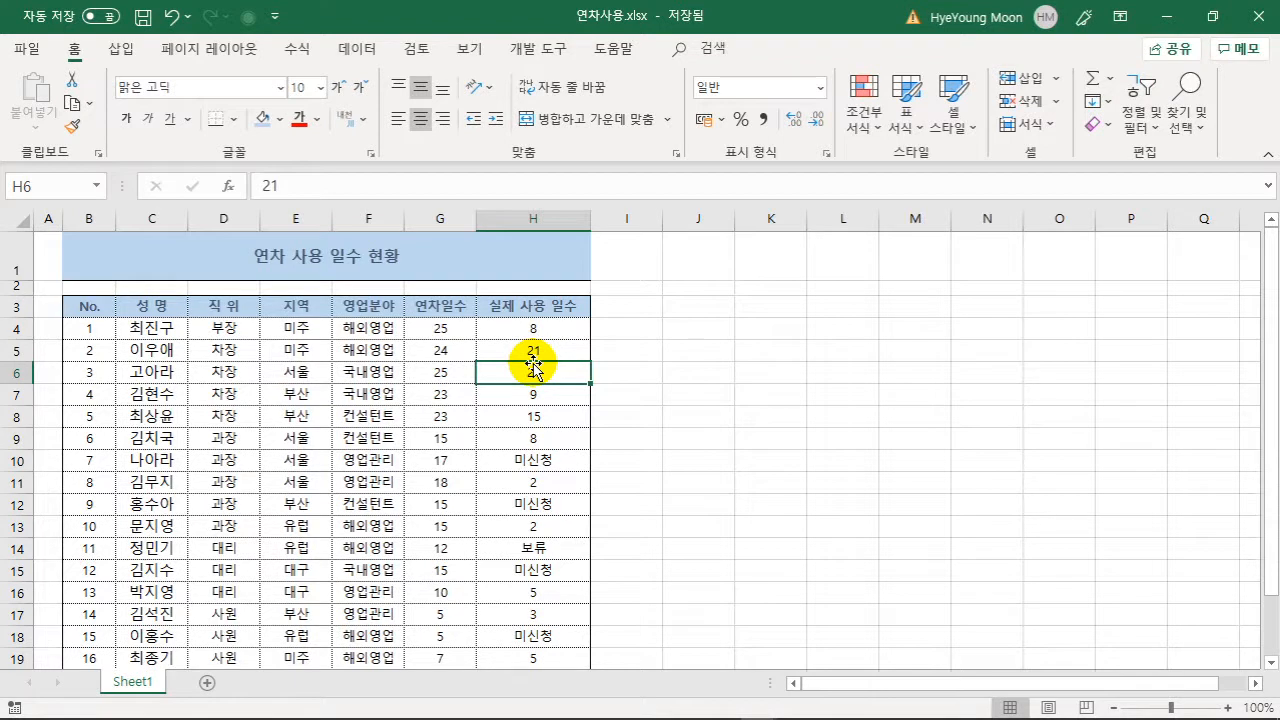
- Review the used-days values in column H, including 미신청 in H10 and 보류 in H14
{"action": "left_click", "coordinate": [525, 330]}
{"action": "left_click", "coordinate": [525, 367]}
{"action": "left_click", "coordinate": [522, 395]}
{"action": "left_click", "coordinate": [522, 438]}
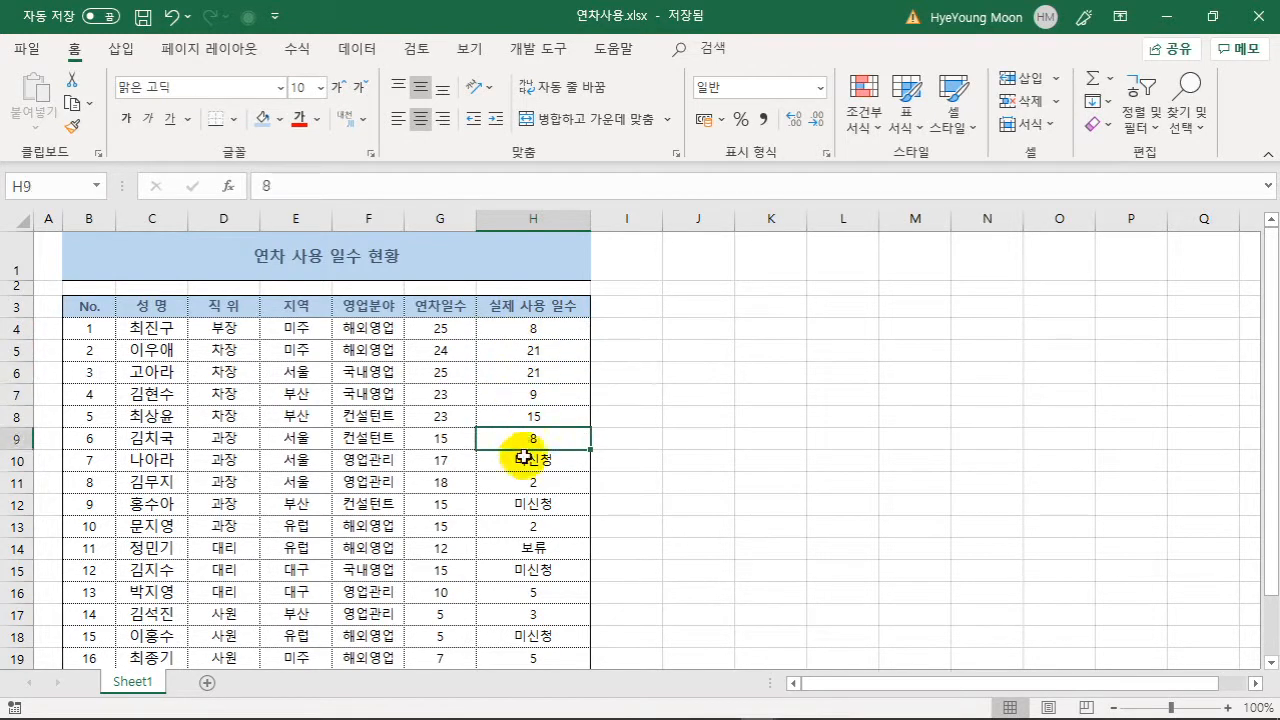
{"action": "left_click", "coordinate": [524, 460]}
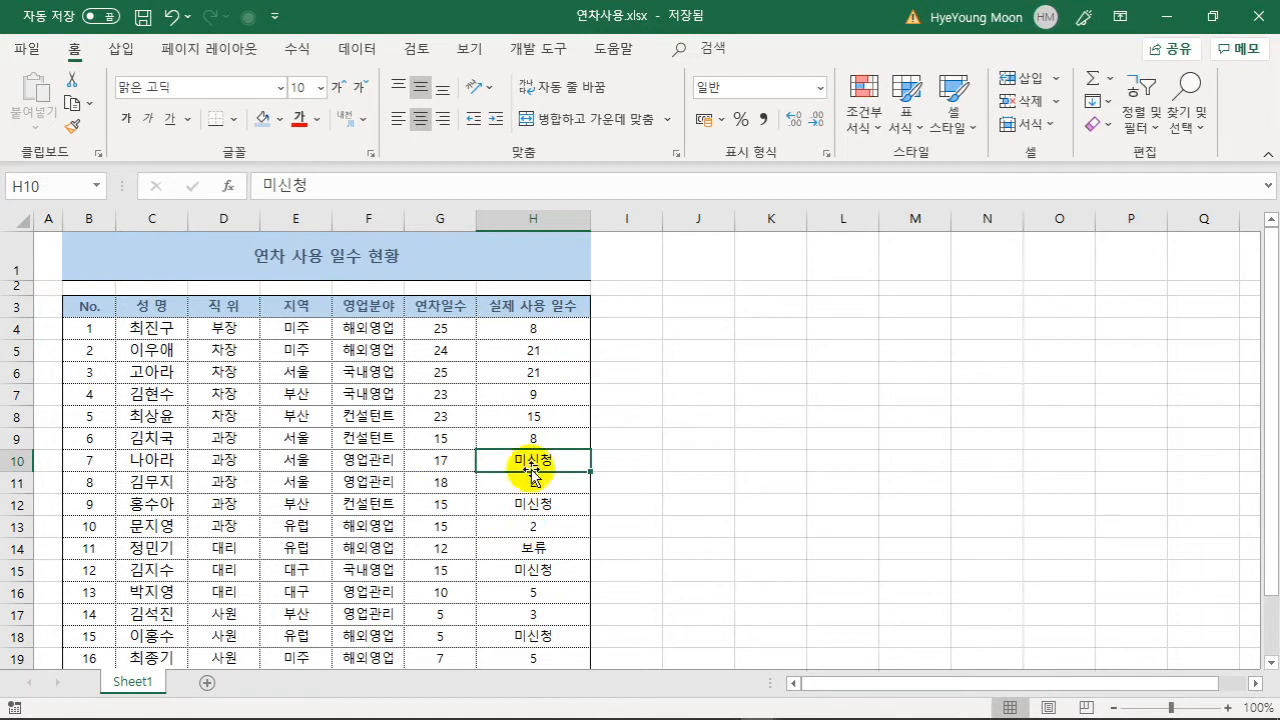
{"action": "left_click", "coordinate": [532, 550]}
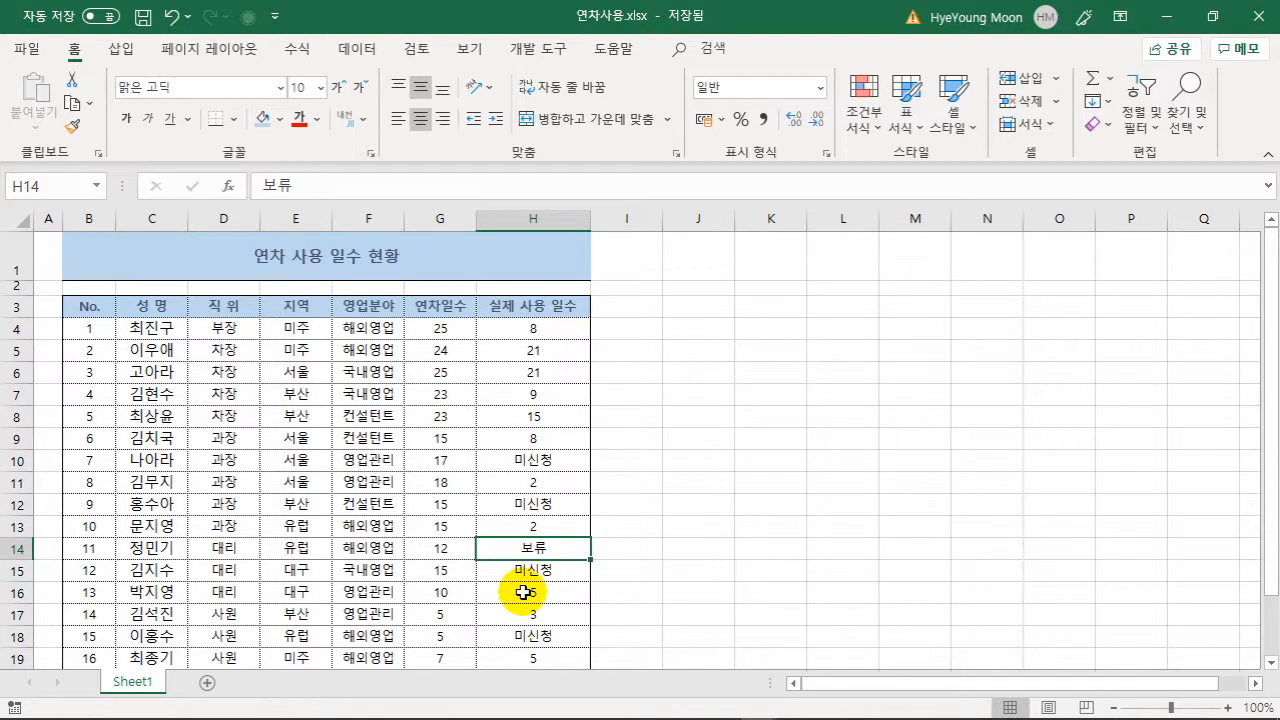
- Select the range H4:H22 with Ctrl+Shift+Down
{"action": "left_click", "coordinate": [537, 334]}
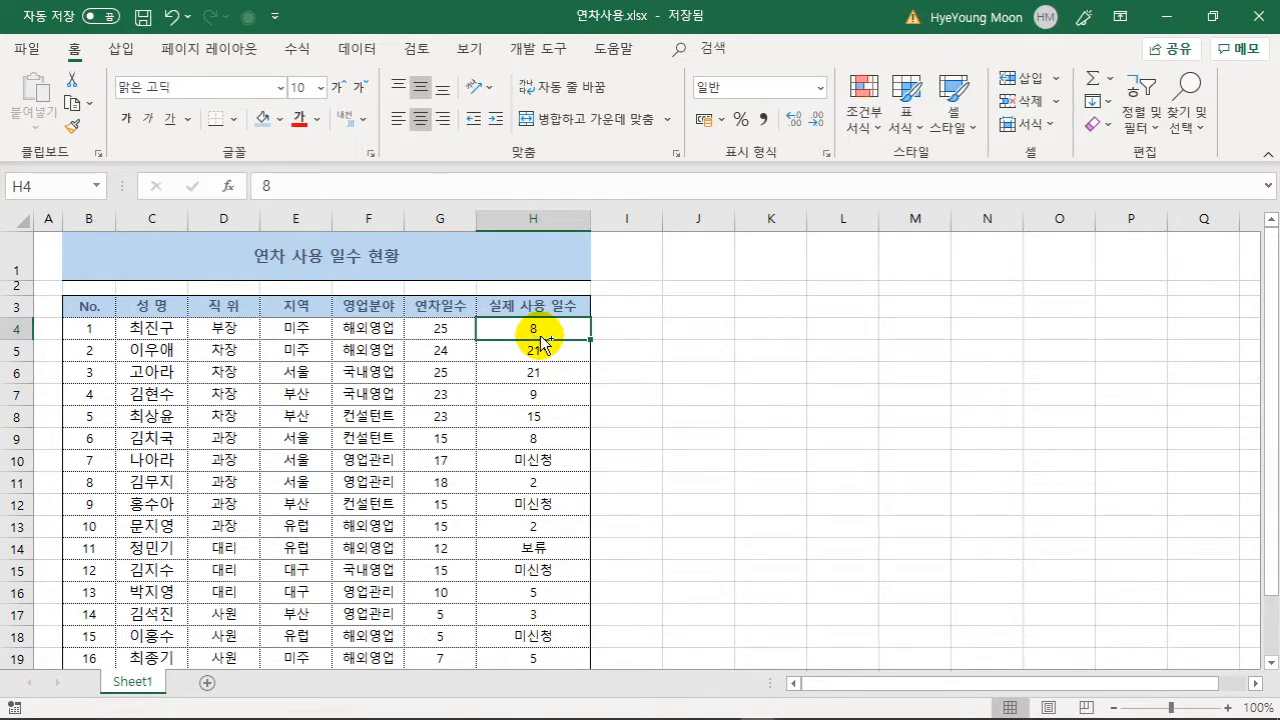
{"action": "key", "text": "ctrl+shift+Down"}
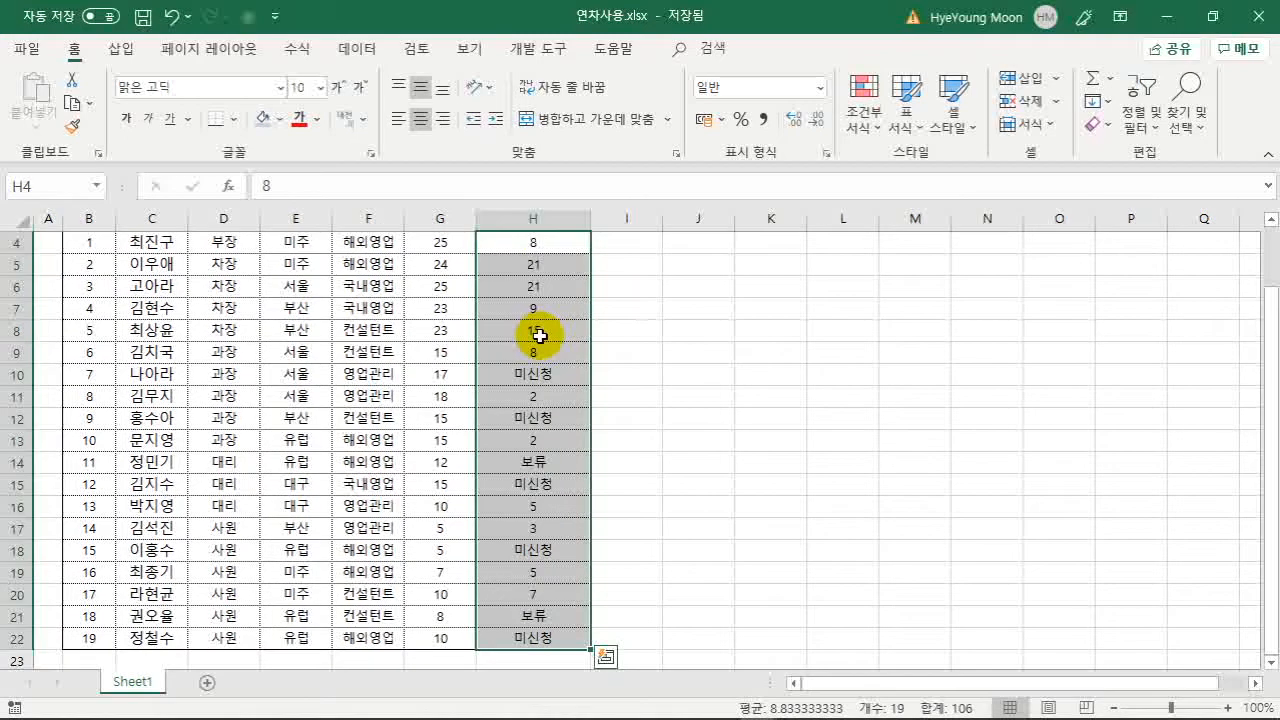
{"action": "scroll", "coordinate": [540, 335], "scroll_direction": "up", "scroll_amount": 1}
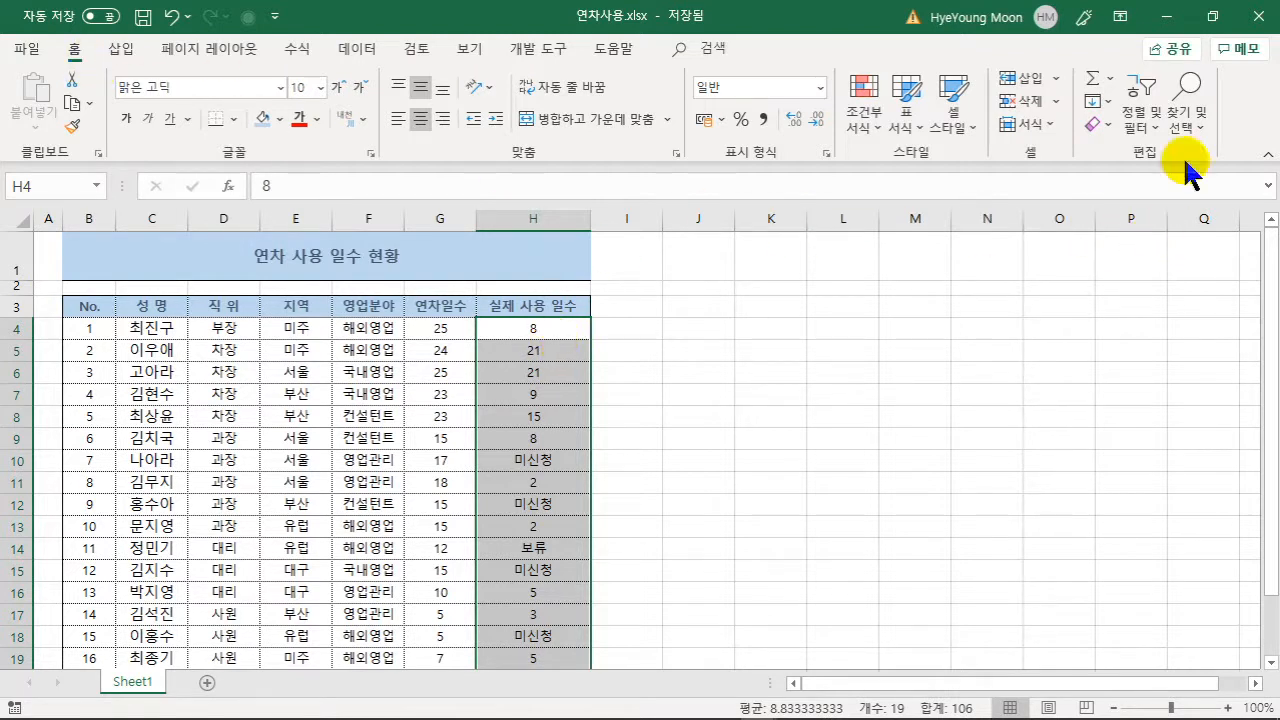
- Use Go To Special to select only text constants, isolating the 미신청 and 보류 cells
{"action": "left_click", "coordinate": [1190, 115]}
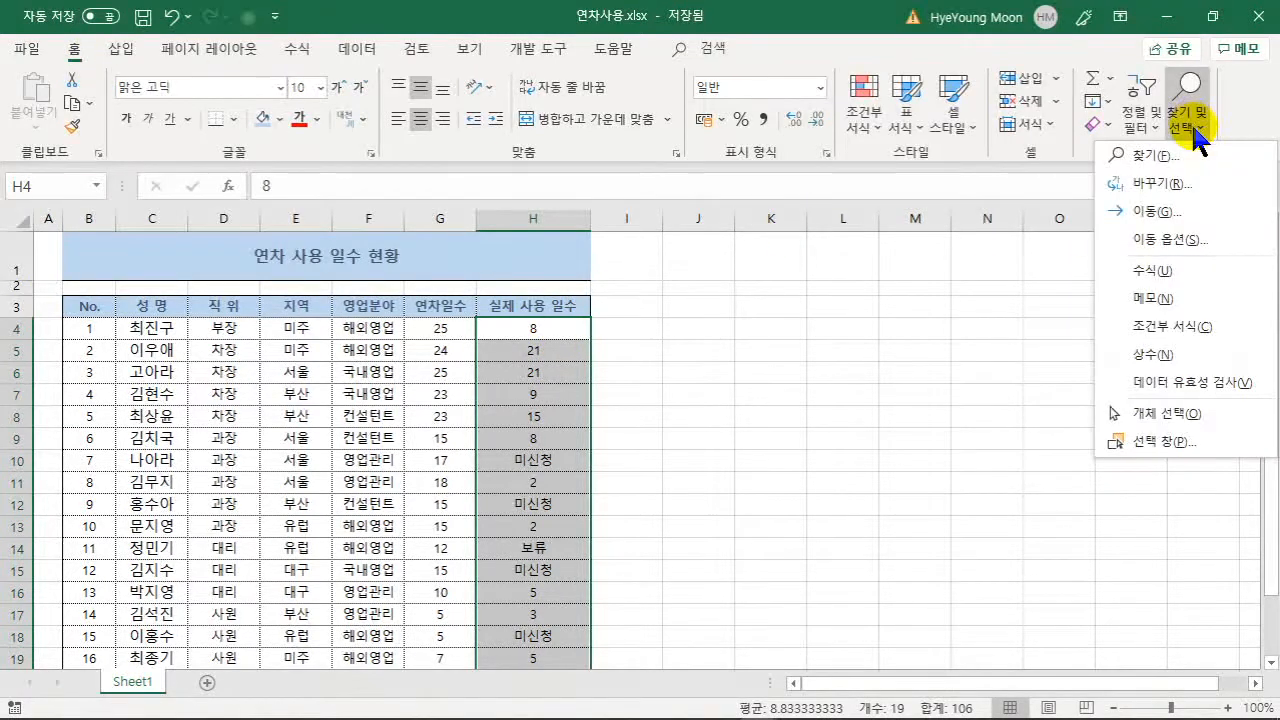
{"action": "left_click", "coordinate": [1175, 250]}
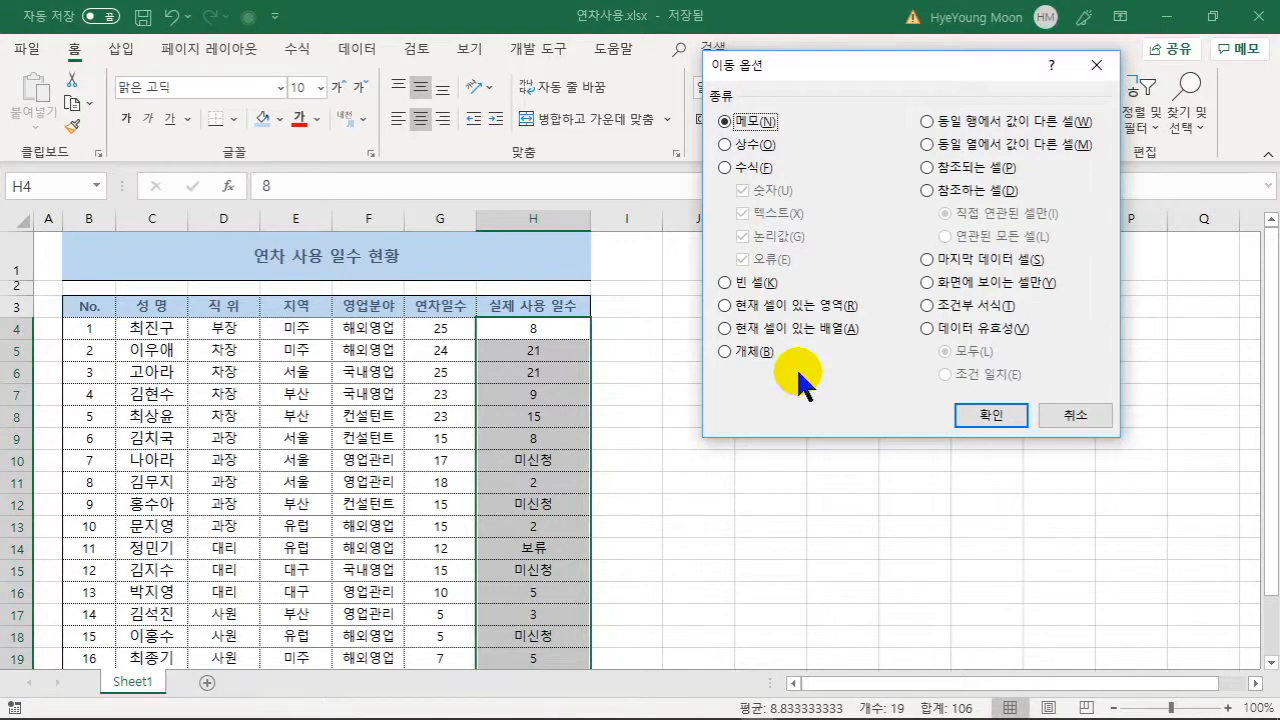
{"action": "left_click", "coordinate": [743, 147]}
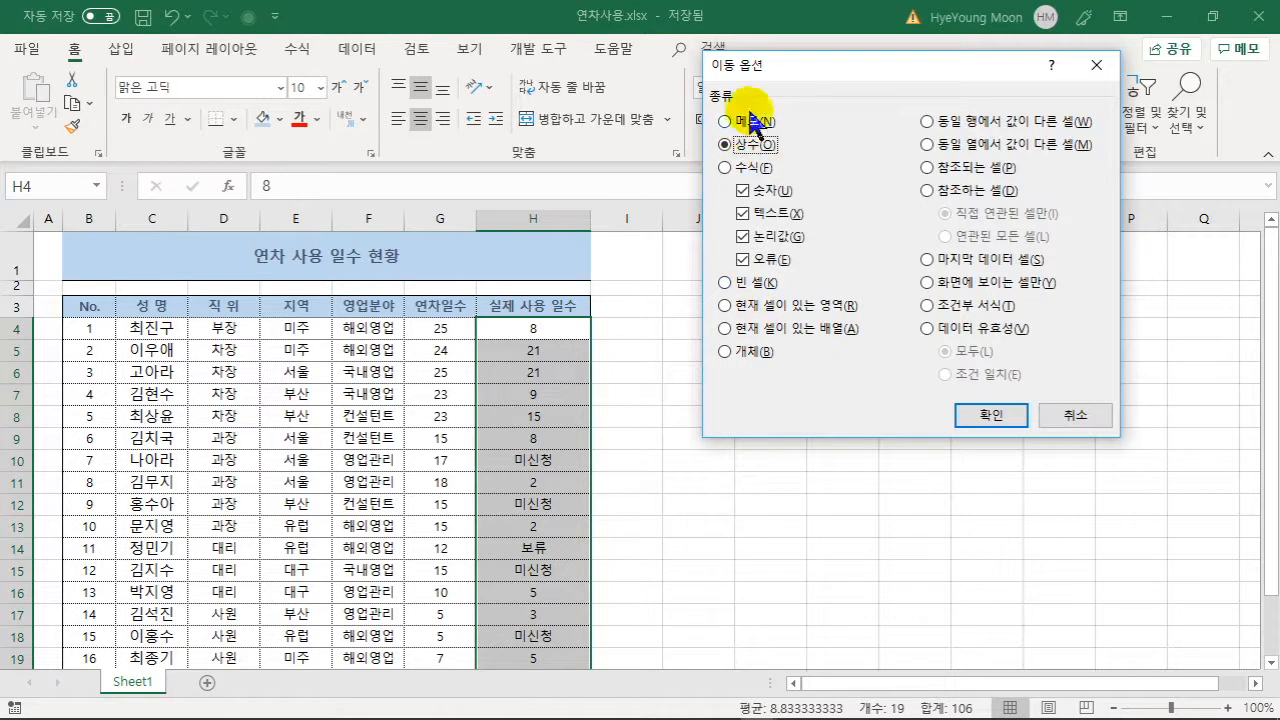
{"action": "left_click", "coordinate": [783, 190]}
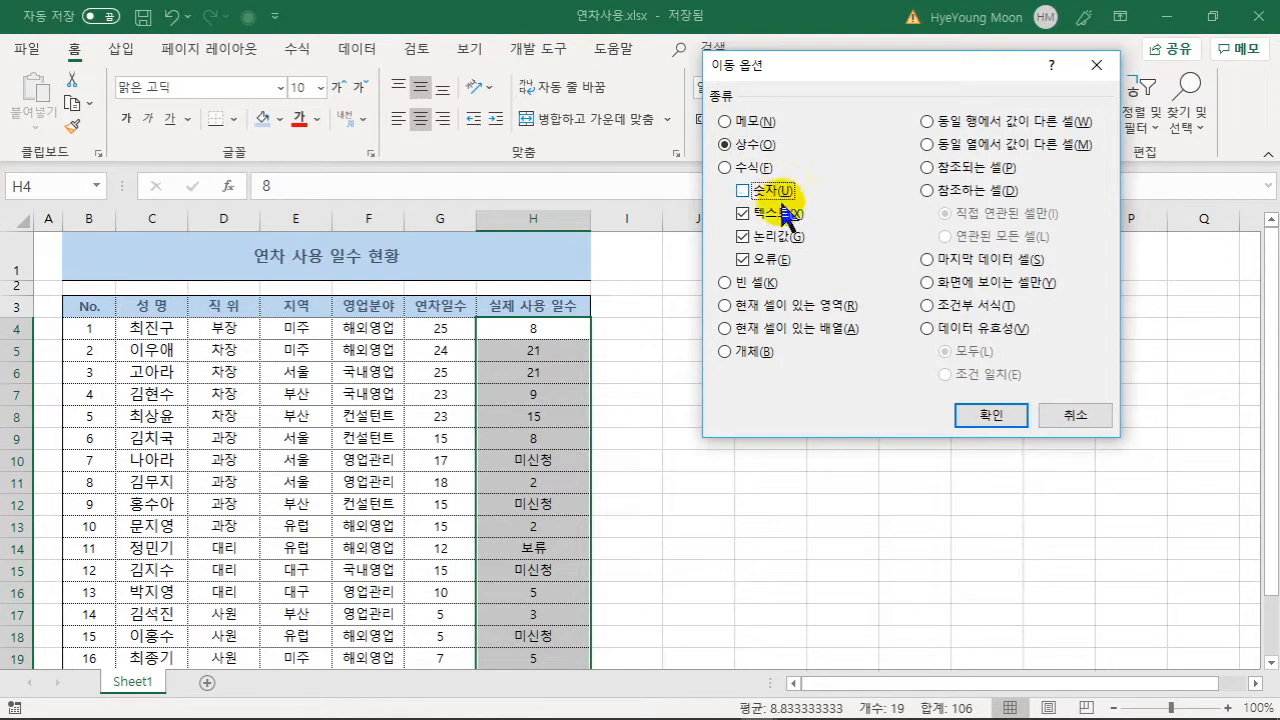
{"action": "left_click", "coordinate": [784, 238]}
{"action": "left_click", "coordinate": [774, 259]}
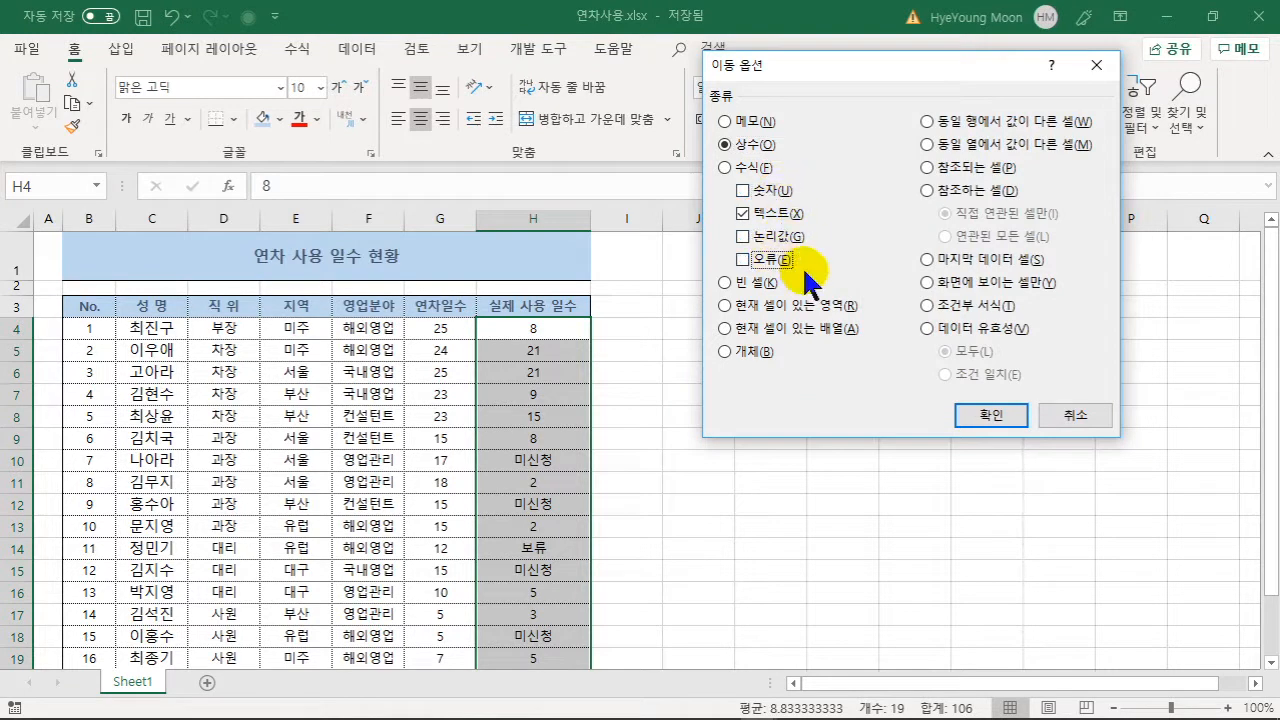
{"action": "left_click", "coordinate": [985, 420]}
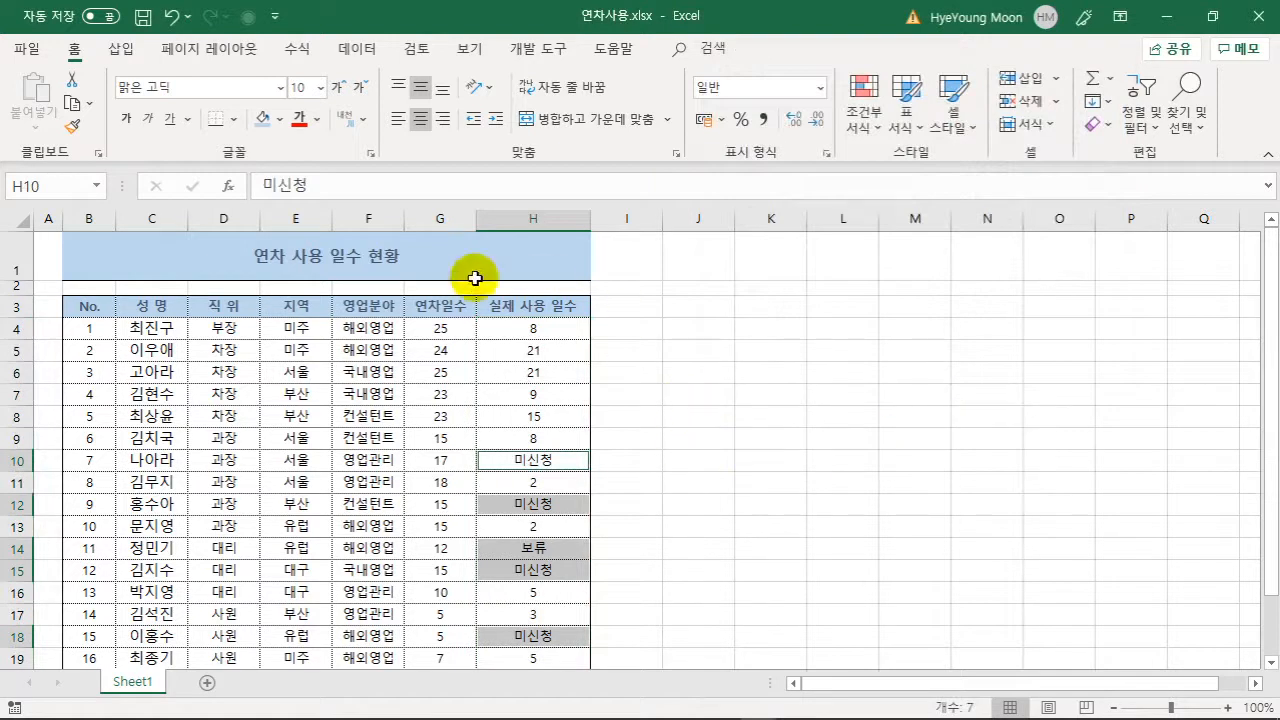
- Fill the selected 미신청 and 보류 cells light blue and add a blank Sheet2
{"action": "left_click", "coordinate": [262, 118]}
{"action": "left_click", "coordinate": [751, 470]}
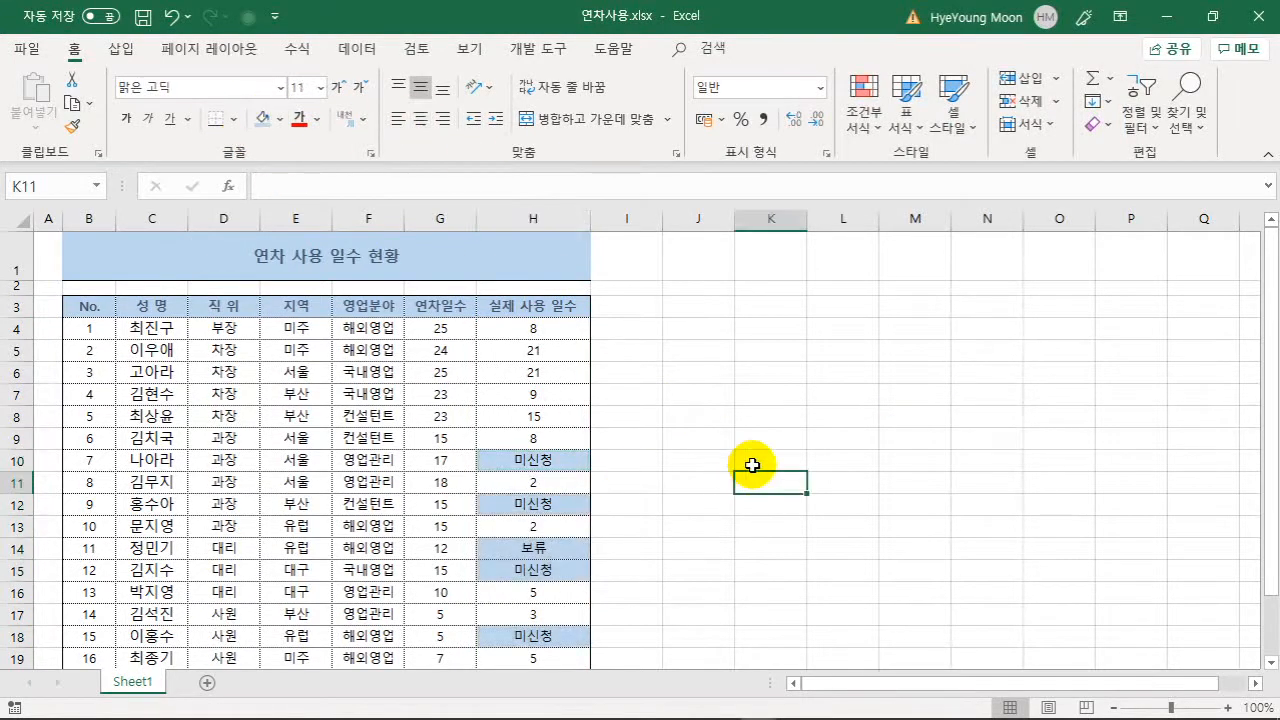
{"action": "scroll", "coordinate": [751, 466], "scroll_direction": "down", "scroll_amount": 2}
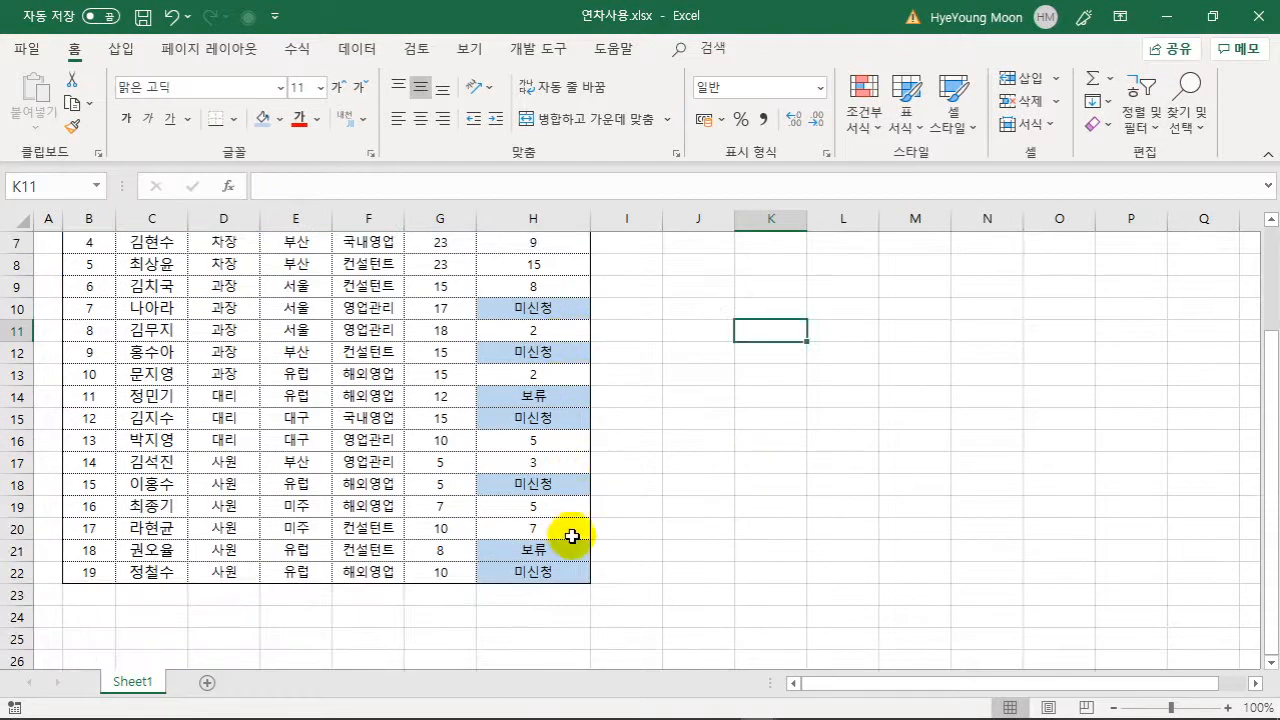
{"action": "left_click", "coordinate": [787, 436]}
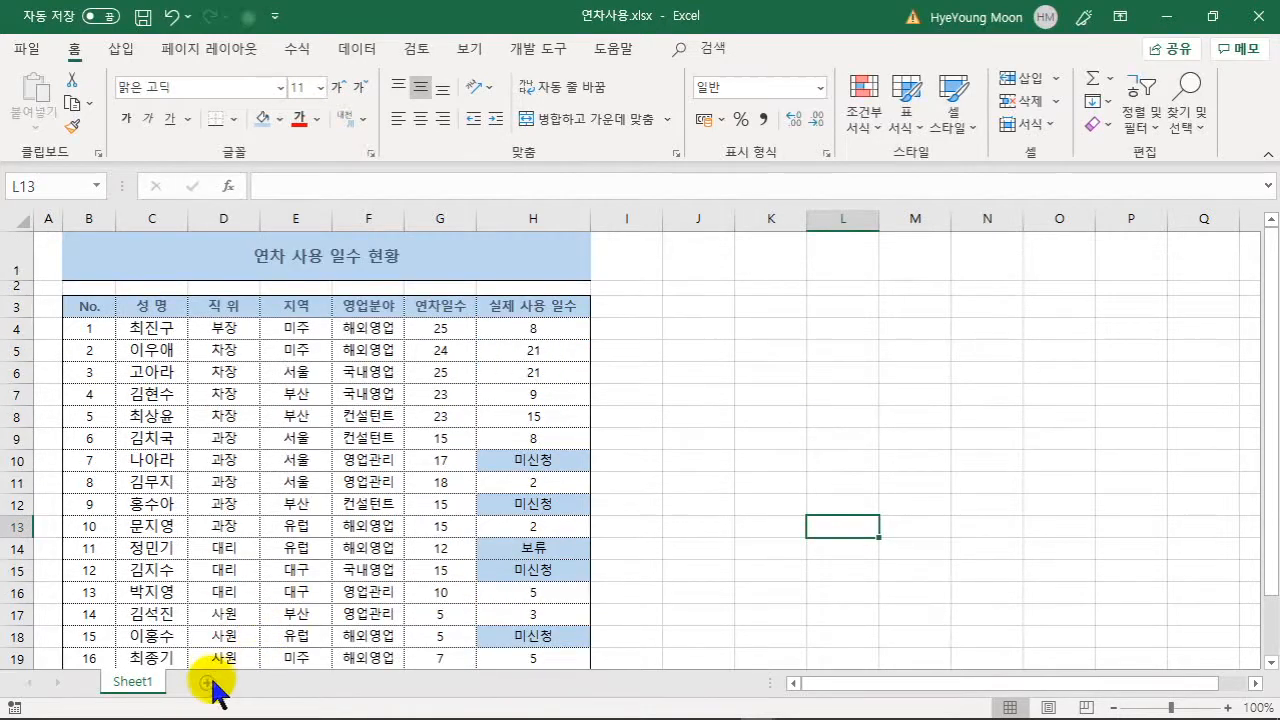
{"action": "left_click", "coordinate": [207, 682]}
- Enter (tel) in B2 and (c) in B3 so they become ☎ and ©
{"action": "left_click", "coordinate": [141, 265]}
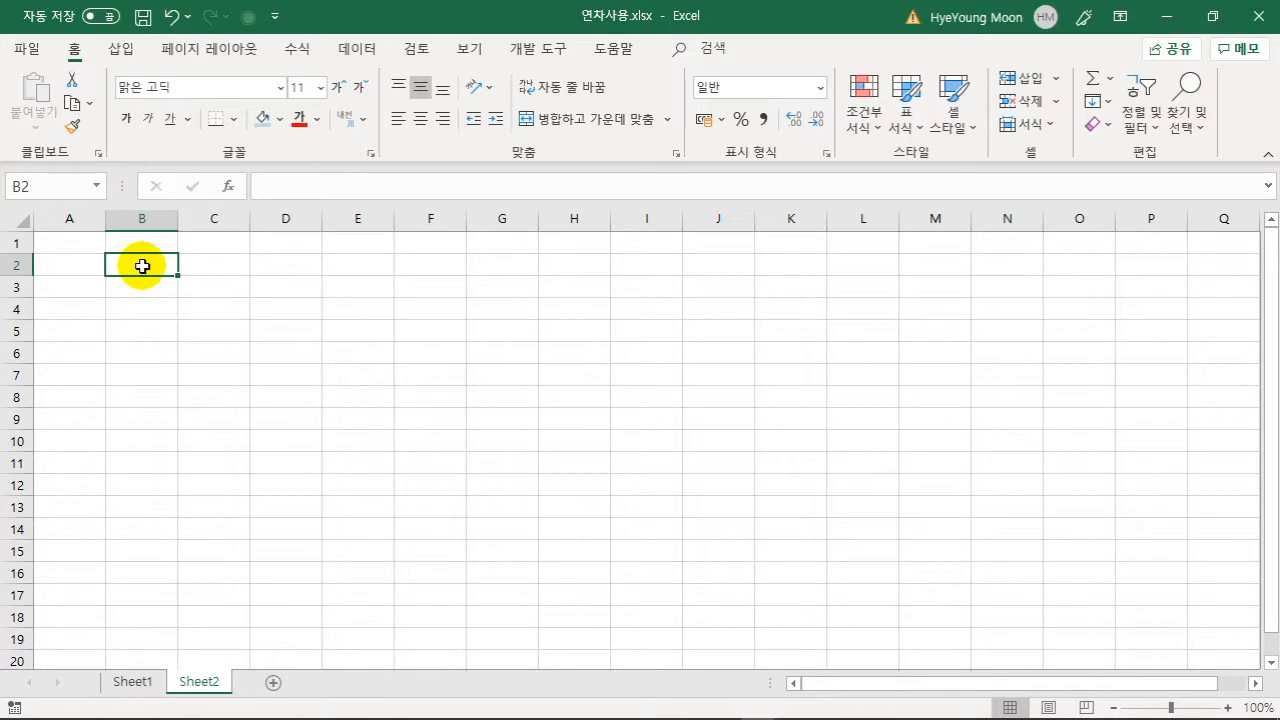
{"action": "type", "text": "("}
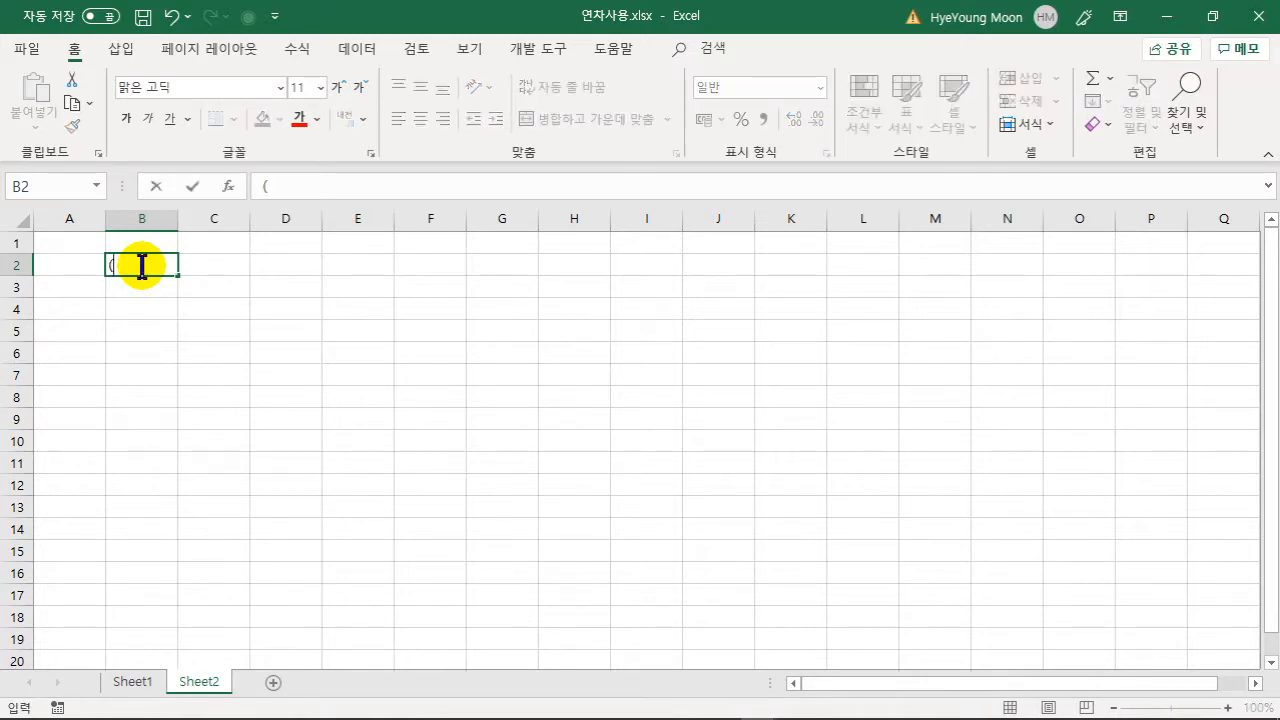
{"action": "type", "text": "ㅅ"}
{"action": "key", "text": "BackSpace"}
{"action": "type", "text": "tel)"}
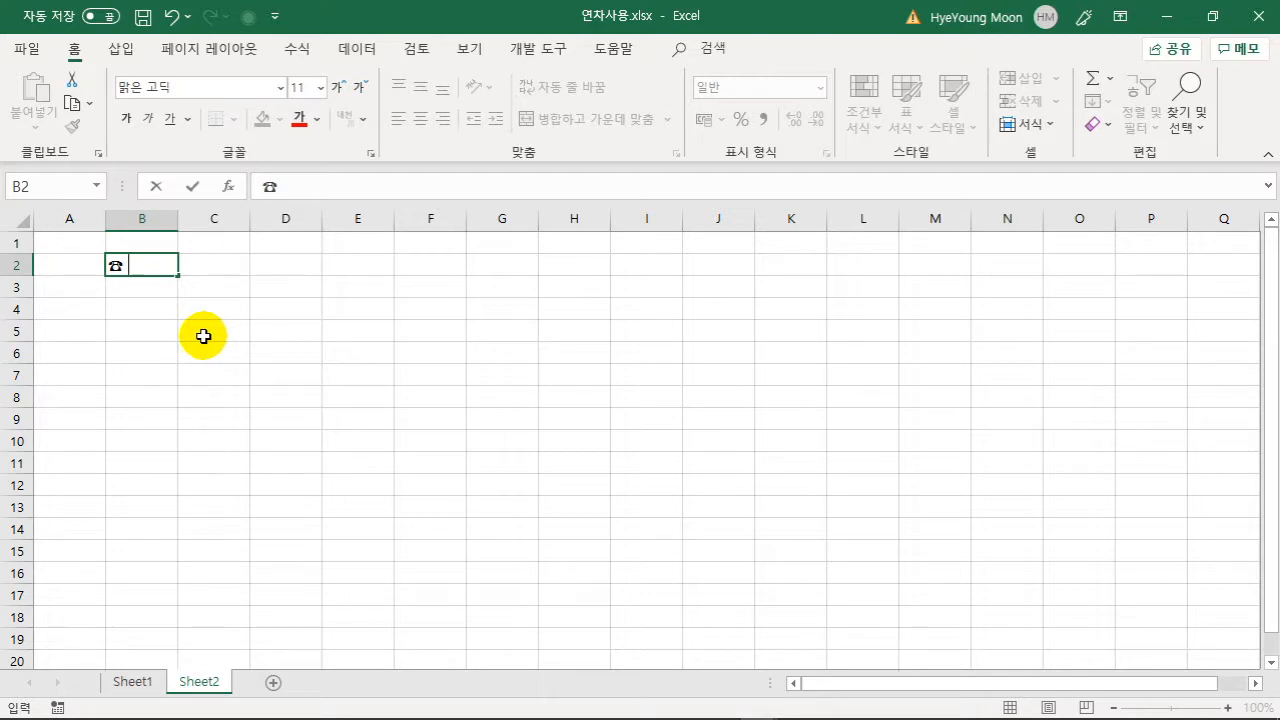
{"action": "left_click", "coordinate": [137, 293]}
{"action": "type", "text": "(c"}
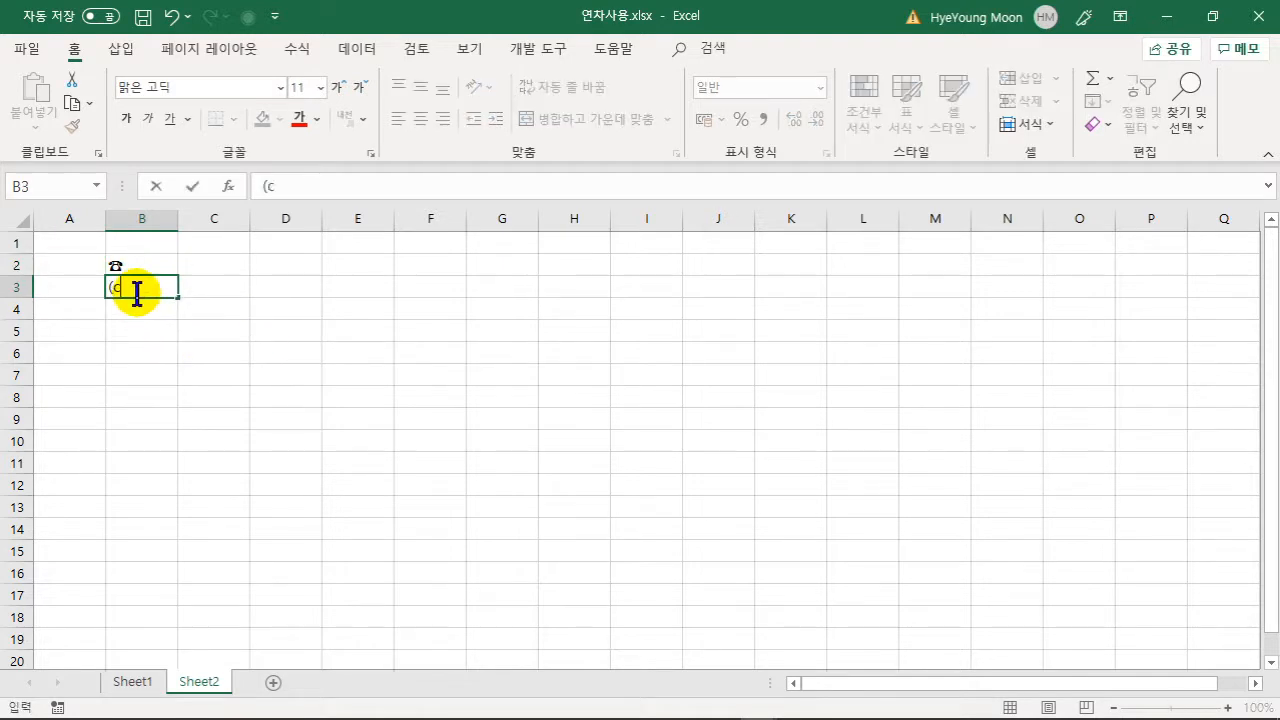
{"action": "type", "text": ")"}
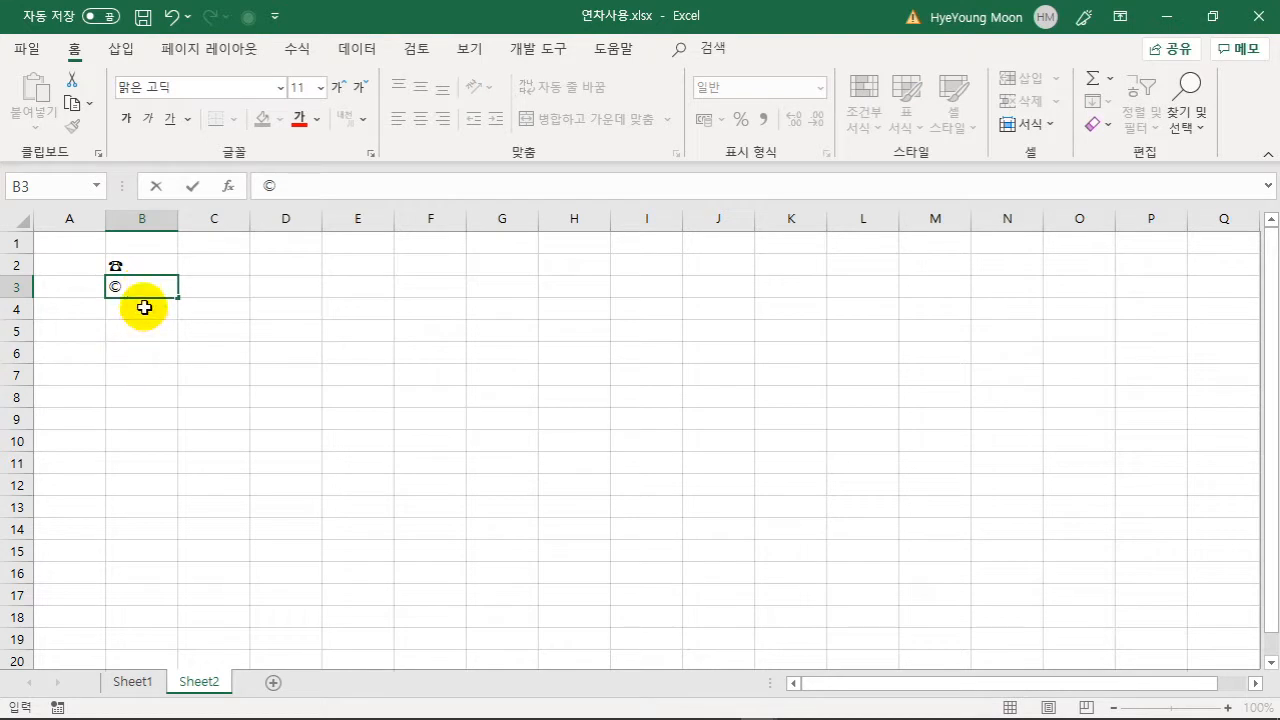
{"action": "key", "text": "Return"}
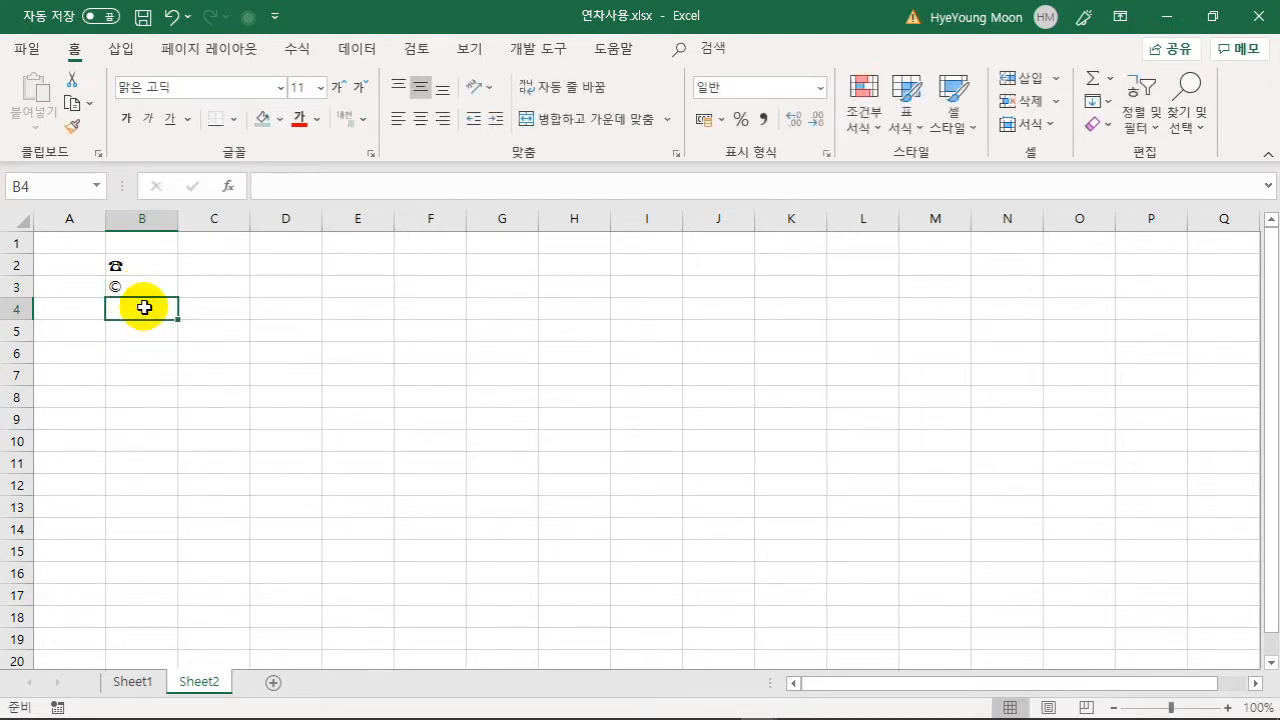
- Enter (tm), (r) and (ks) in B4 to B6 for ™, ® and the KS mark
{"action": "type", "text": "(t"}
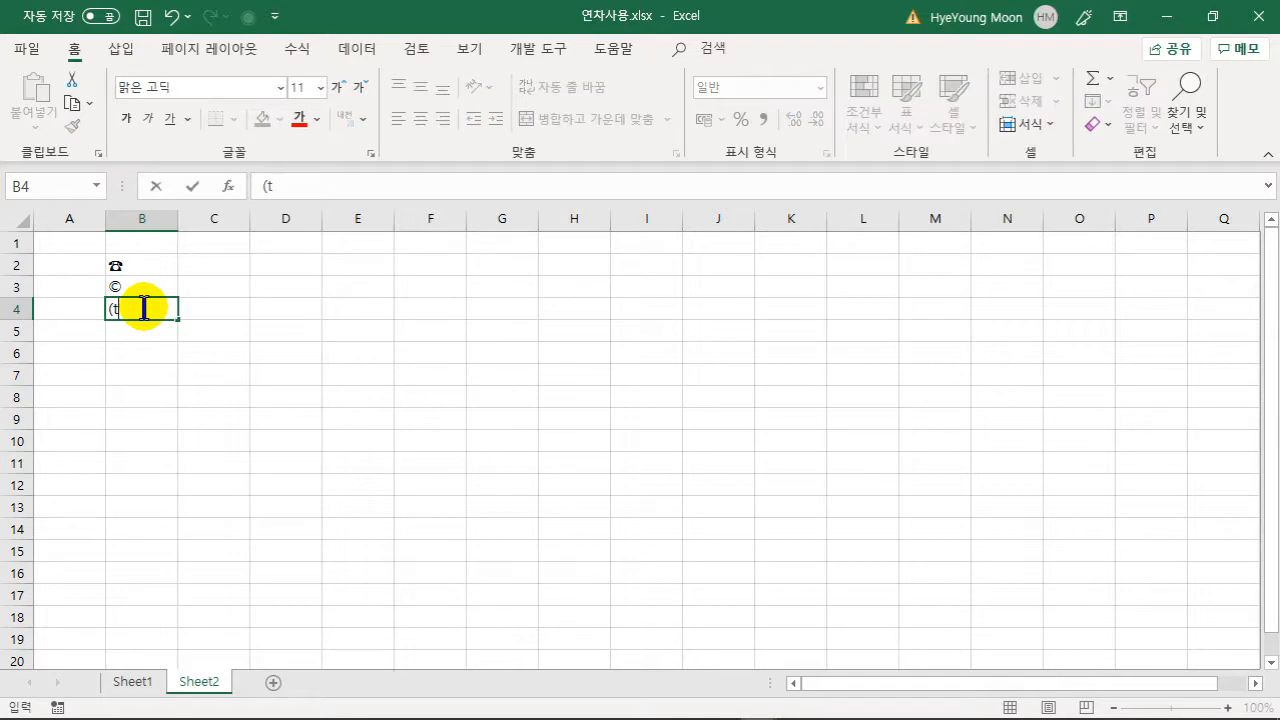
{"action": "type", "text": "m)"}
{"action": "left_click", "coordinate": [115, 338]}
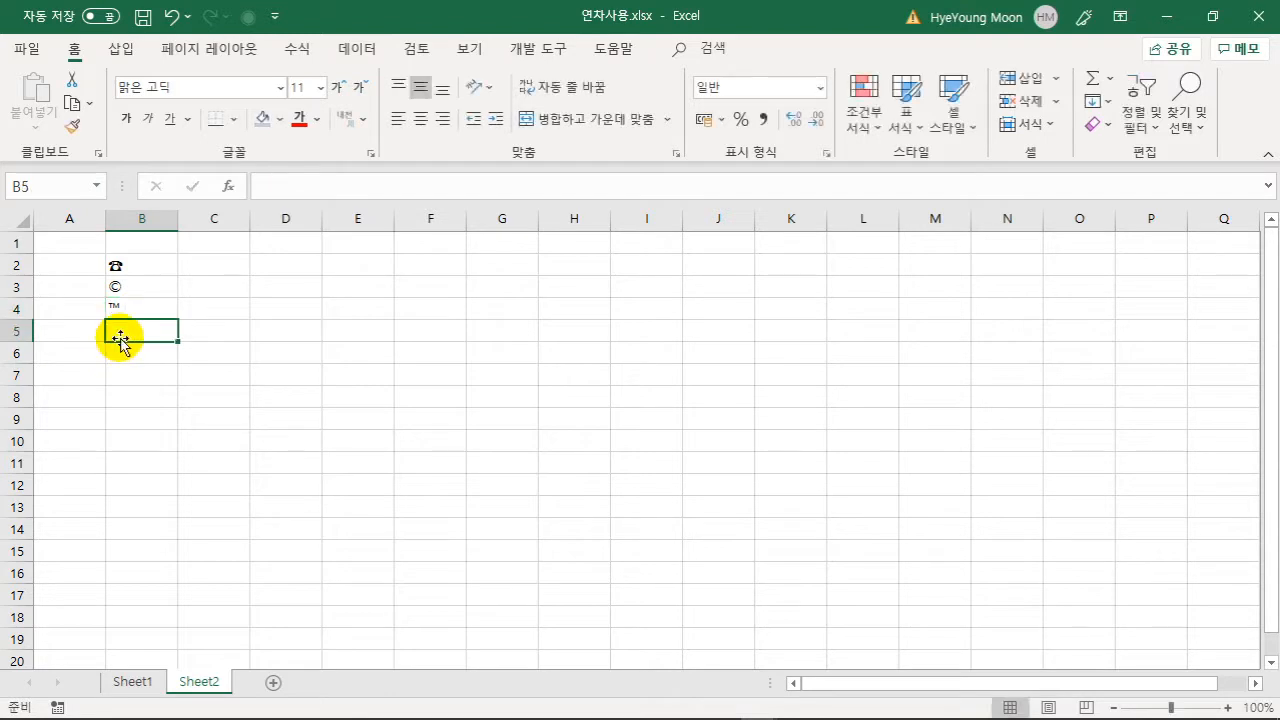
{"action": "type", "text": "(r)"}
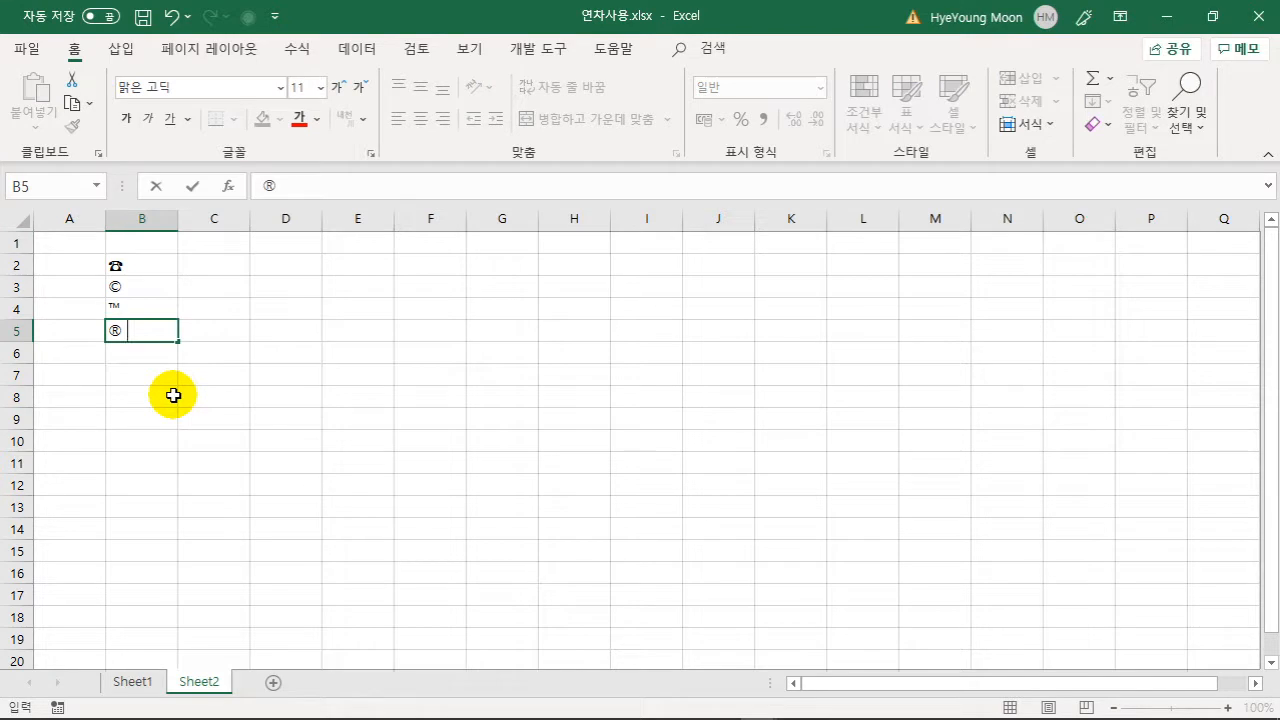
{"action": "left_click", "coordinate": [160, 357]}
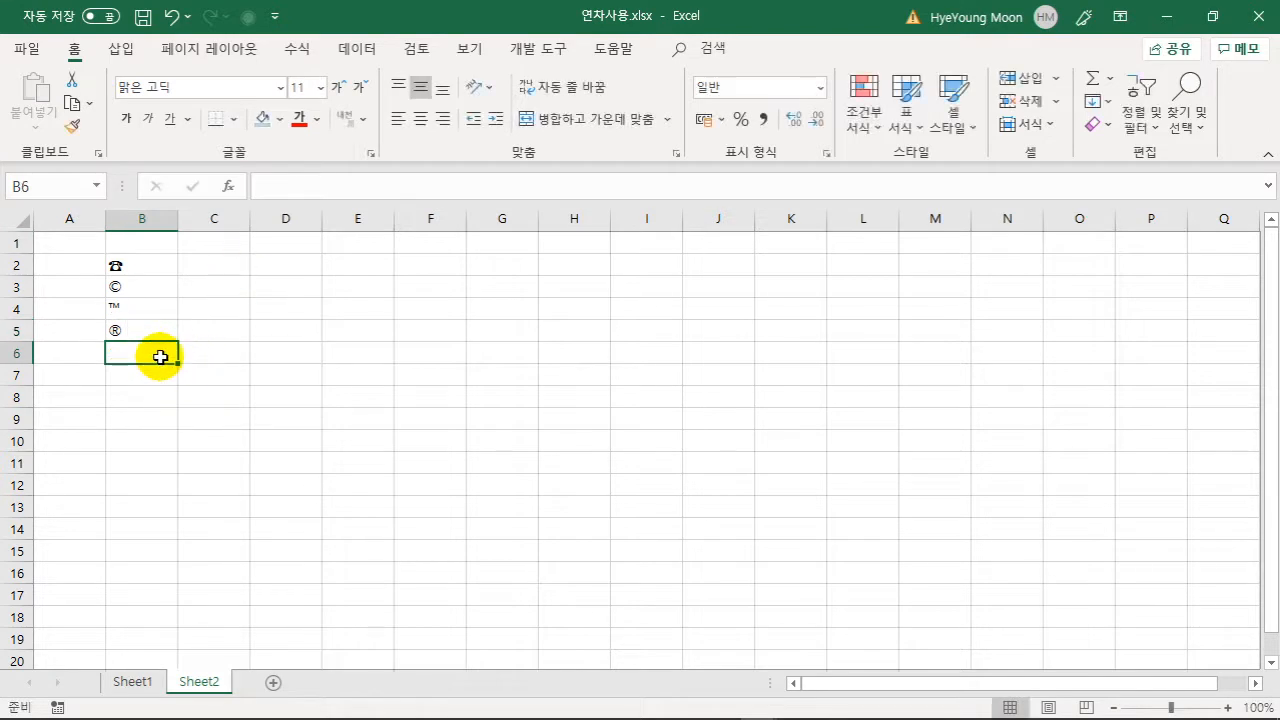
{"action": "type", "text": "(ks)"}
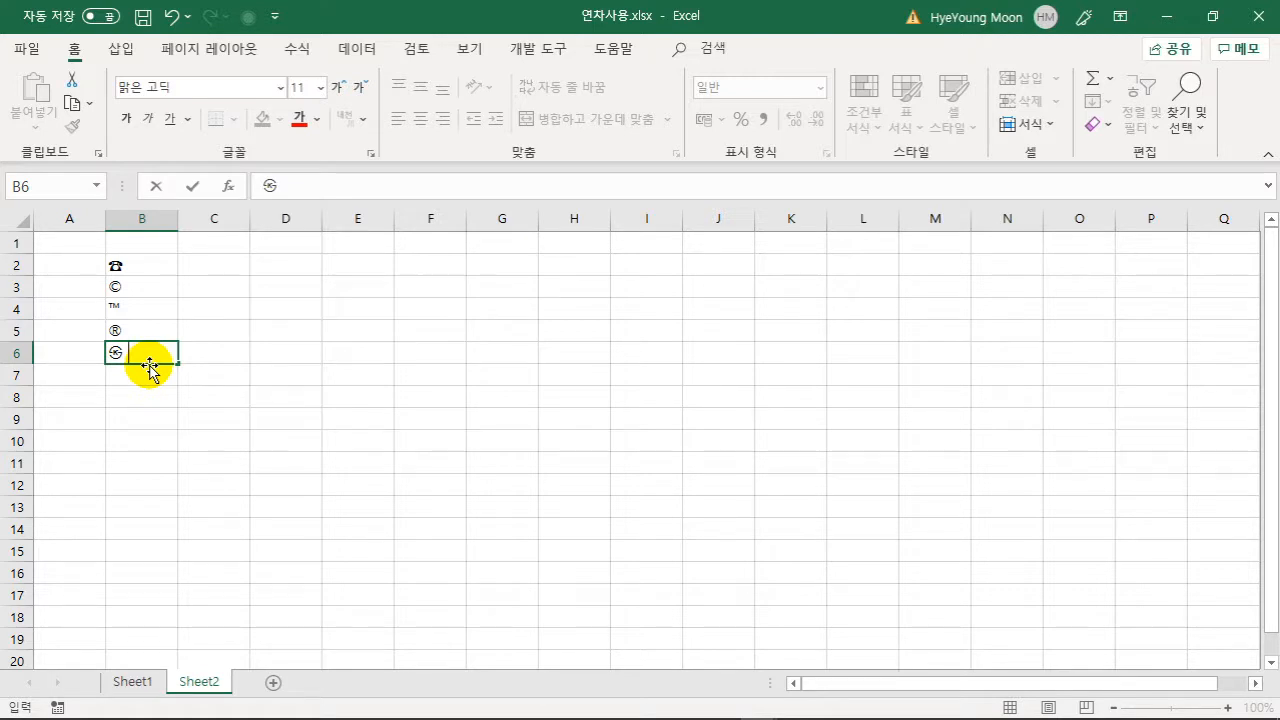
{"action": "left_click", "coordinate": [211, 389]}
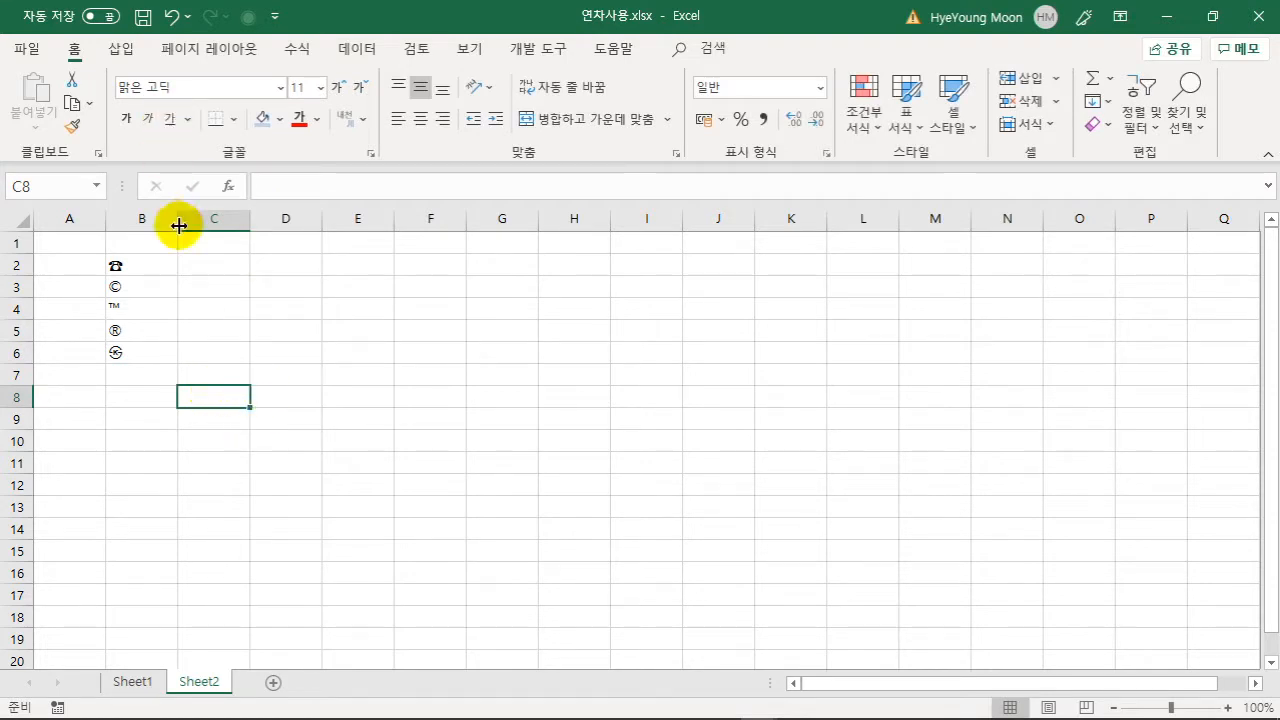
- Open the AutoCorrect Options dialog from the 언어 교정 page of Excel Options
{"action": "left_click", "coordinate": [26, 48]}
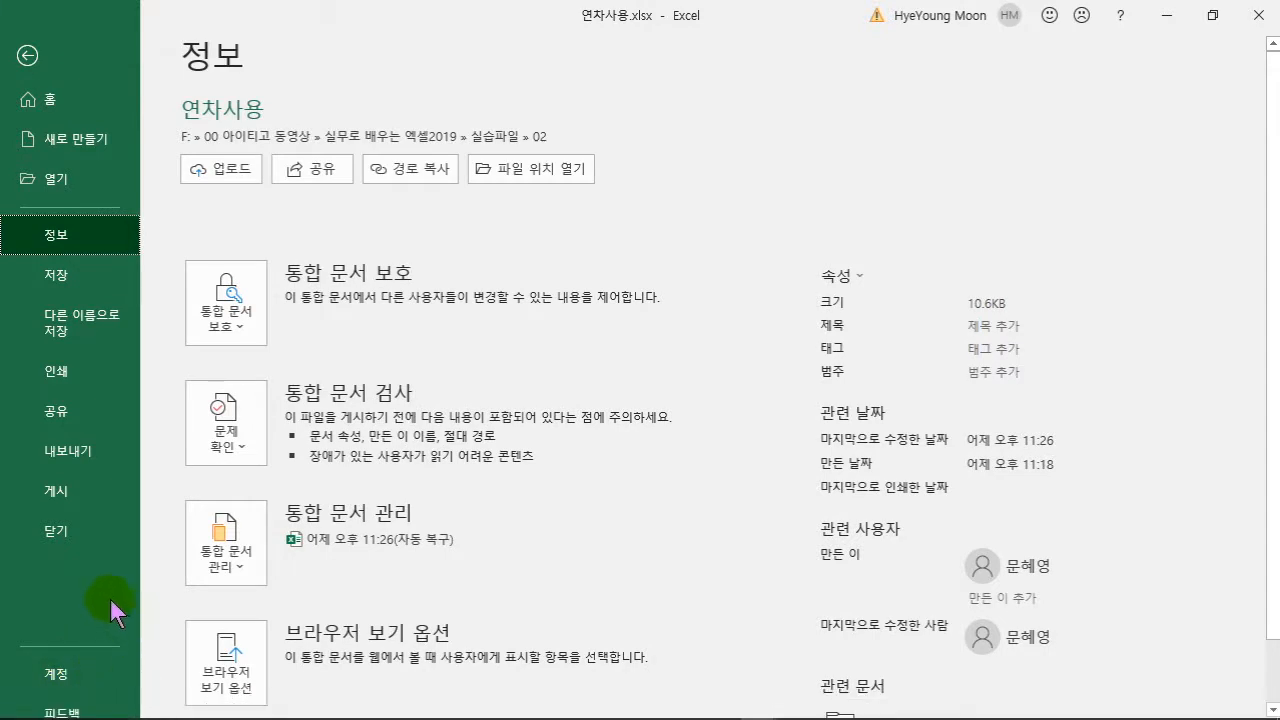
{"action": "scroll", "coordinate": [108, 608], "scroll_direction": "down", "scroll_amount": 1}
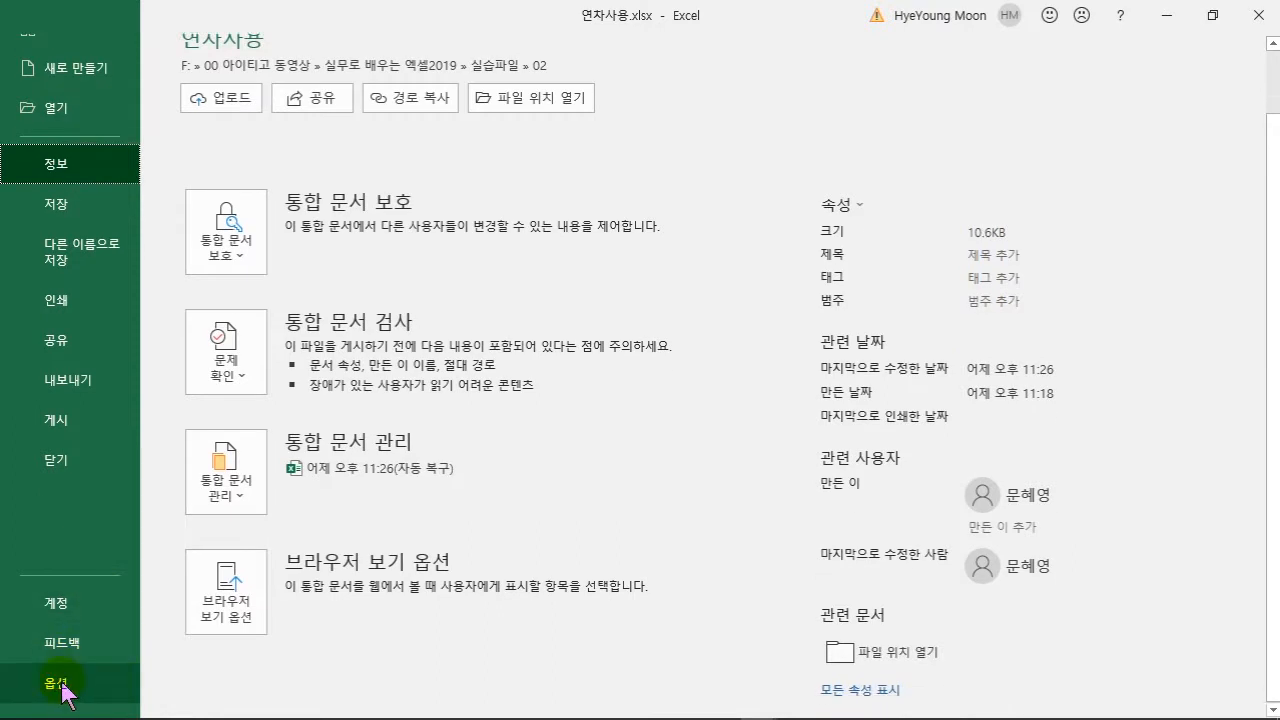
{"action": "left_click", "coordinate": [62, 686]}
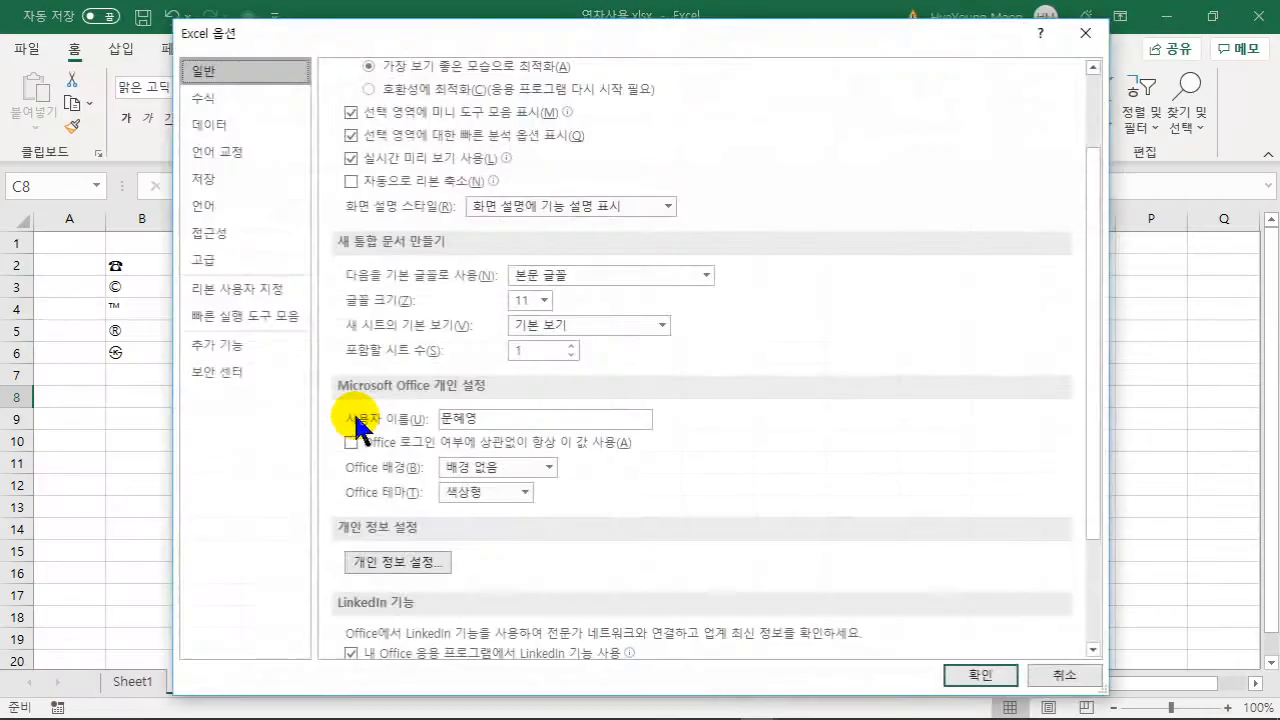
{"action": "left_click", "coordinate": [258, 155]}
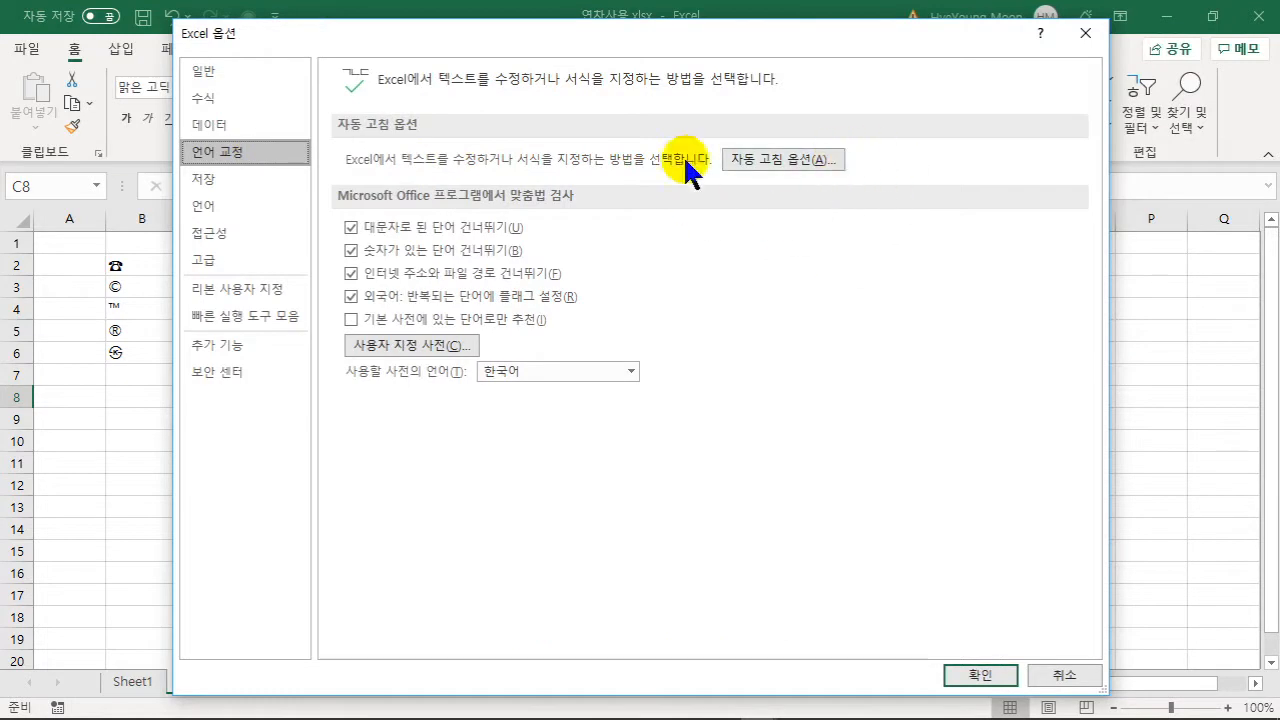
{"action": "left_click", "coordinate": [789, 162]}
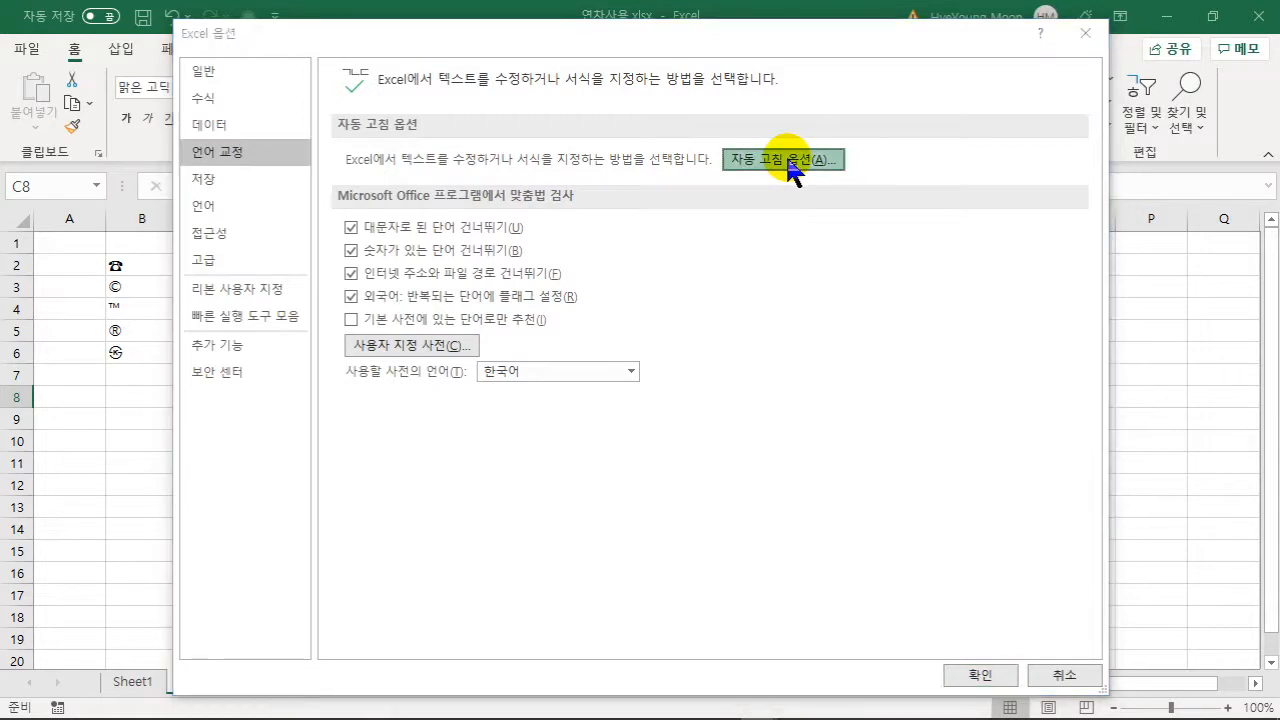
{"action": "left_click_drag", "start_coordinate": [837, 57], "coordinate": [717, 86]}
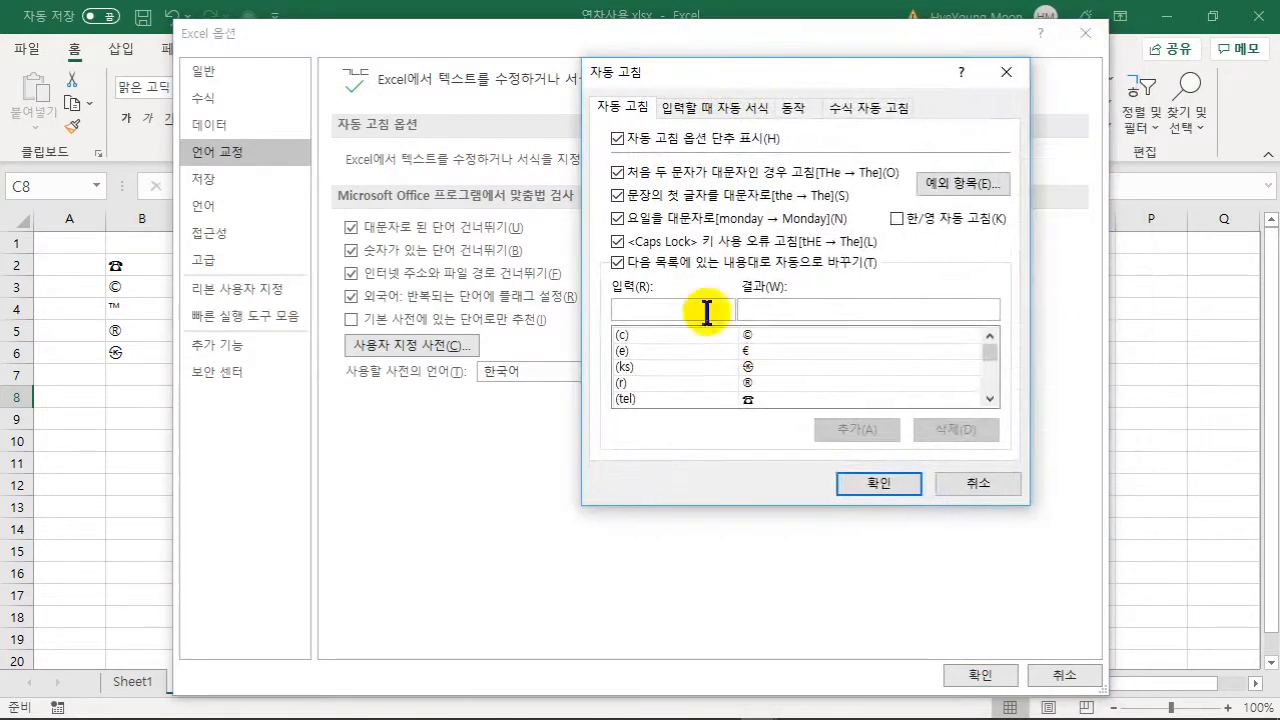
- Enter (원) as the text to replace in the AutoCorrect 입력 box
{"action": "left_click", "coordinate": [990, 399]}
{"action": "left_click", "coordinate": [990, 399]}
{"action": "left_click", "coordinate": [990, 399]}
{"action": "left_click", "coordinate": [990, 399]}
{"action": "left_click", "coordinate": [990, 399]}
{"action": "left_click", "coordinate": [990, 399]}
{"action": "left_click", "coordinate": [990, 399]}
{"action": "left_click", "coordinate": [990, 399]}
{"action": "left_click", "coordinate": [990, 399]}
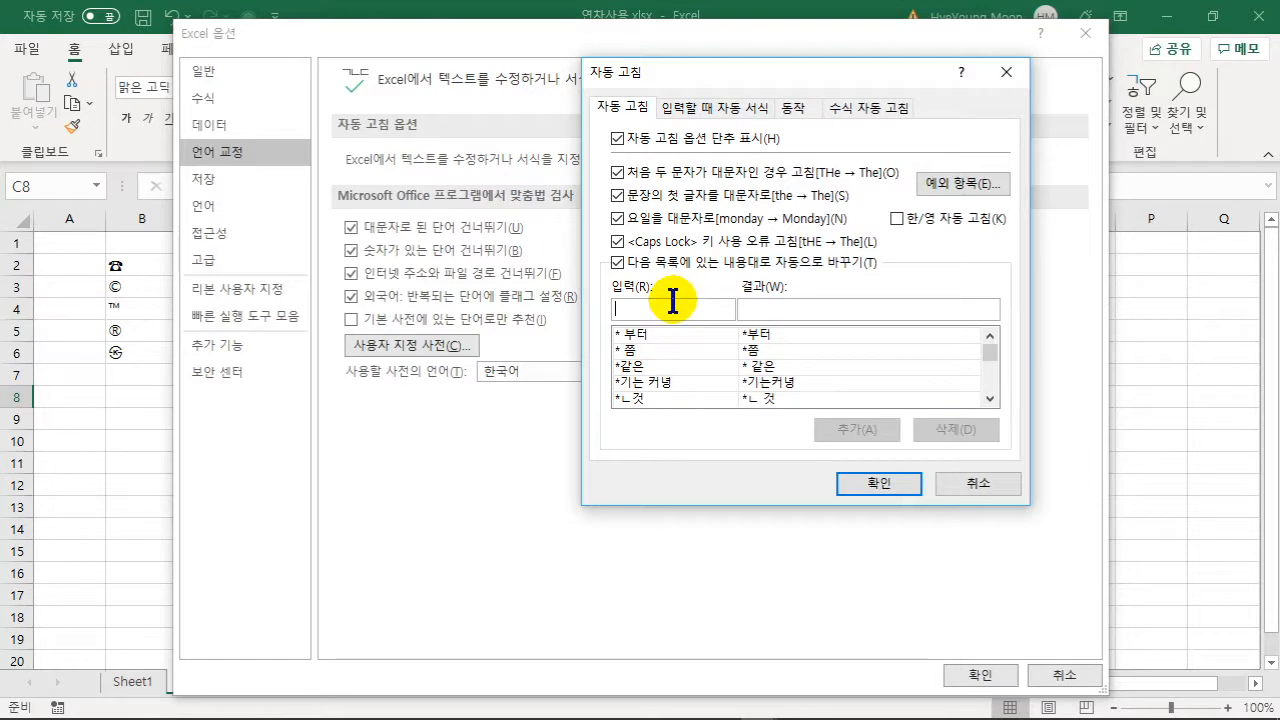
{"action": "type", "text": "dn"}
{"action": "key", "text": "BackSpace"}
{"action": "key", "text": "BackSpace"}
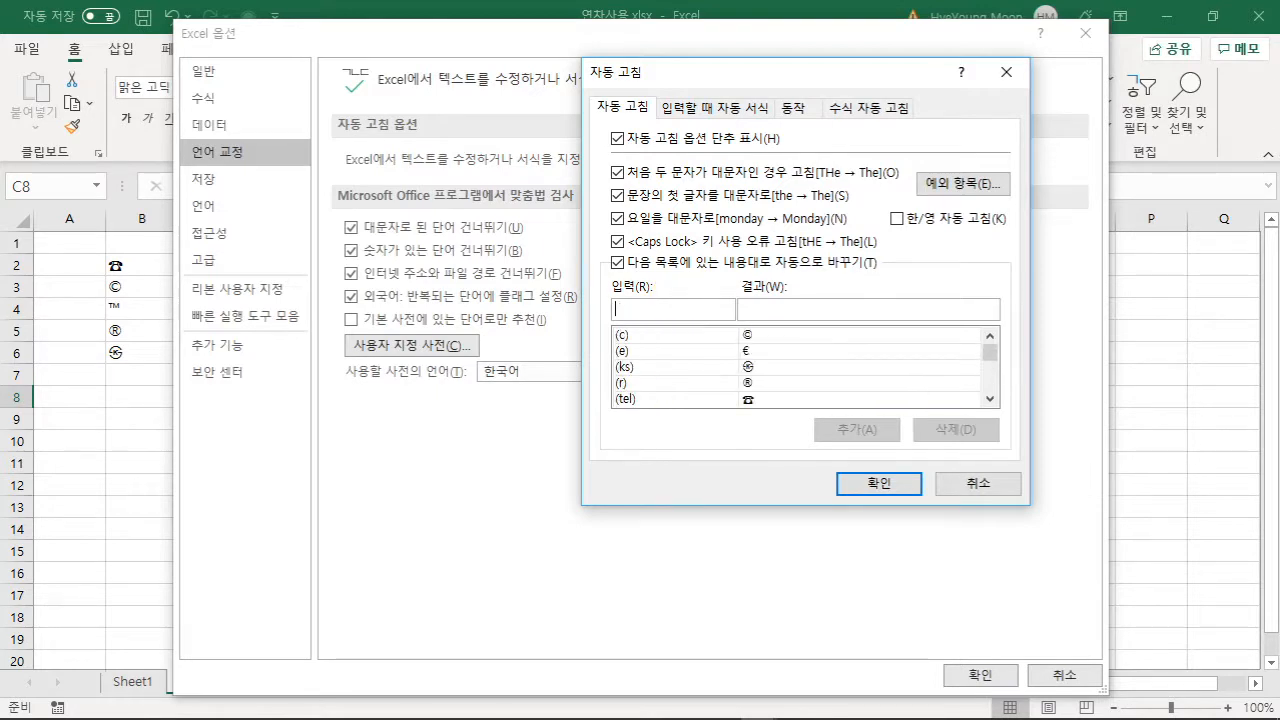
{"action": "type", "text": "우ㄷ"}
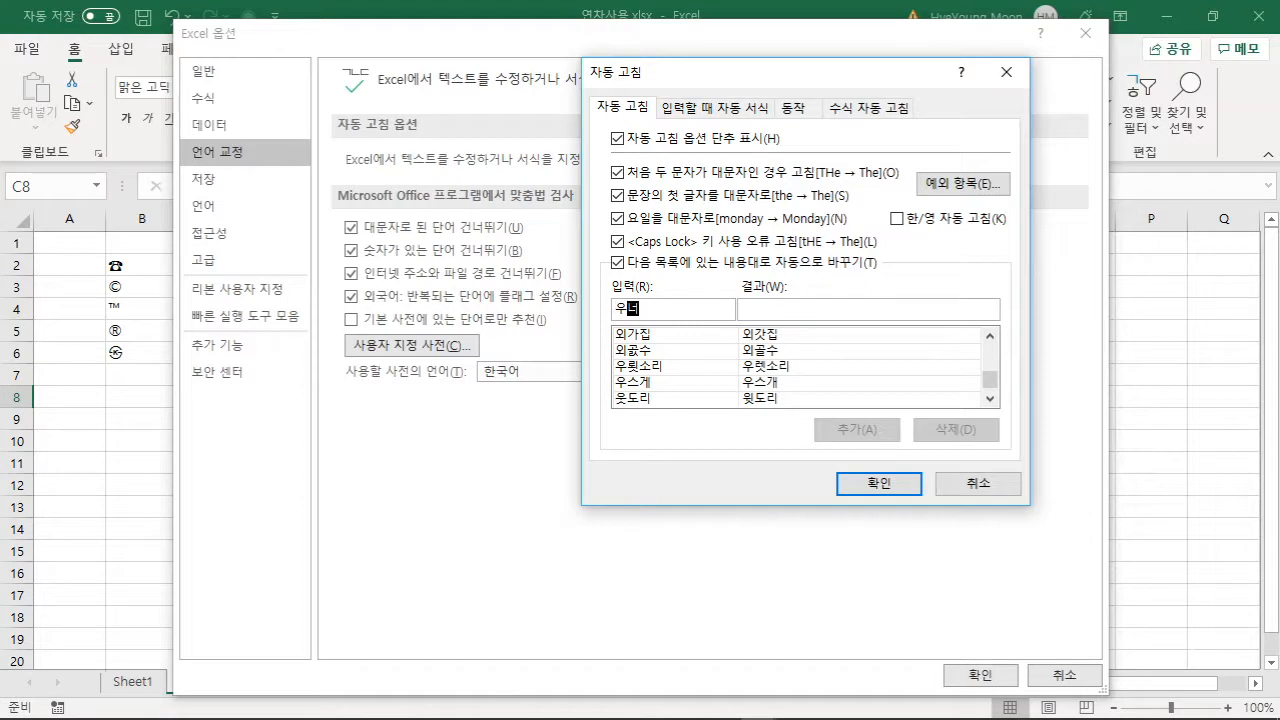
{"action": "key", "text": "BackSpace"}
{"action": "key", "text": "BackSpace"}
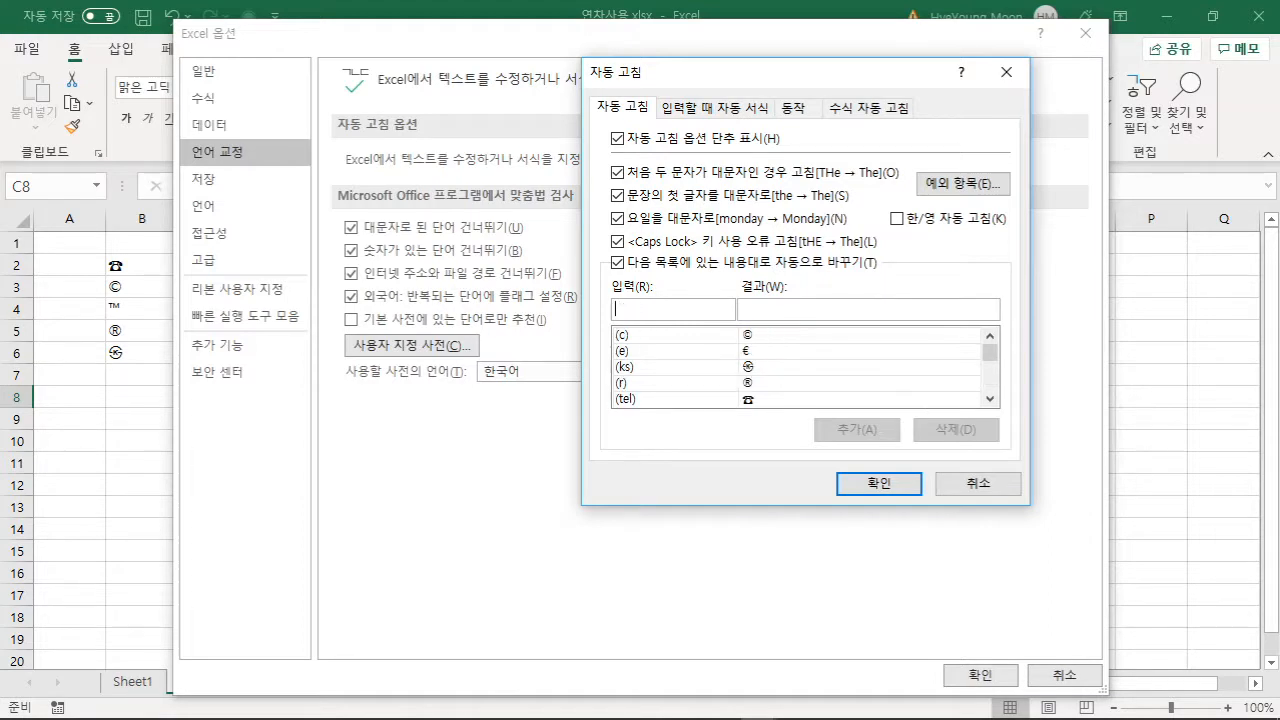
{"action": "type", "text": "(우"}
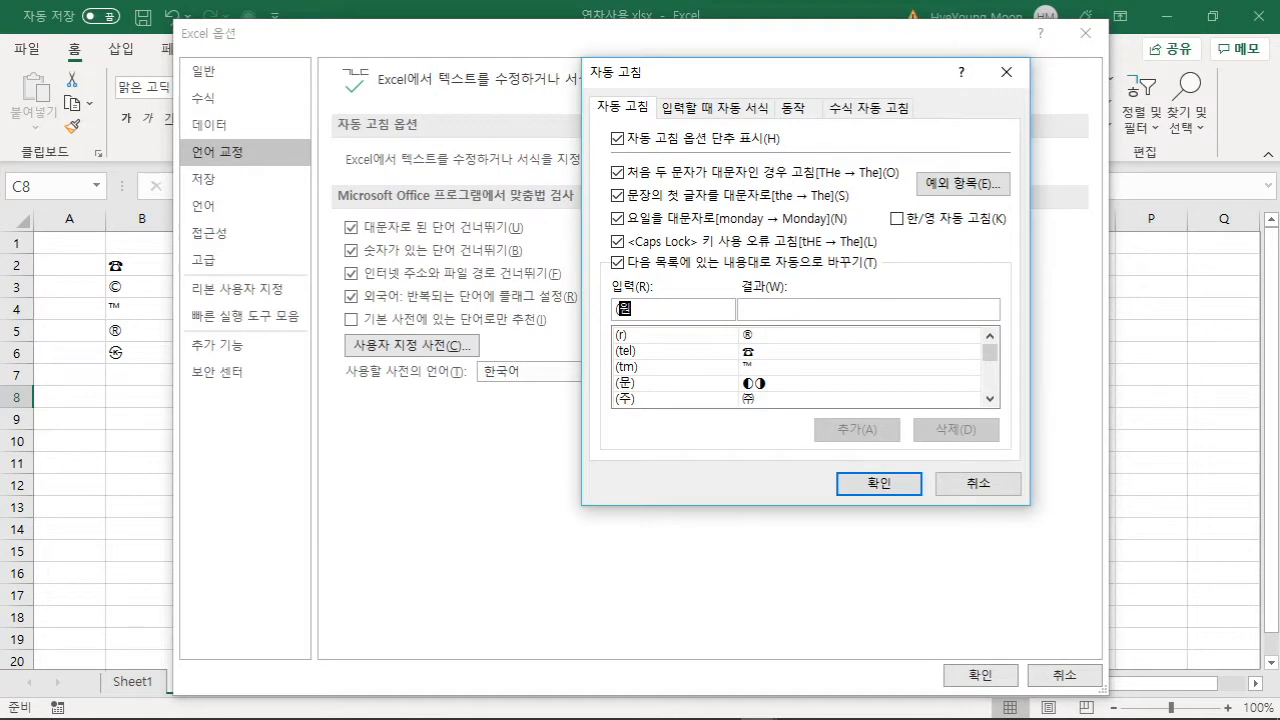
{"action": "type", "text": "ㄴ)"}
{"action": "left_click", "coordinate": [766, 313]}
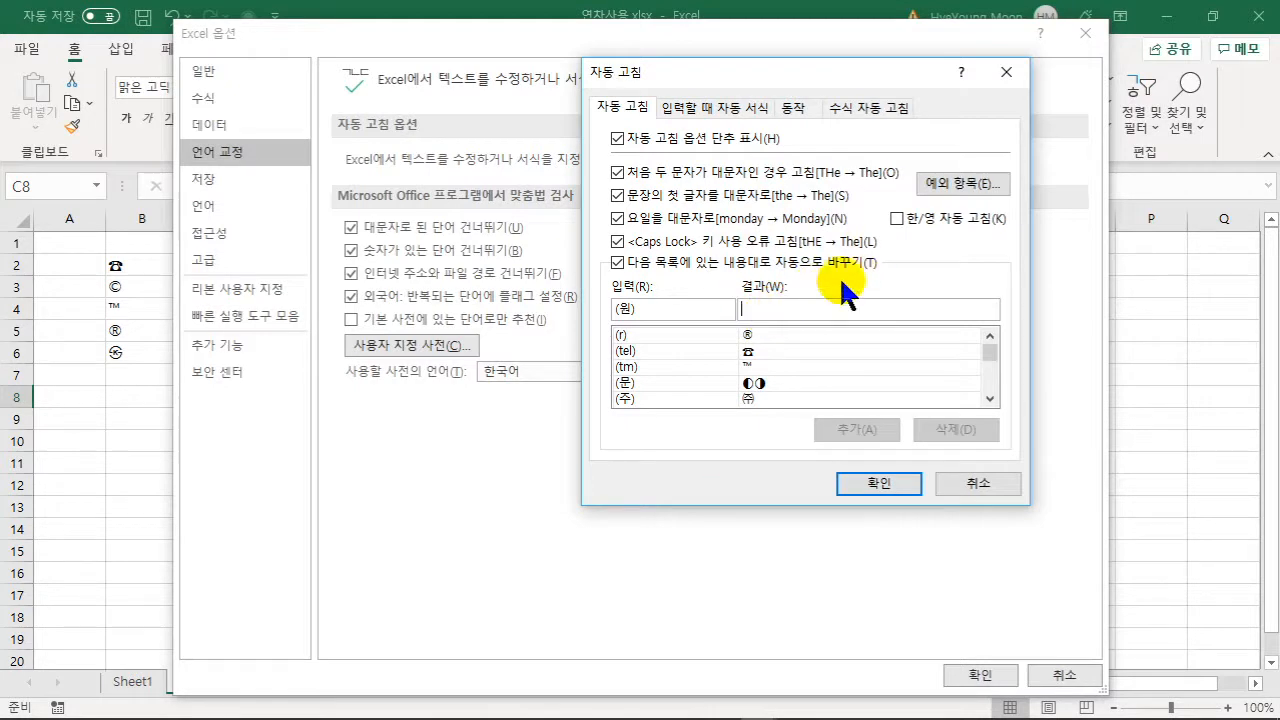
- Set the replacement to ◎▣ using the ㅁ Hanja symbol grid and add the rule
{"action": "type", "text": "ㅁ"}
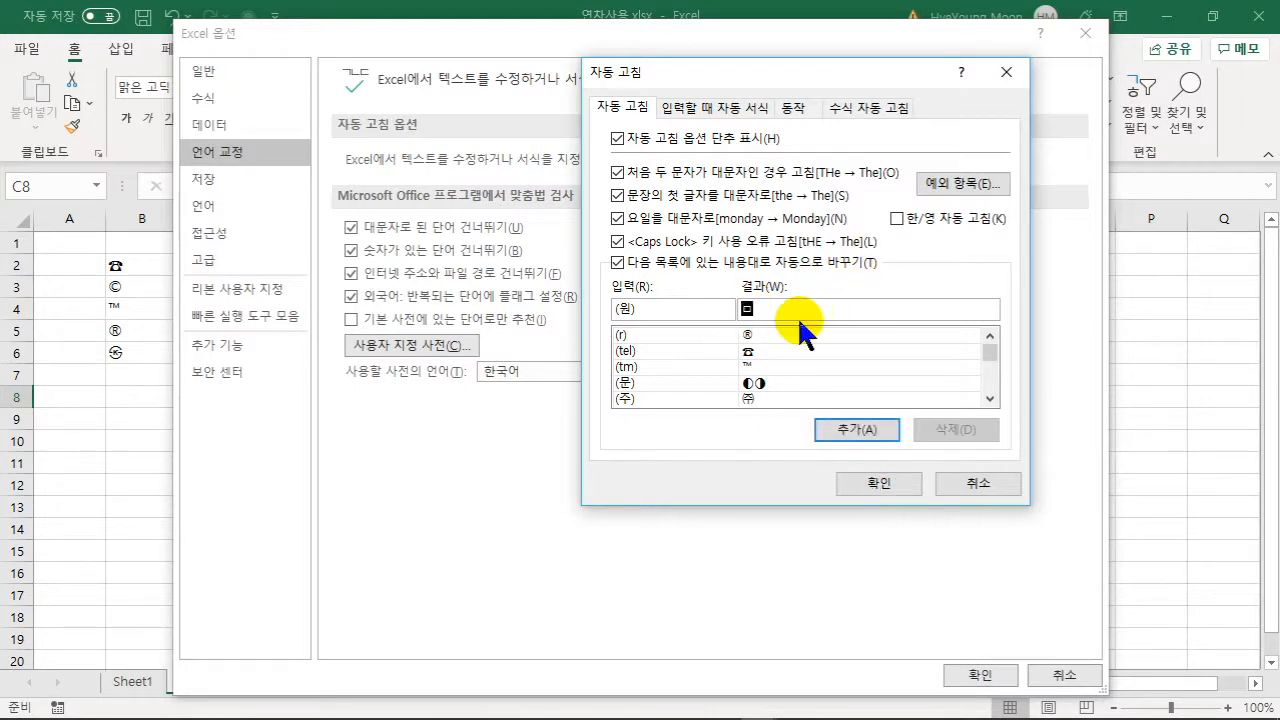
{"action": "key", "text": "Hangul_Hanja"}
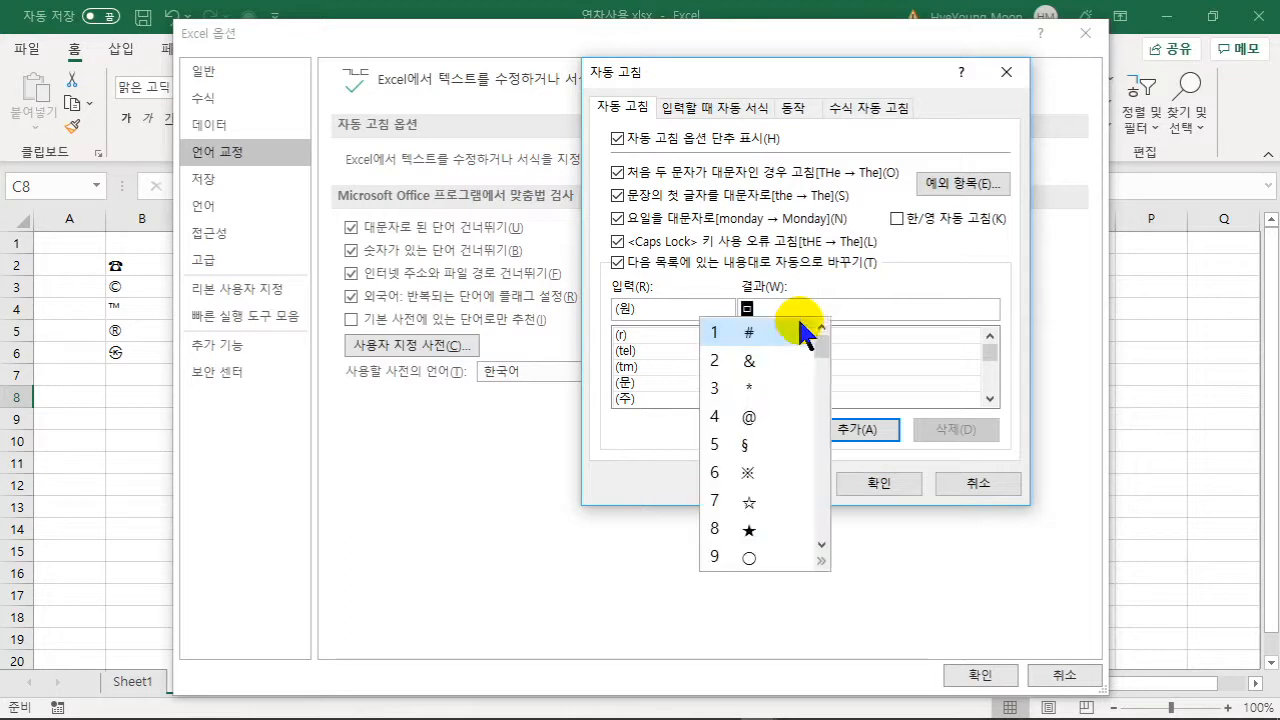
{"action": "left_click", "coordinate": [820, 548]}
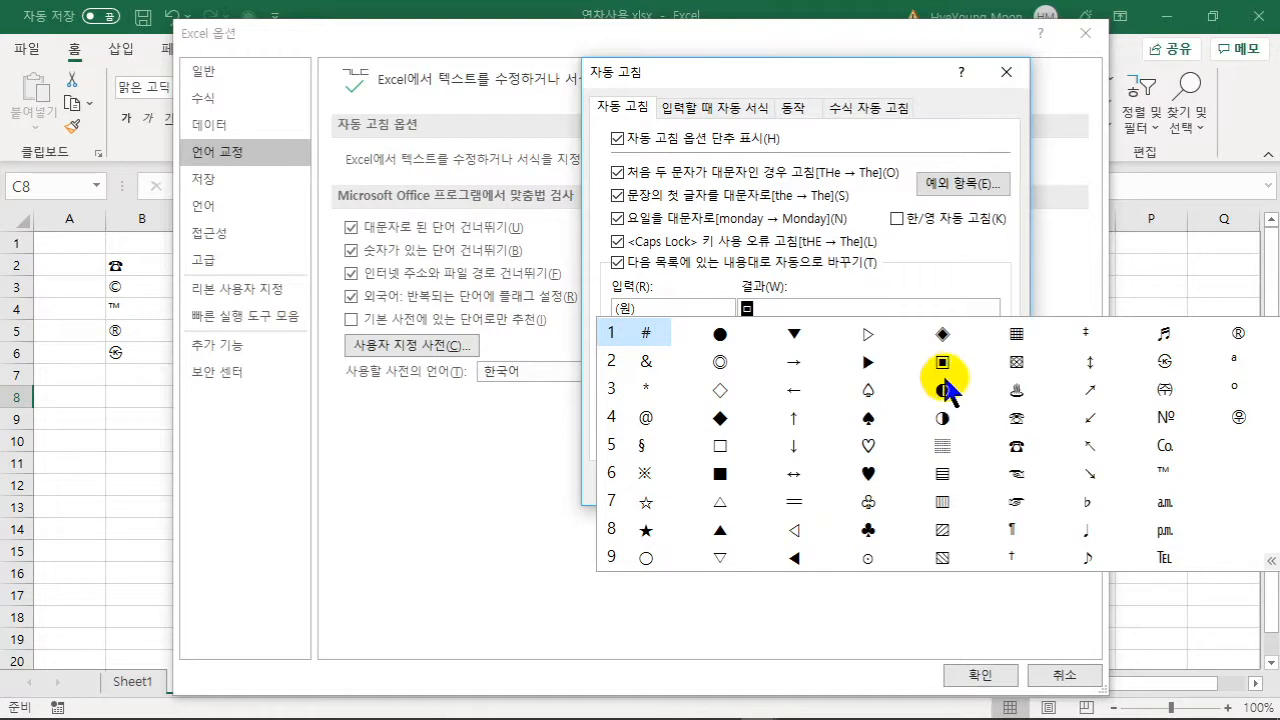
{"action": "left_click", "coordinate": [720, 361]}
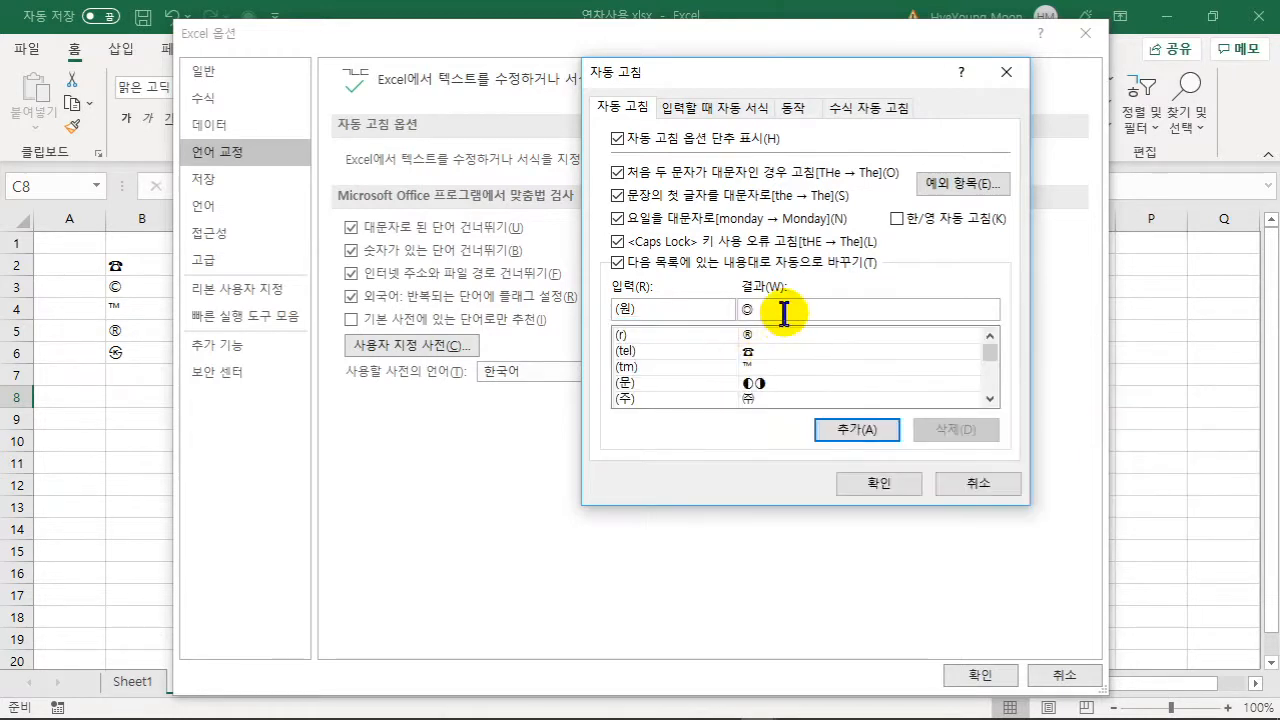
{"action": "type", "text": "ㅁ"}
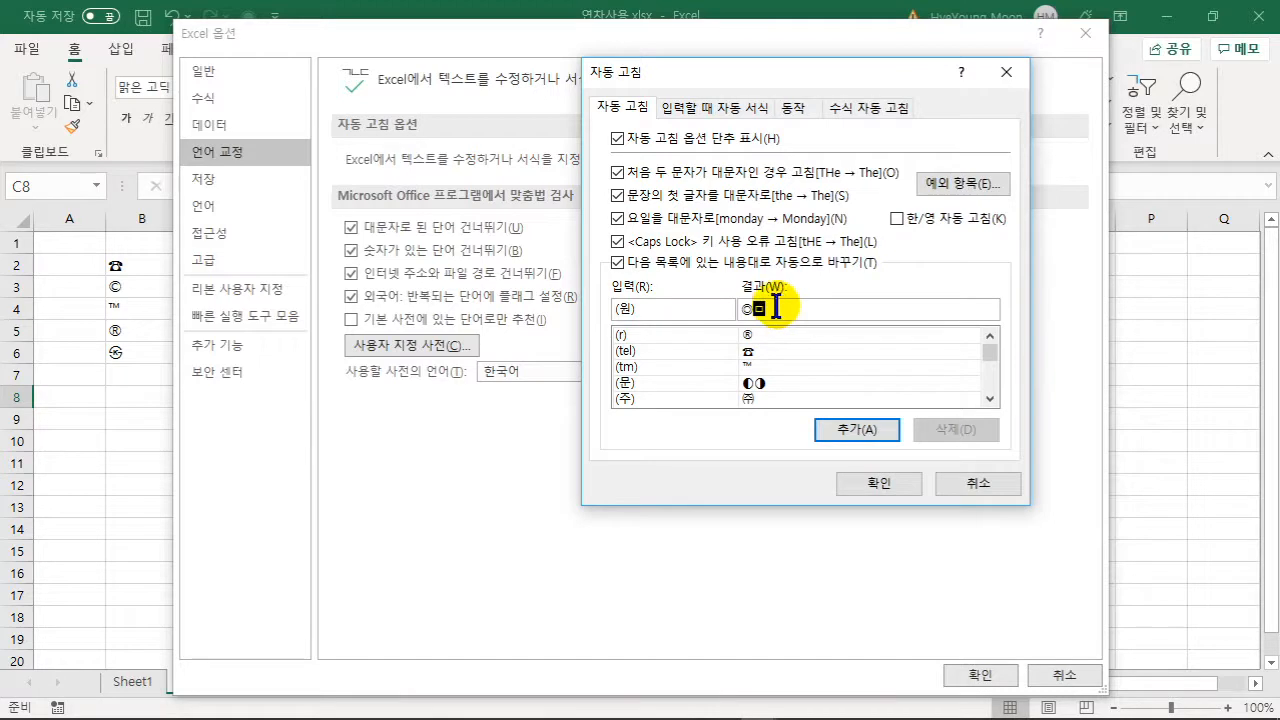
{"action": "key", "text": "Hangul_Hanja"}
{"action": "key", "text": "Tab"}
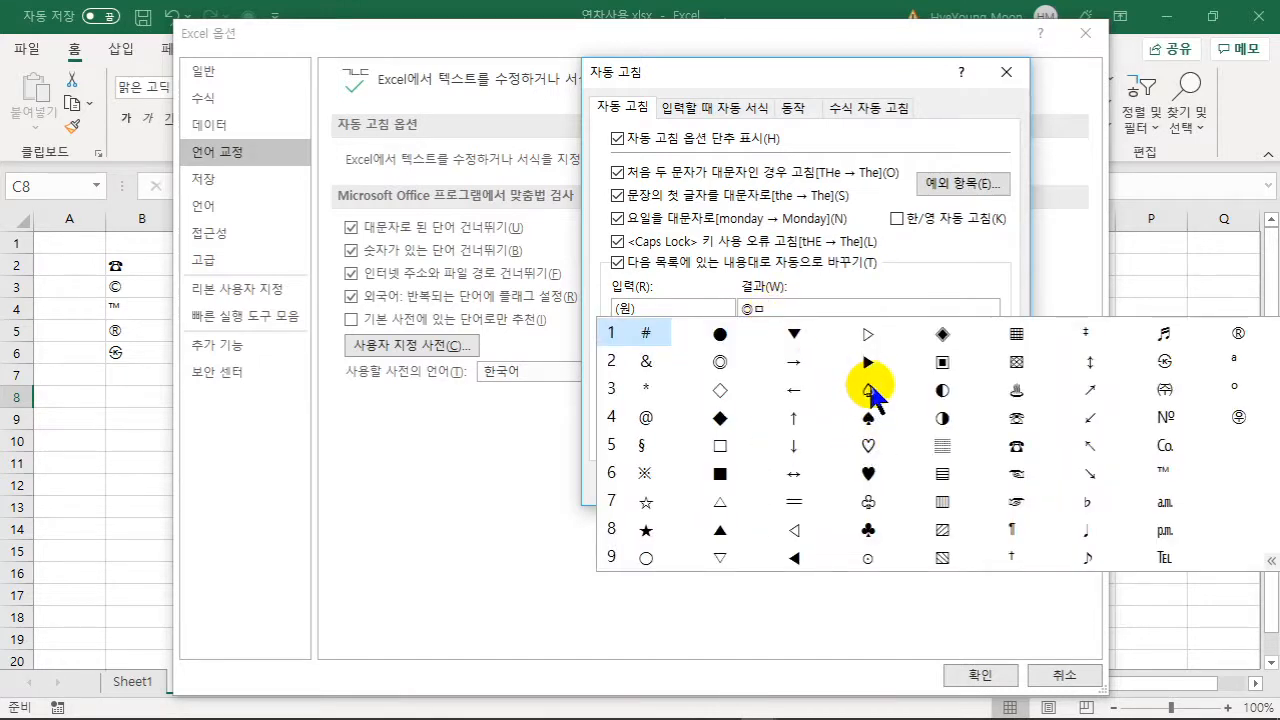
{"action": "left_click", "coordinate": [944, 366]}
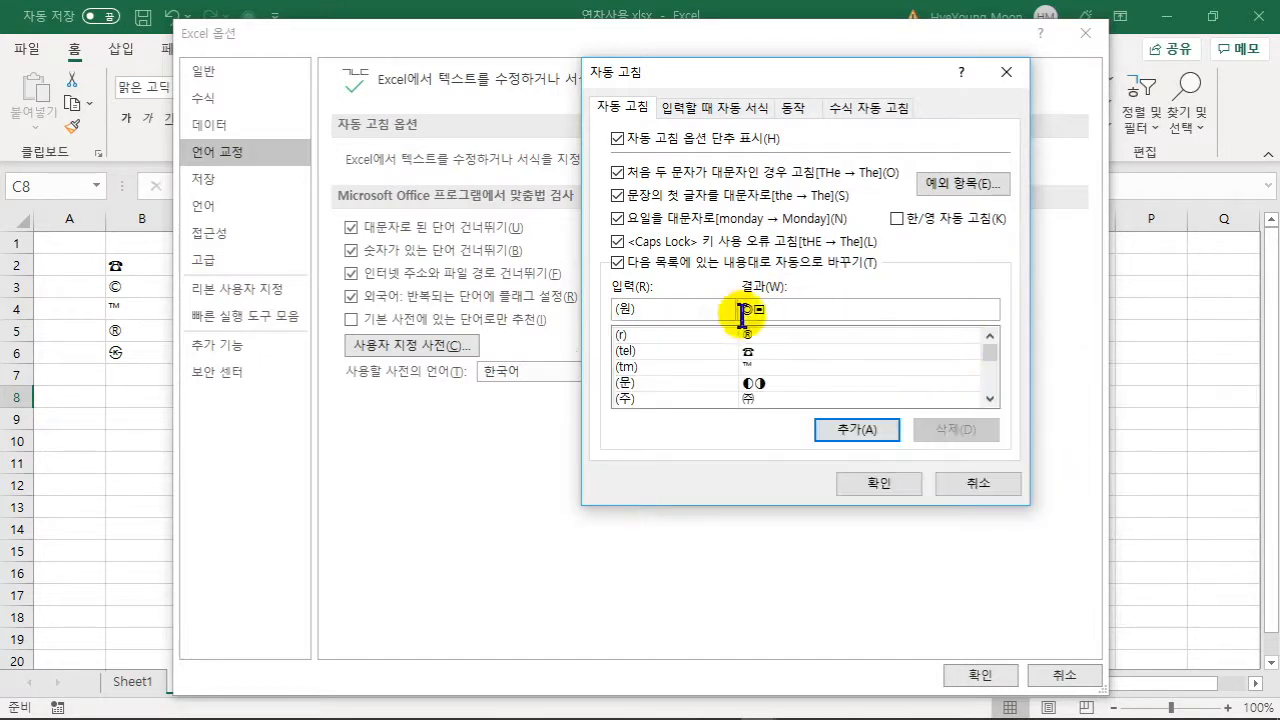
{"action": "left_click", "coordinate": [870, 433]}
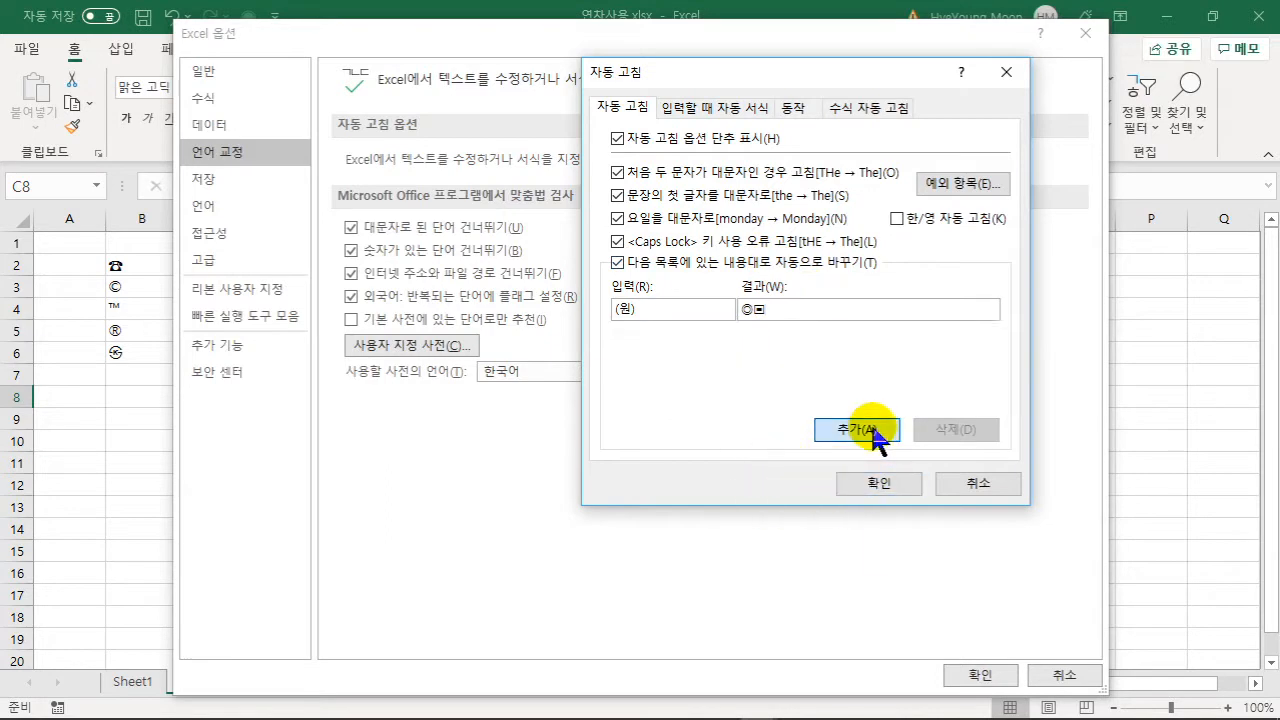
- Close the options dialogs and type (원) in B7 so it turns into ◎▣
{"action": "left_click", "coordinate": [865, 485]}
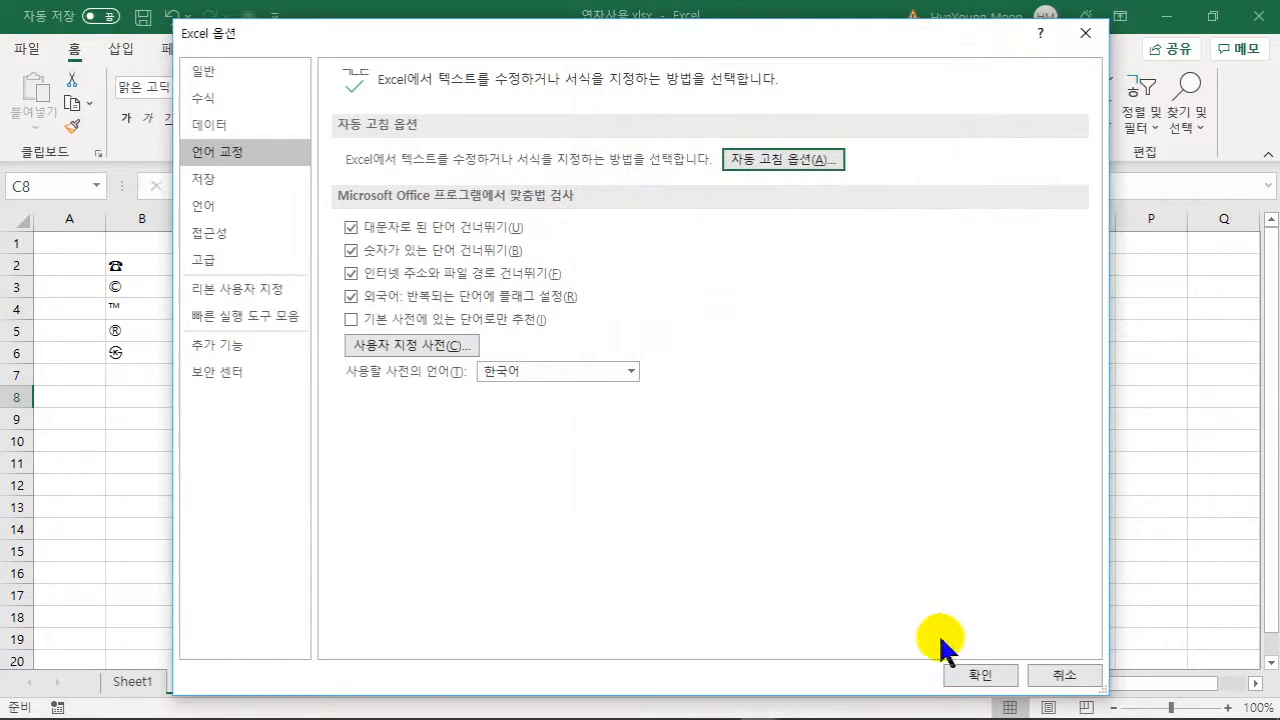
{"action": "left_click", "coordinate": [975, 675]}
{"action": "left_click", "coordinate": [158, 378]}
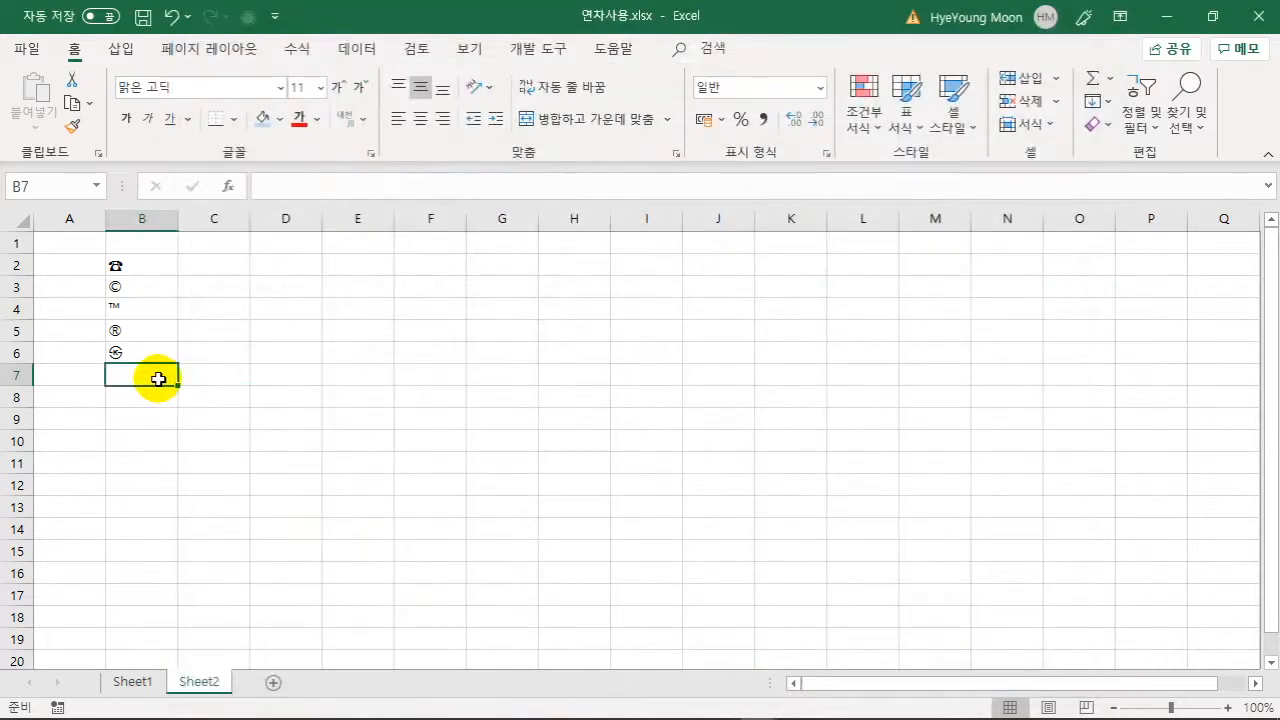
{"action": "type", "text": "(워"}
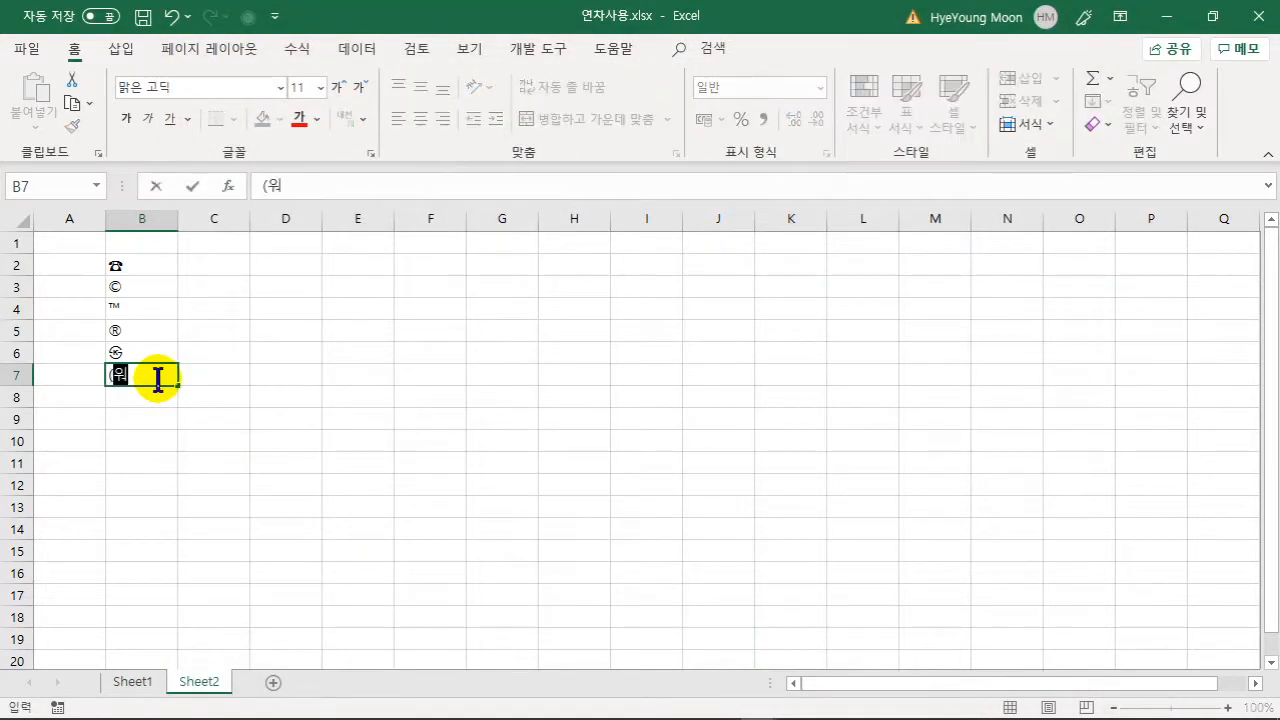
{"action": "type", "text": "원)"}
{"action": "left_click", "coordinate": [165, 413]}
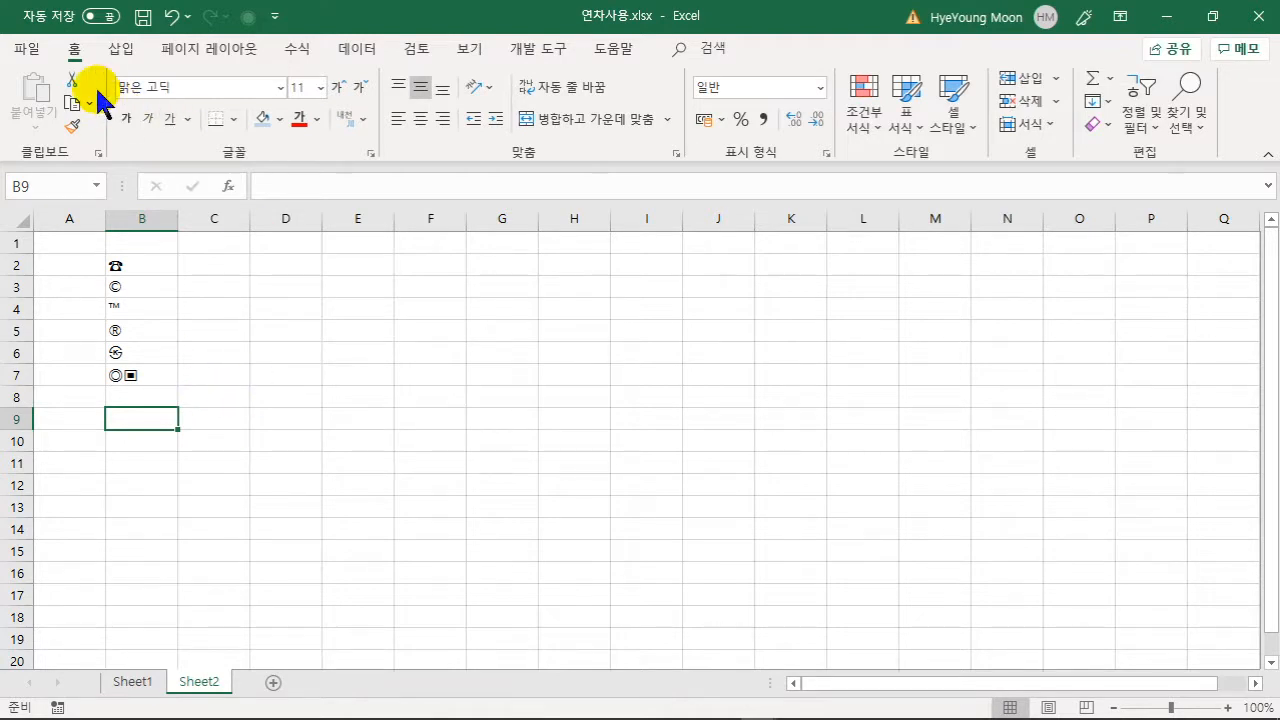
- Reopen Excel Options from the File view
{"action": "left_click", "coordinate": [28, 48]}
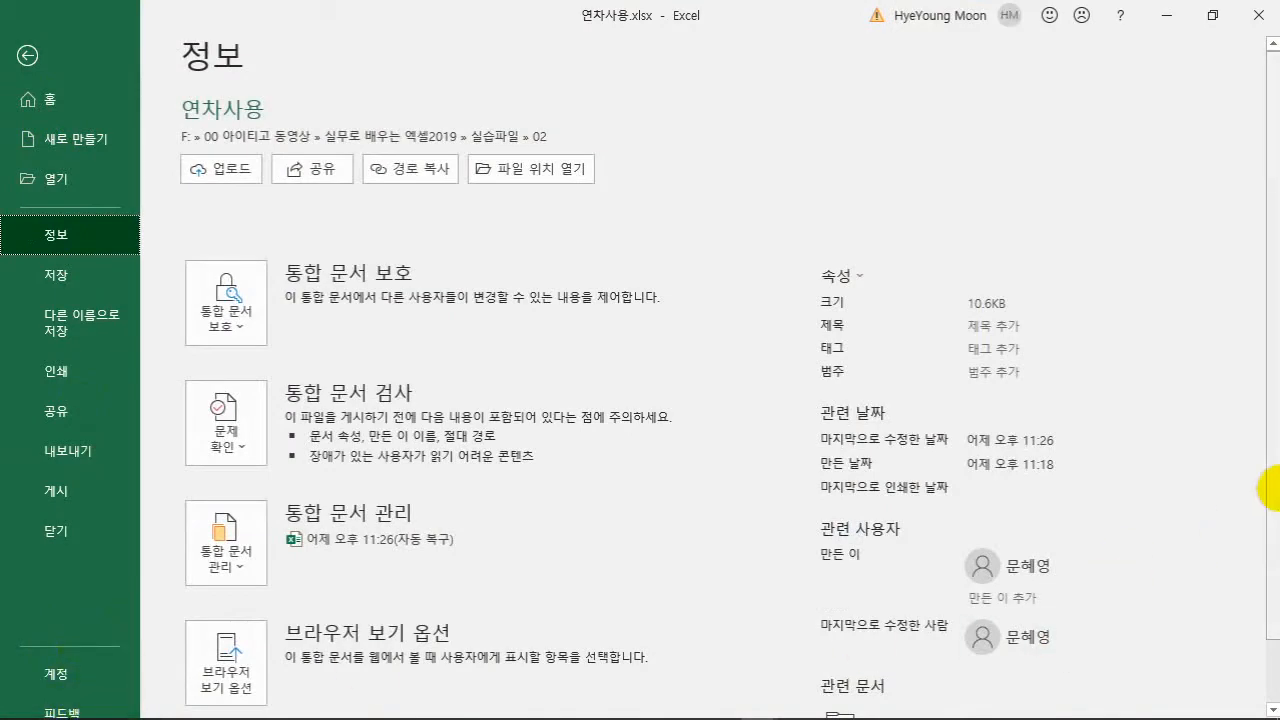
{"action": "scroll", "coordinate": [1263, 503], "scroll_direction": "down", "scroll_amount": 1}
{"action": "left_click", "coordinate": [75, 685]}
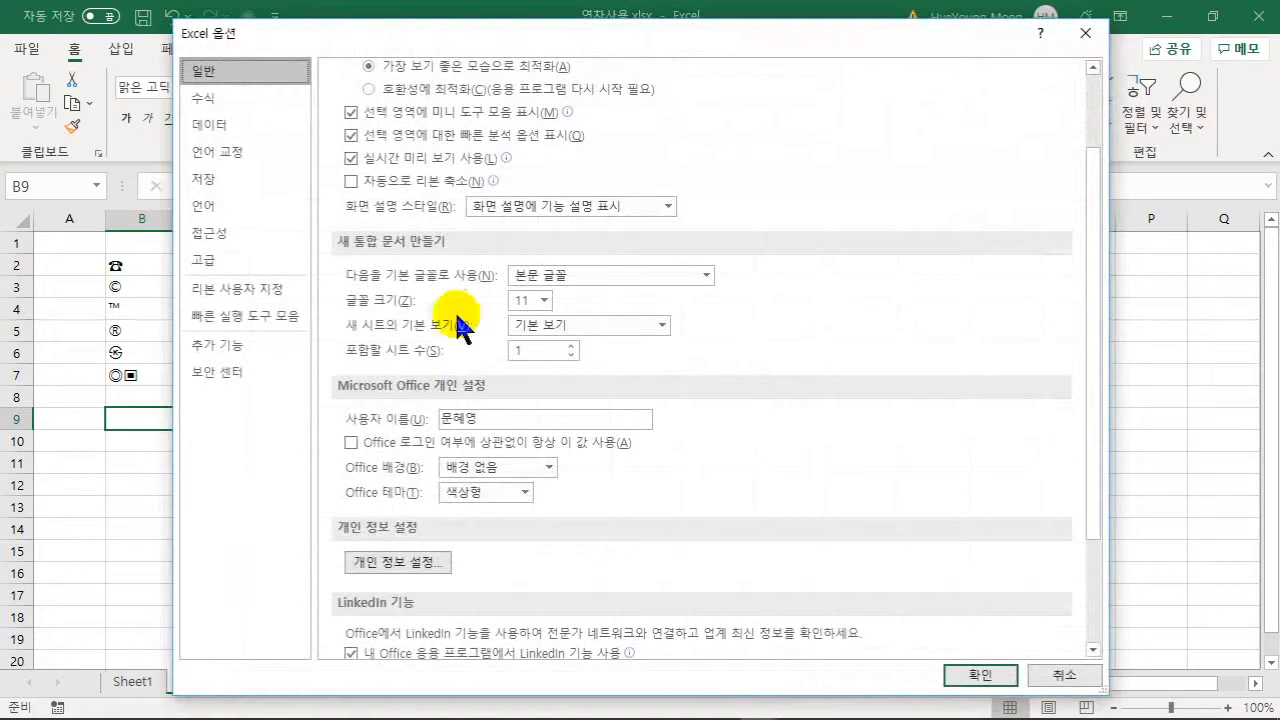
- Delete the (원) and (문) AutoCorrect rules and close both dialogs
{"action": "left_click", "coordinate": [232, 158]}
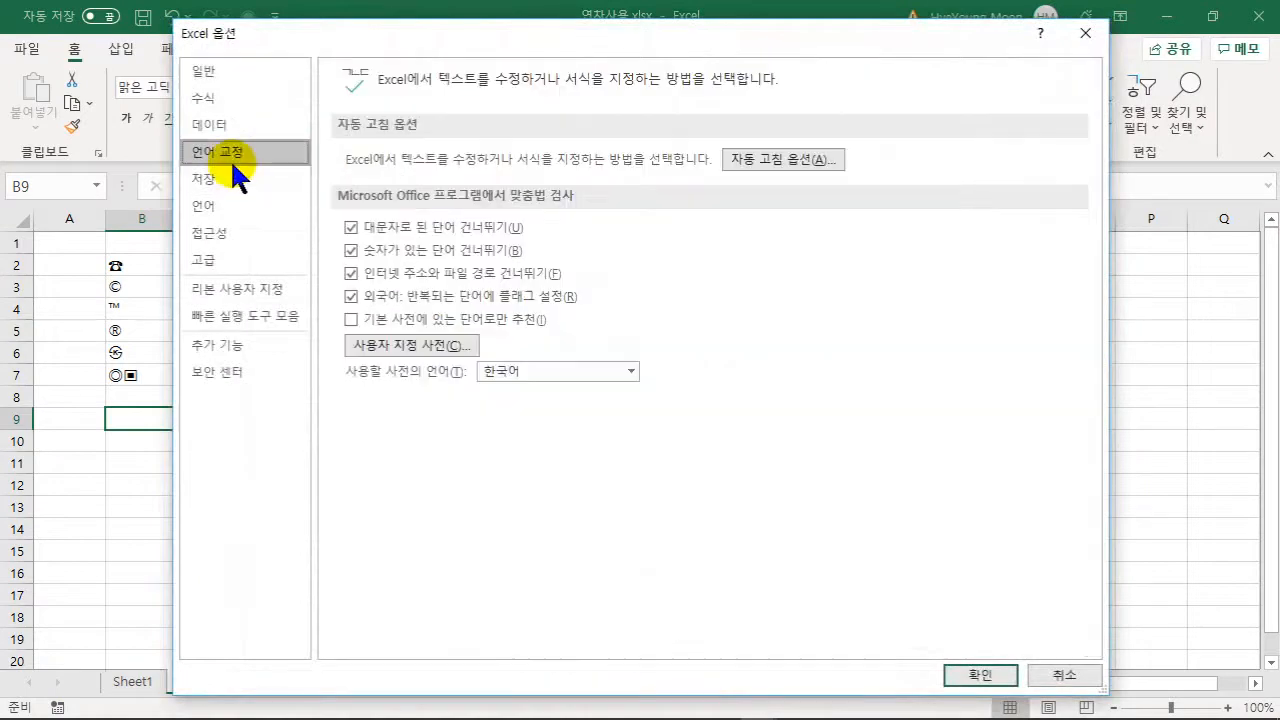
{"action": "left_click", "coordinate": [773, 157]}
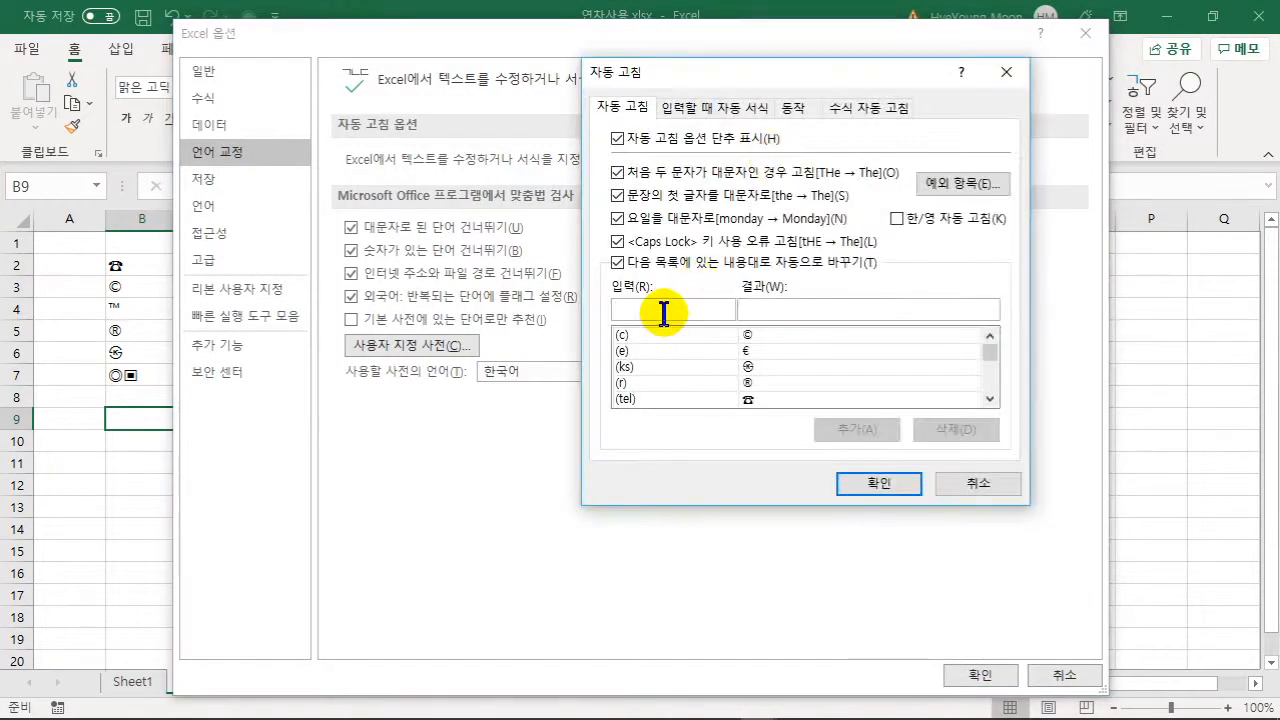
{"action": "type", "text": "("}
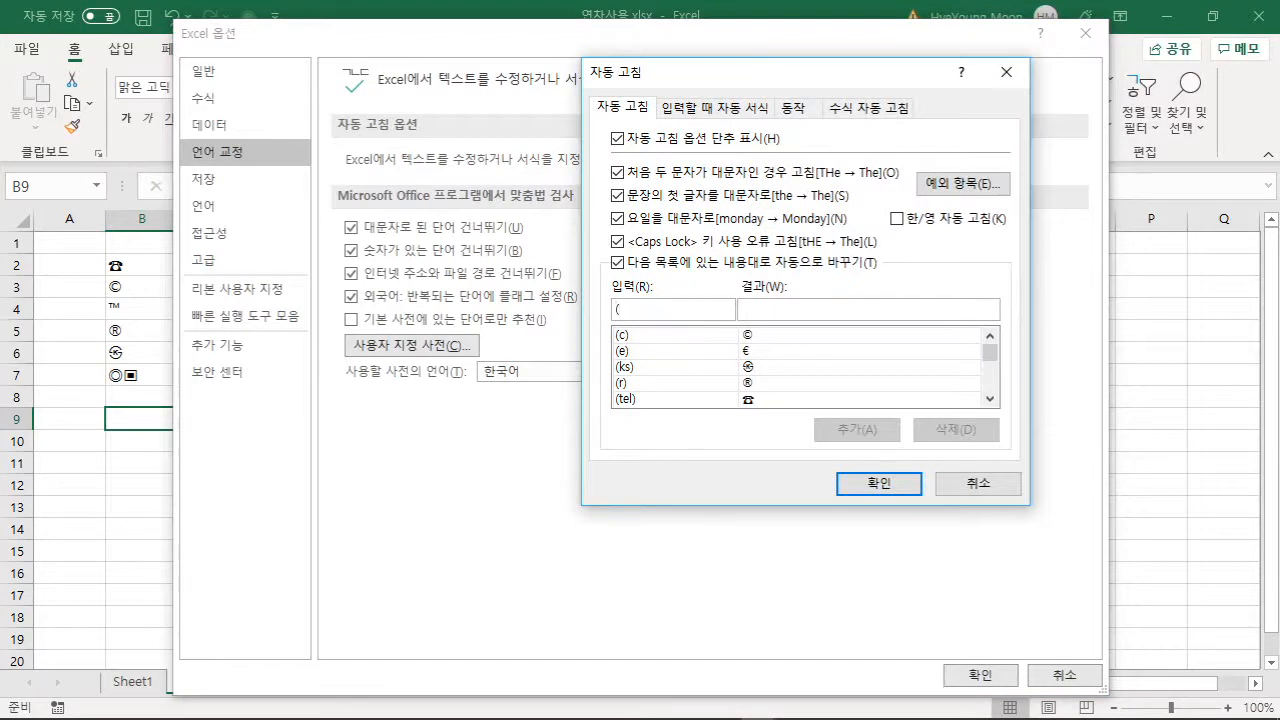
{"action": "type", "text": "원)"}
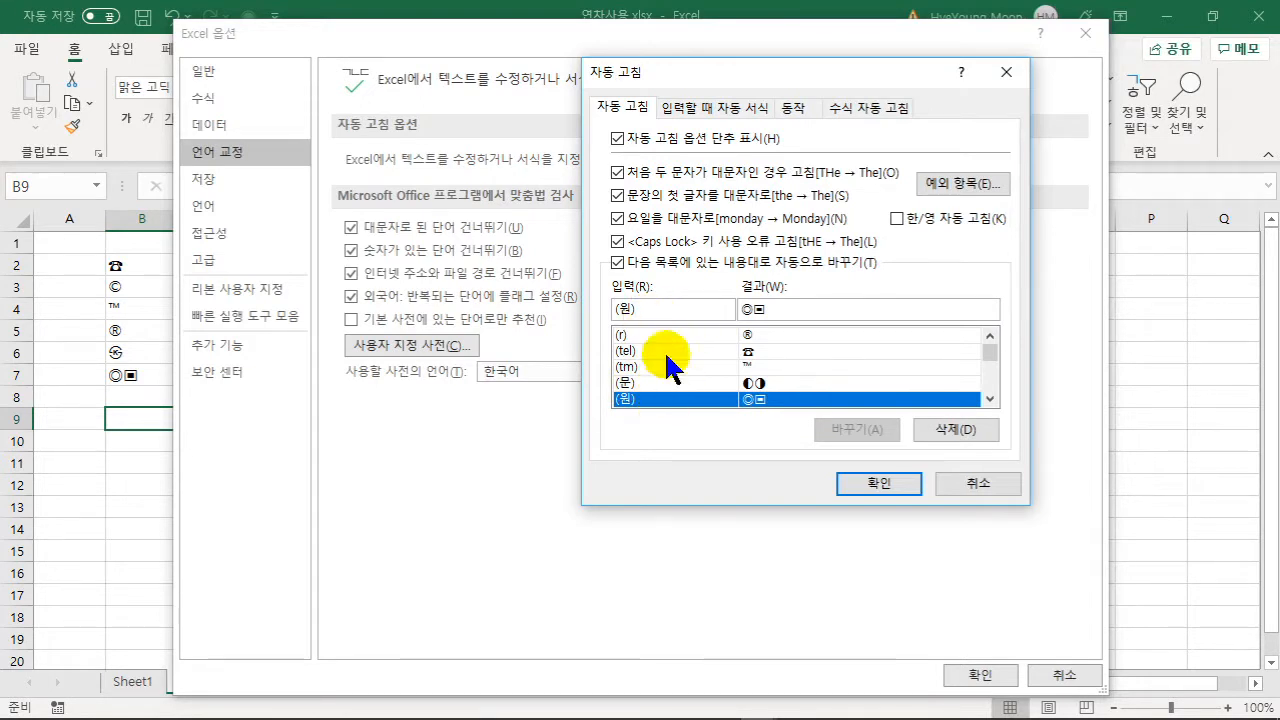
{"action": "left_click", "coordinate": [949, 431]}
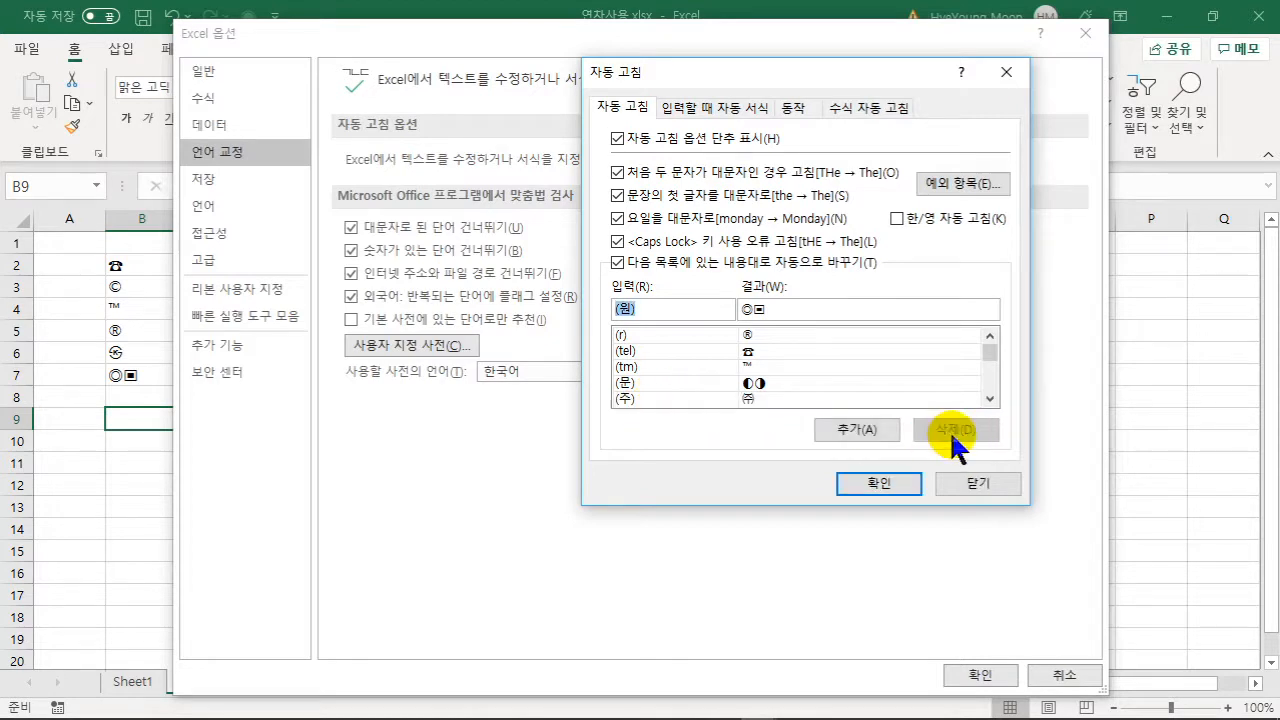
{"action": "left_click", "coordinate": [672, 384]}
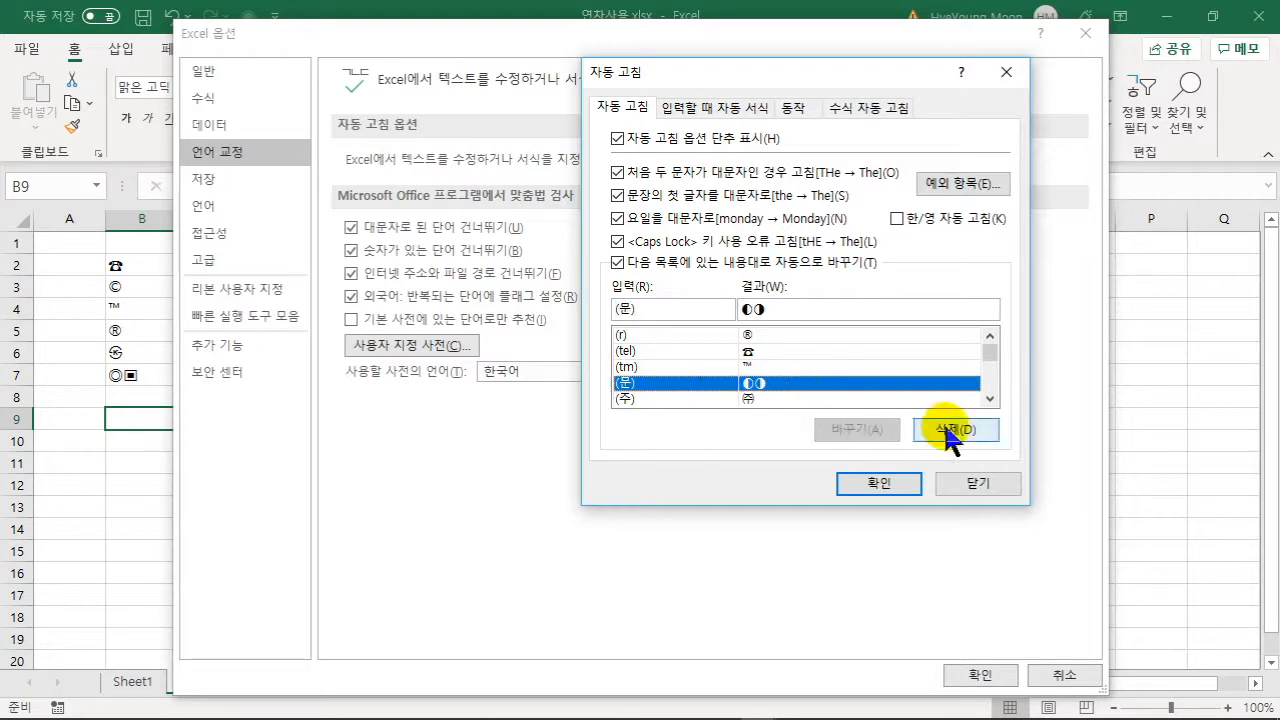
{"action": "left_click", "coordinate": [949, 431]}
{"action": "left_click", "coordinate": [853, 479]}
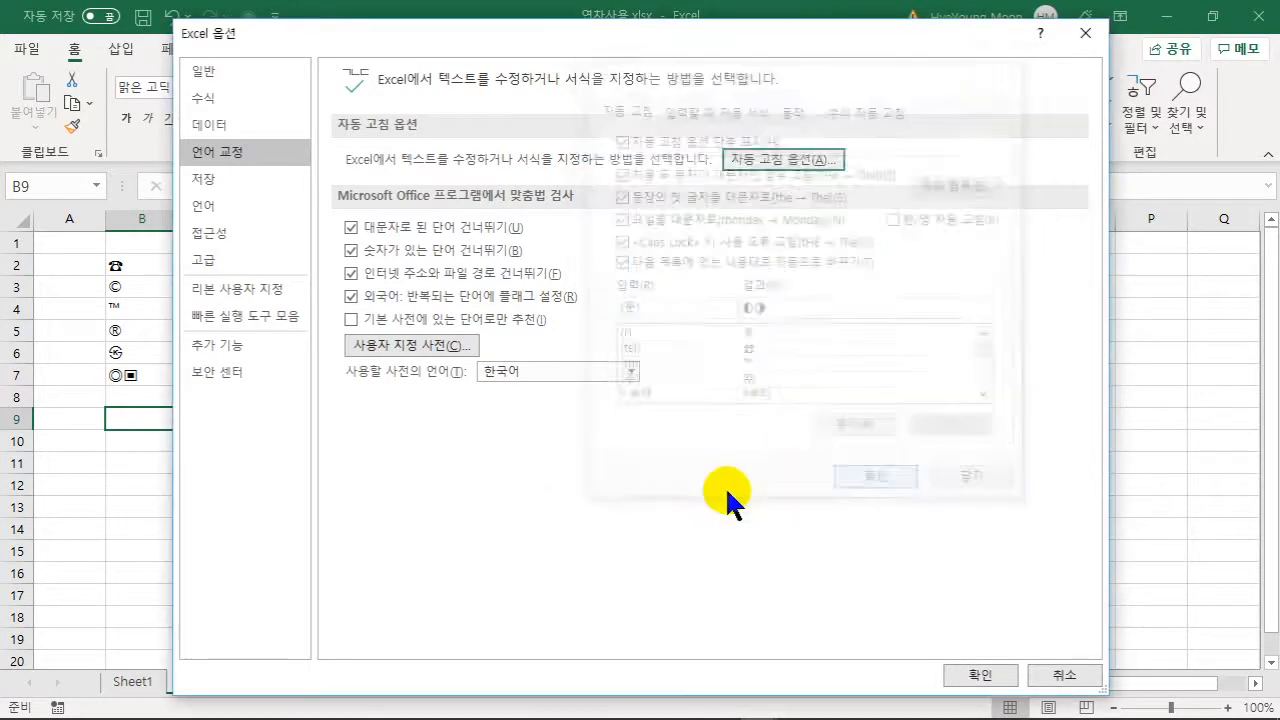
{"action": "left_click", "coordinate": [955, 675]}
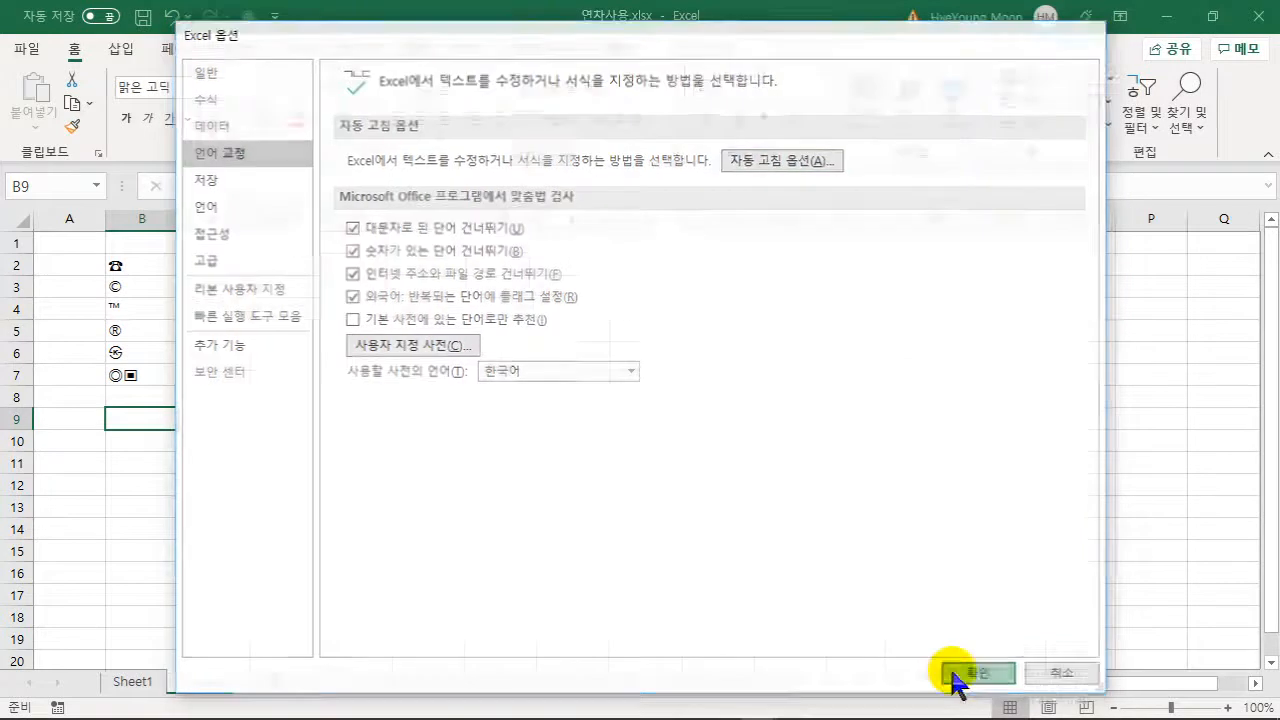
{"action": "left_click", "coordinate": [117, 396]}
- Commit (원) as literal text in B8, then go back to Sheet1
{"action": "type", "text": "(원"}
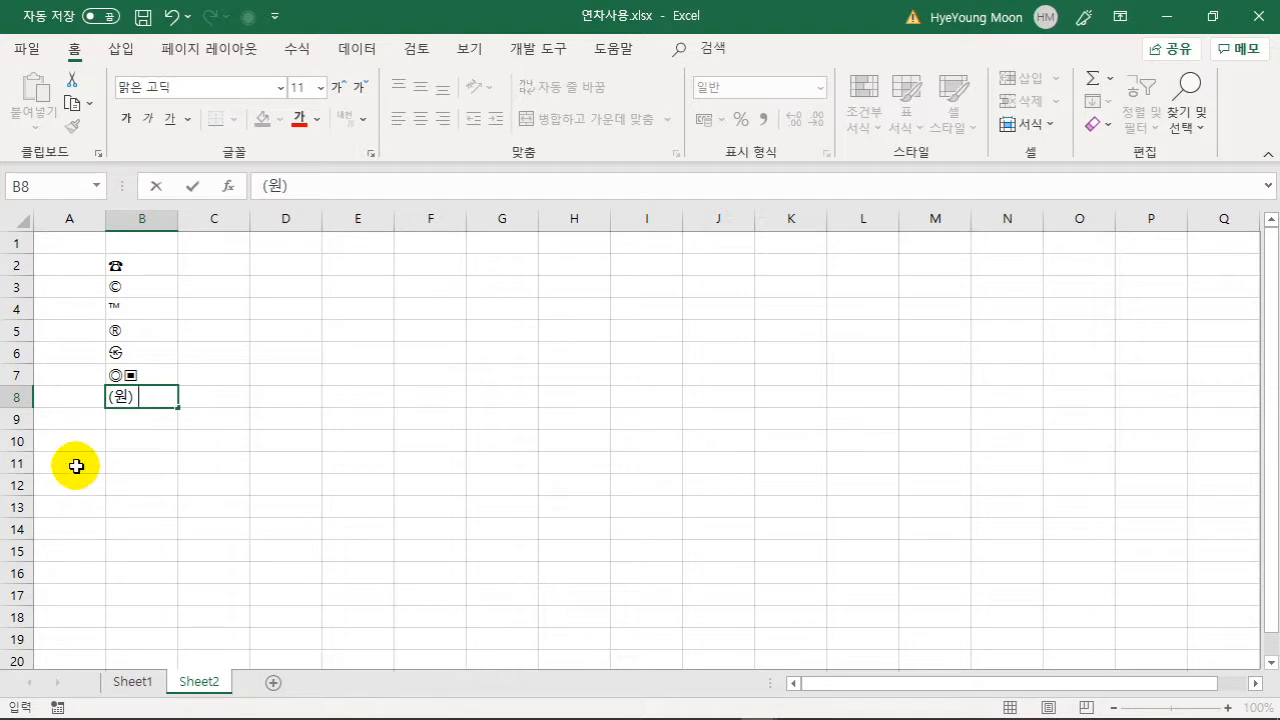
{"action": "left_click", "coordinate": [420, 485]}
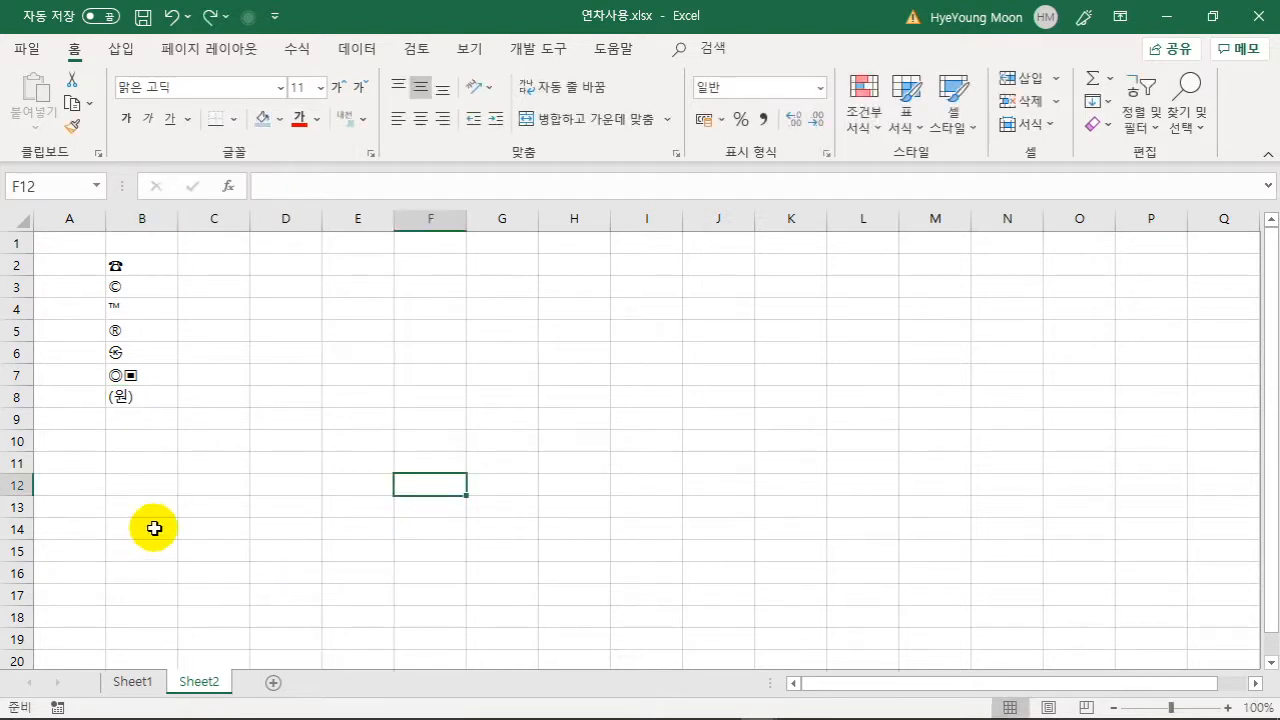
{"action": "left_click", "coordinate": [133, 683]}
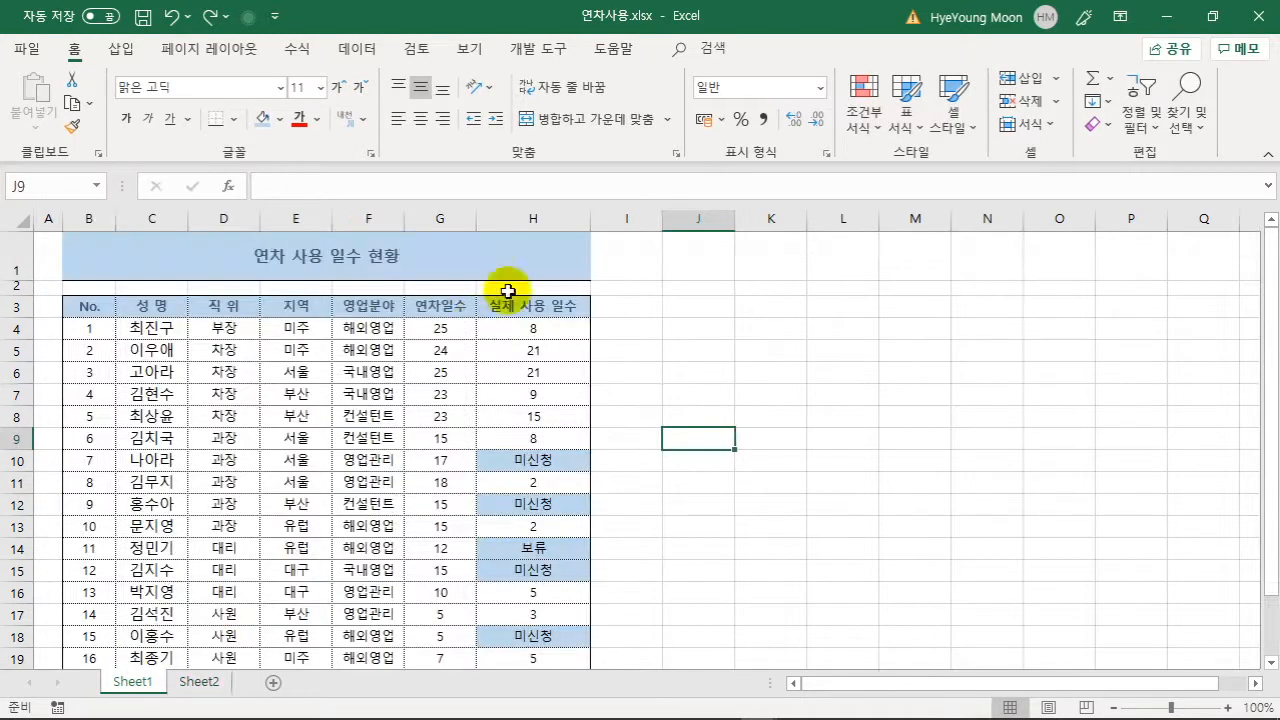
- Set the B1:H1 title's horizontal alignment to General in Format Cells
{"action": "left_click", "coordinate": [420, 260]}
{"action": "left_click", "coordinate": [95, 256]}
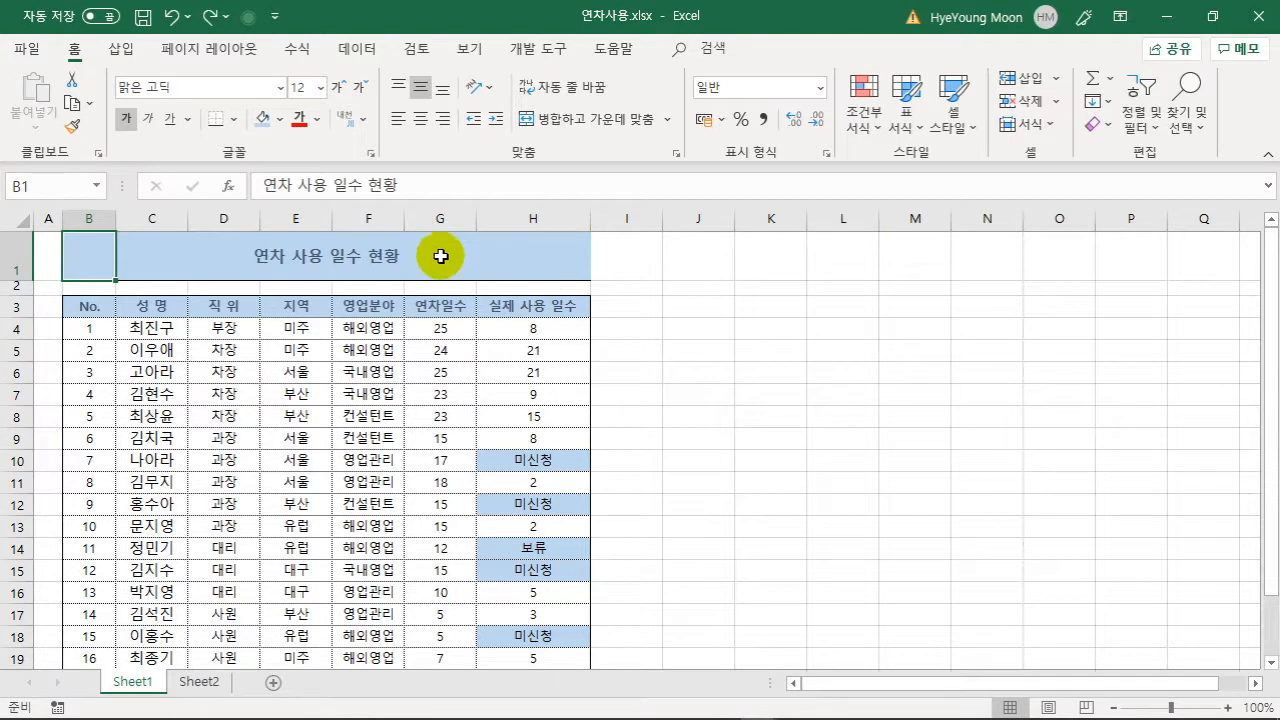
{"action": "left_click_drag", "start_coordinate": [100, 249], "coordinate": [525, 250]}
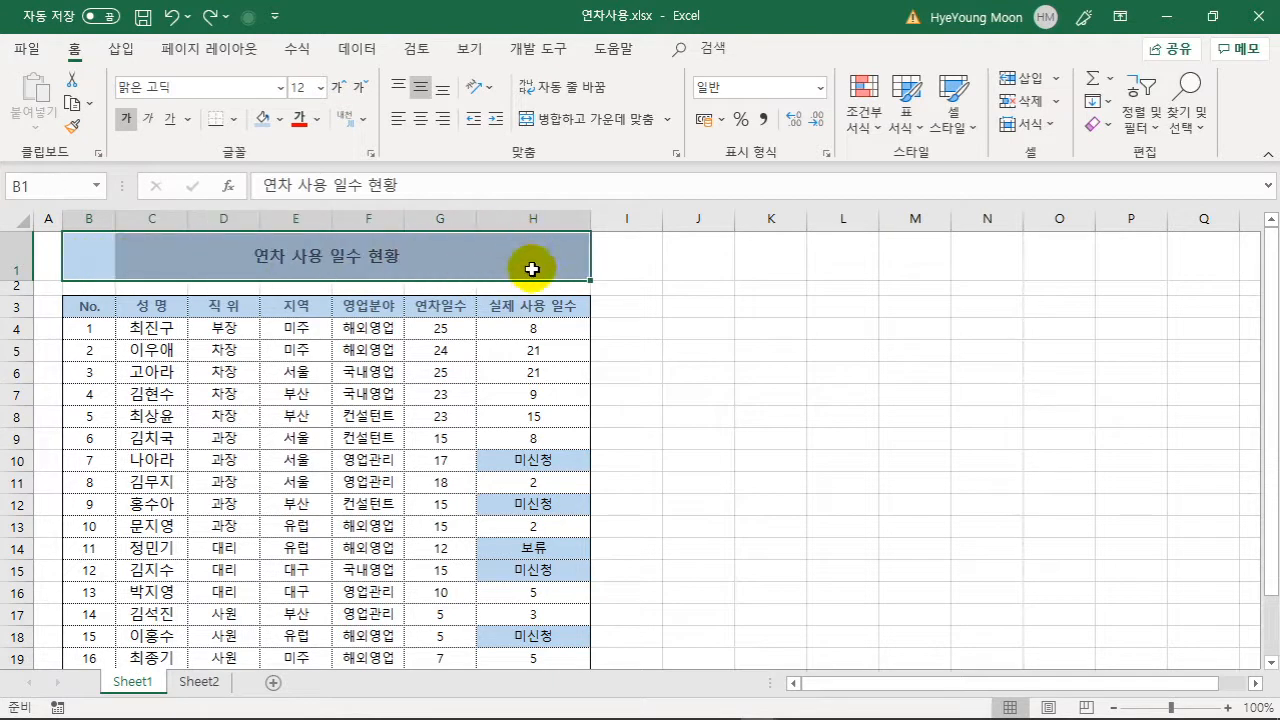
{"action": "right_click", "coordinate": [556, 254]}
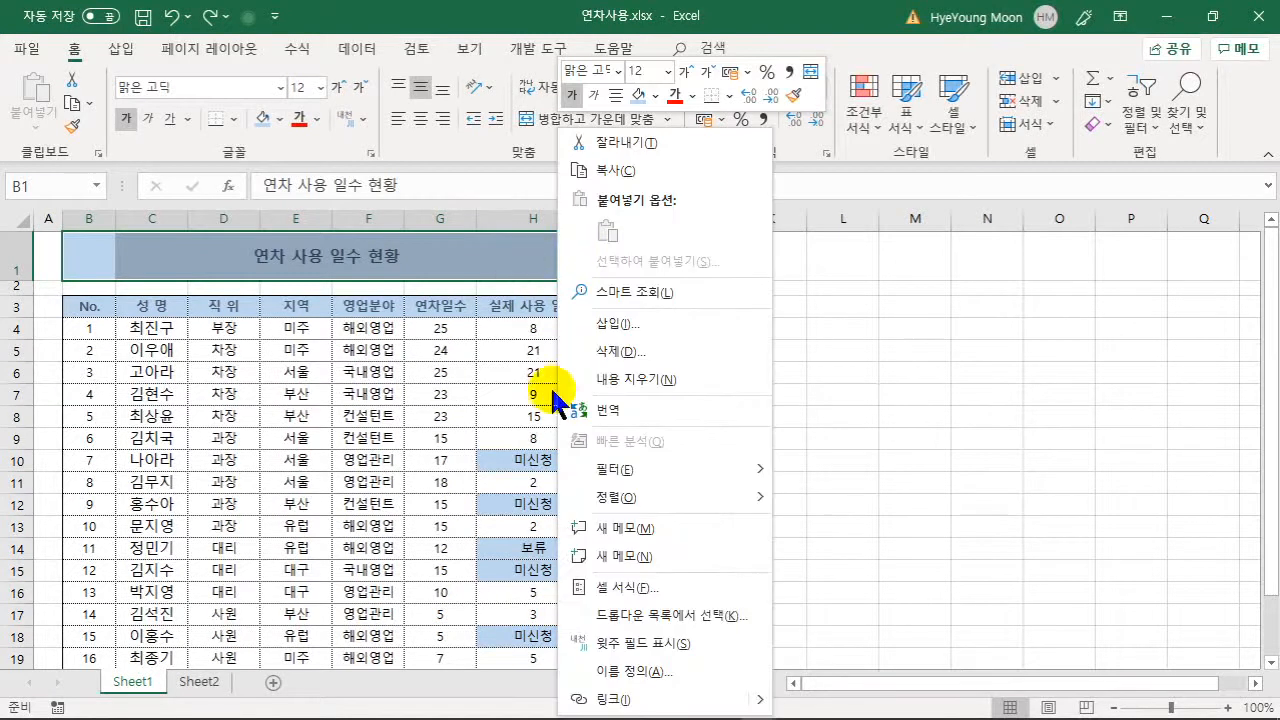
{"action": "left_click", "coordinate": [641, 595]}
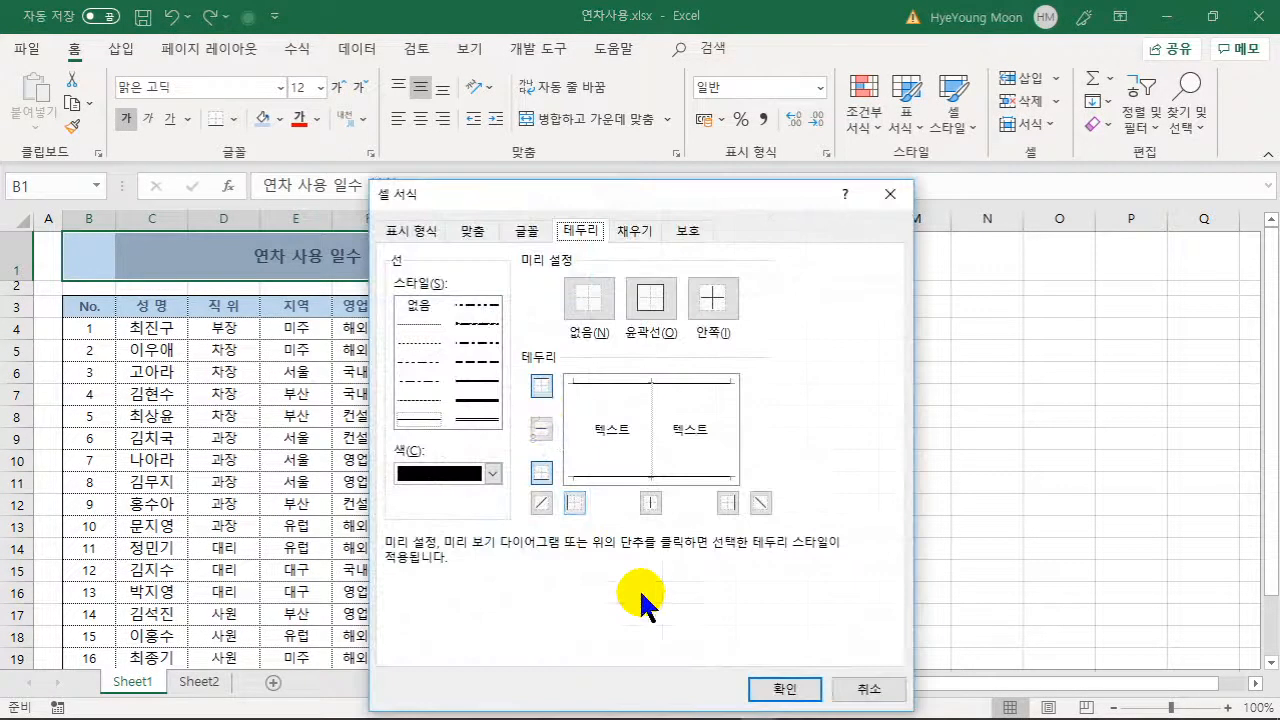
{"action": "left_click", "coordinate": [472, 230]}
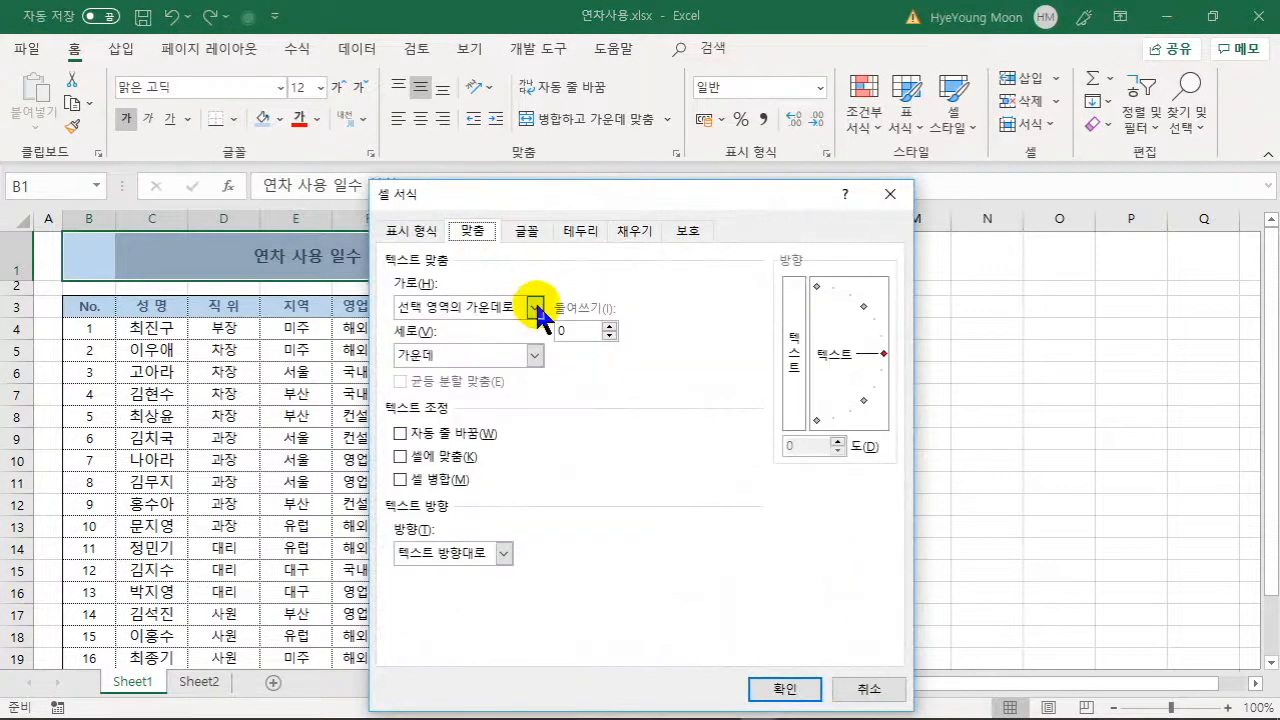
{"action": "left_click", "coordinate": [537, 309]}
{"action": "left_click", "coordinate": [471, 323]}
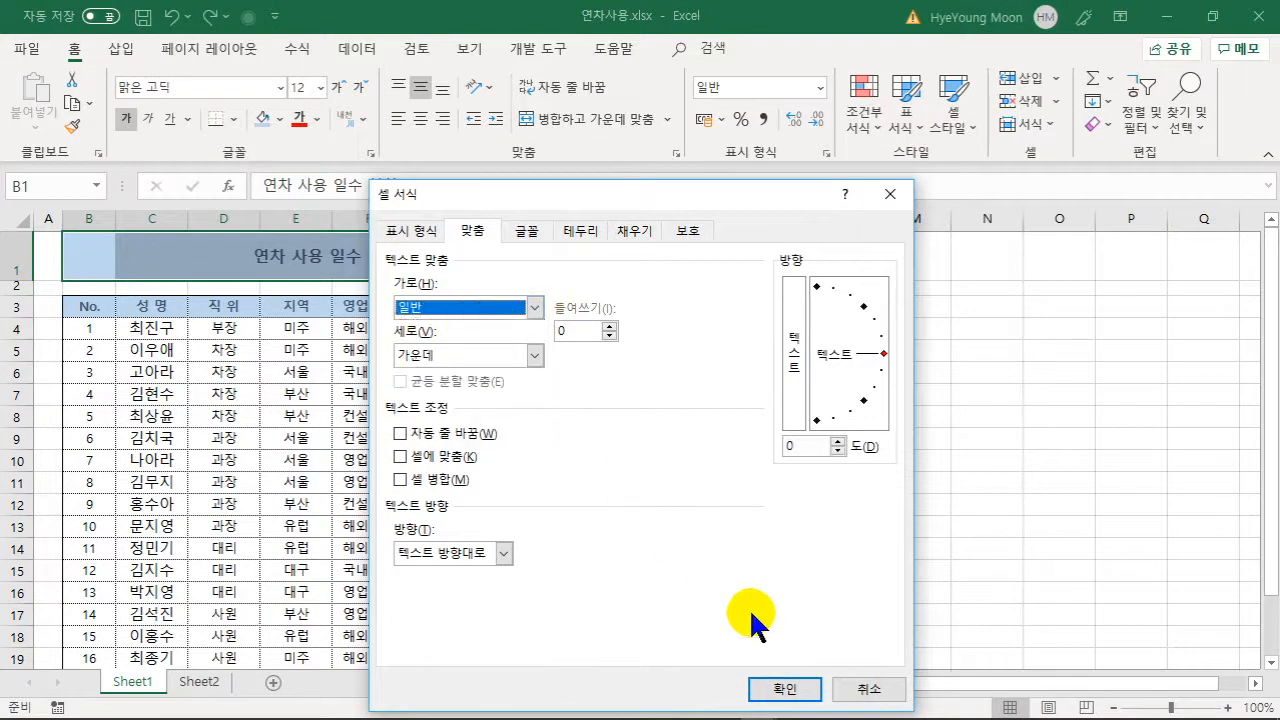
{"action": "left_click", "coordinate": [782, 689]}
{"action": "left_click", "coordinate": [368, 393]}
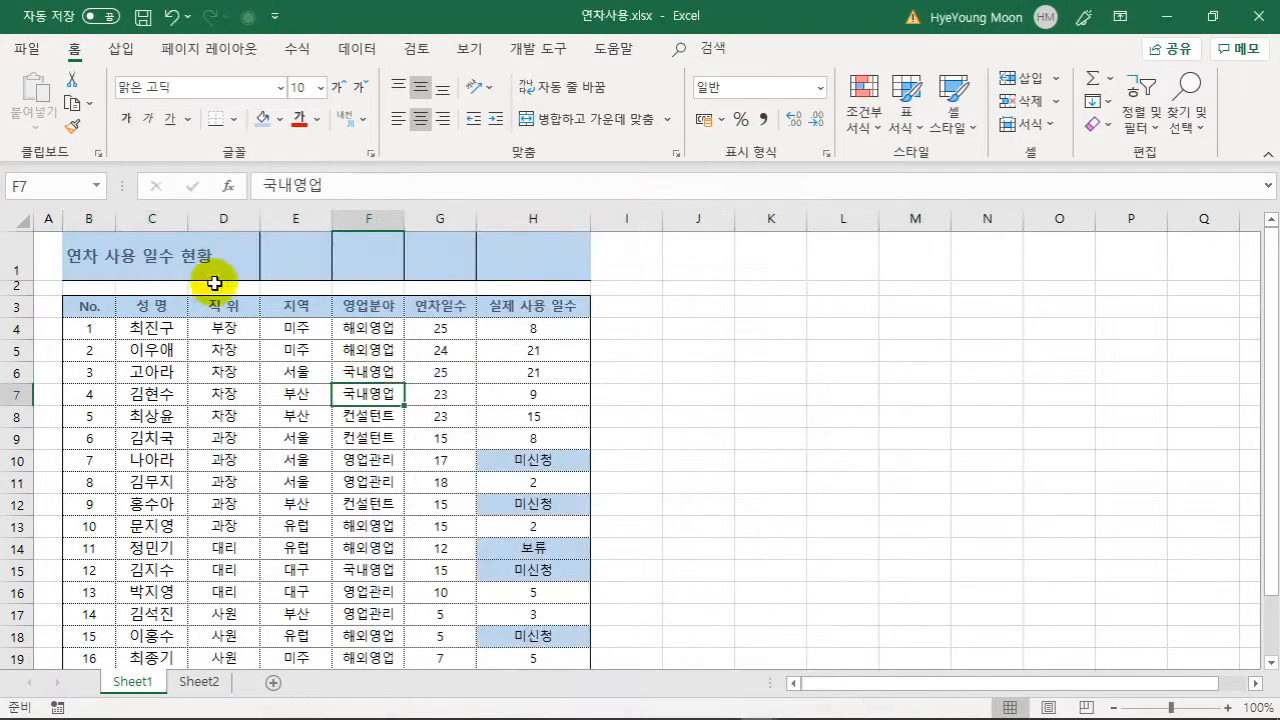
{"action": "left_click", "coordinate": [685, 370]}
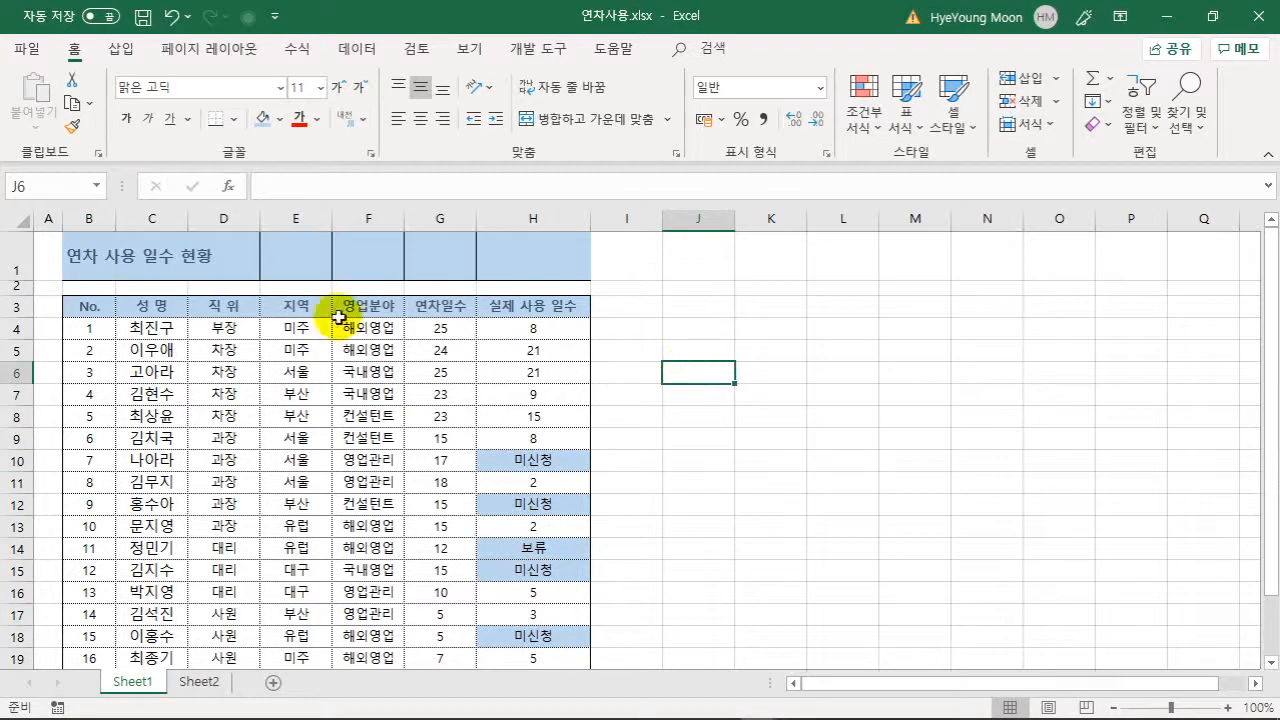
- Centre the title across B1:E1 with Center Across Selection alignment
{"action": "left_click_drag", "start_coordinate": [97, 251], "coordinate": [296, 242]}
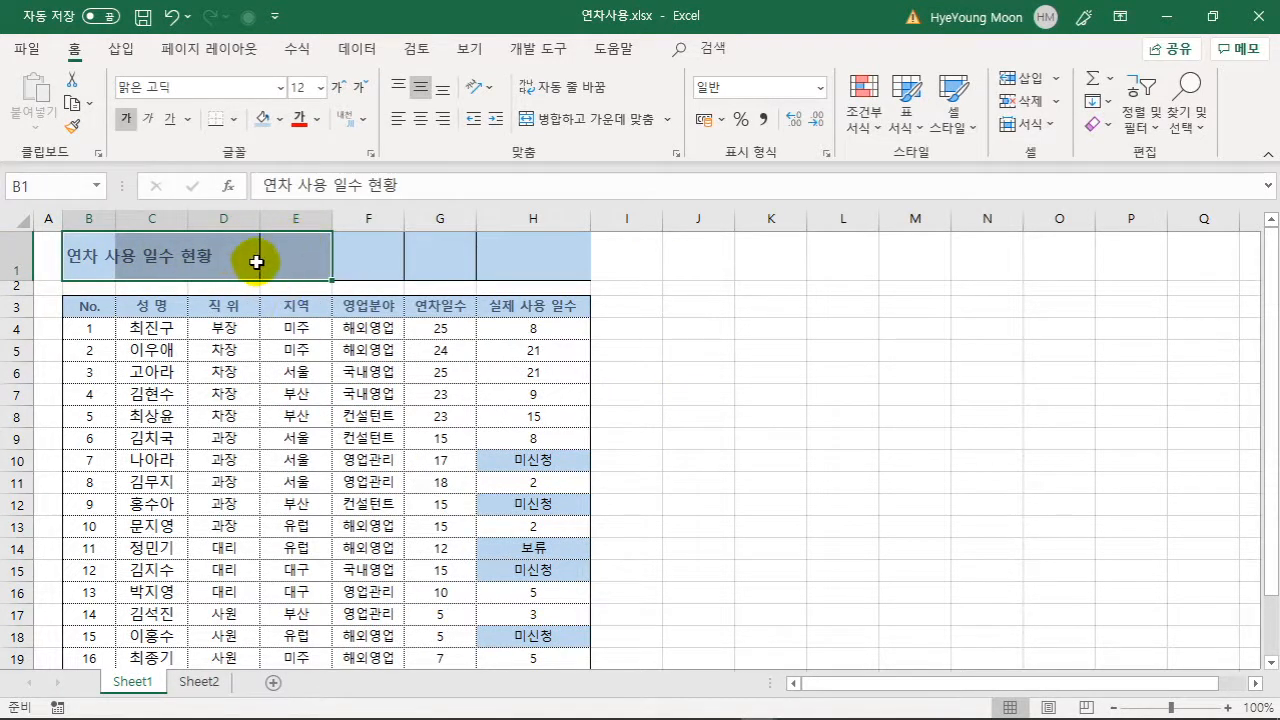
{"action": "right_click", "coordinate": [281, 249]}
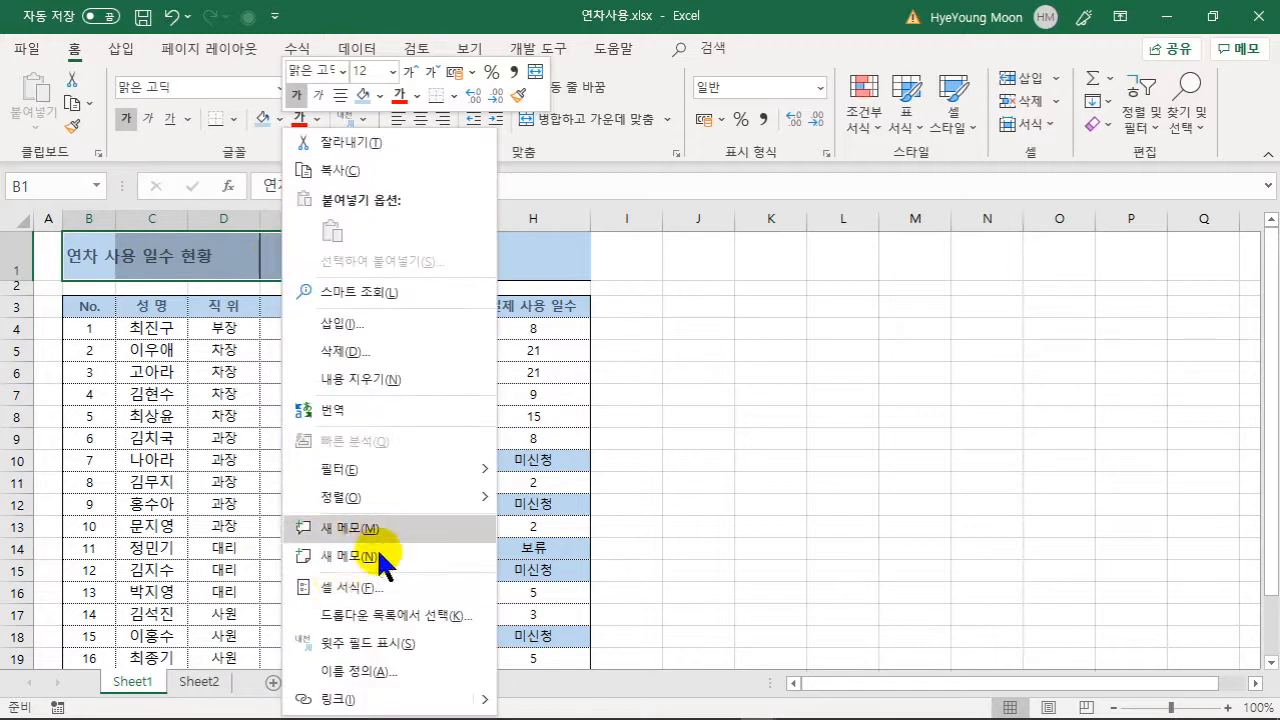
{"action": "left_click", "coordinate": [372, 588]}
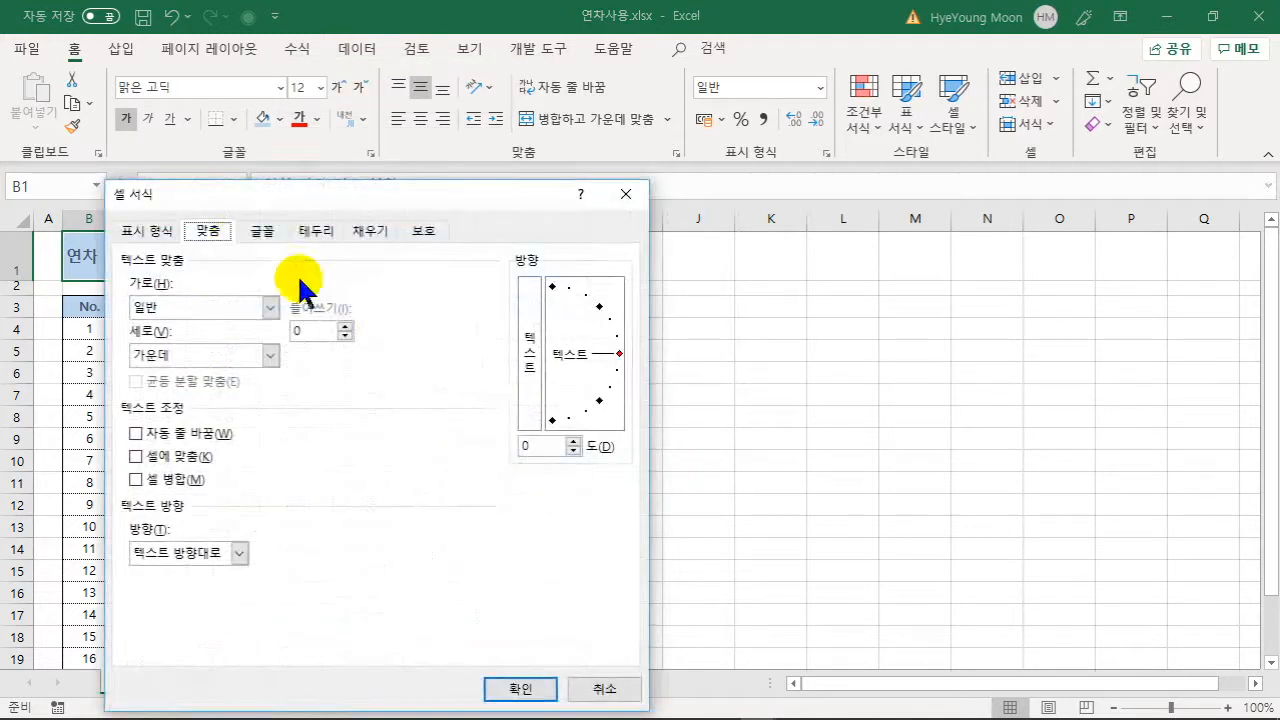
{"action": "left_click", "coordinate": [271, 307]}
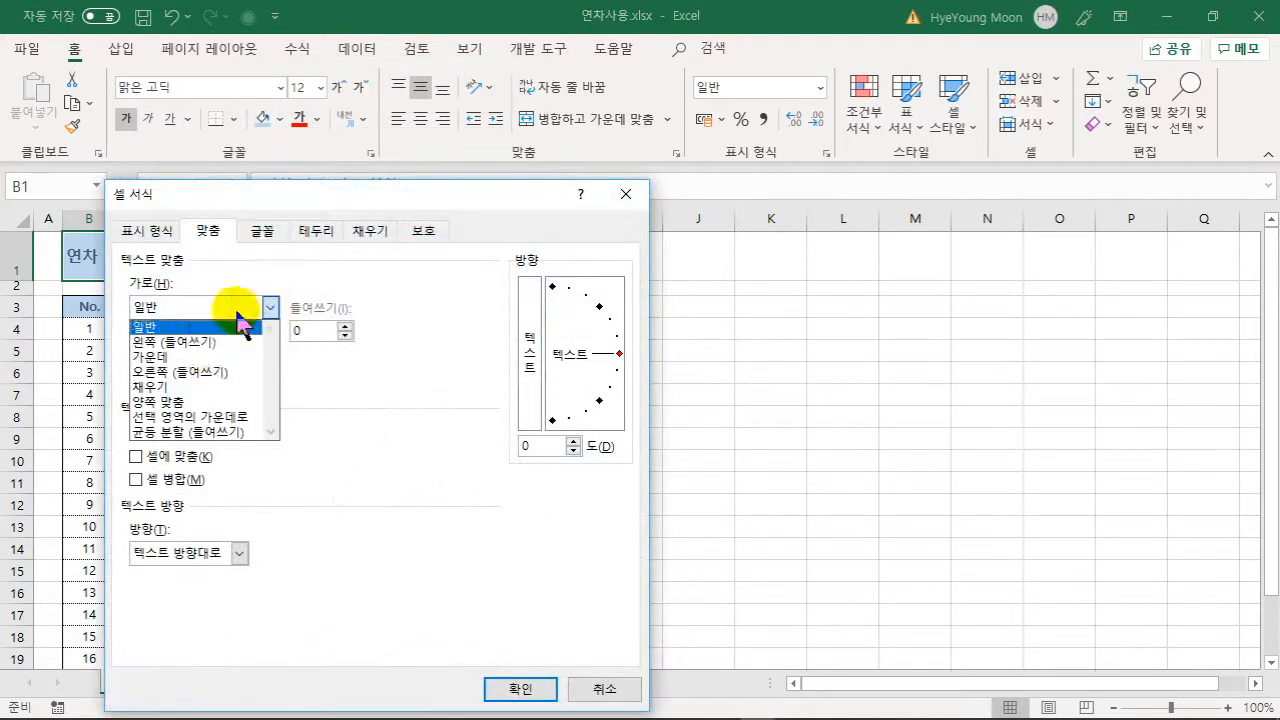
{"action": "left_click", "coordinate": [236, 418]}
{"action": "left_click", "coordinate": [505, 689]}
{"action": "left_click", "coordinate": [720, 287]}
- Set F1:H1 to No Fill and No Border, and drag row 1 taller
{"action": "left_click_drag", "start_coordinate": [366, 249], "coordinate": [500, 250]}
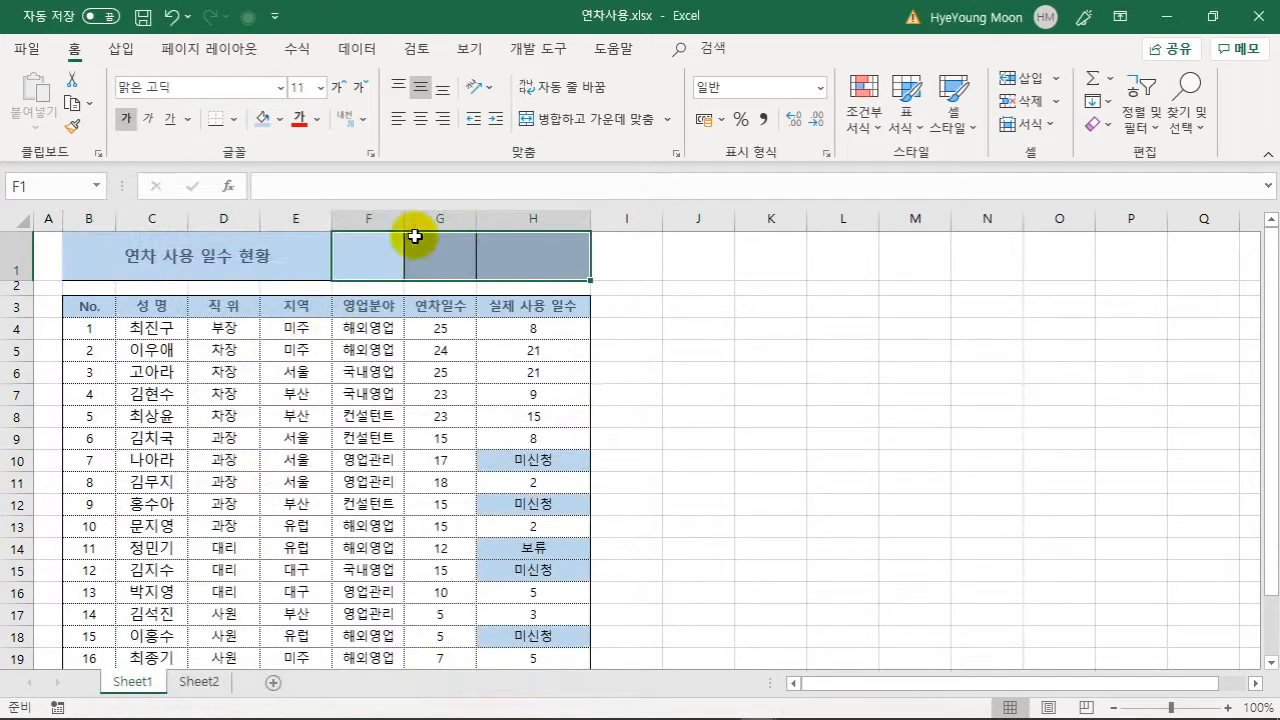
{"action": "left_click", "coordinate": [280, 119]}
{"action": "left_click", "coordinate": [337, 338]}
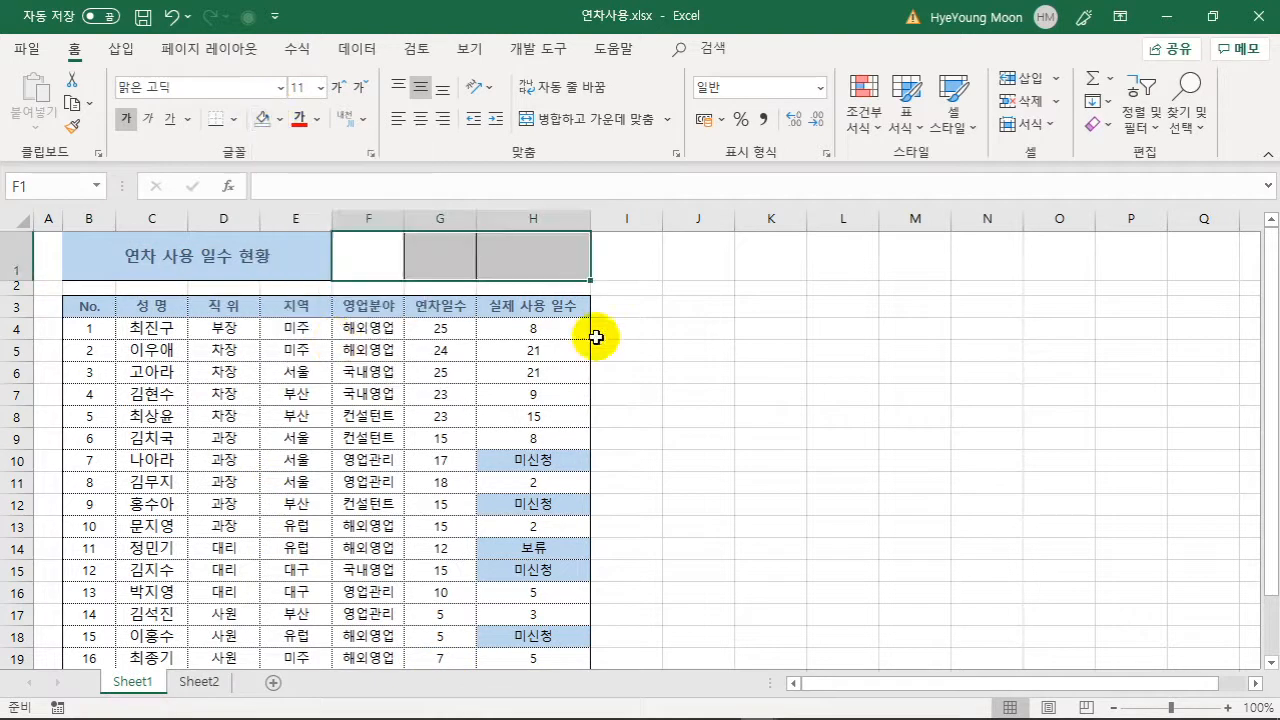
{"action": "left_click", "coordinate": [232, 119]}
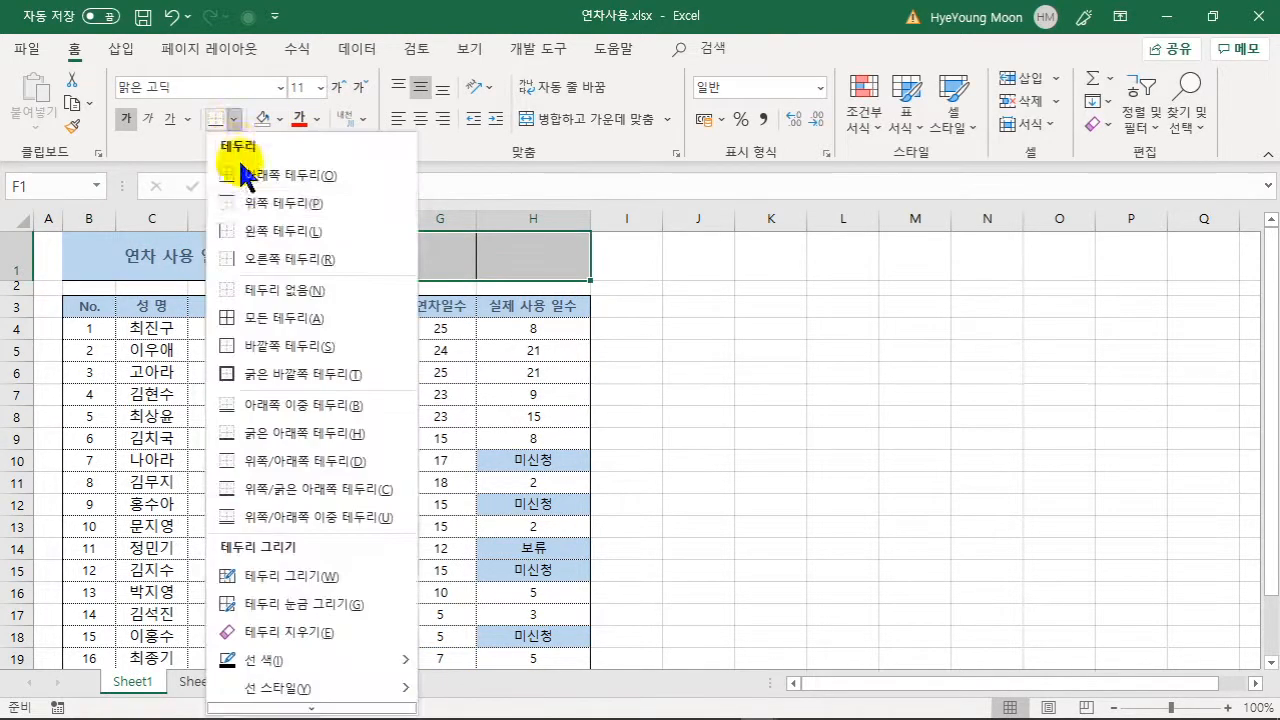
{"action": "left_click", "coordinate": [280, 290]}
{"action": "left_click", "coordinate": [669, 331]}
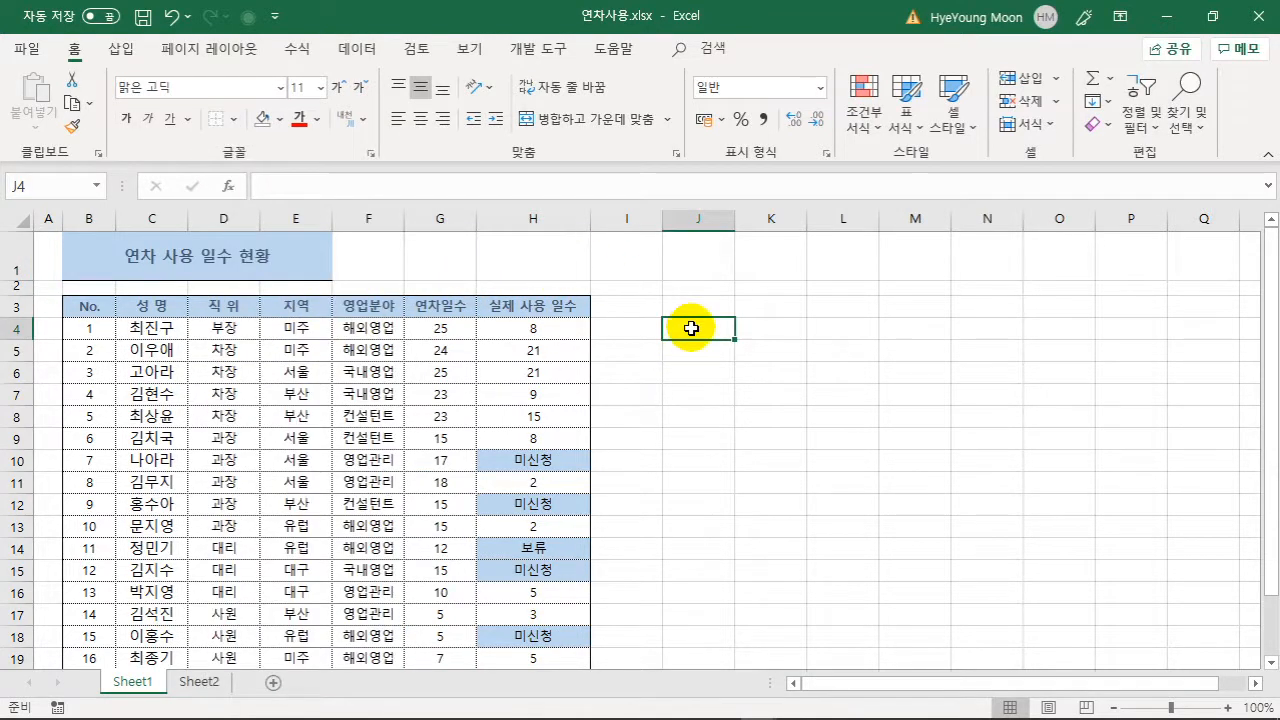
{"action": "left_click_drag", "start_coordinate": [21, 284], "coordinate": [20, 296]}
{"action": "left_click", "coordinate": [678, 425]}
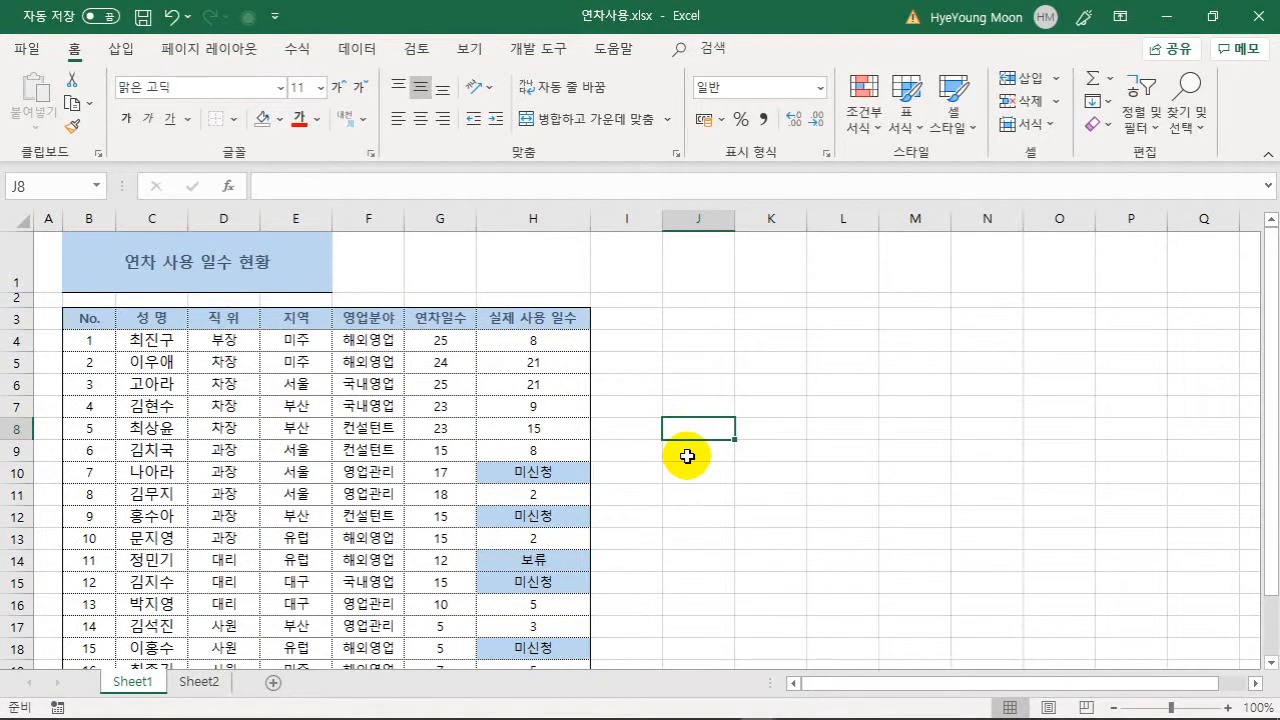
- On Sheet2, enter the headings 결재, 담당, 과장, 부장 across D2:G2
{"action": "left_click", "coordinate": [207, 686]}
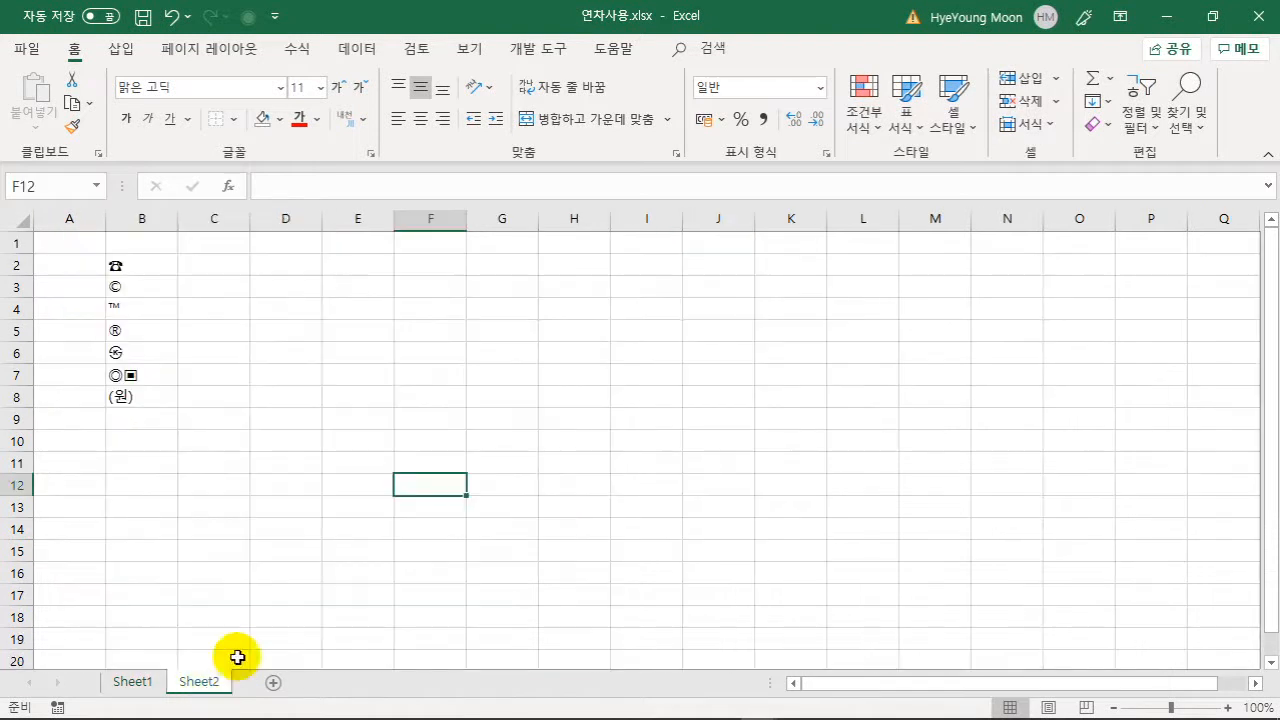
{"action": "left_click", "coordinate": [578, 312]}
{"action": "left_click", "coordinate": [431, 265]}
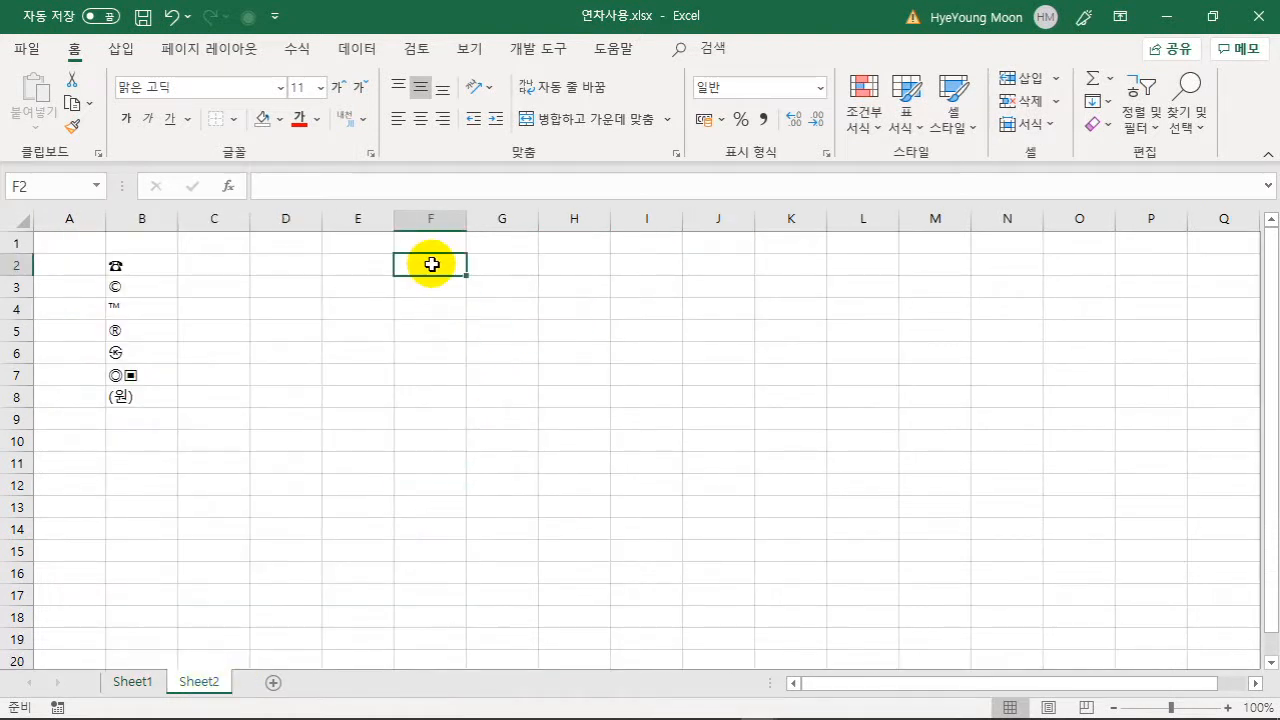
{"action": "left_click", "coordinate": [276, 267]}
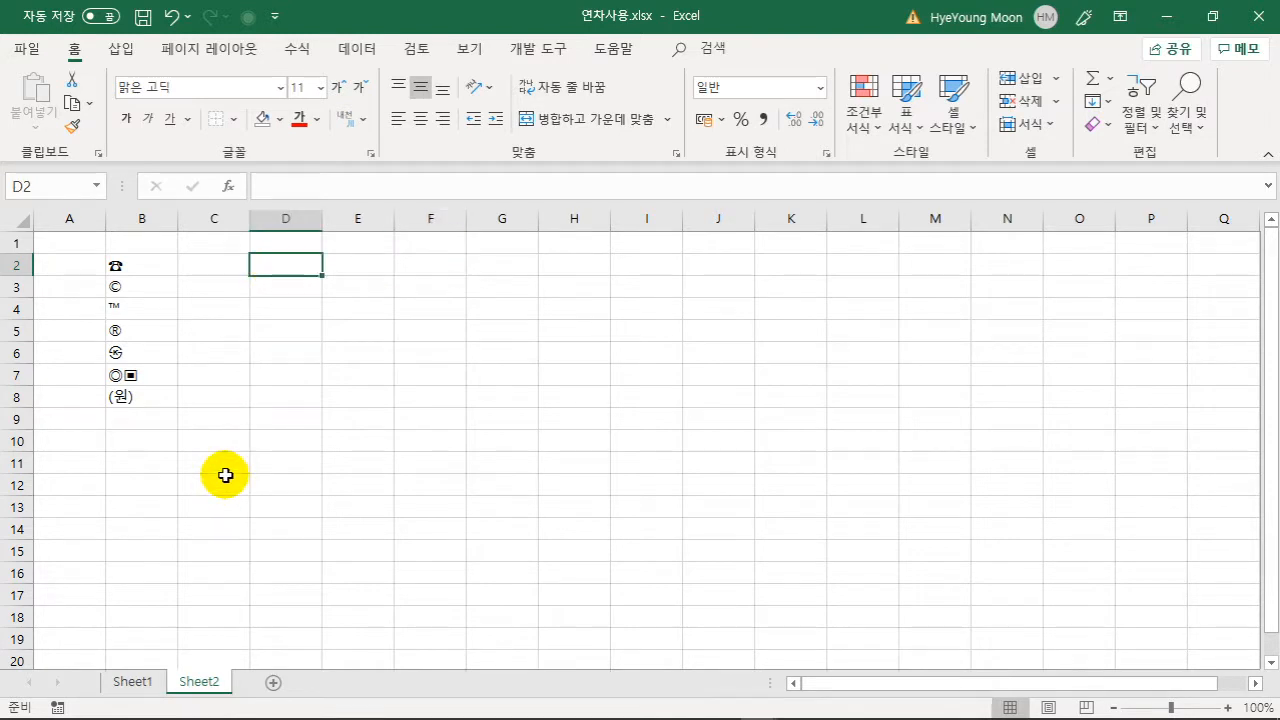
{"action": "type", "text": "ㄱㅕㄹㅈ"}
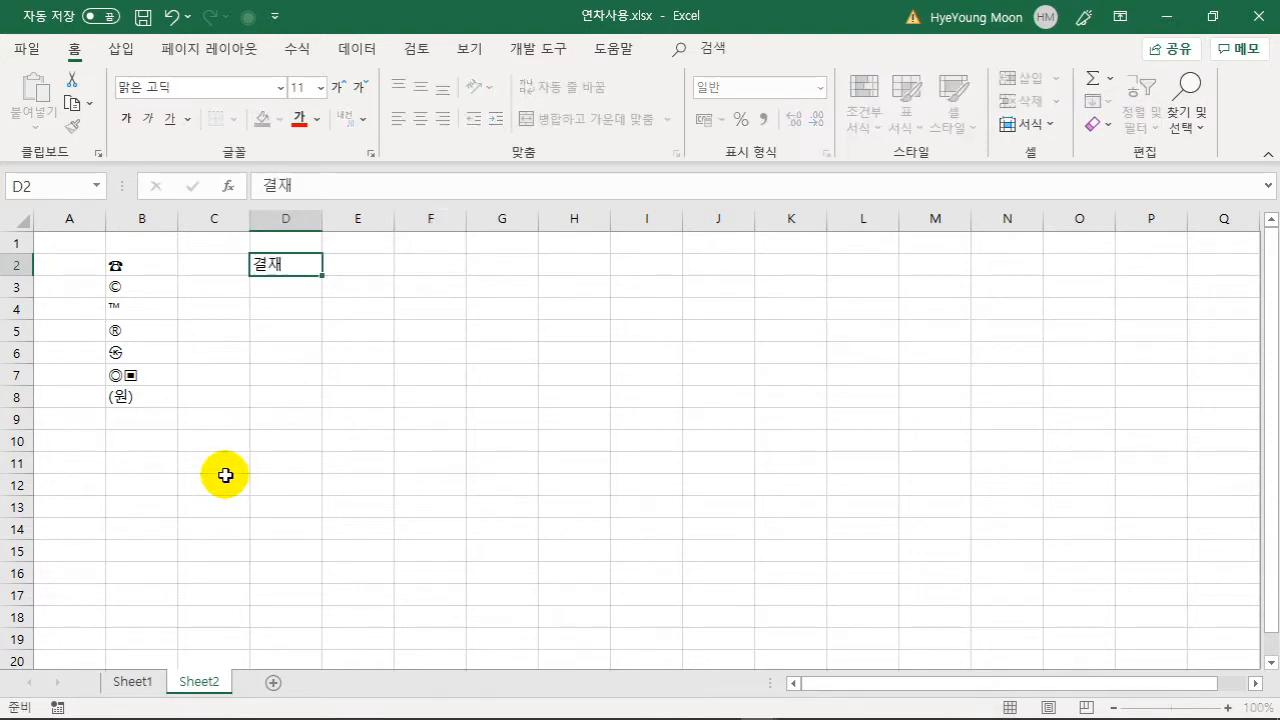
{"action": "key", "text": "Tab"}
{"action": "type", "text": "ㄷㅏㅁㄷㅏㅇ"}
{"action": "key", "text": "Tab"}
{"action": "type", "text": "ㄱㅘ"}
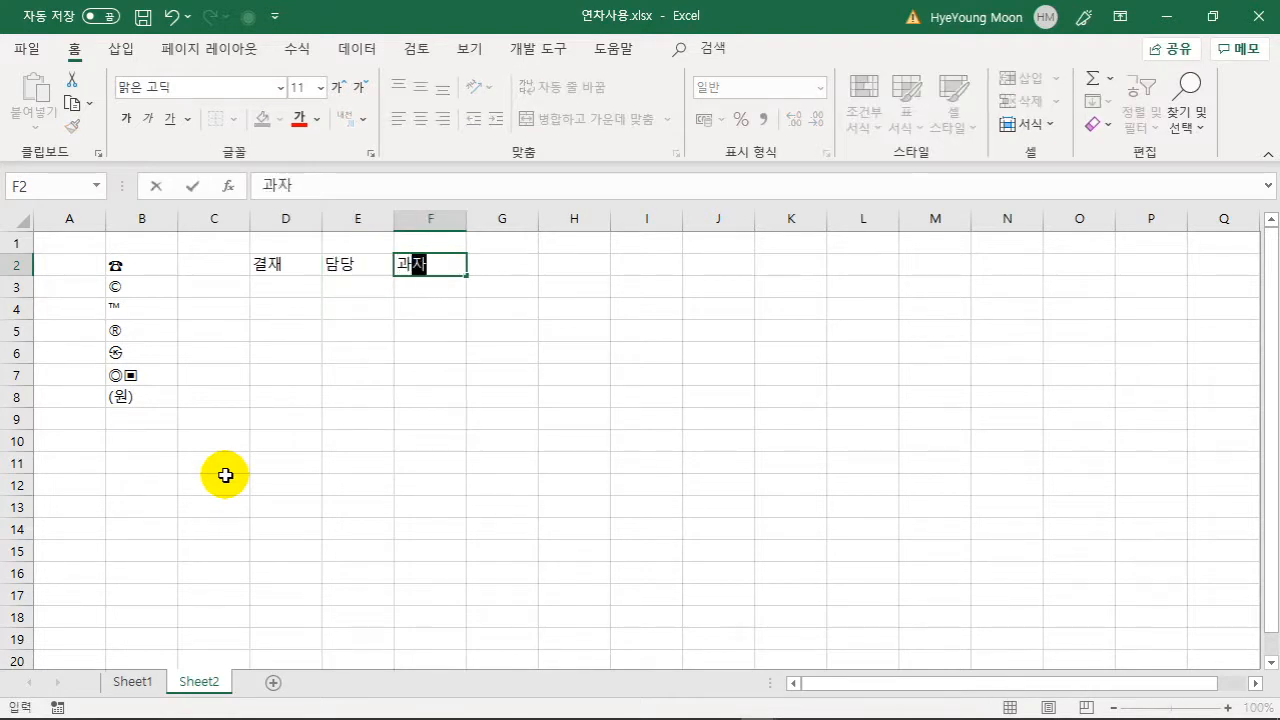
{"action": "key", "text": "Tab"}
{"action": "type", "text": "ㅂ"}
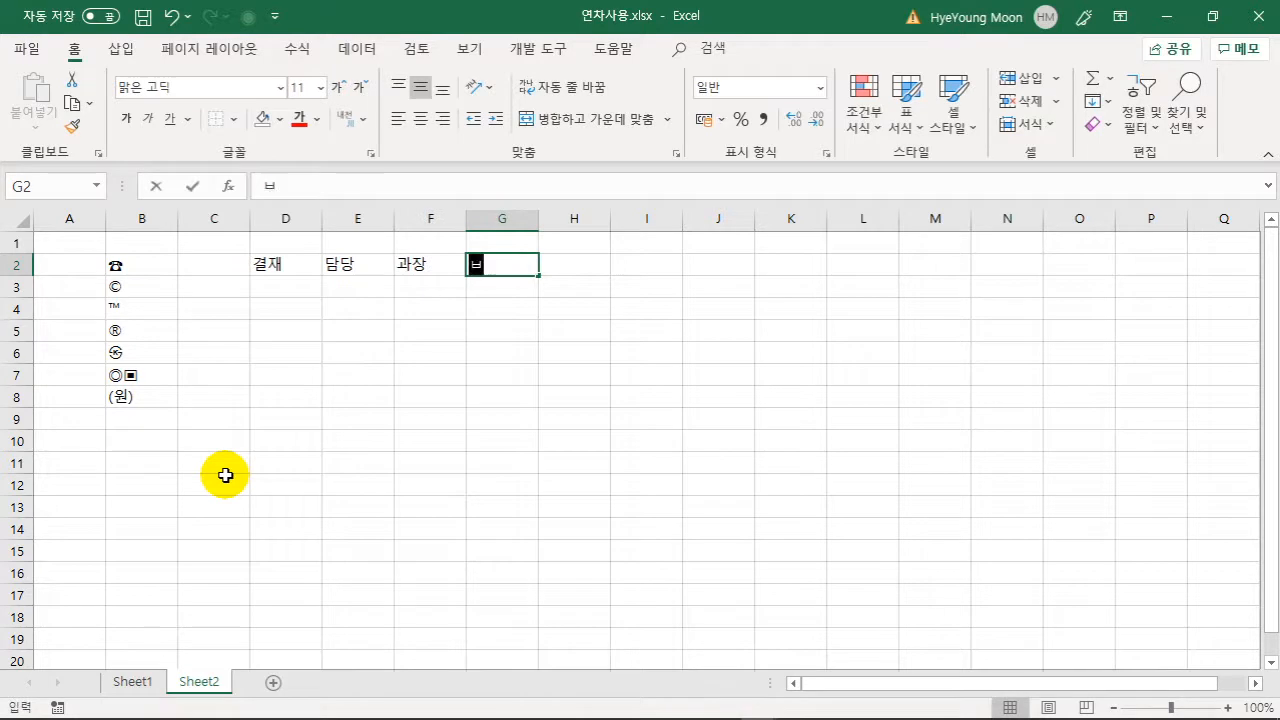
{"action": "type", "text": "ㅜㅈㅏㅇ"}
{"action": "key", "text": "Tab"}
- Enter 이사 in H2, then merge D2:D3 and set 결재 to vertical text
{"action": "type", "text": "ㅇㅣ"}
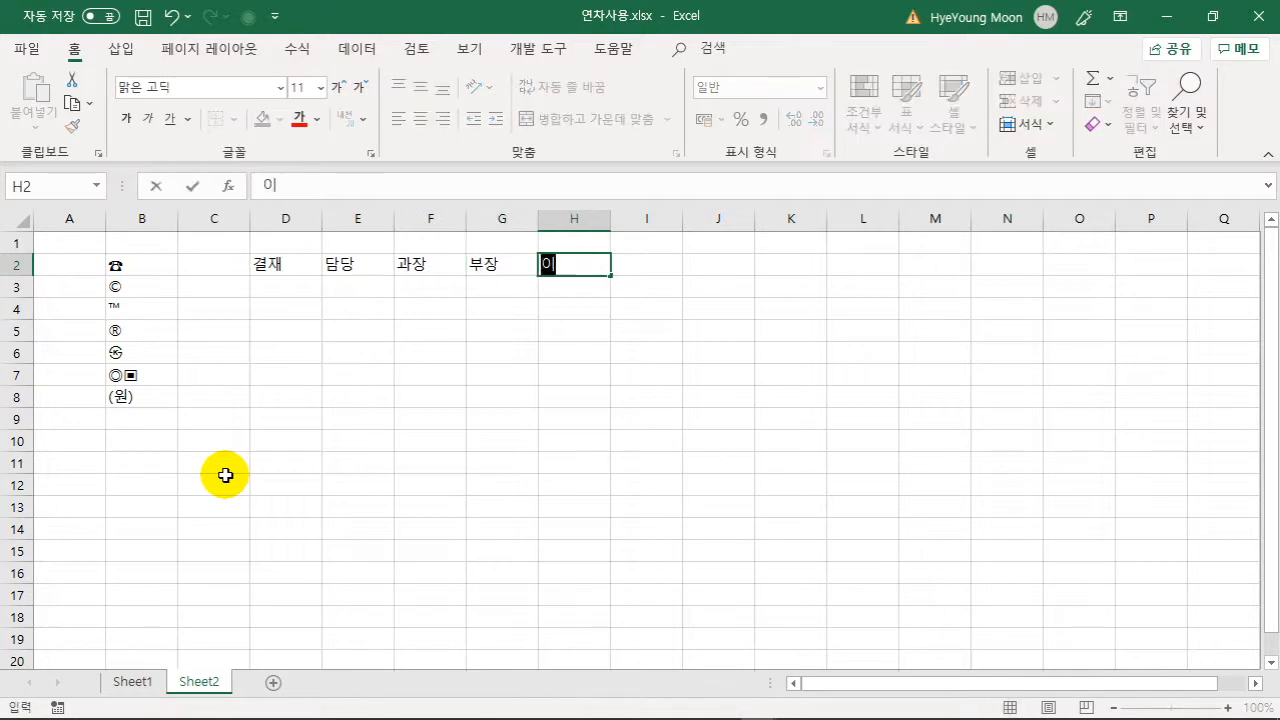
{"action": "left_click", "coordinate": [334, 420]}
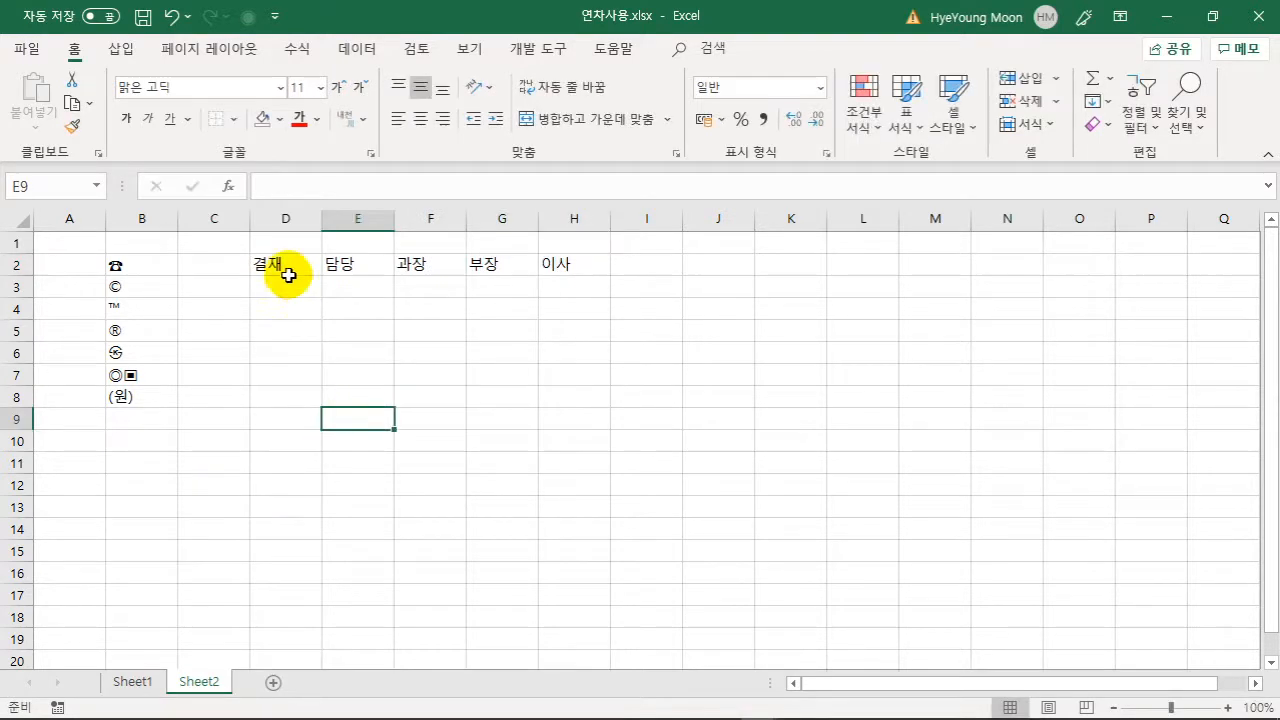
{"action": "left_click_drag", "start_coordinate": [286, 270], "coordinate": [285, 286]}
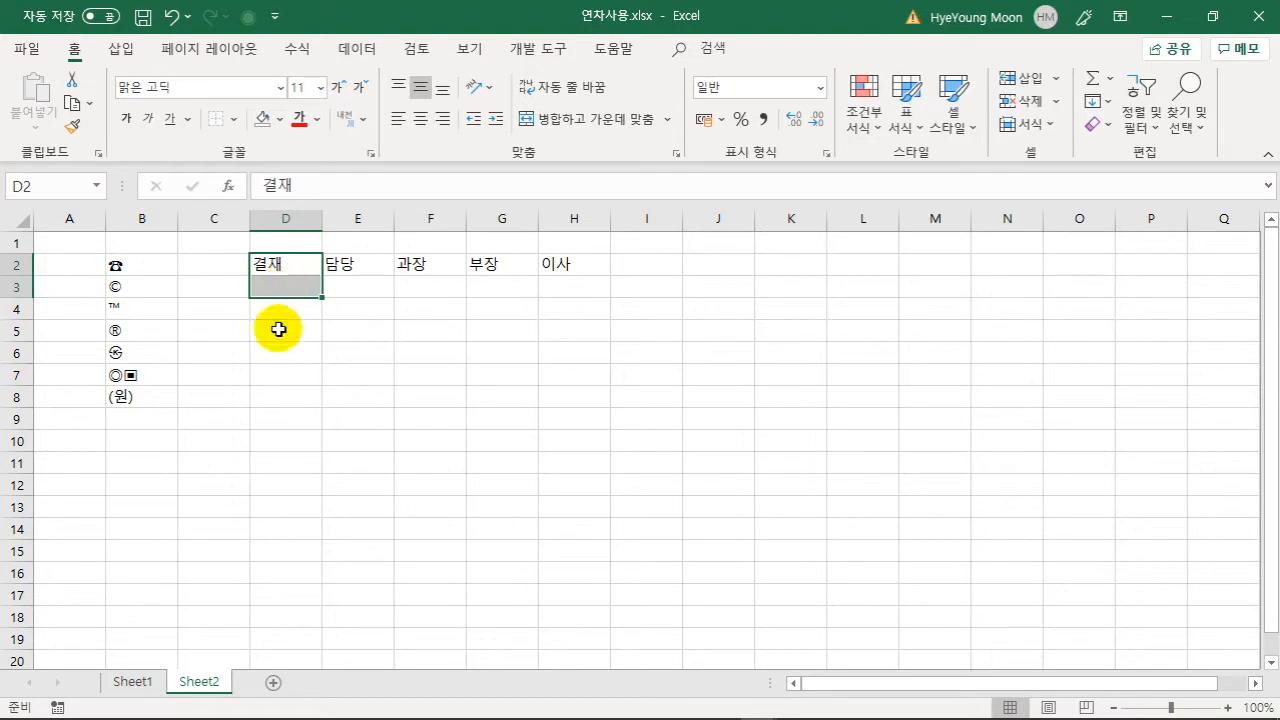
{"action": "left_click", "coordinate": [613, 117]}
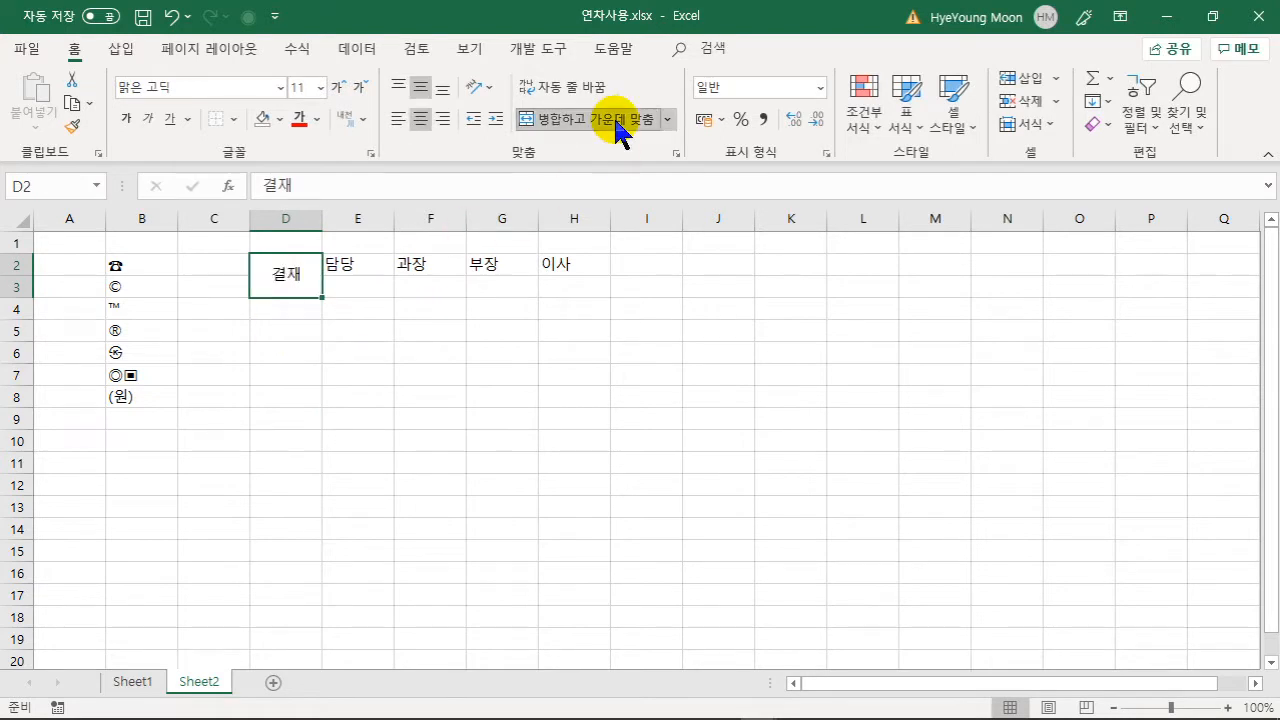
{"action": "left_click", "coordinate": [490, 89]}
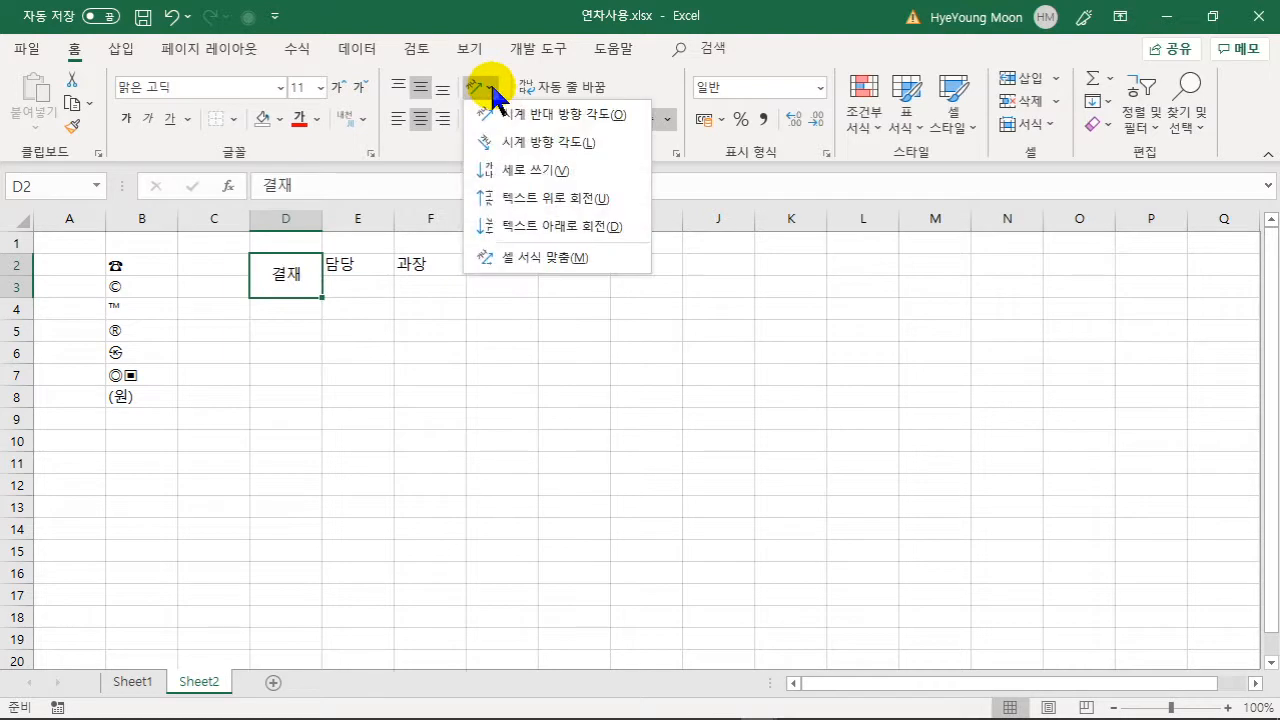
{"action": "left_click", "coordinate": [526, 168]}
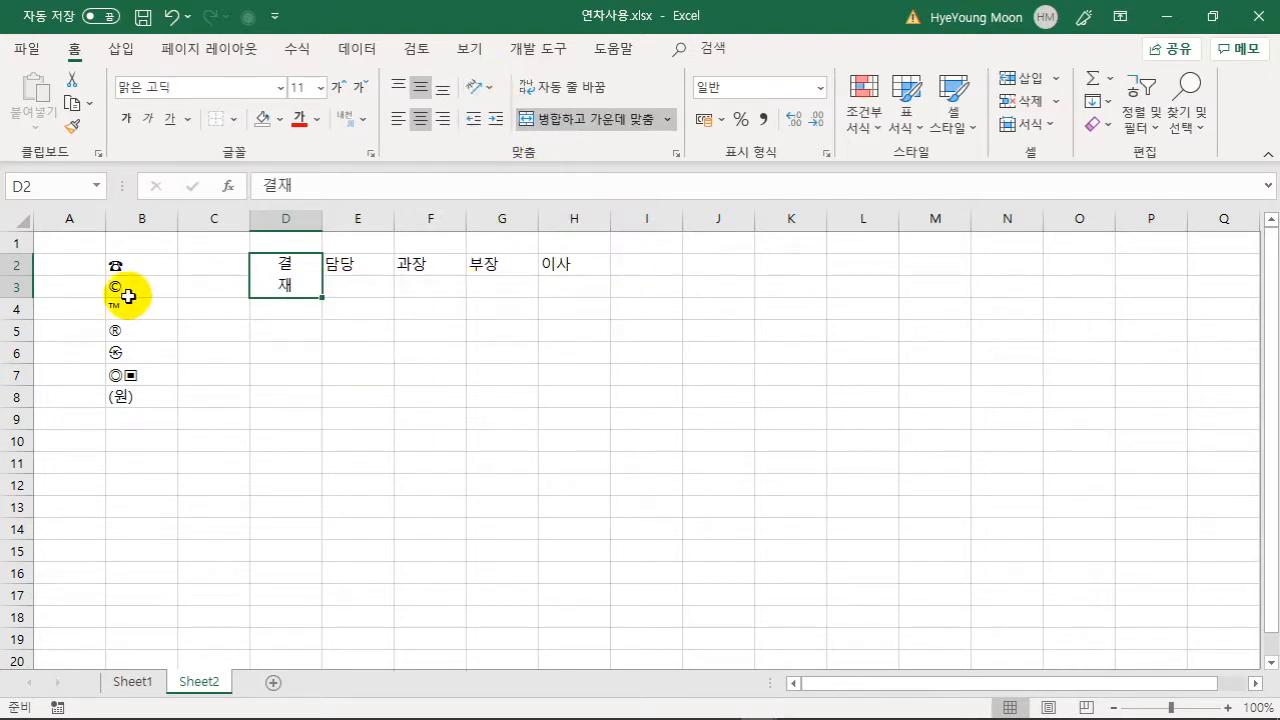
- Make row 3 taller, centre the D2:H3 headings, and narrow column D
{"action": "left_click_drag", "start_coordinate": [24, 298], "coordinate": [24, 345]}
{"action": "left_click_drag", "start_coordinate": [324, 307], "coordinate": [545, 310]}
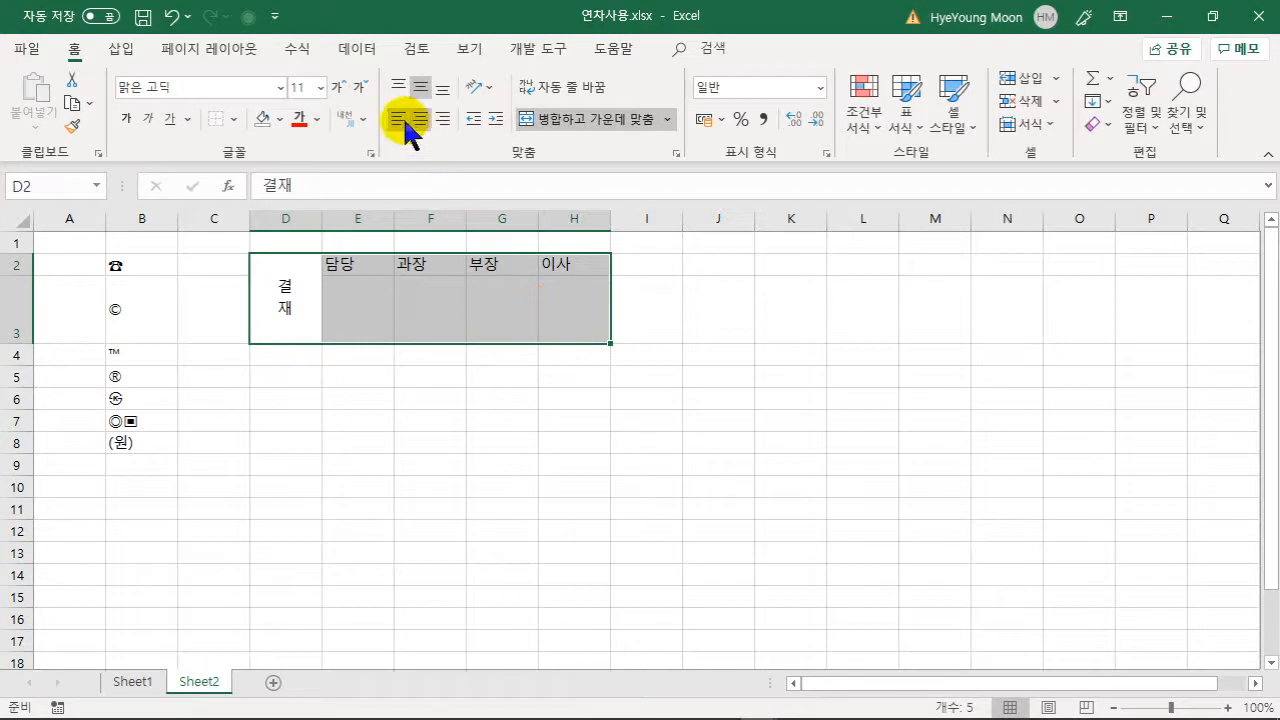
{"action": "left_click", "coordinate": [421, 119]}
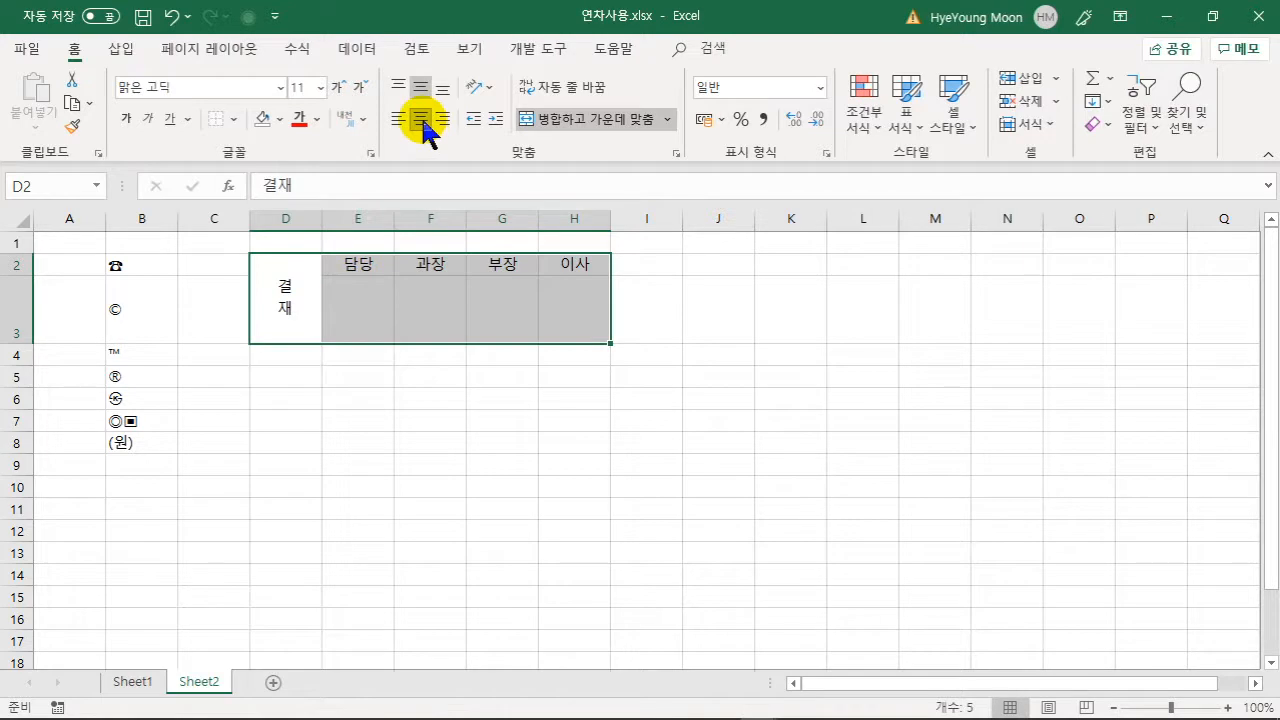
{"action": "left_click", "coordinate": [409, 327]}
{"action": "left_click_drag", "start_coordinate": [322, 218], "coordinate": [287, 218]}
- Apply All Borders to D2:H3 so every approval cell is outlined
{"action": "left_click_drag", "start_coordinate": [274, 314], "coordinate": [522, 320]}
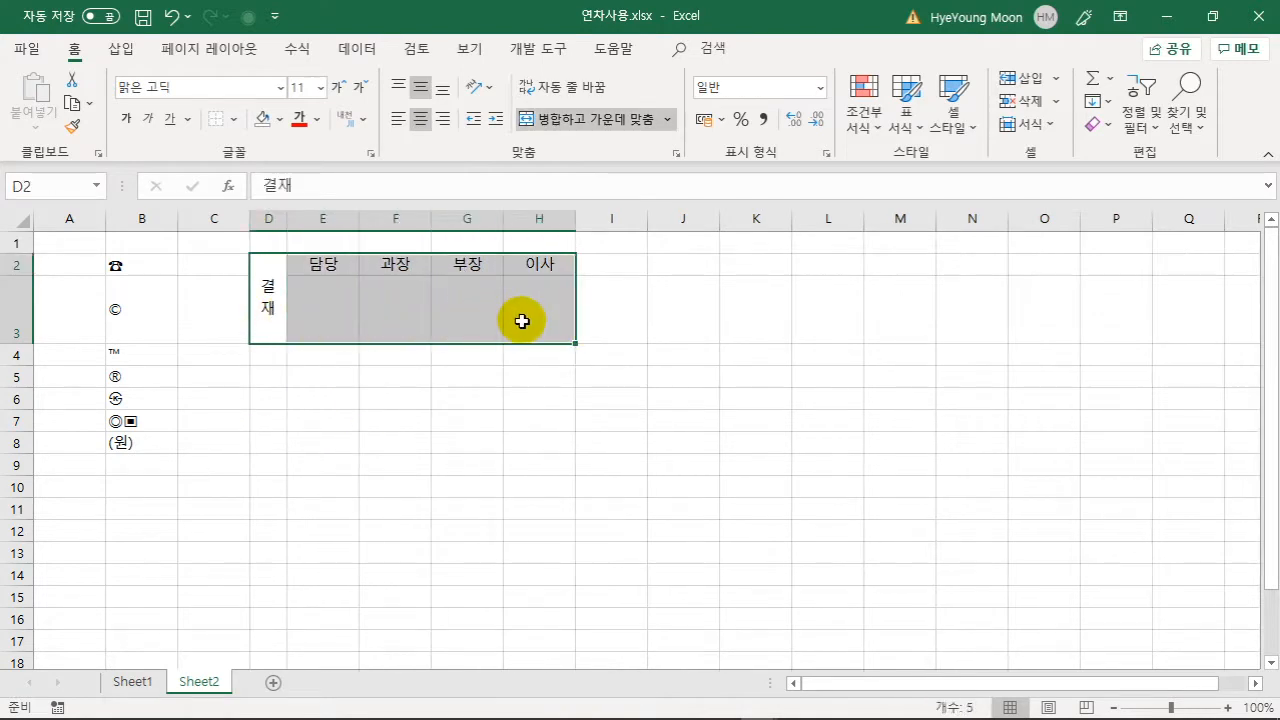
{"action": "left_click", "coordinate": [233, 119]}
{"action": "left_click", "coordinate": [254, 320]}
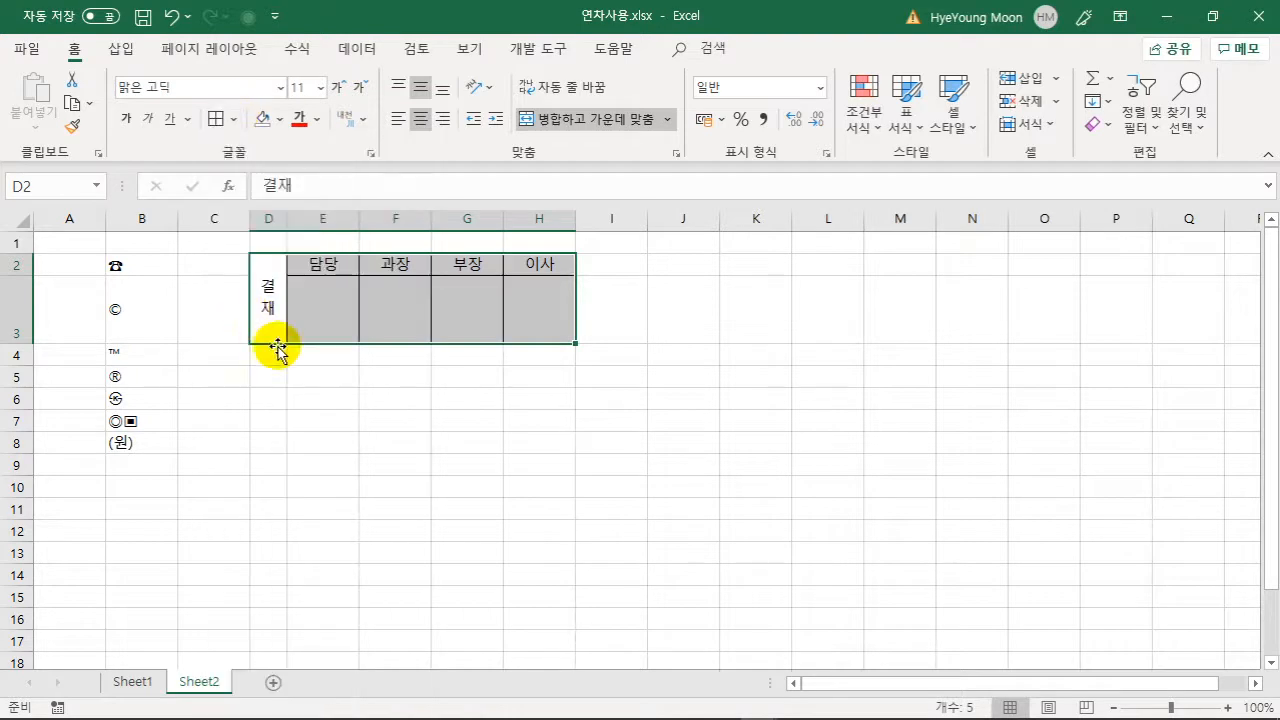
{"action": "left_click", "coordinate": [668, 428]}
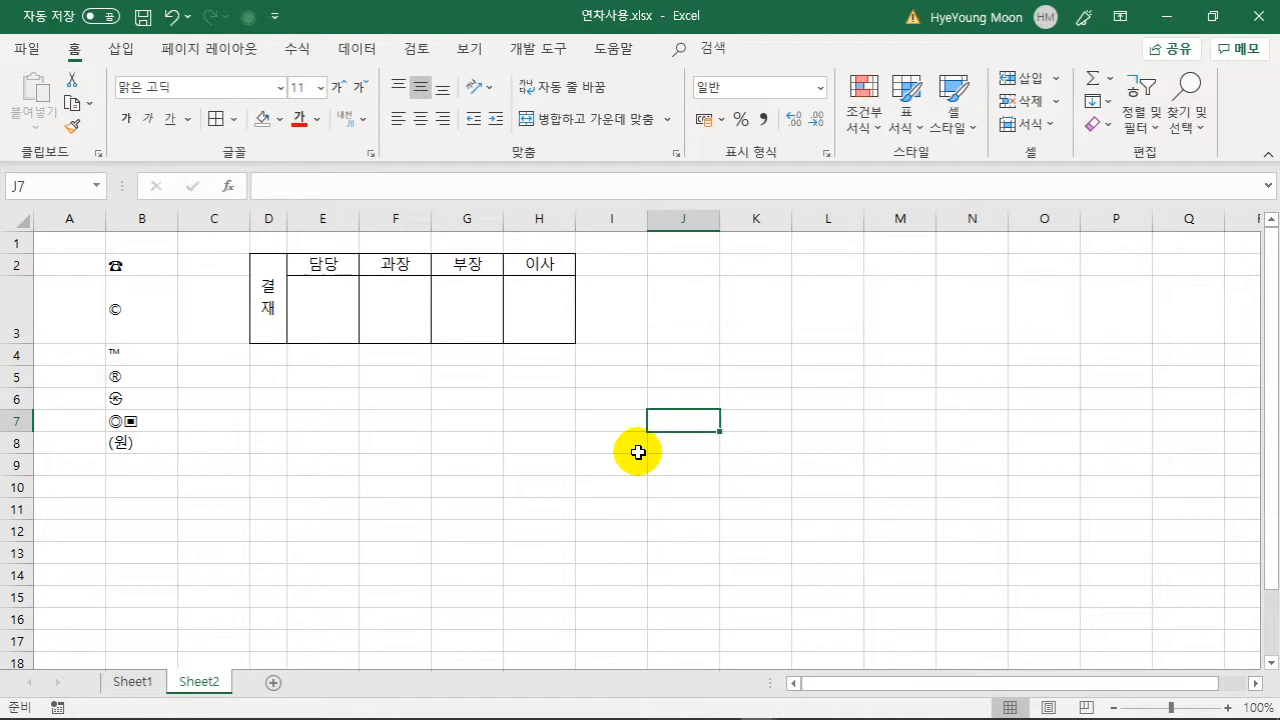
{"action": "left_click_drag", "start_coordinate": [288, 328], "coordinate": [526, 314]}
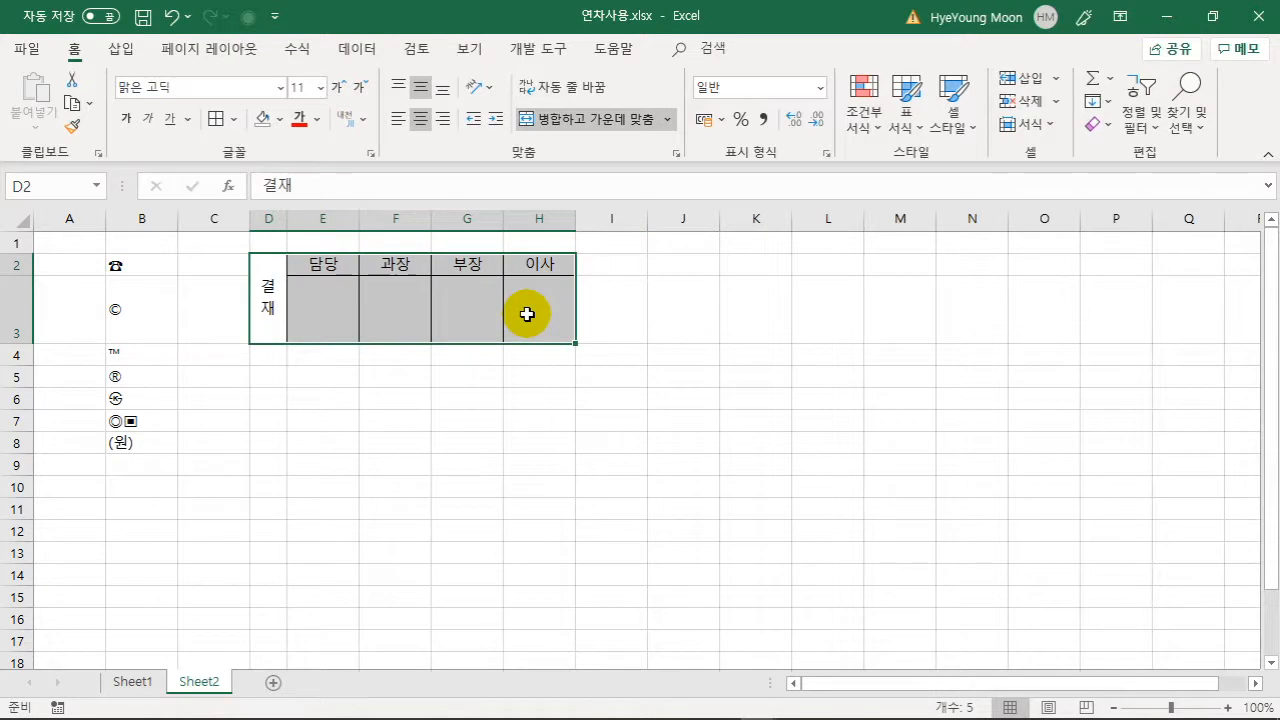
- Copy the Sheet2 approval box D2:H3 and select F1 on Sheet1
{"action": "right_click", "coordinate": [527, 314]}
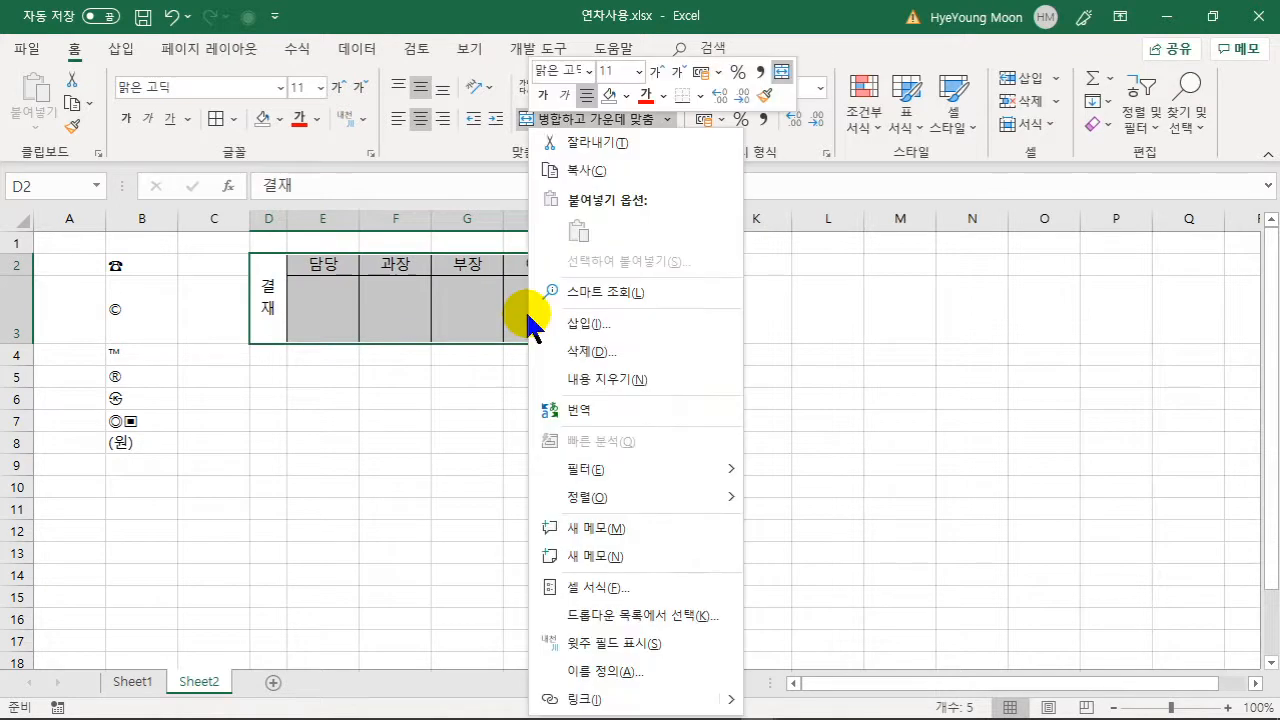
{"action": "left_click", "coordinate": [597, 172]}
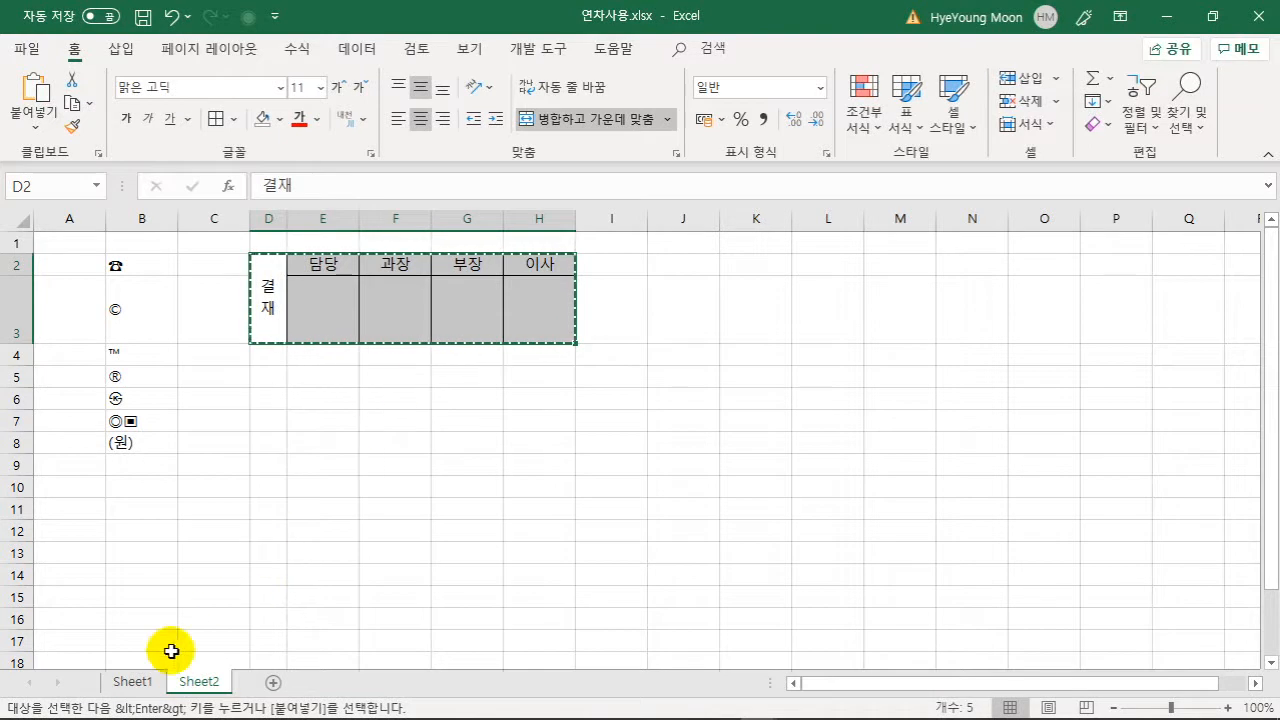
{"action": "left_click", "coordinate": [125, 682]}
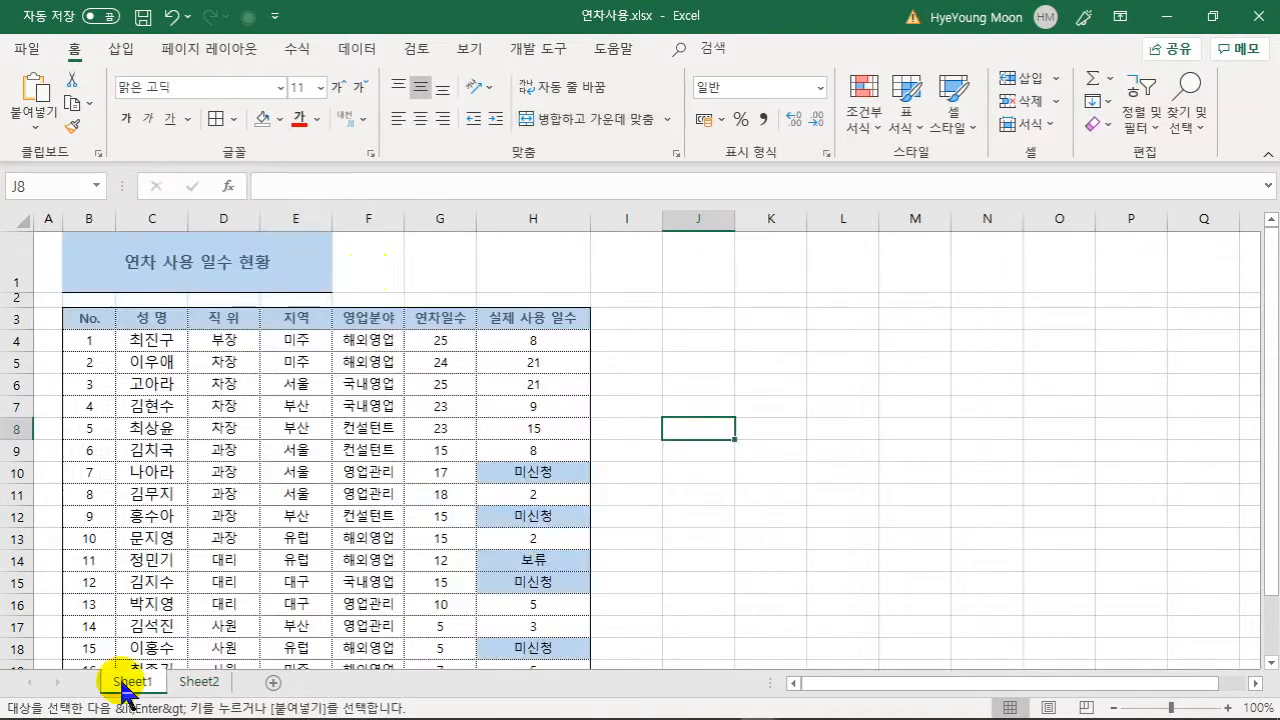
{"action": "left_click", "coordinate": [385, 262]}
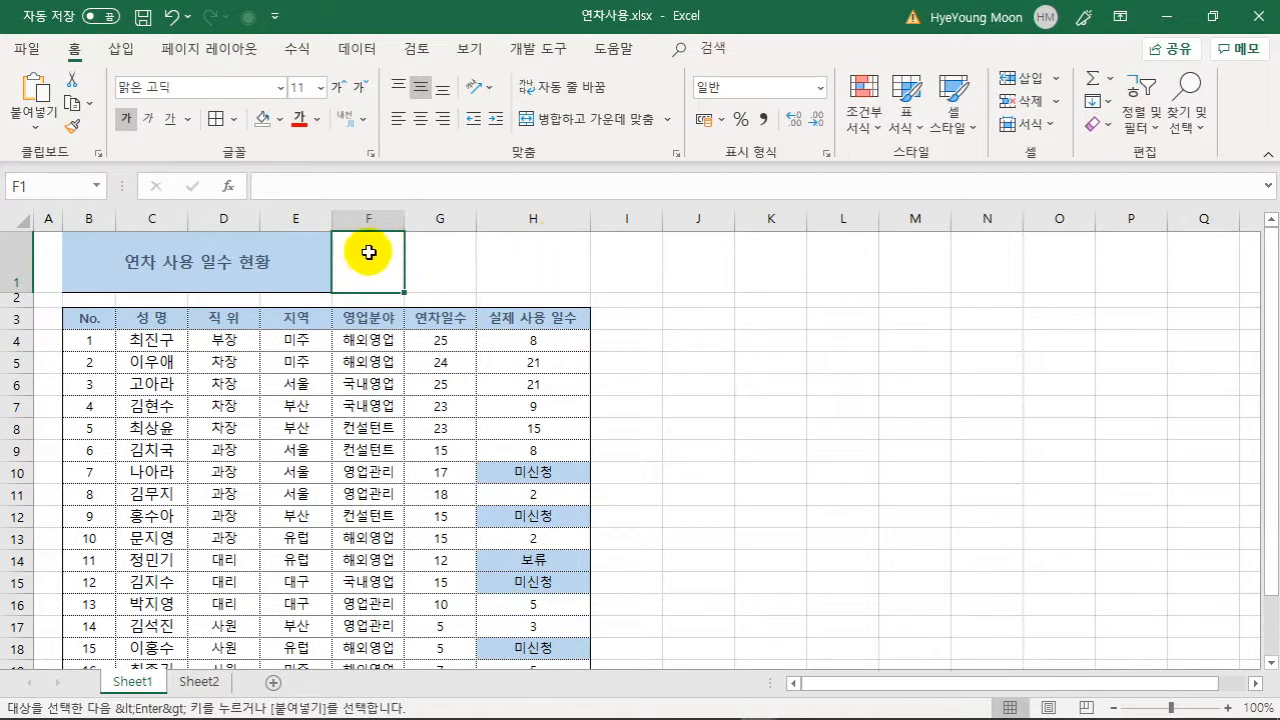
{"action": "left_click", "coordinate": [199, 682]}
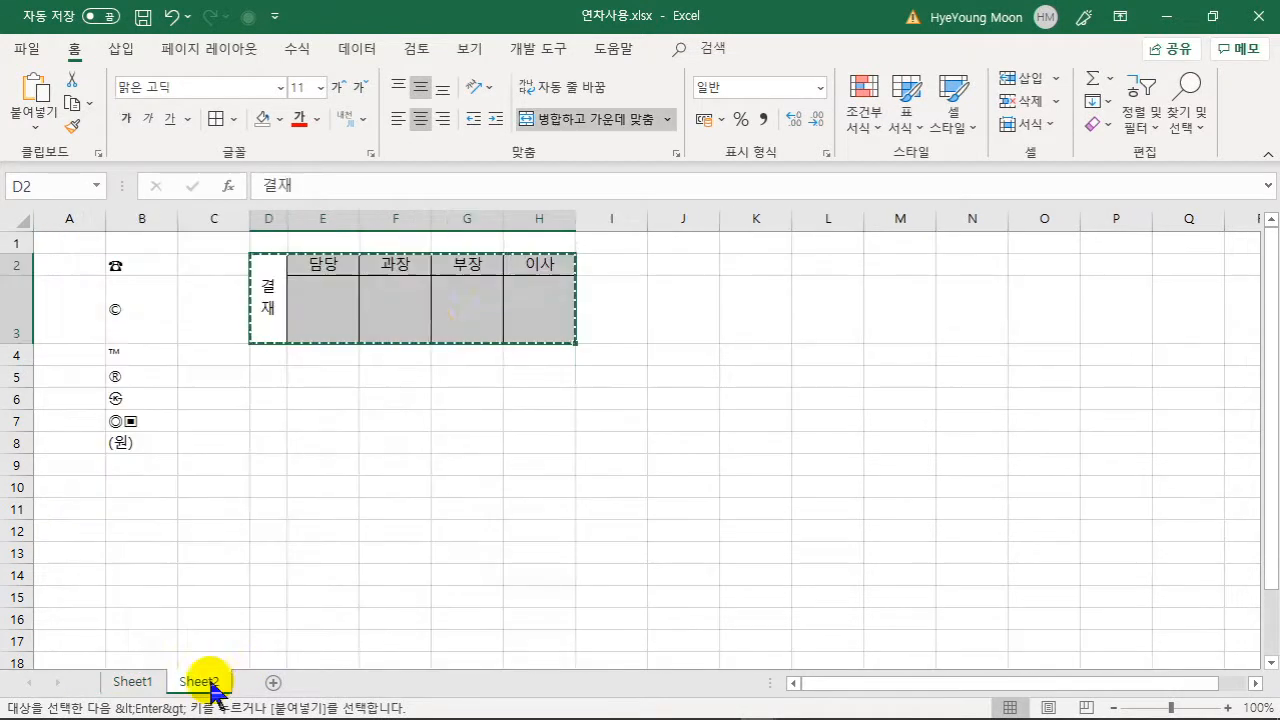
{"action": "left_click", "coordinate": [135, 682]}
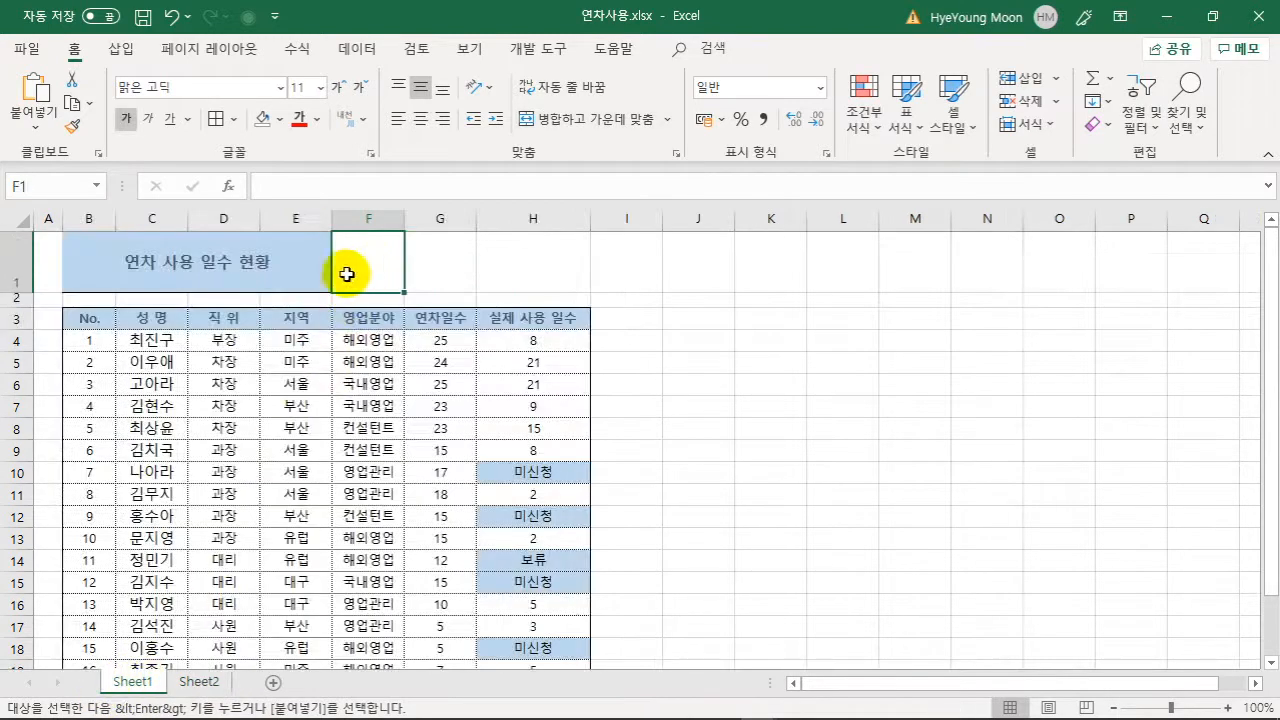
- Paste it as a linked picture and shrink it to 1.83 × 6.56 cm
{"action": "left_click", "coordinate": [38, 130]}
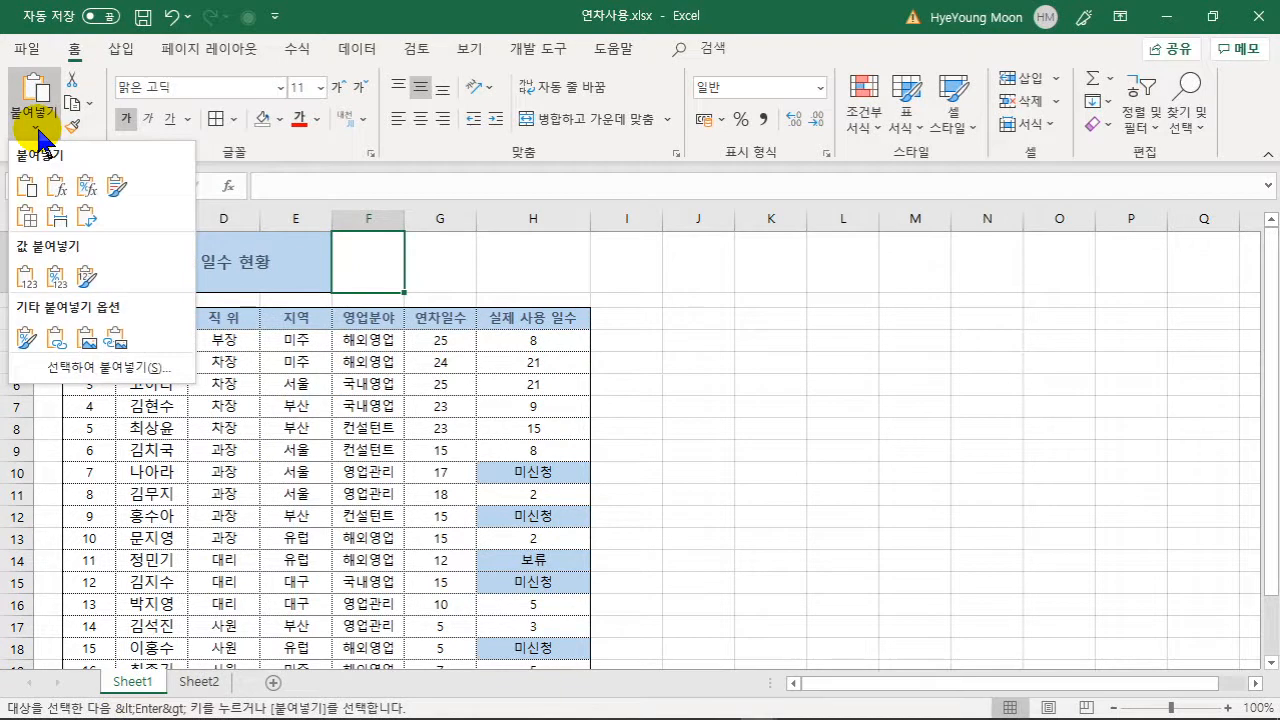
{"action": "left_click", "coordinate": [89, 350]}
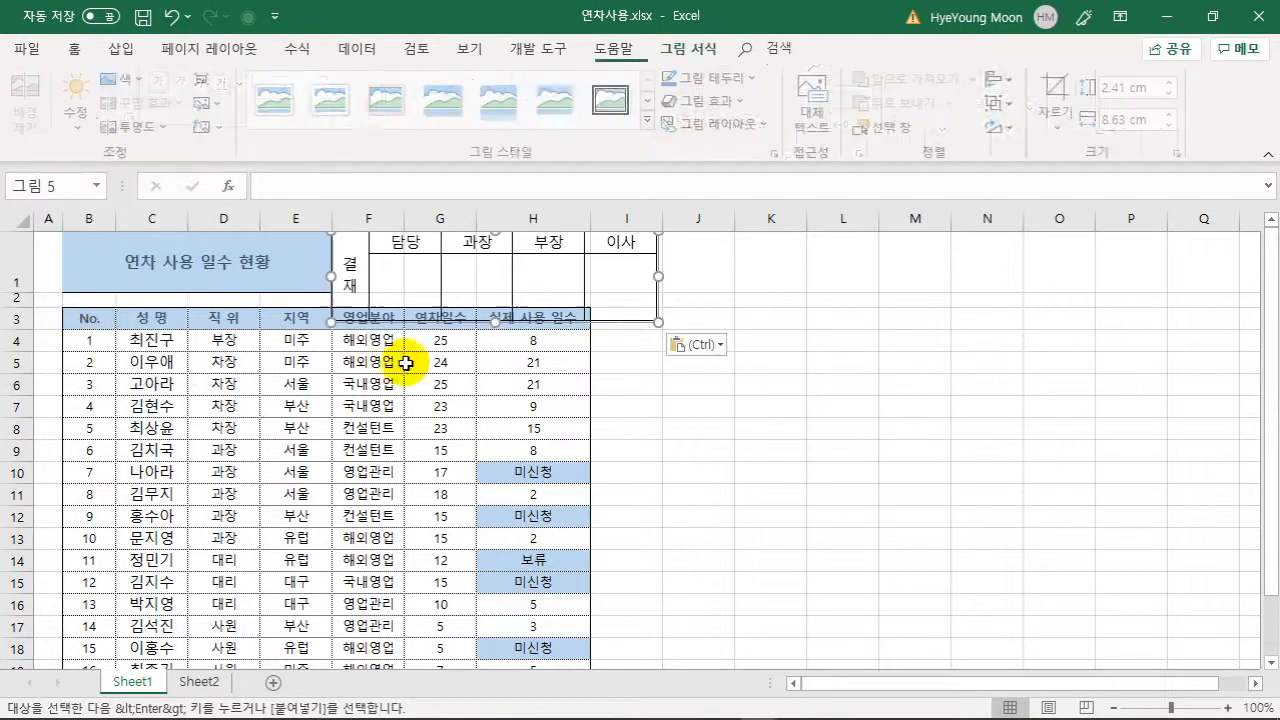
{"action": "left_click_drag", "start_coordinate": [658, 321], "coordinate": [554, 278]}
{"action": "left_click", "coordinate": [630, 320]}
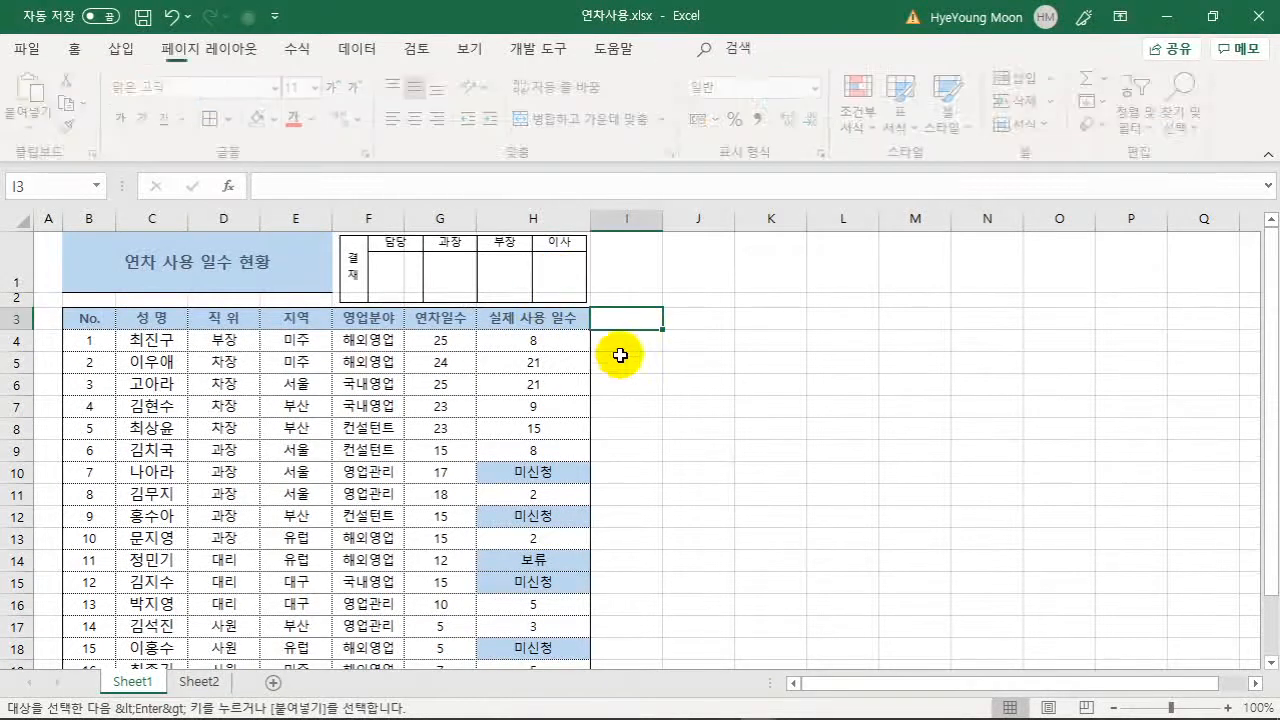
{"action": "left_click", "coordinate": [469, 297]}
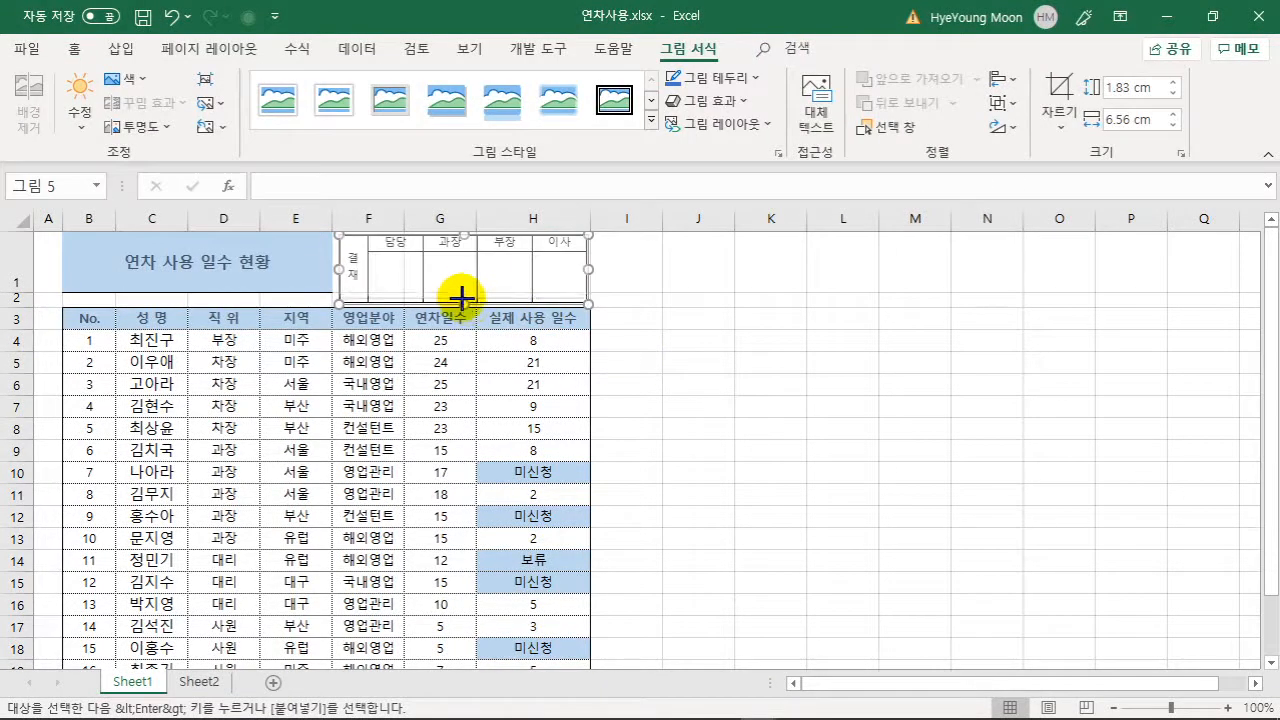
{"action": "left_click", "coordinate": [655, 340]}
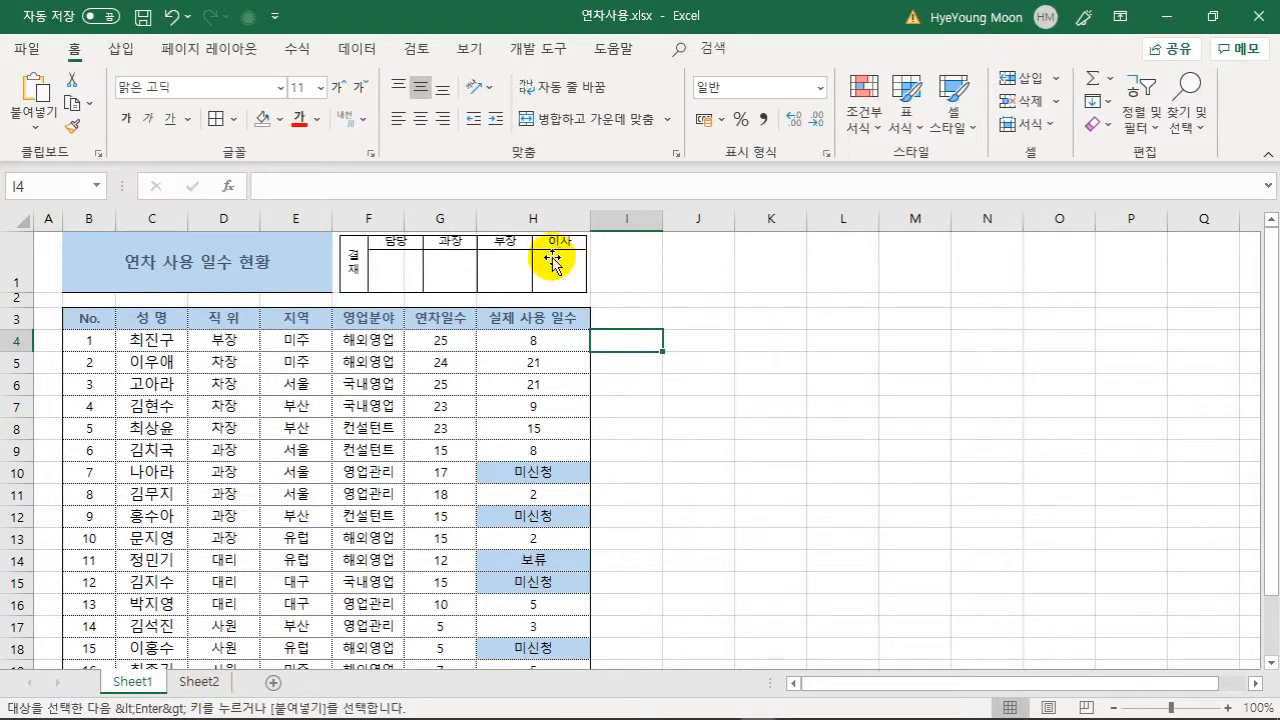
- Rename Sheet2's H2 heading to 담당이사, check Sheet1, and reselect D2:H3
{"action": "left_click", "coordinate": [199, 681]}
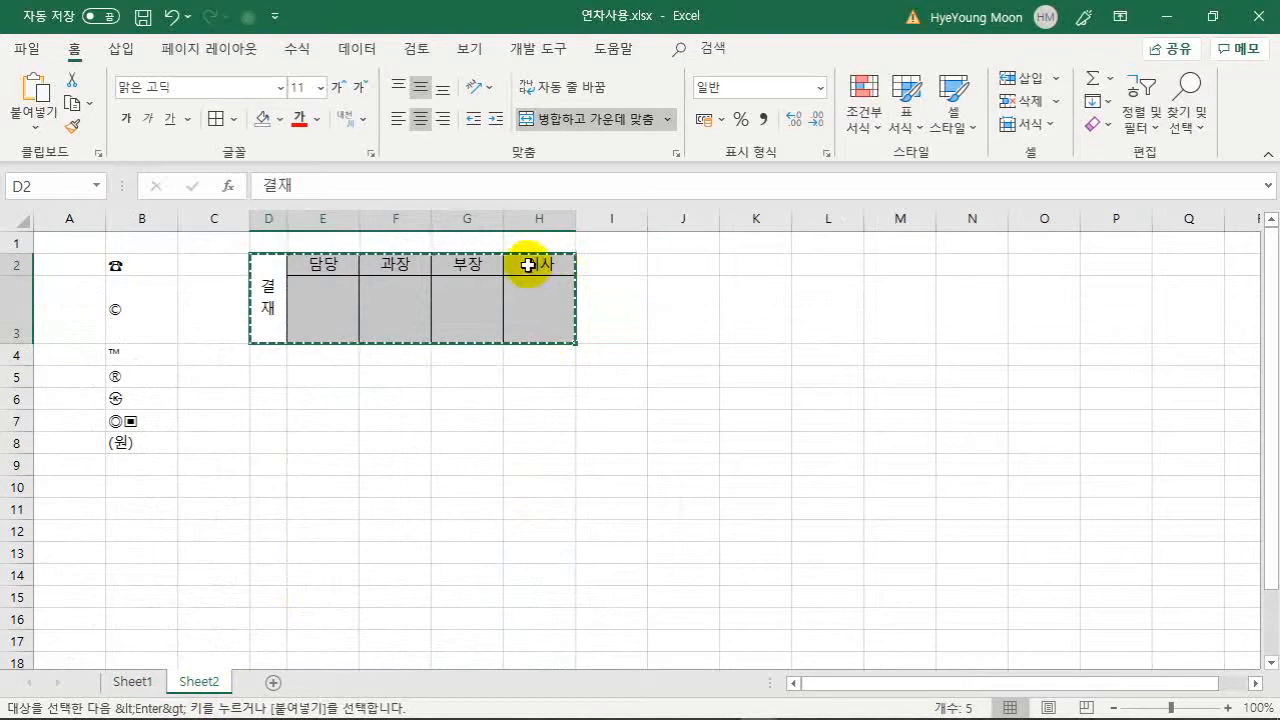
{"action": "double_click", "coordinate": [527, 265]}
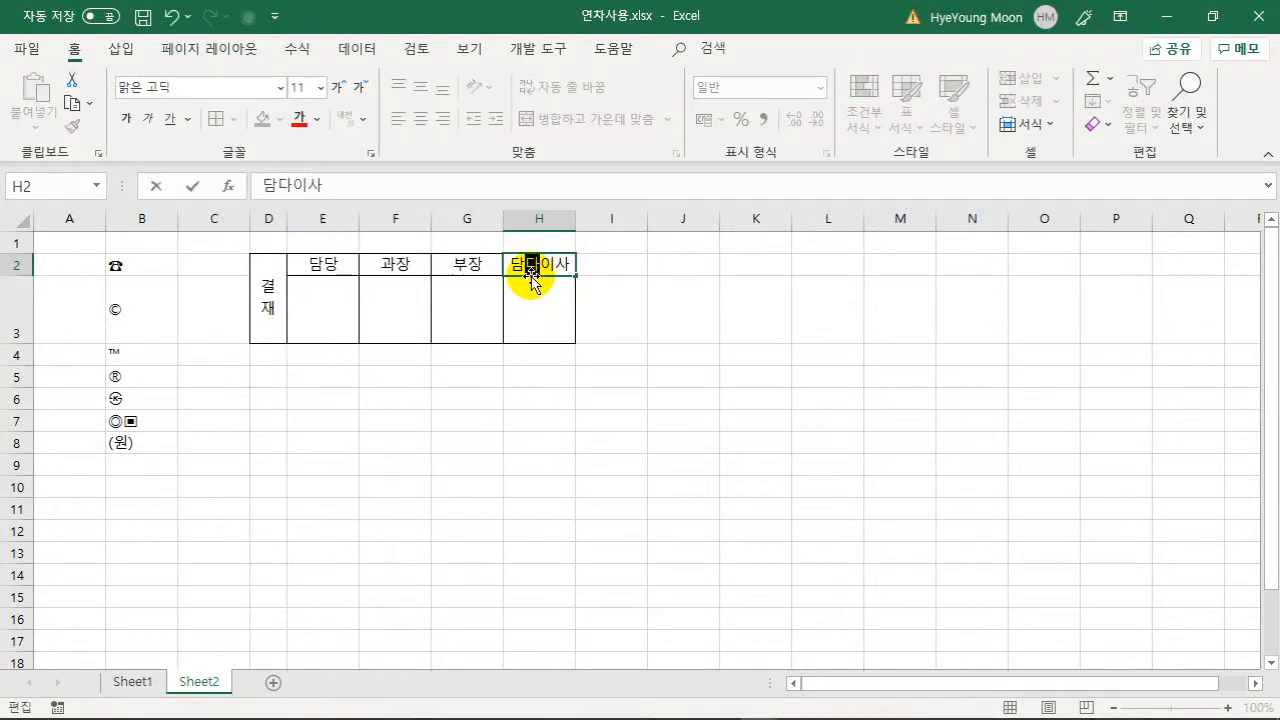
{"action": "key", "text": "Return"}
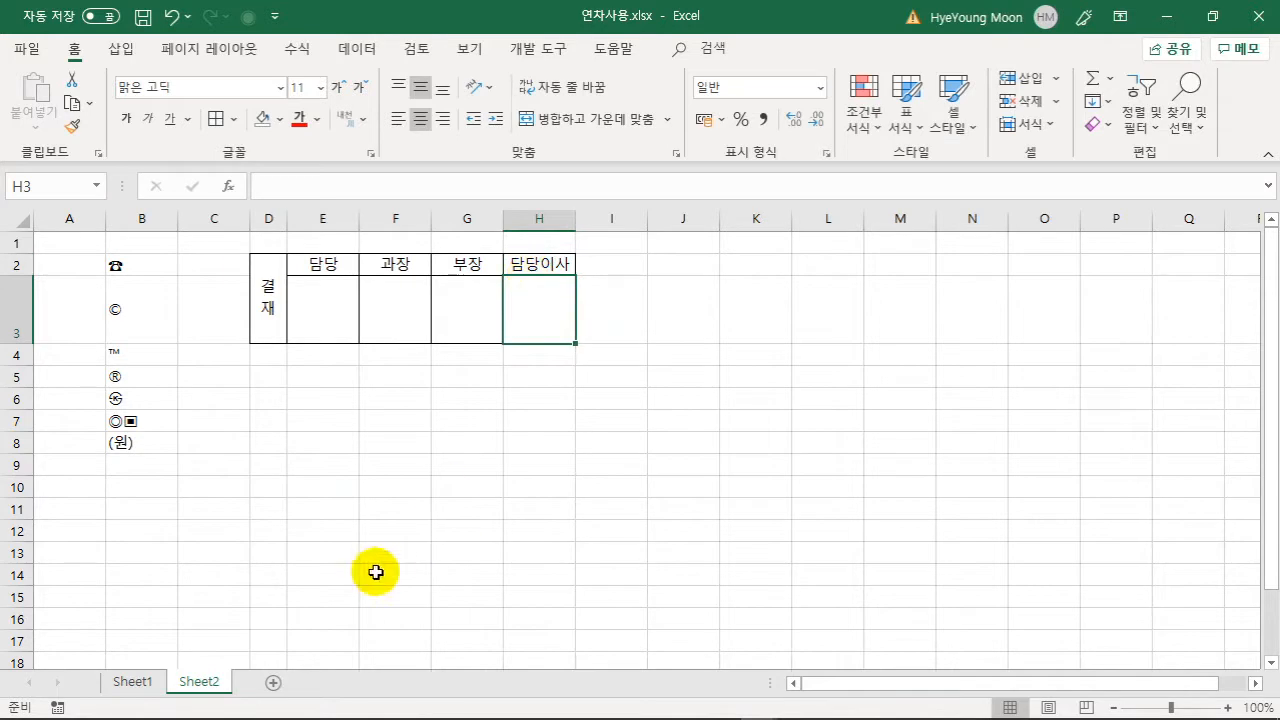
{"action": "left_click", "coordinate": [131, 681]}
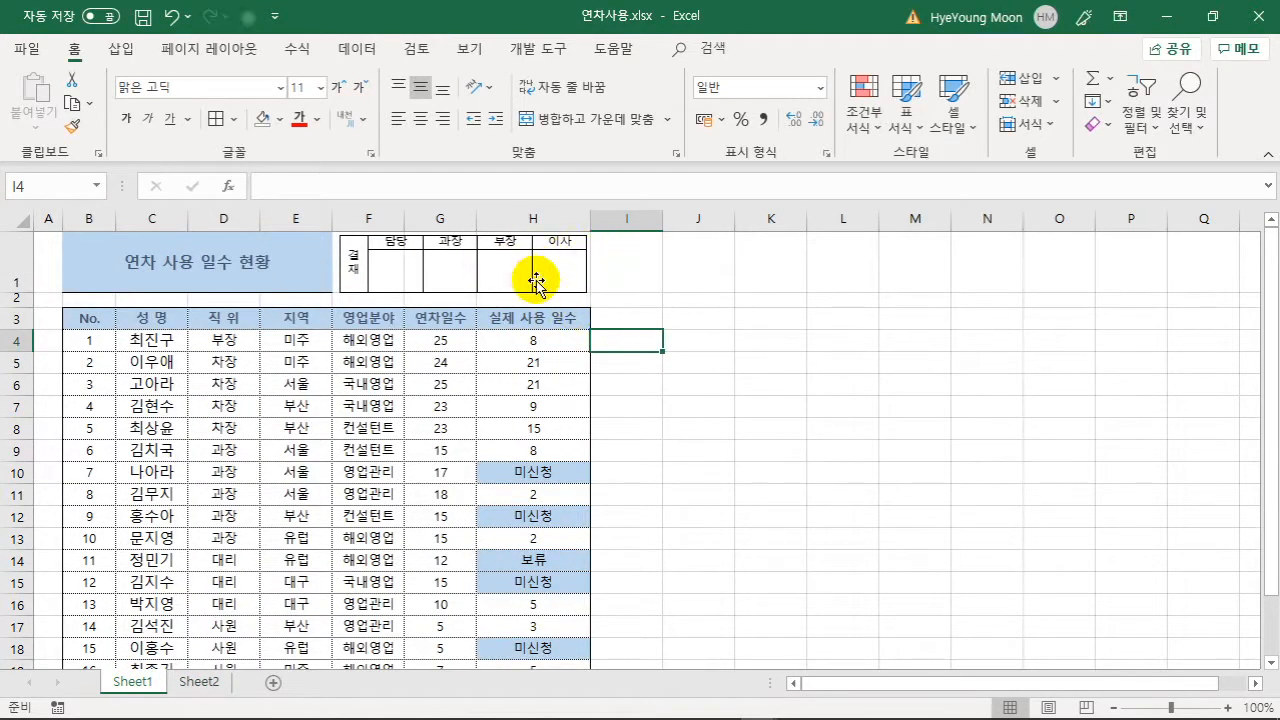
{"action": "left_click", "coordinate": [199, 683]}
{"action": "left_click_drag", "start_coordinate": [284, 296], "coordinate": [531, 300]}
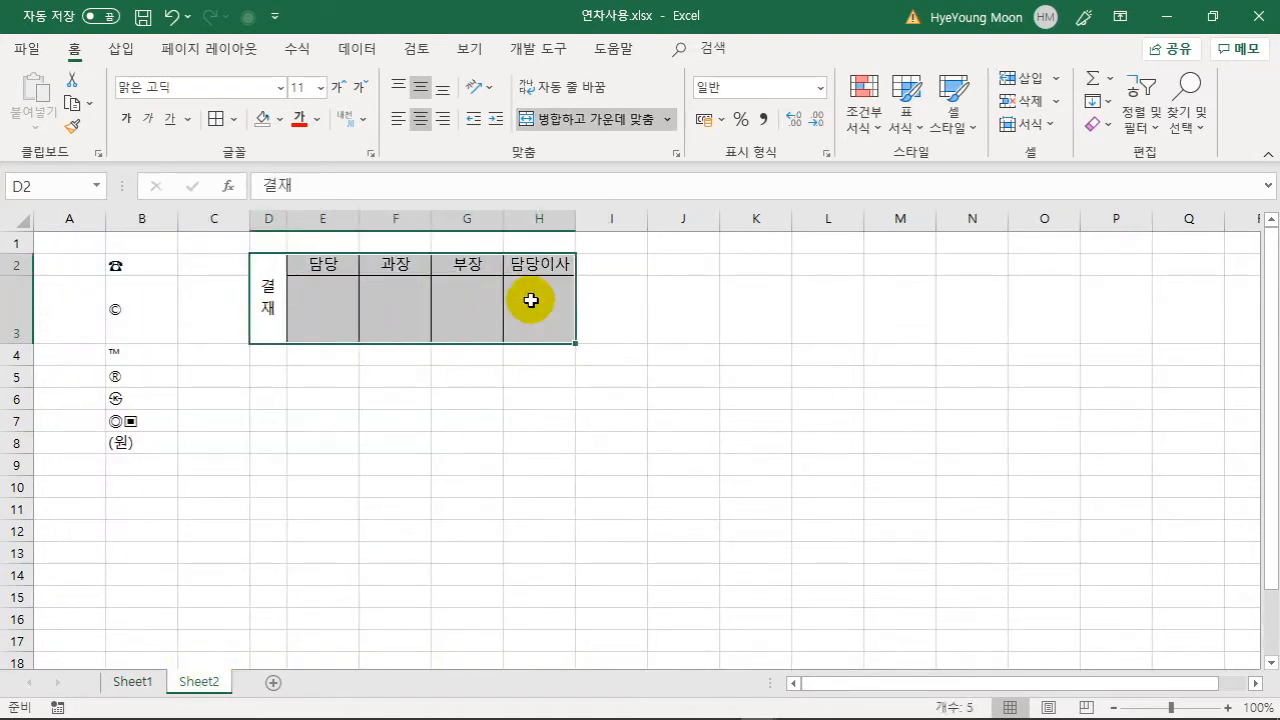
- Shade the selected approval cells grey and copy the D2:H3 box
{"action": "left_click", "coordinate": [281, 122]}
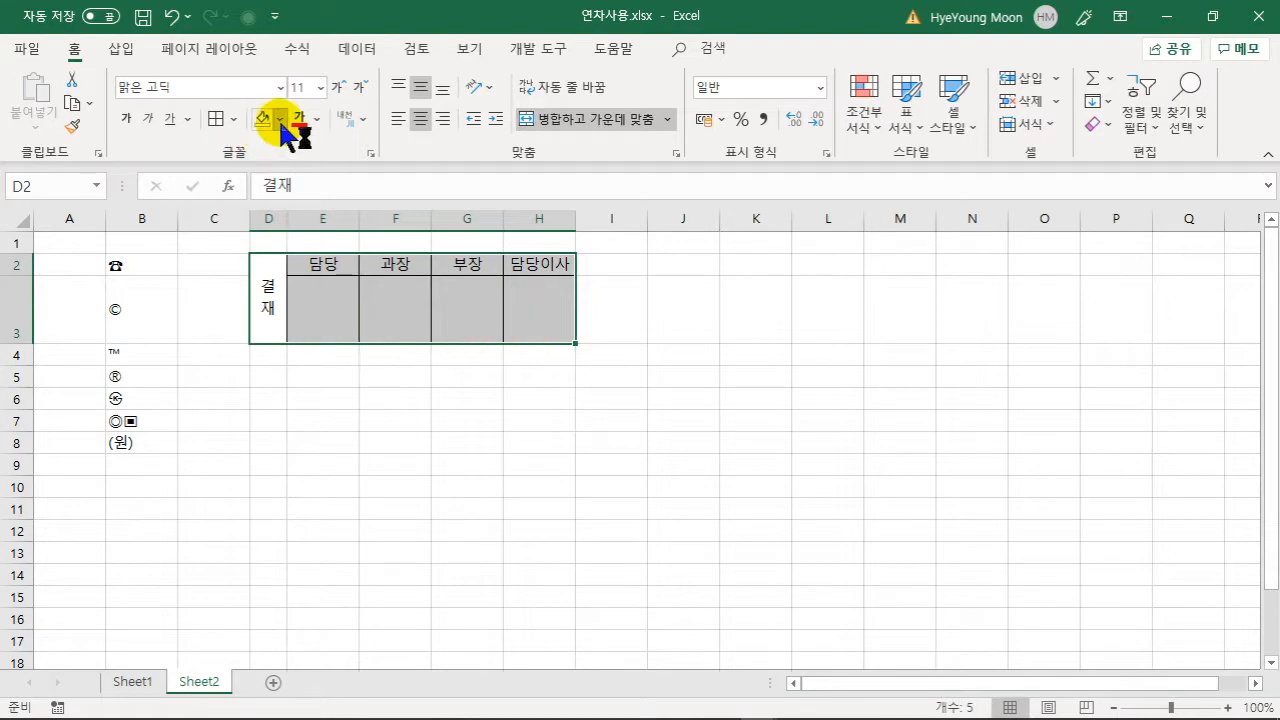
{"action": "left_click", "coordinate": [262, 222]}
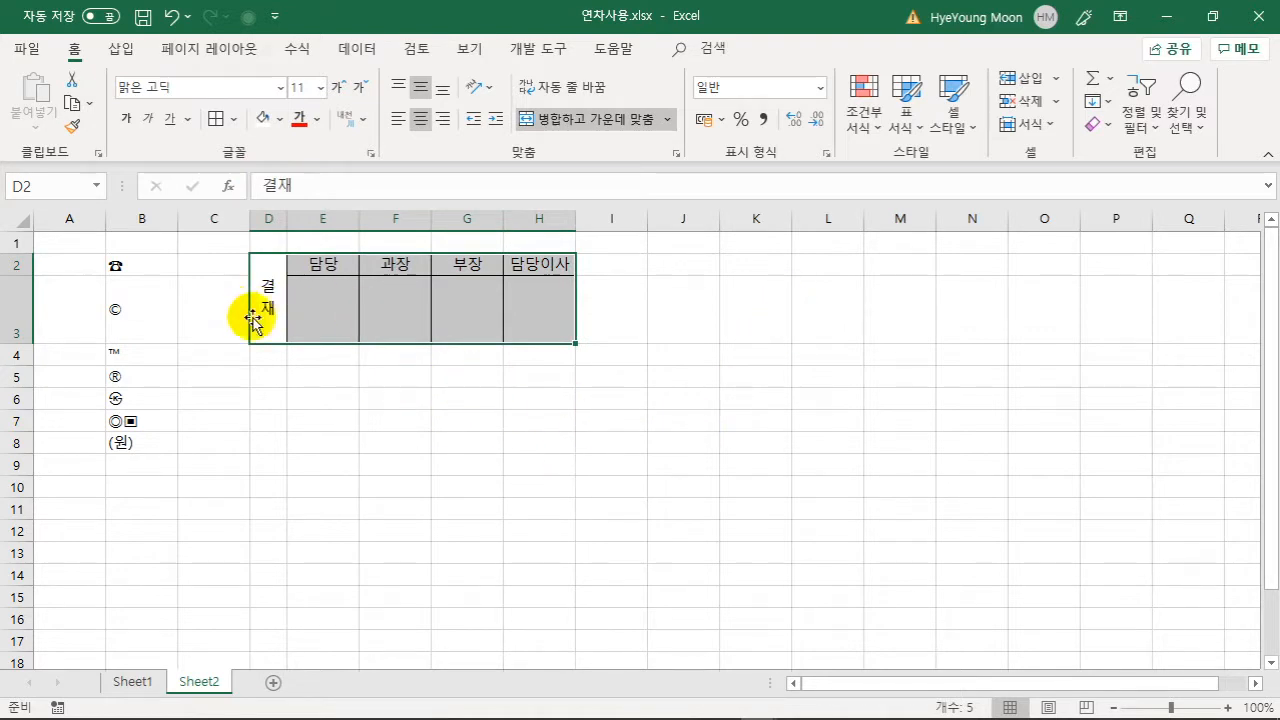
{"action": "right_click", "coordinate": [400, 298]}
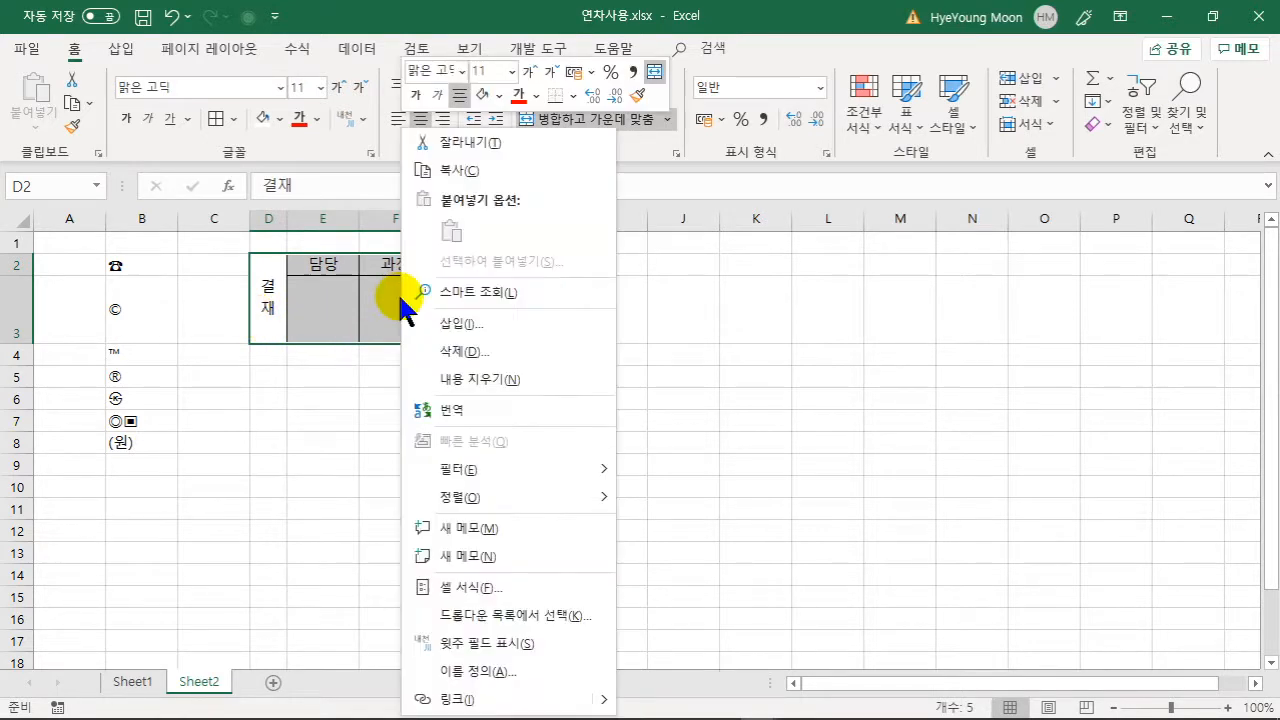
{"action": "left_click", "coordinate": [445, 170]}
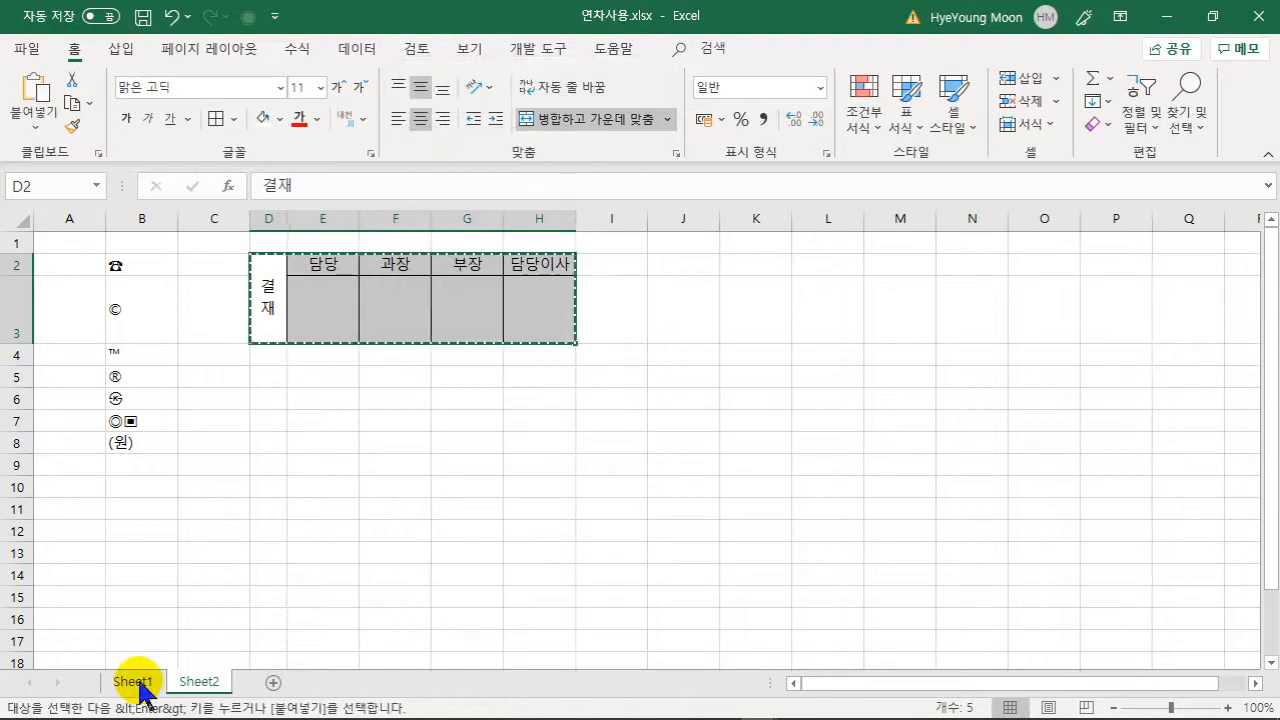
- Paste a linked picture at Sheet1 J1, shrink it to 1.61 × 5.77 cm, and move it to column I
{"action": "left_click", "coordinate": [138, 685]}
{"action": "left_click", "coordinate": [700, 268]}
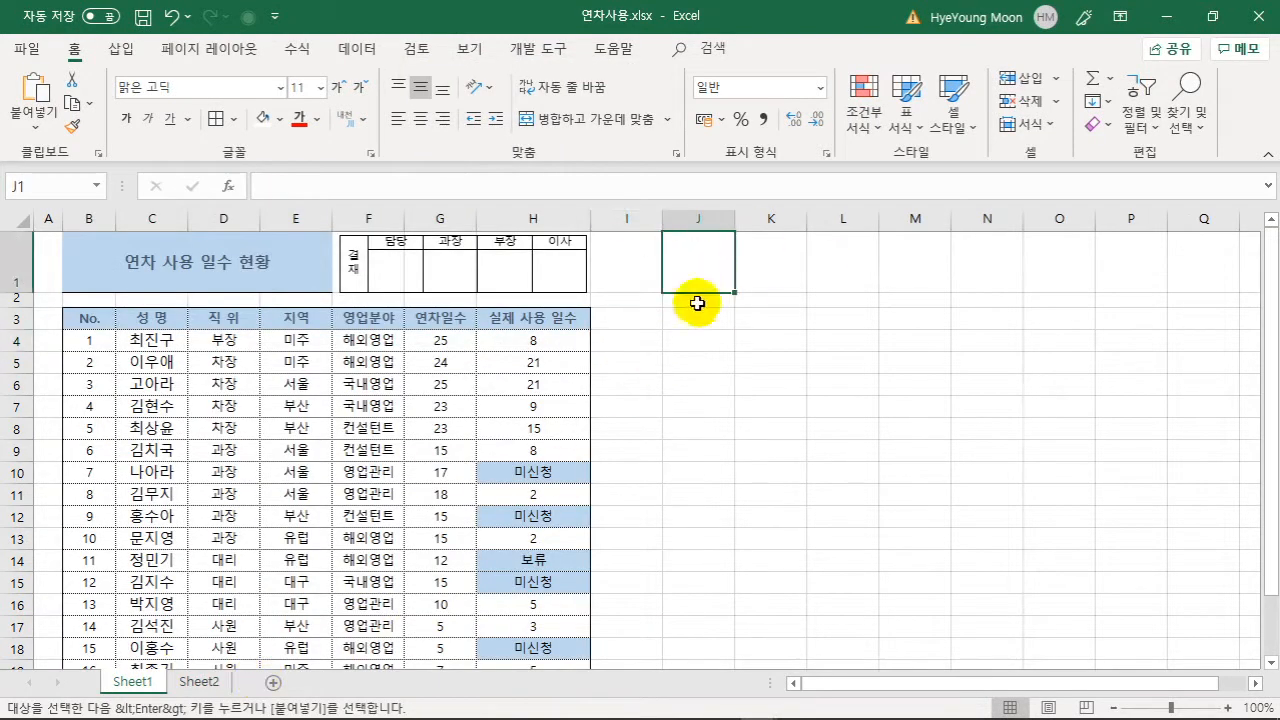
{"action": "left_click", "coordinate": [36, 130]}
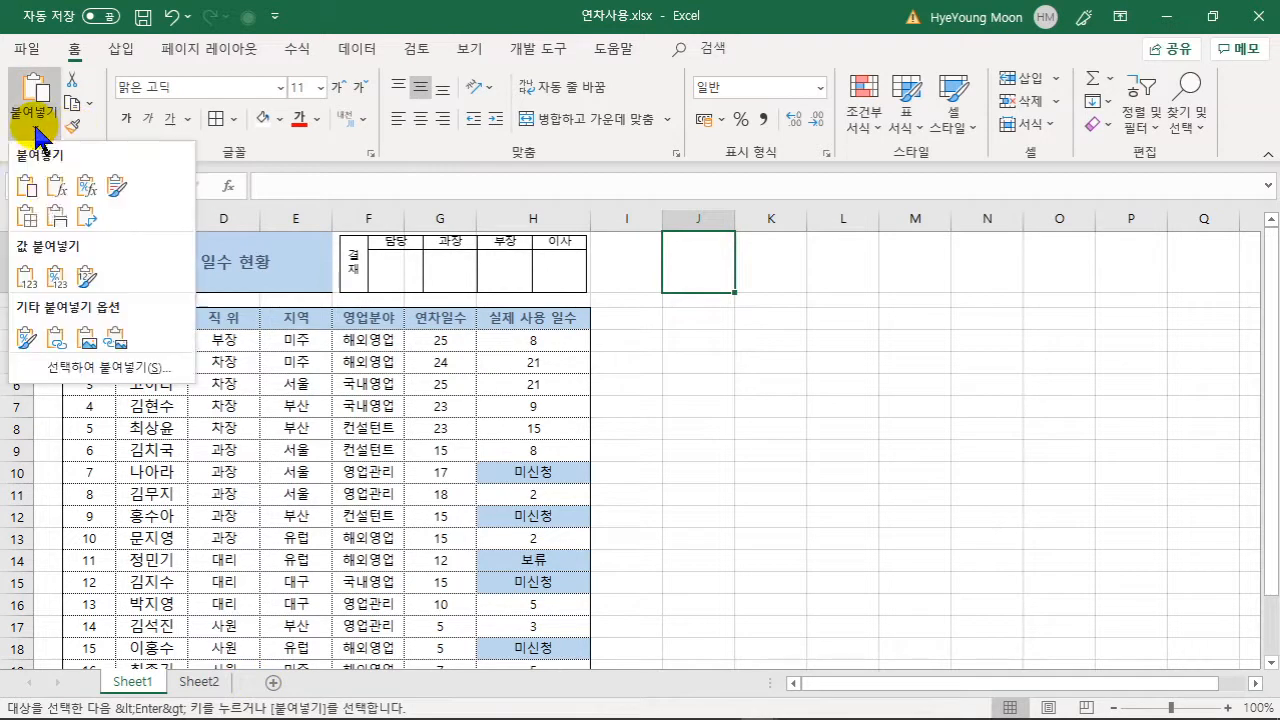
{"action": "left_click", "coordinate": [117, 340]}
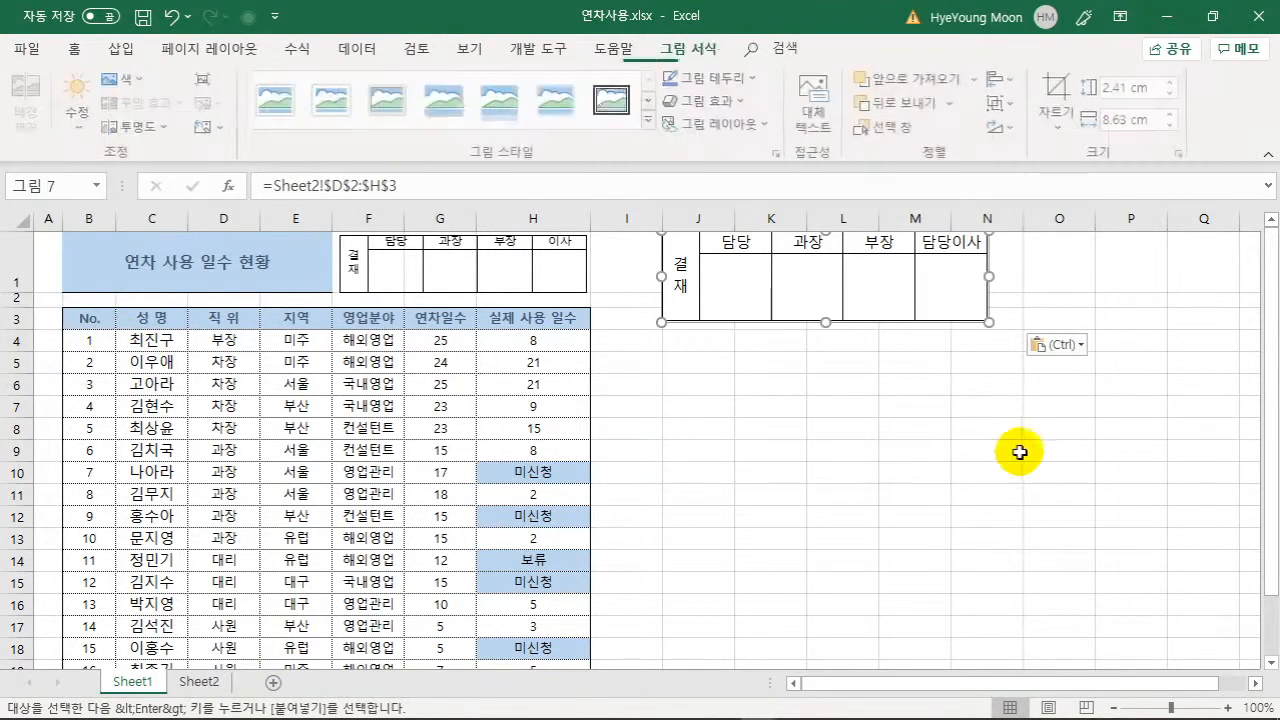
{"action": "left_click_drag", "start_coordinate": [988, 320], "coordinate": [880, 292]}
{"action": "left_click_drag", "start_coordinate": [812, 258], "coordinate": [747, 262]}
{"action": "left_click", "coordinate": [820, 320]}
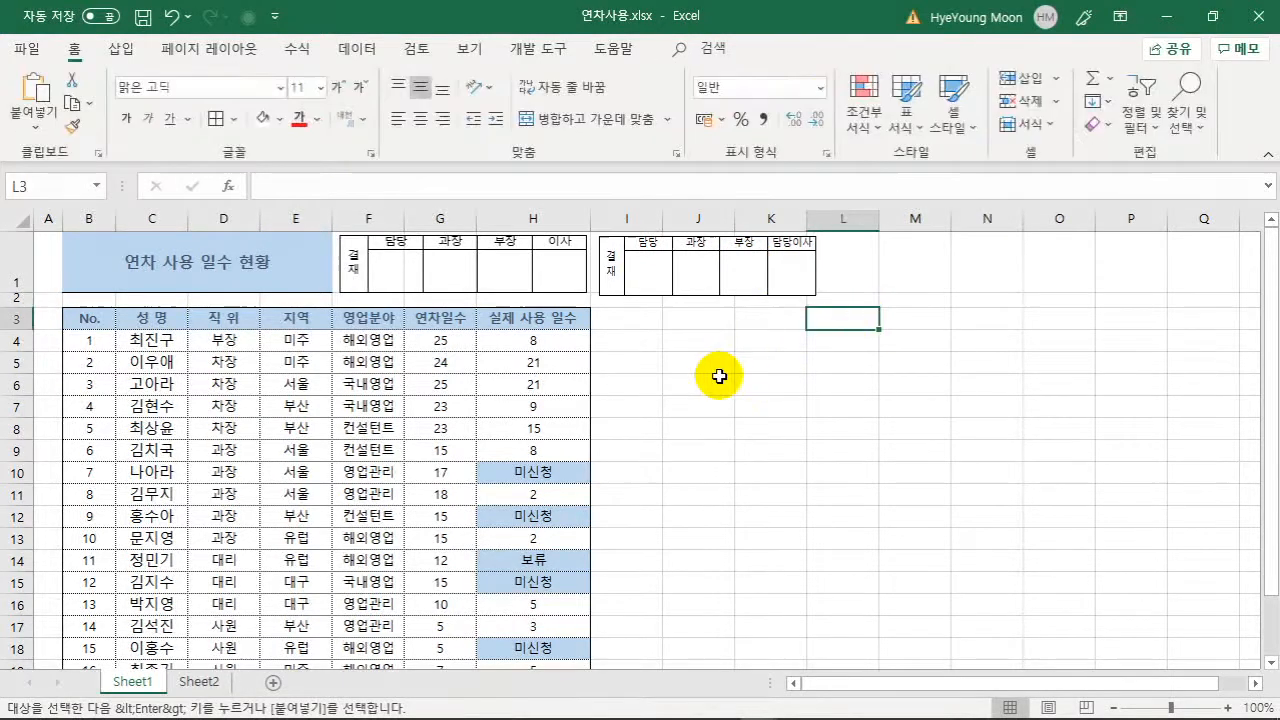
{"action": "left_click", "coordinate": [534, 286]}
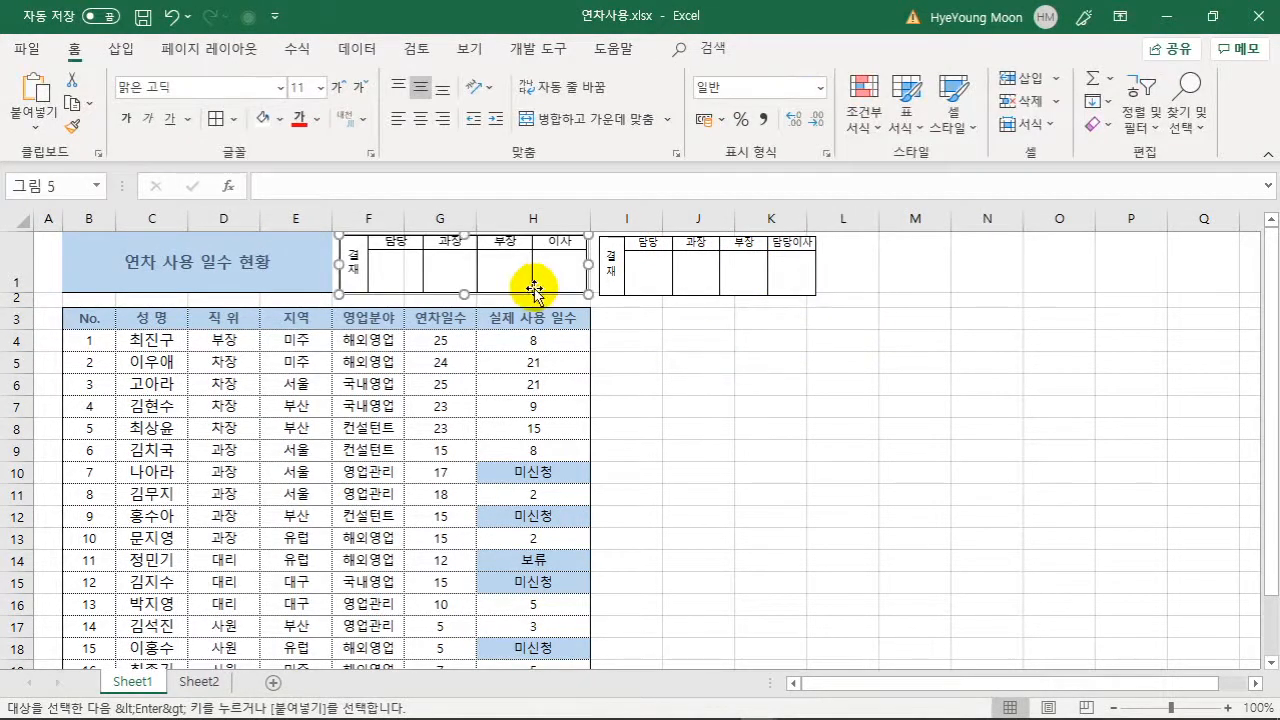
{"action": "left_click", "coordinate": [739, 277]}
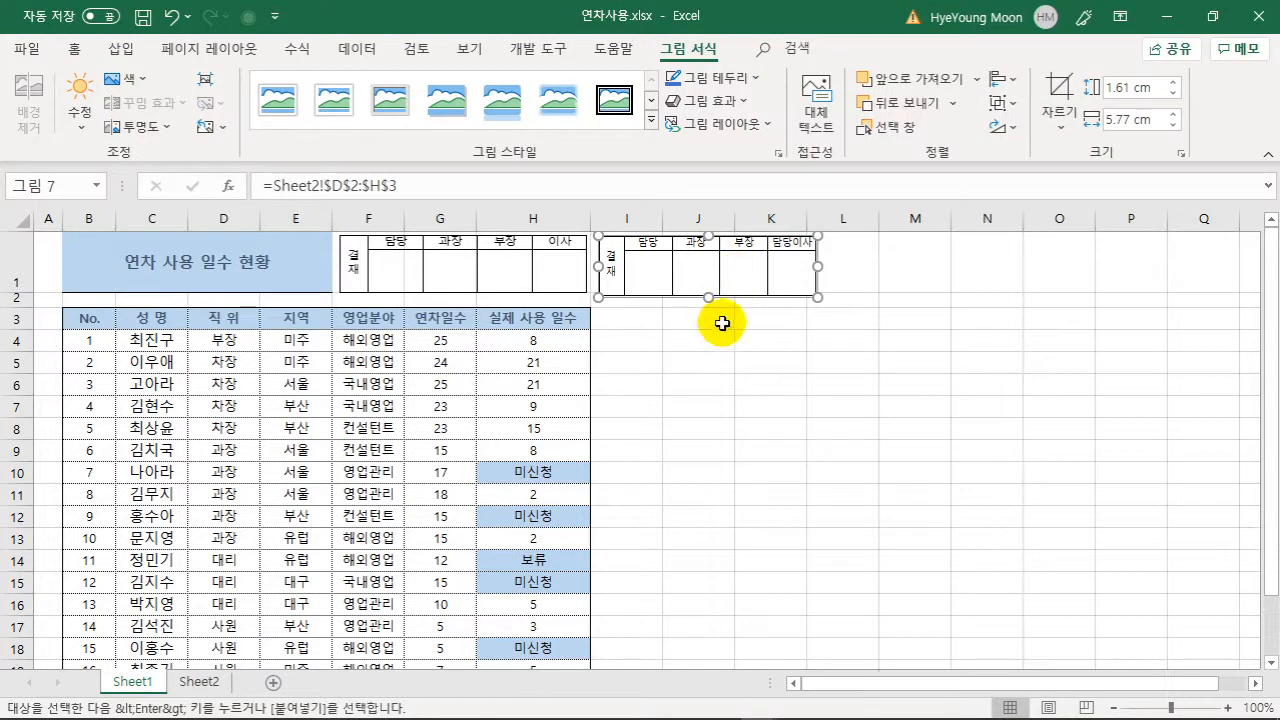
- On Sheet2, change H2 to 이사 and replace E2's 담당 with a person's name
{"action": "left_click", "coordinate": [245, 606]}
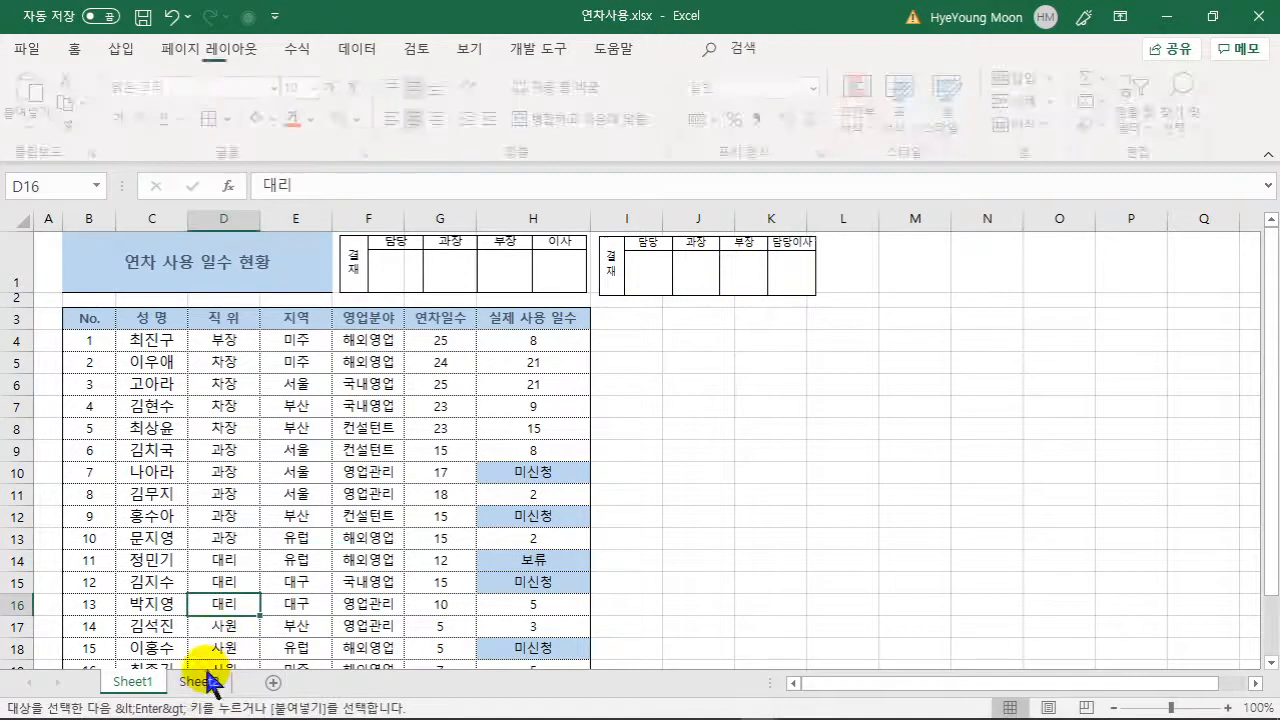
{"action": "left_click", "coordinate": [205, 682]}
{"action": "double_click", "coordinate": [531, 268]}
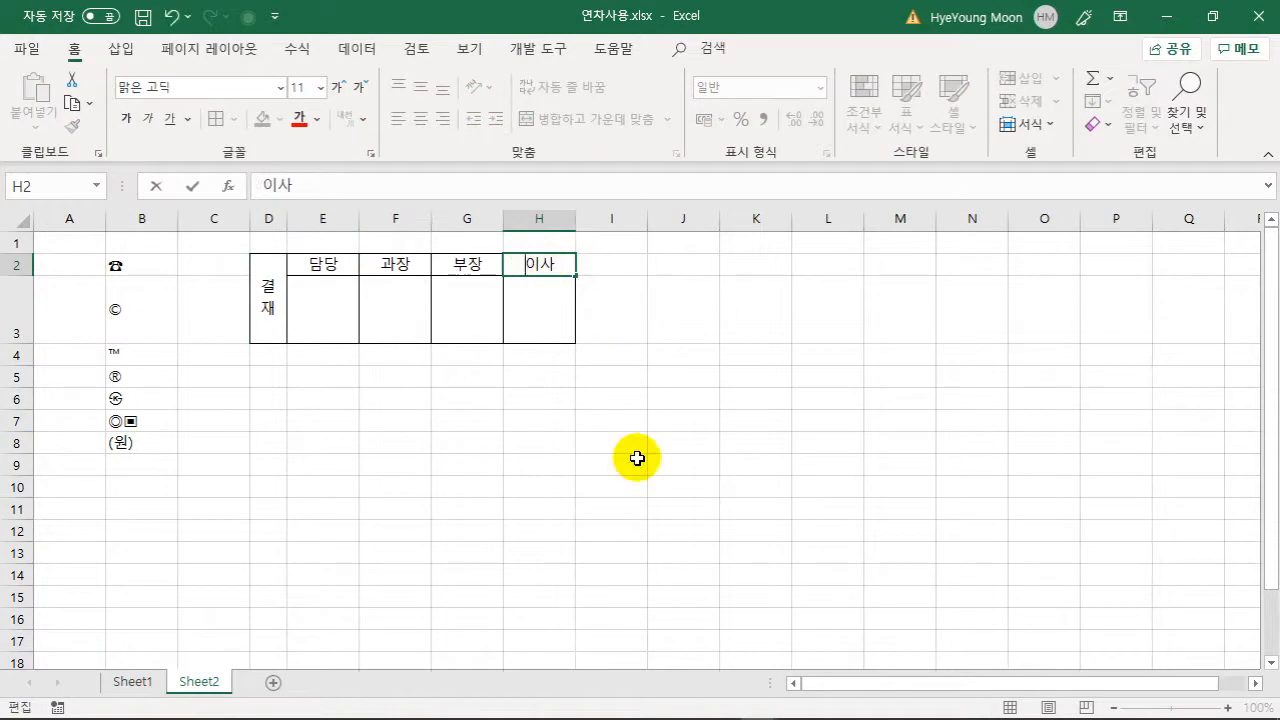
{"action": "key", "text": "Return"}
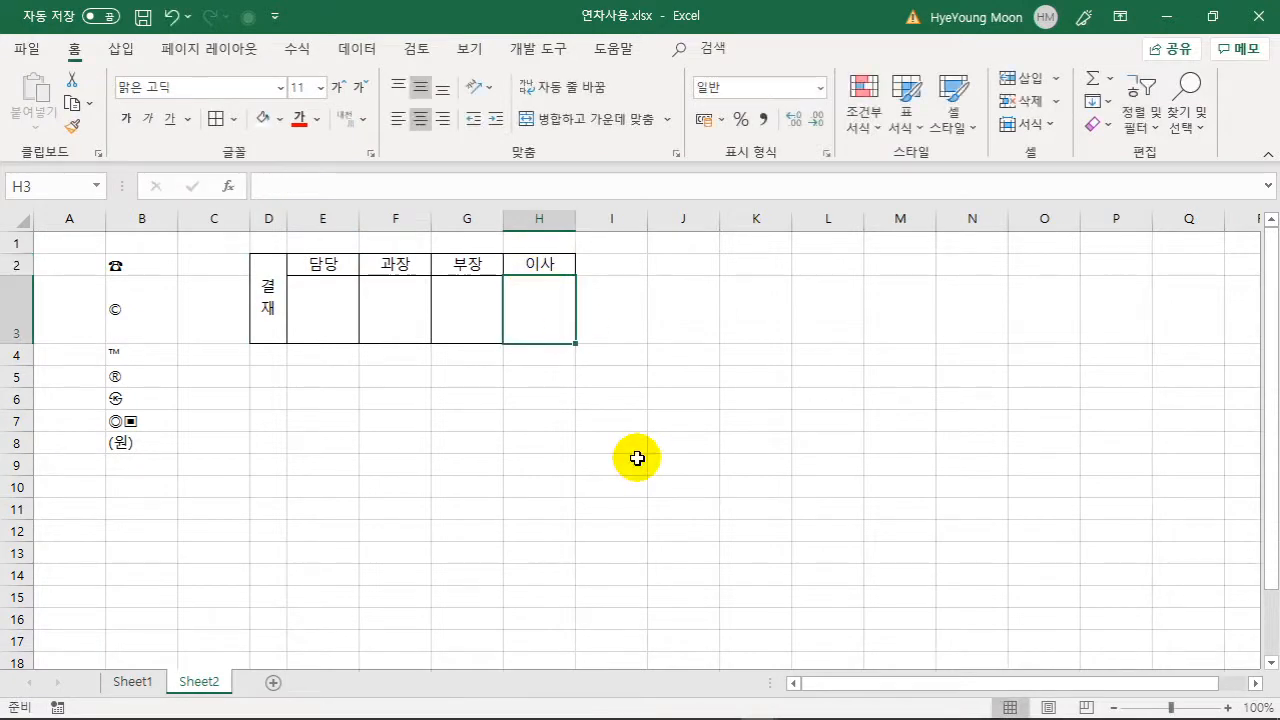
{"action": "left_click", "coordinate": [133, 682]}
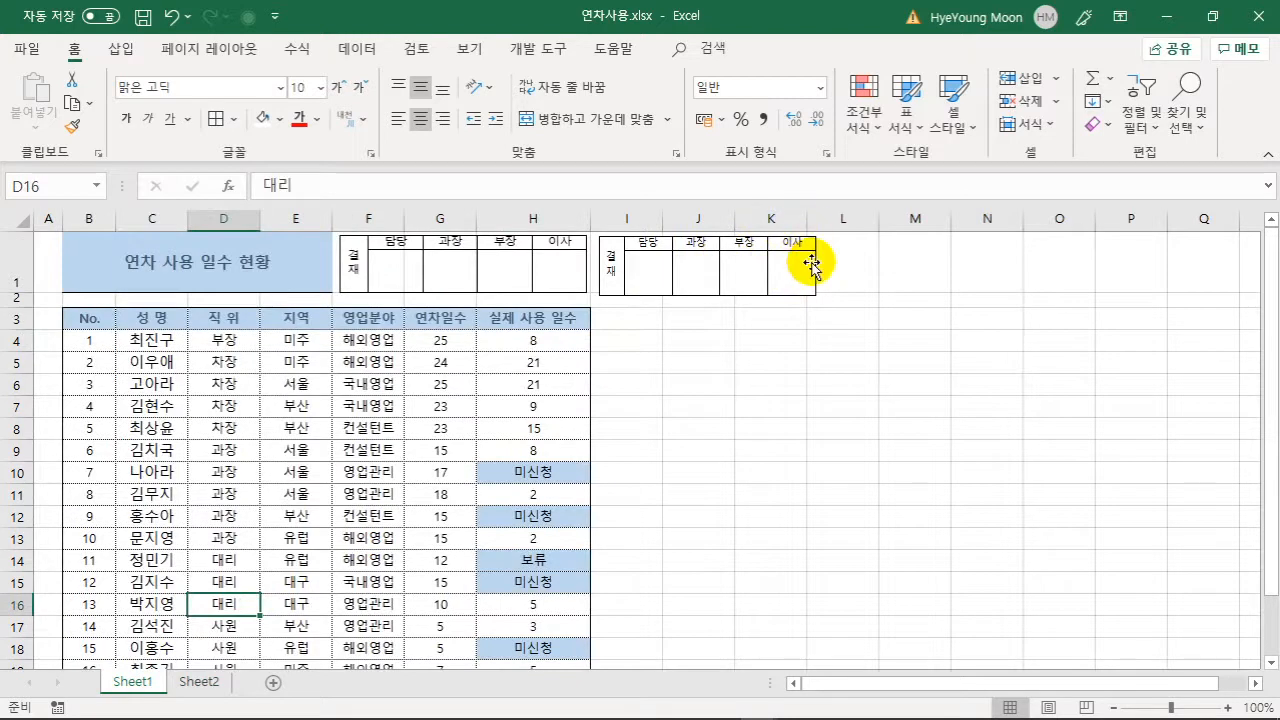
{"action": "left_click", "coordinate": [190, 682]}
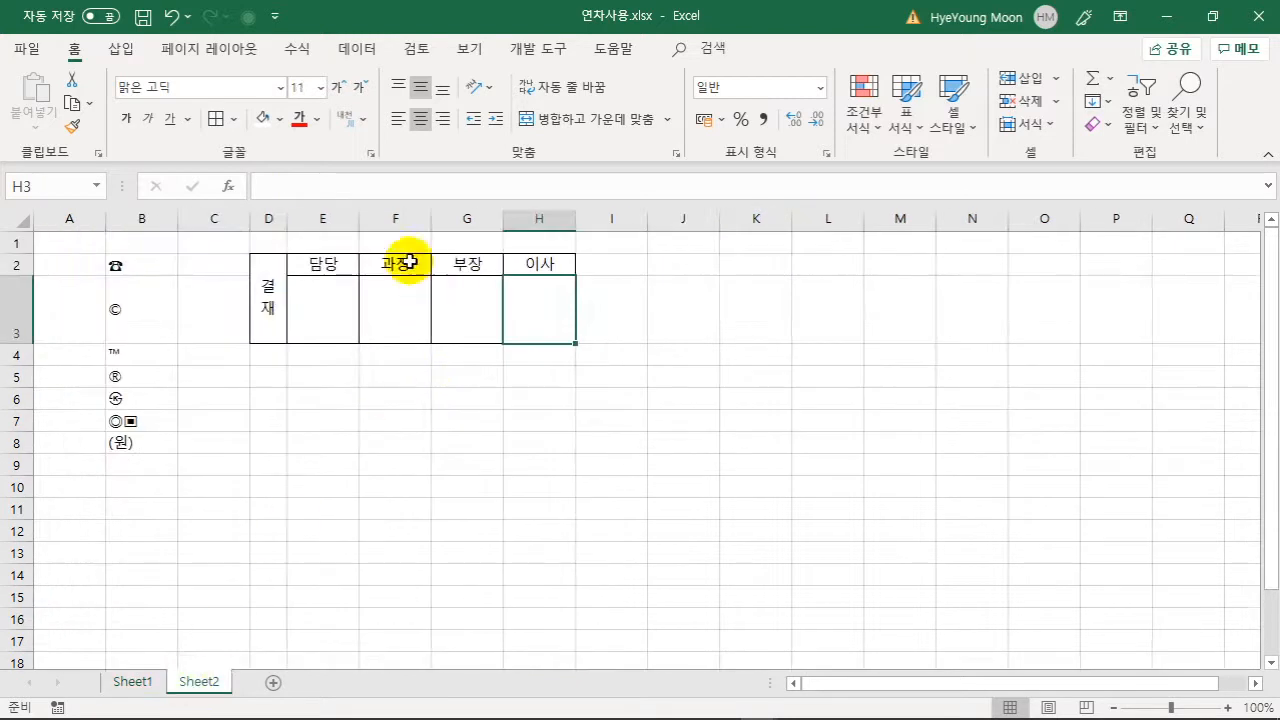
{"action": "left_click", "coordinate": [344, 260]}
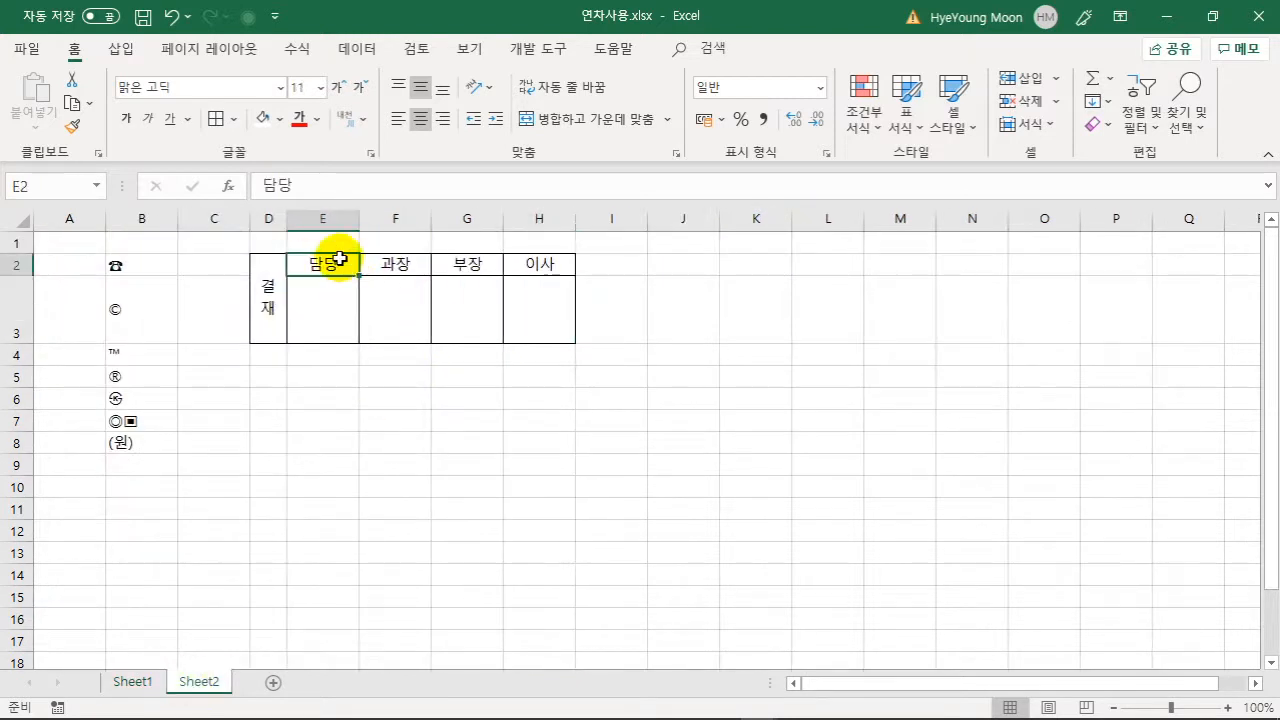
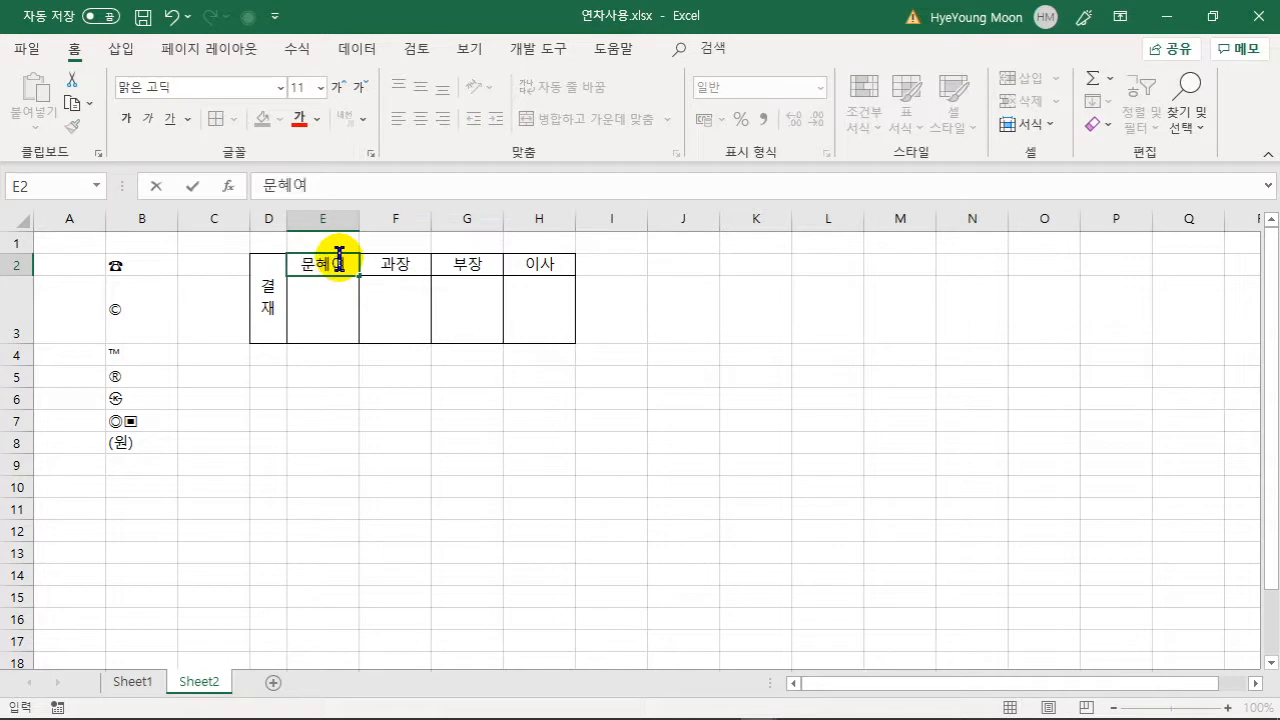
{"action": "key", "text": "Return"}
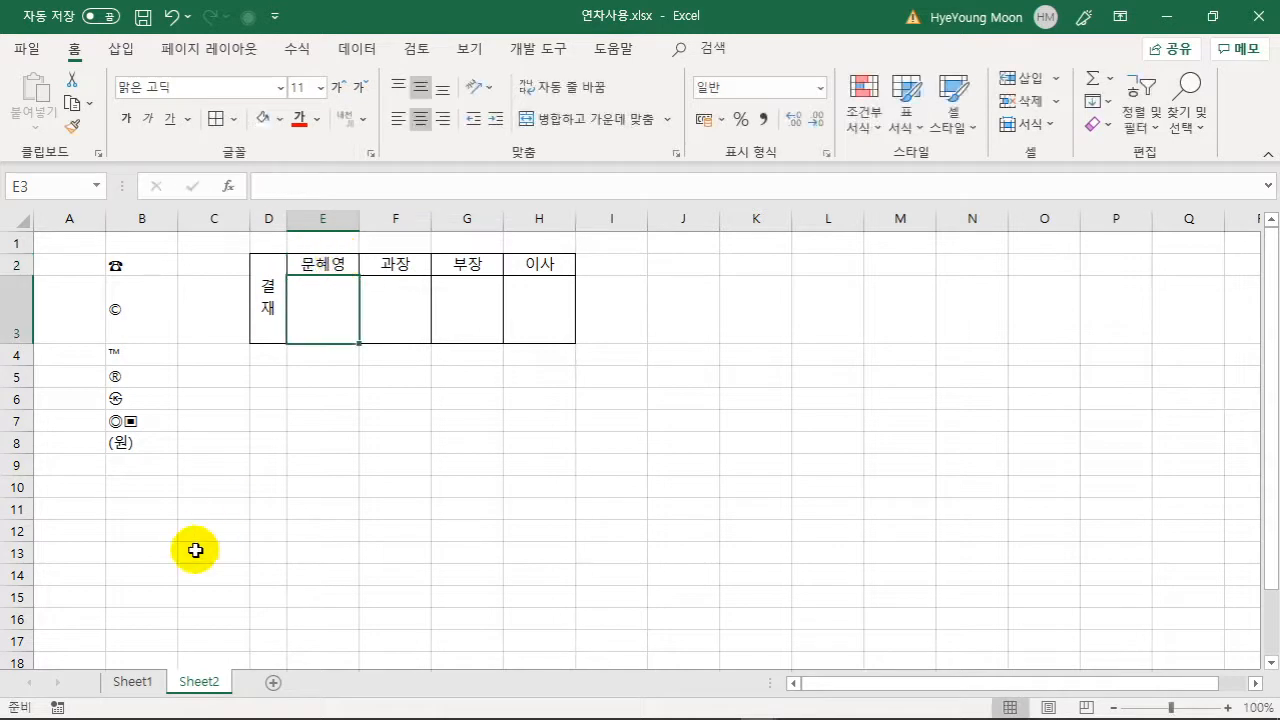
- On Sheet1, move the old box aside and fit the linked box over F1:H1
{"action": "left_click", "coordinate": [131, 681]}
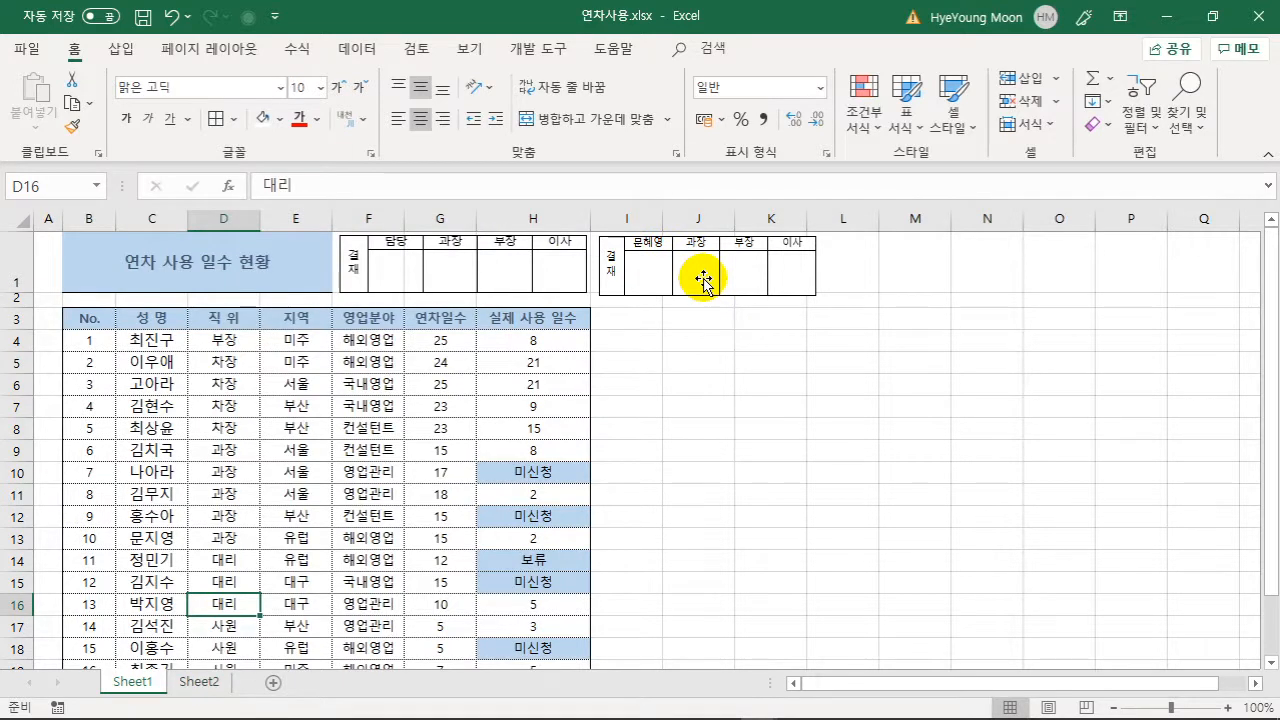
{"action": "left_click_drag", "start_coordinate": [480, 263], "coordinate": [830, 369]}
{"action": "left_click_drag", "start_coordinate": [777, 286], "coordinate": [557, 279]}
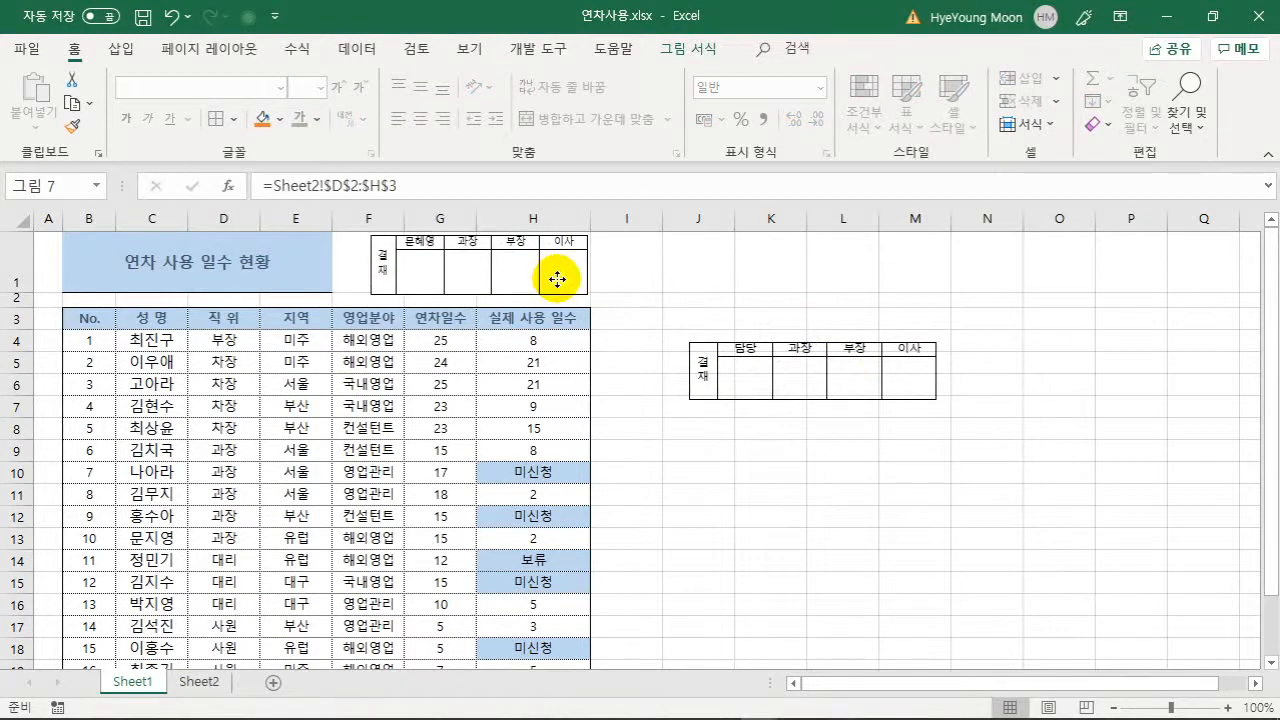
{"action": "left_click_drag", "start_coordinate": [557, 279], "coordinate": [557, 278]}
{"action": "left_click_drag", "start_coordinate": [352, 295], "coordinate": [340, 302]}
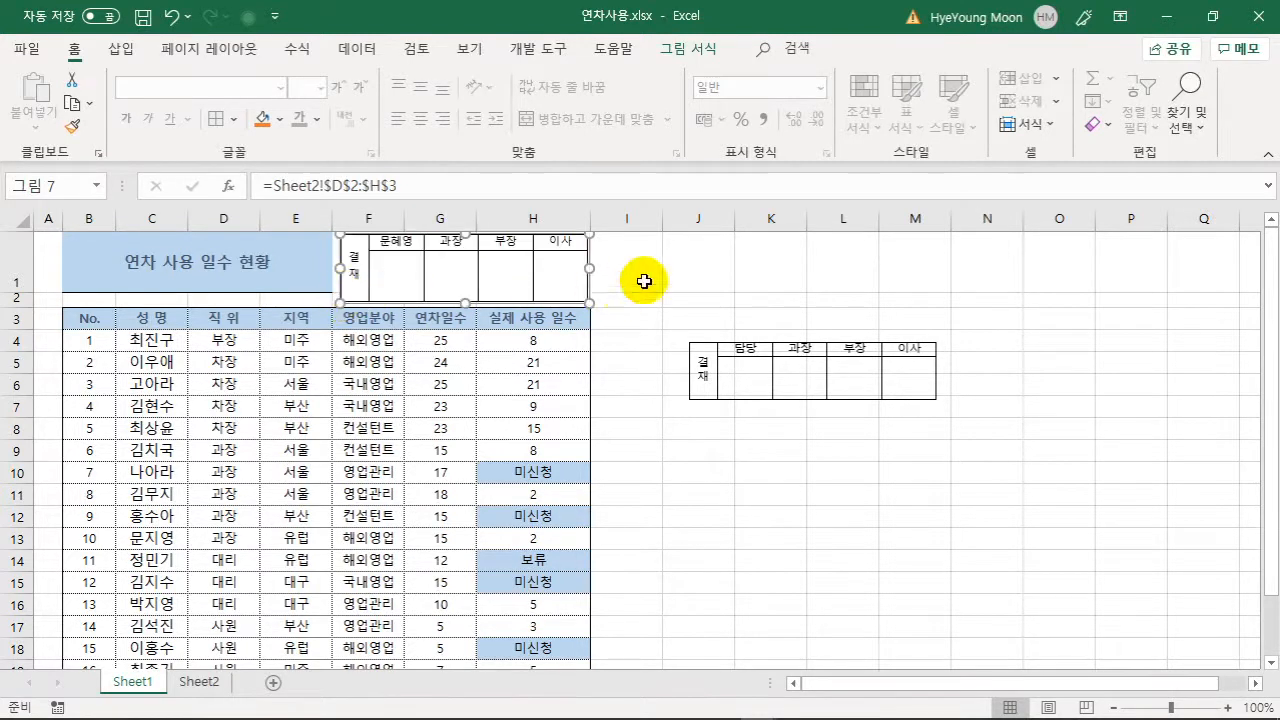
{"action": "left_click", "coordinate": [644, 281]}
{"action": "left_click", "coordinate": [708, 365]}
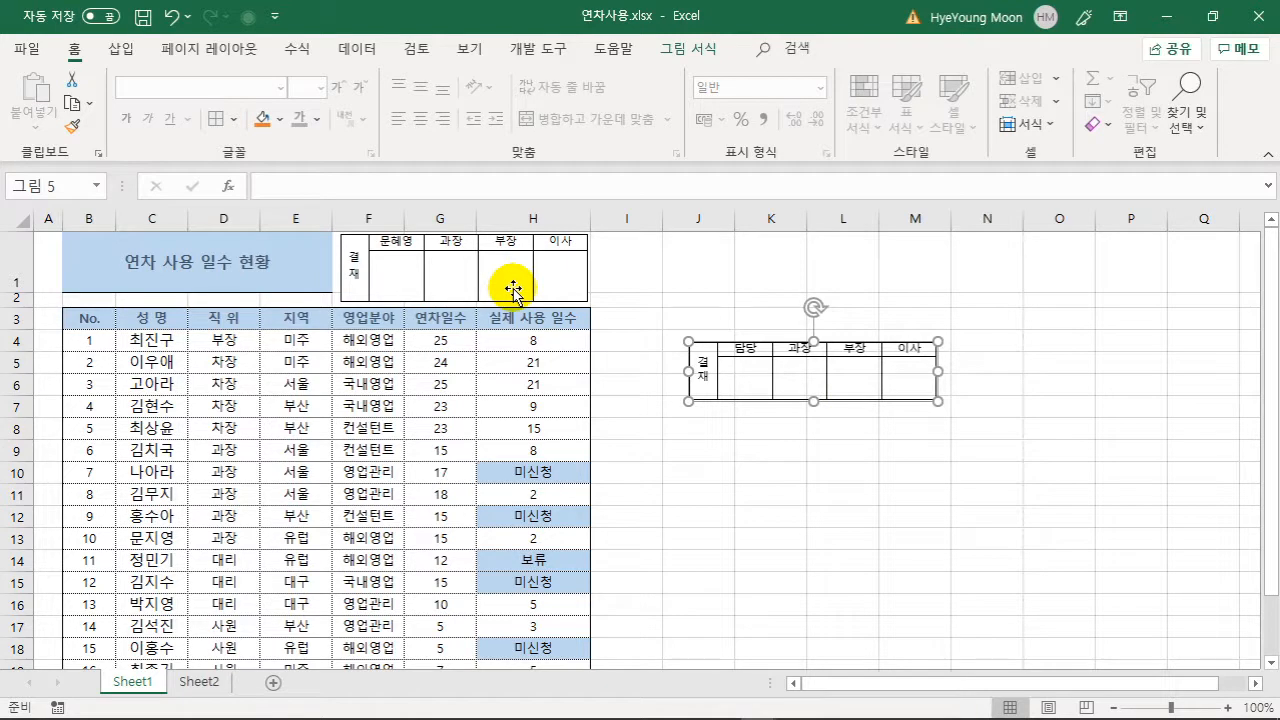
{"action": "left_click", "coordinate": [203, 682]}
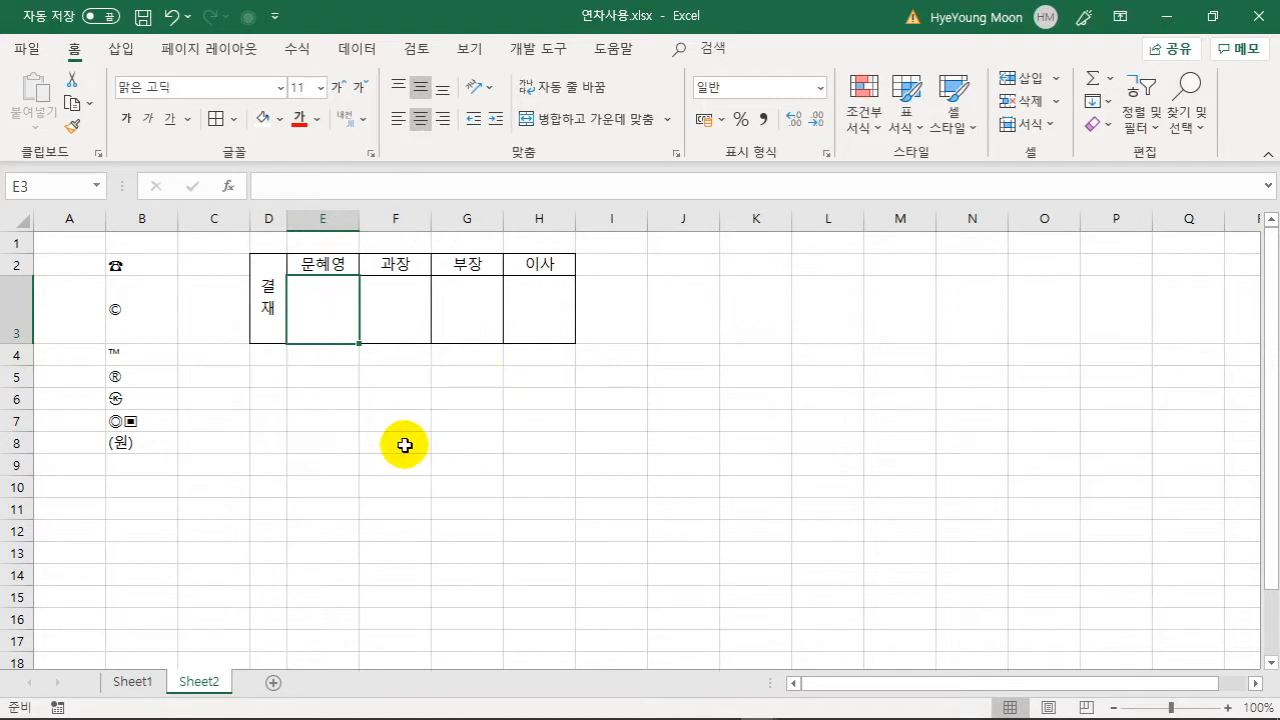
{"action": "left_click", "coordinate": [136, 681]}
{"action": "left_click", "coordinate": [723, 456]}
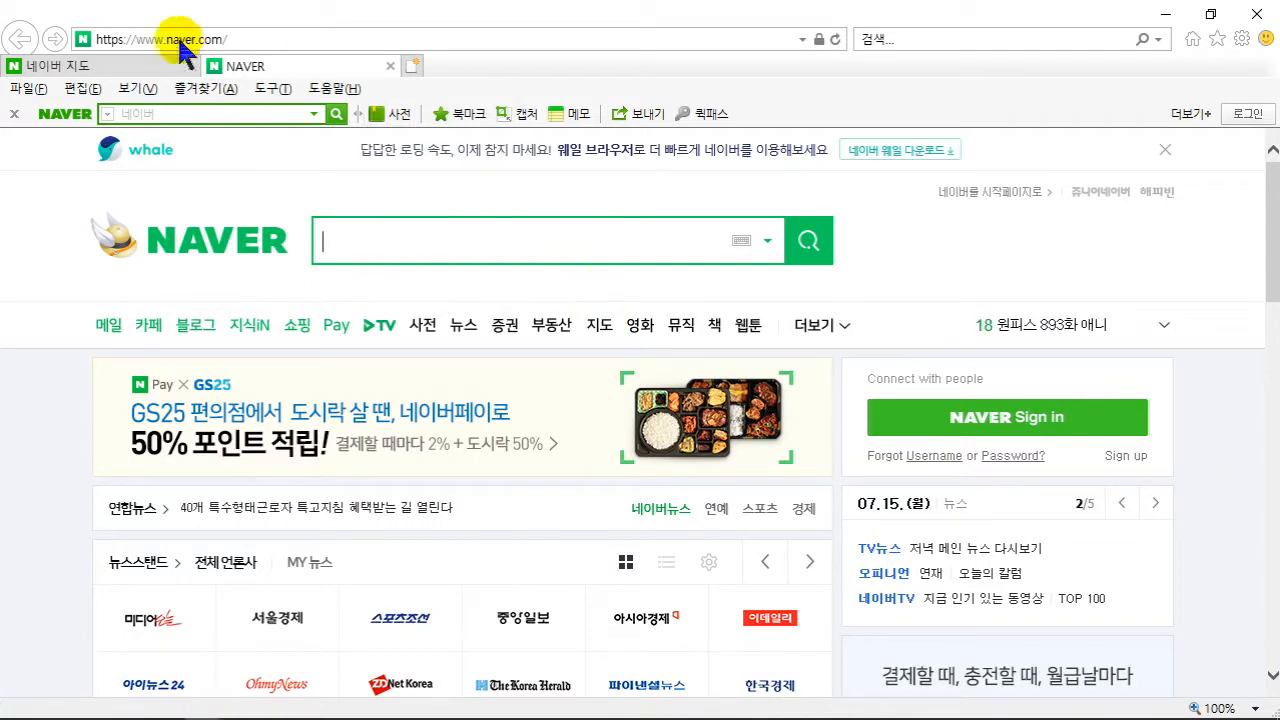
- View the 서울시청 map tab, then return to 연차사용.xlsx and select cell B24
{"action": "left_click", "coordinate": [110, 66]}
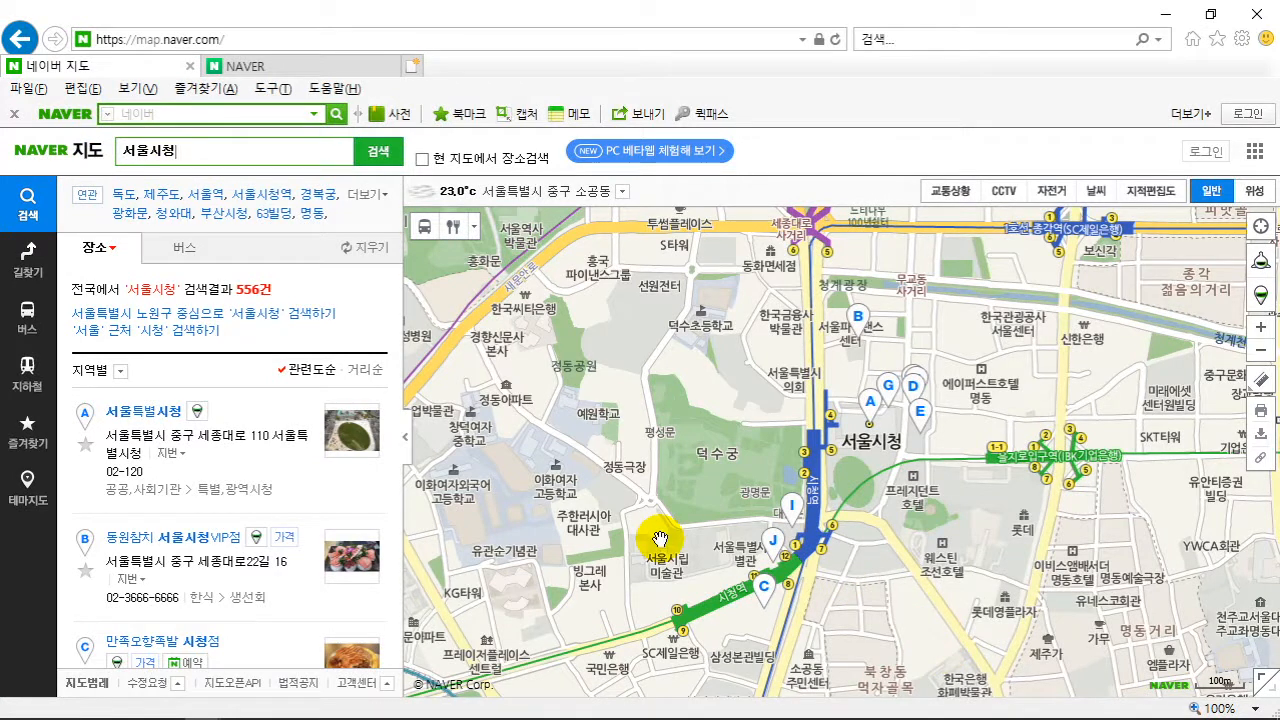
{"action": "mouse_move", "coordinate": [762, 706]}
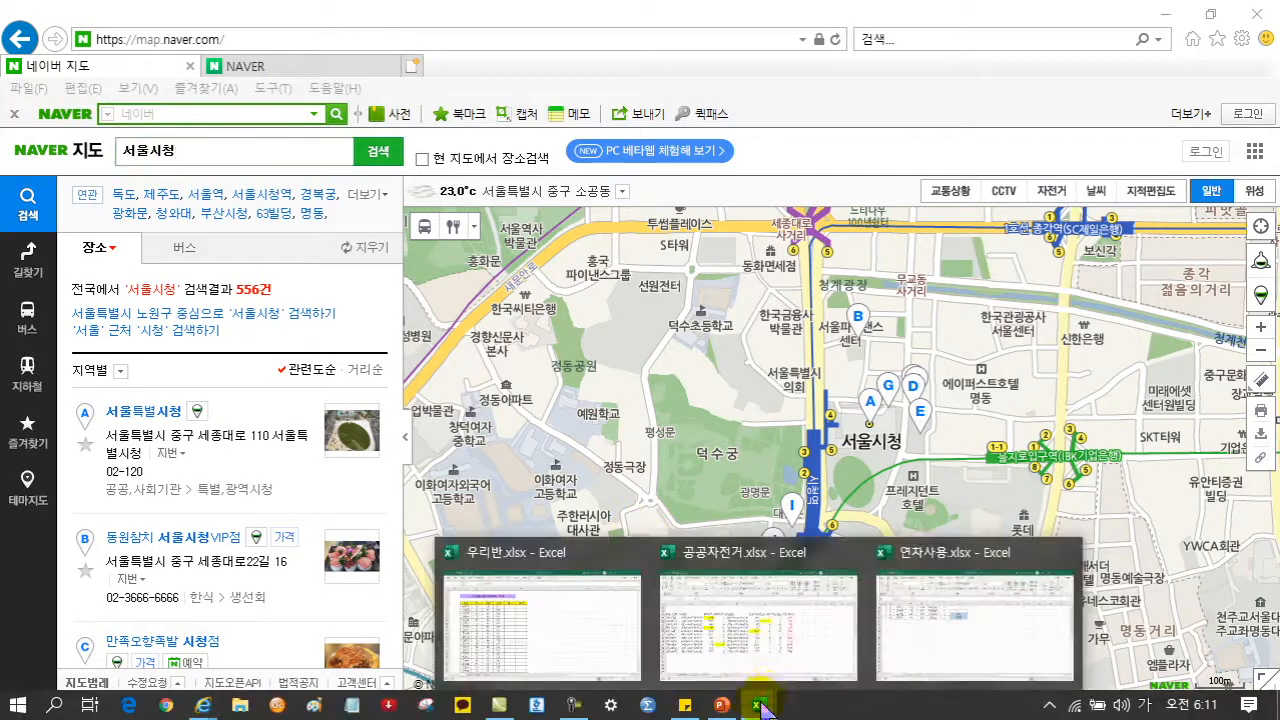
{"action": "left_click", "coordinate": [932, 633]}
{"action": "left_click", "coordinate": [147, 356]}
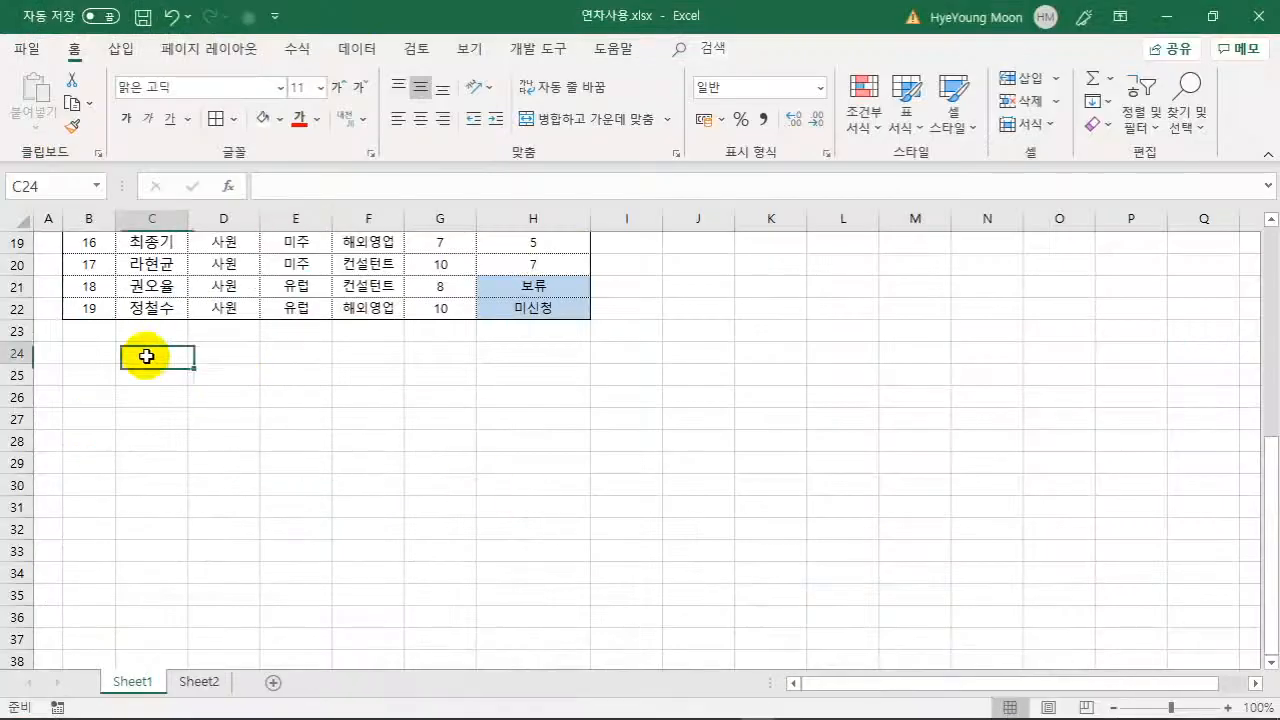
{"action": "left_click", "coordinate": [93, 353]}
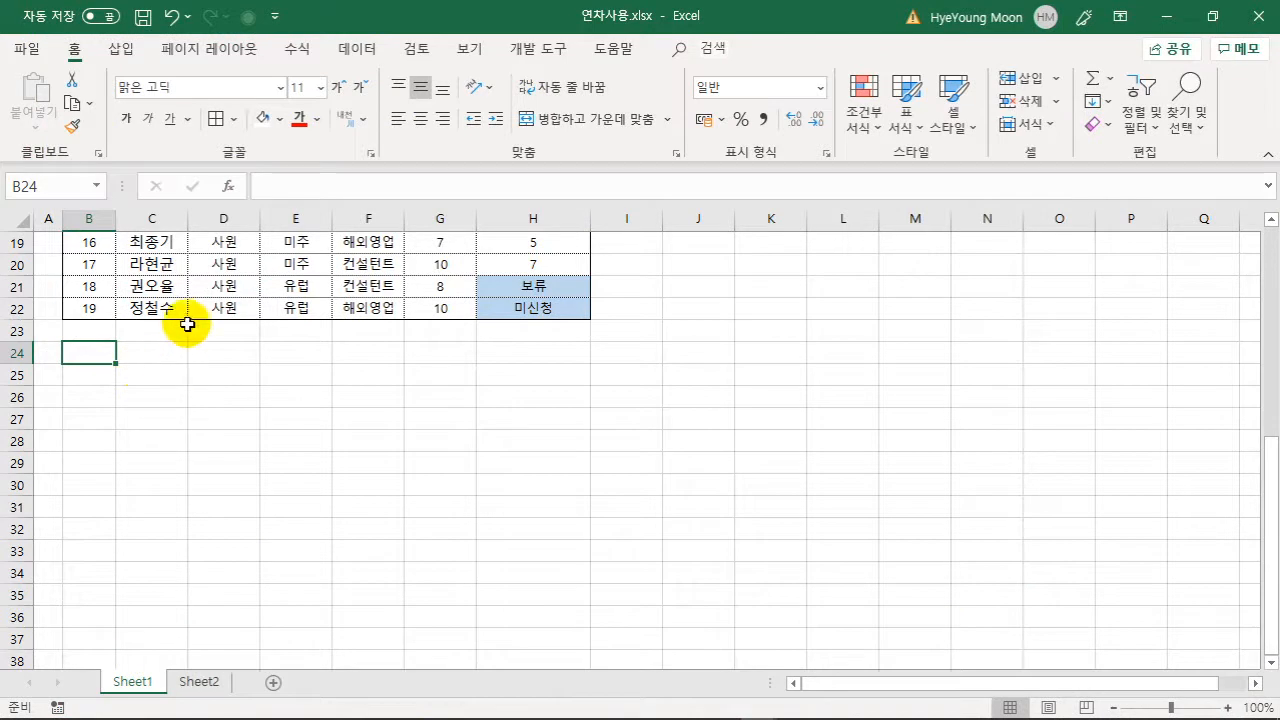
{"action": "left_click", "coordinate": [122, 49]}
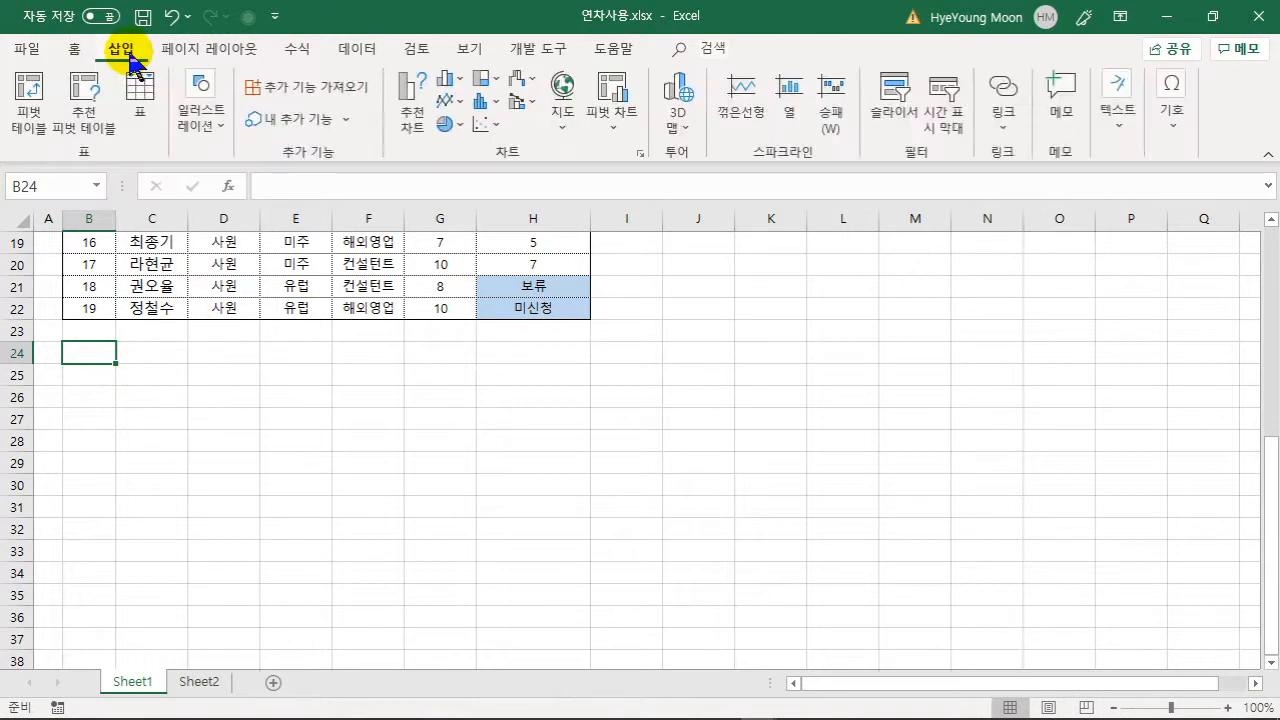
- Choose Illustrations > Screenshot > Screen Clipping to start capturing a screen region
{"action": "left_click", "coordinate": [203, 130]}
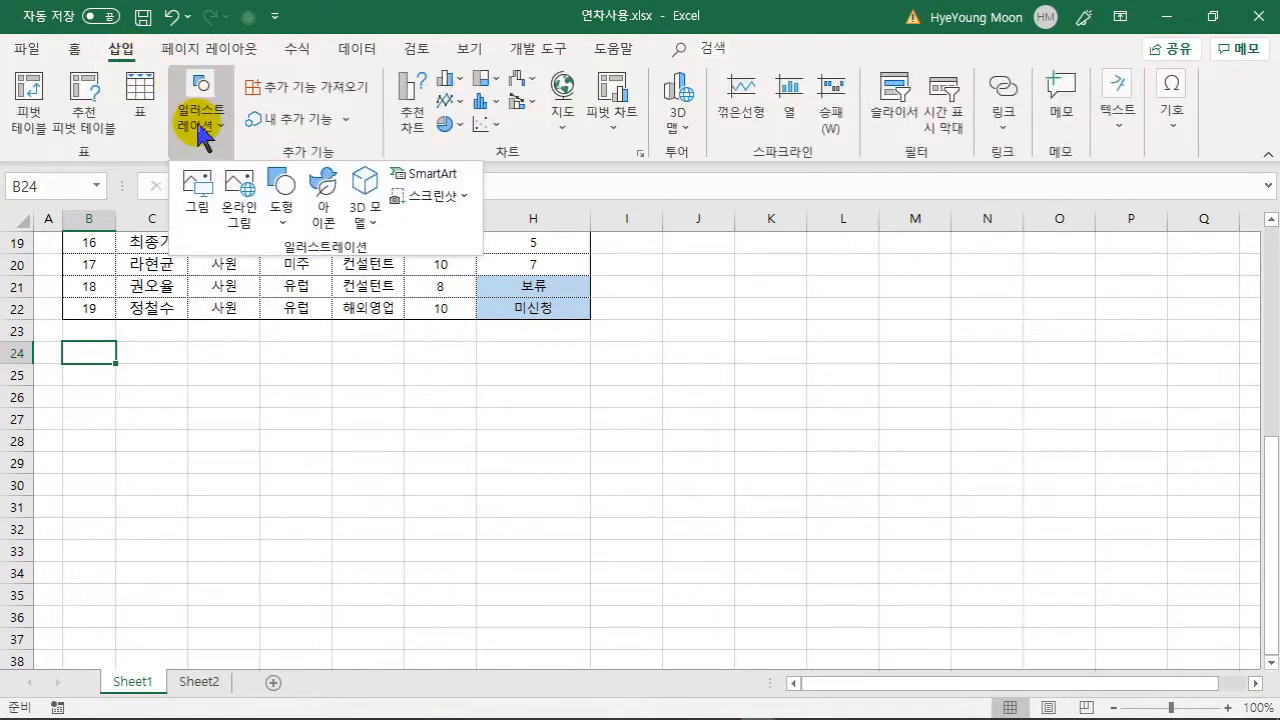
{"action": "left_click", "coordinate": [418, 197]}
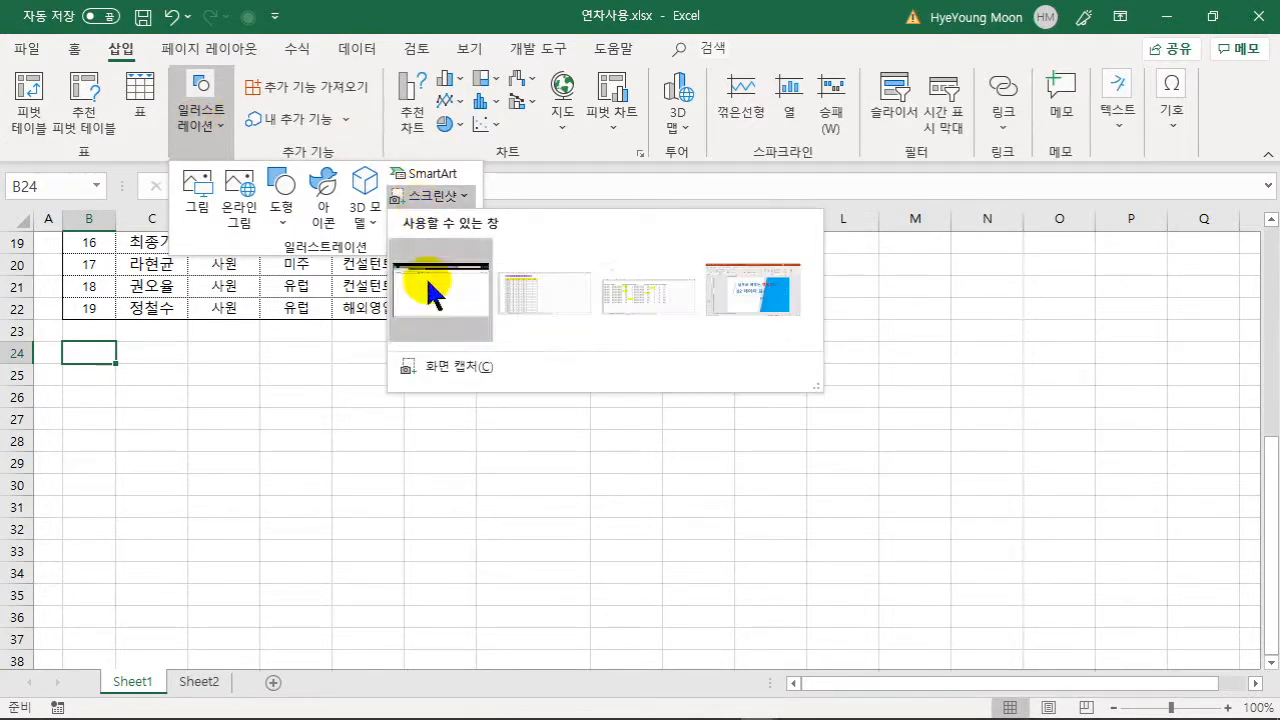
{"action": "left_click", "coordinate": [445, 366]}
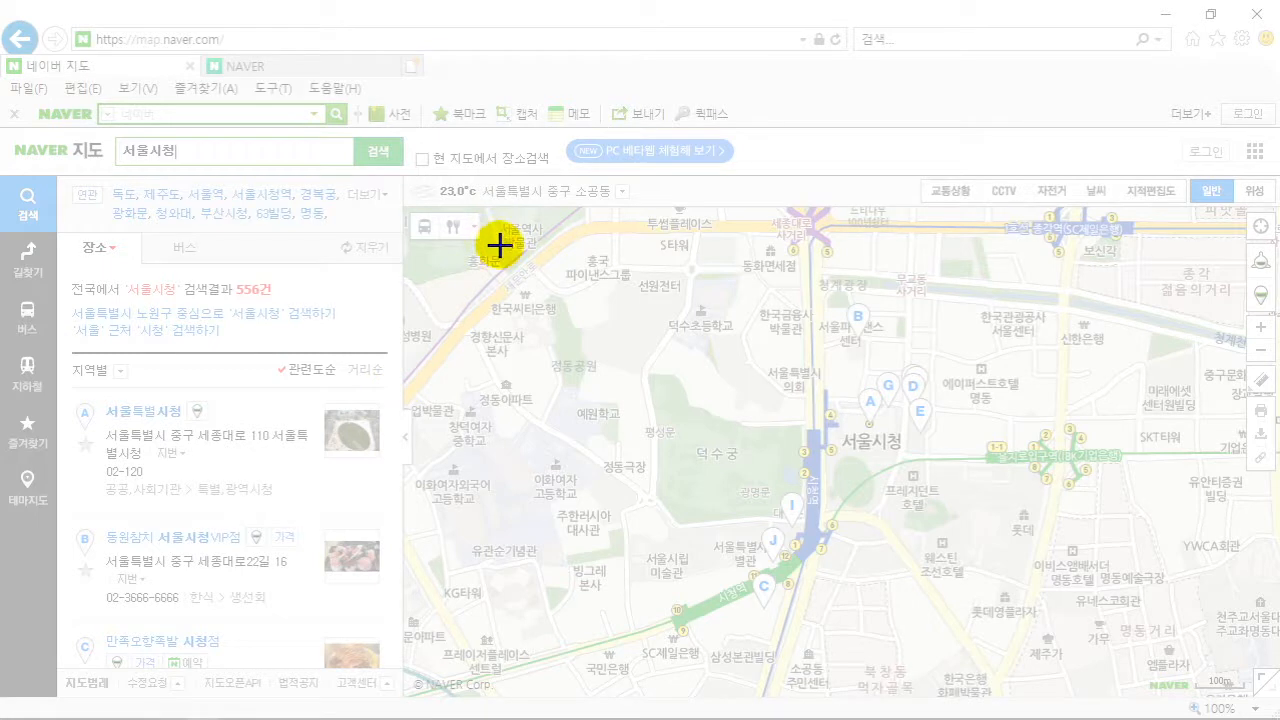
- Draw the capture rectangle around 서울시청 and 덕수궁 on the Naver map
{"action": "left_click_drag", "start_coordinate": [527, 317], "coordinate": [1142, 697]}
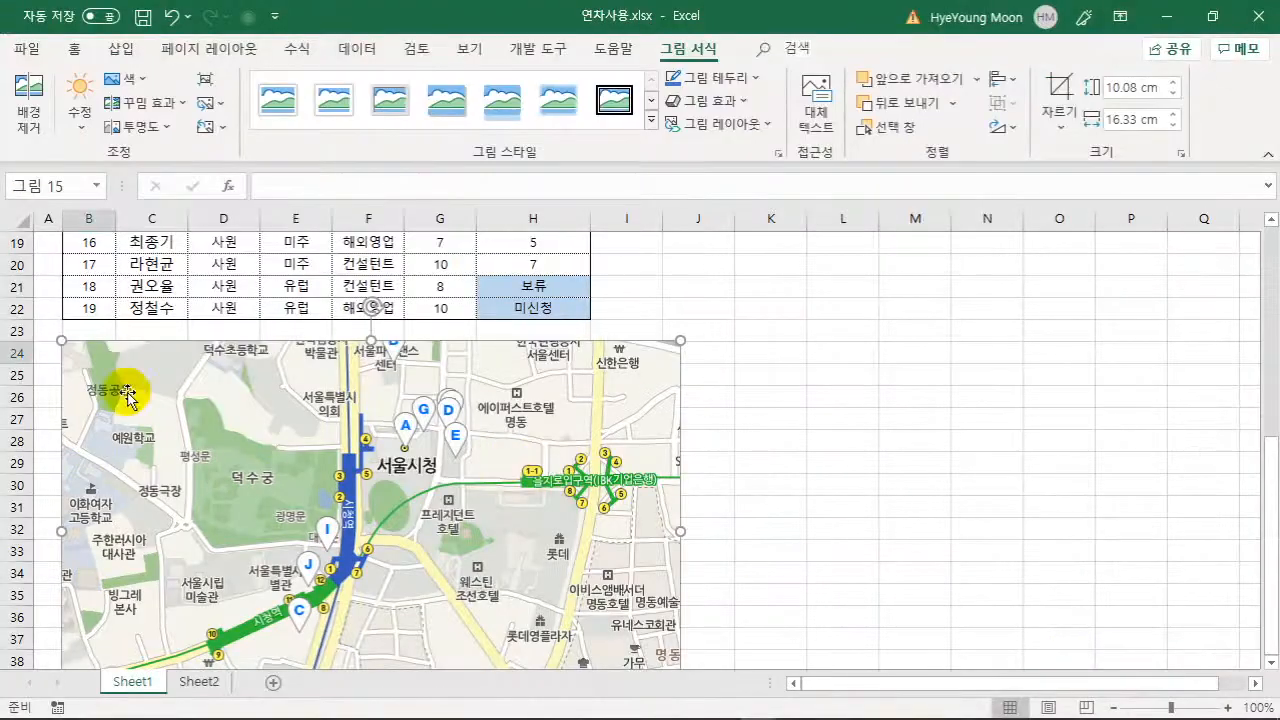
- Enlarge the map picture from its corner to 8.61 × 13.94 cm, spanning columns B–H
{"action": "scroll", "coordinate": [745, 422], "scroll_direction": "down", "scroll_amount": 2}
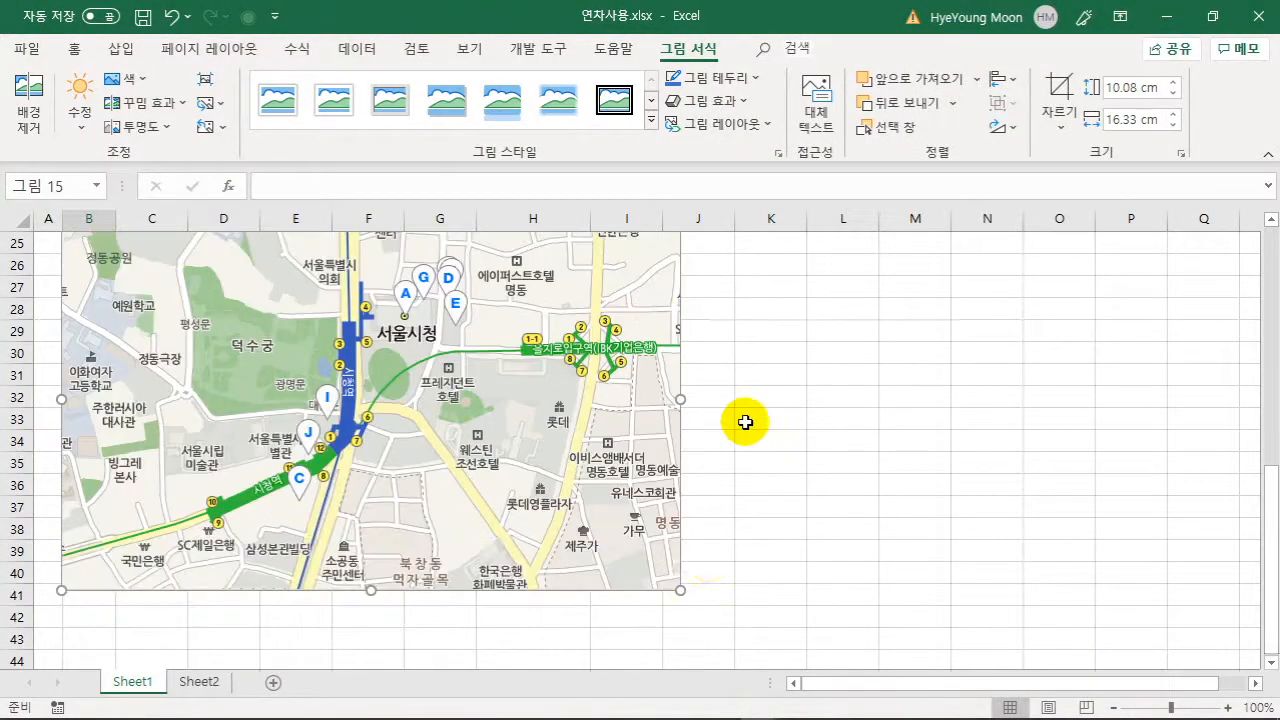
{"action": "left_click_drag", "start_coordinate": [676, 588], "coordinate": [550, 512]}
{"action": "scroll", "coordinate": [597, 529], "scroll_direction": "up", "scroll_amount": 2}
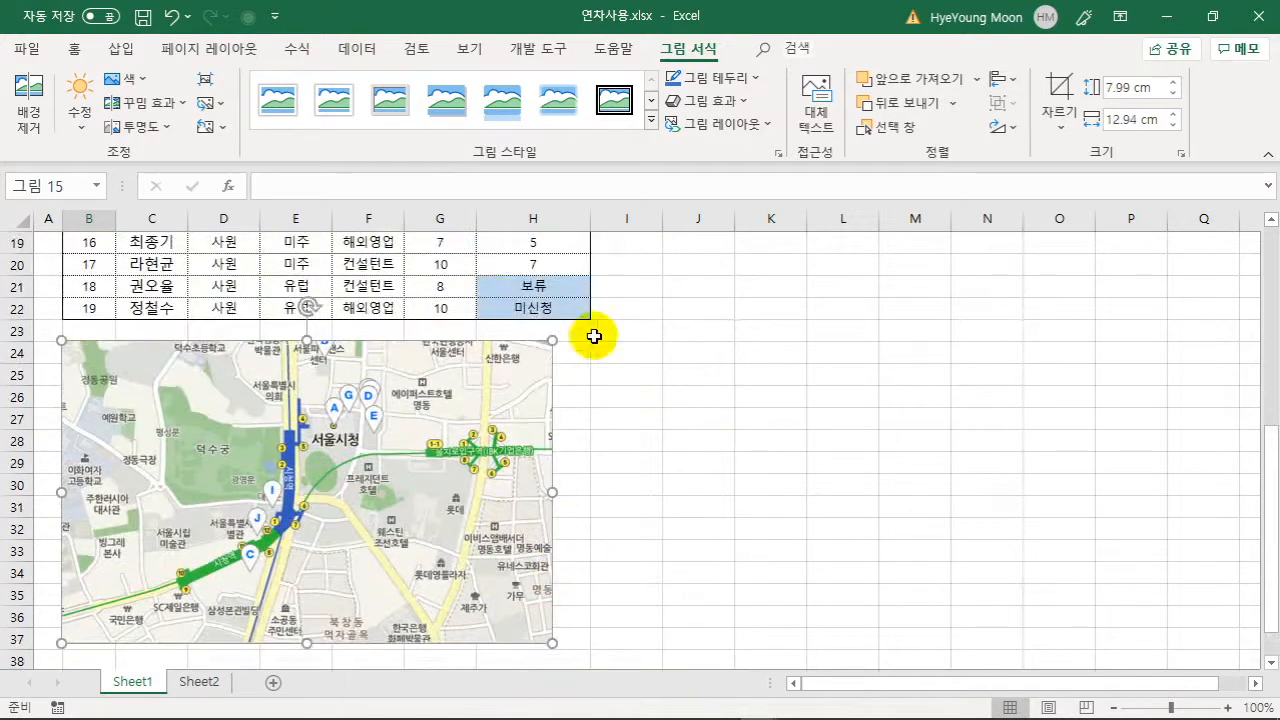
{"action": "left_click_drag", "start_coordinate": [551, 337], "coordinate": [588, 318]}
{"action": "left_click_drag", "start_coordinate": [429, 366], "coordinate": [431, 381]}
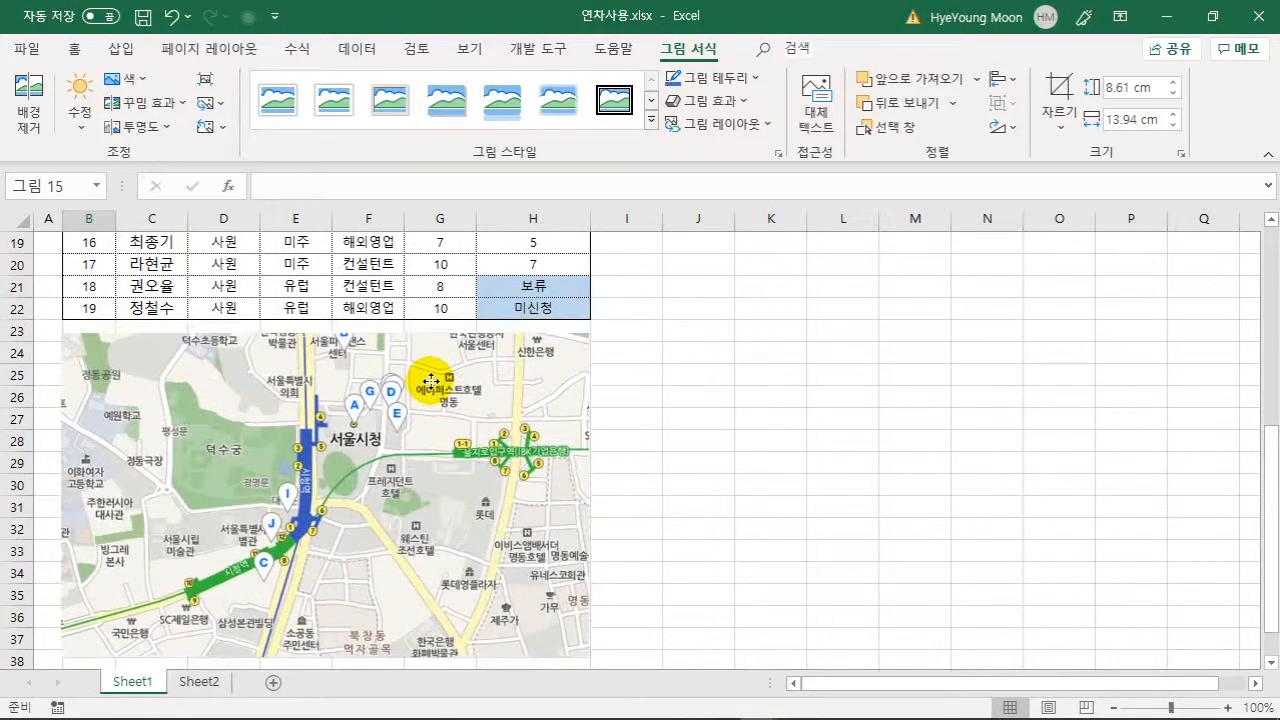
{"action": "left_click", "coordinate": [690, 397]}
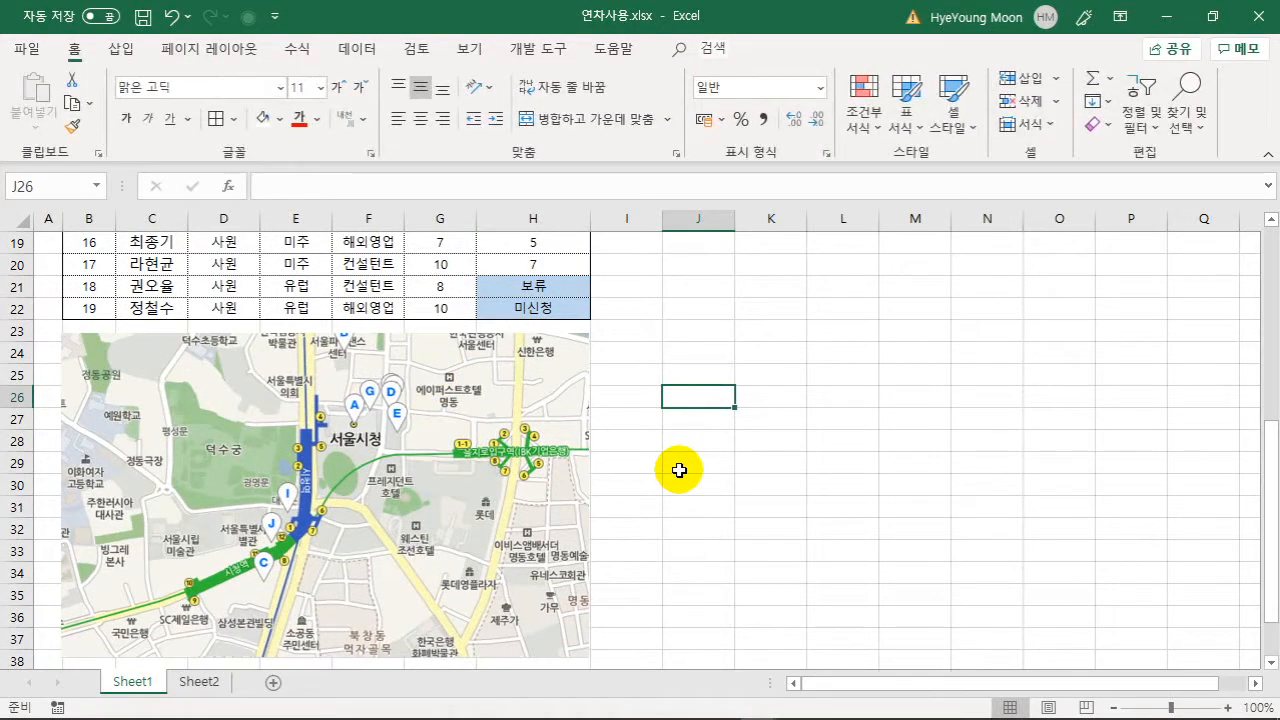
{"action": "left_click", "coordinate": [298, 428]}
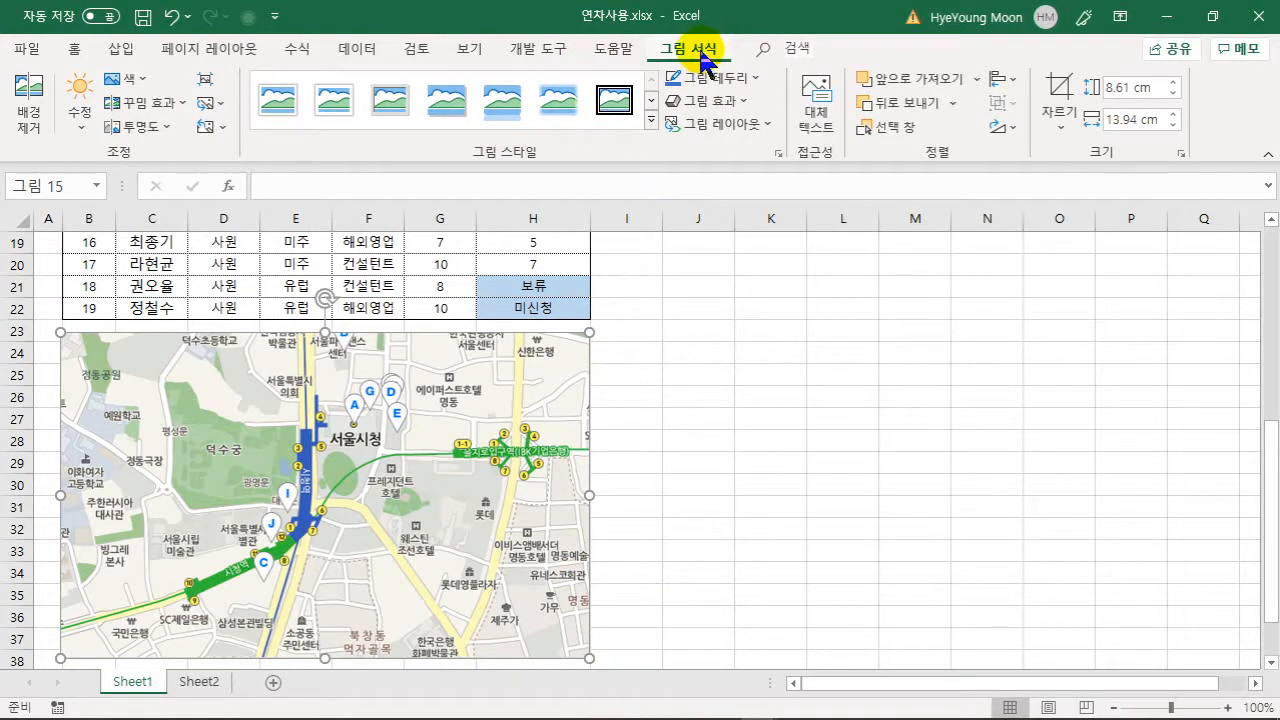
- Apply a rounded, soft-edged picture style from the gallery to the map
{"action": "left_click", "coordinate": [651, 122]}
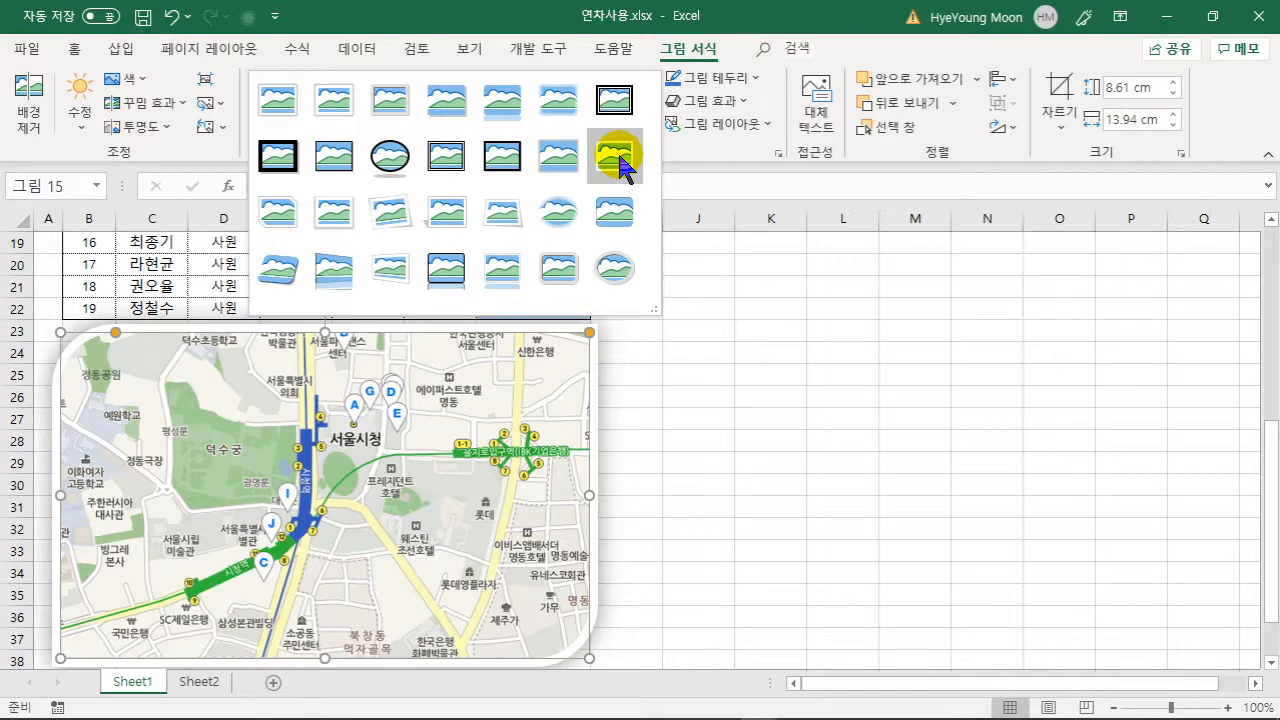
{"action": "left_click", "coordinate": [619, 163]}
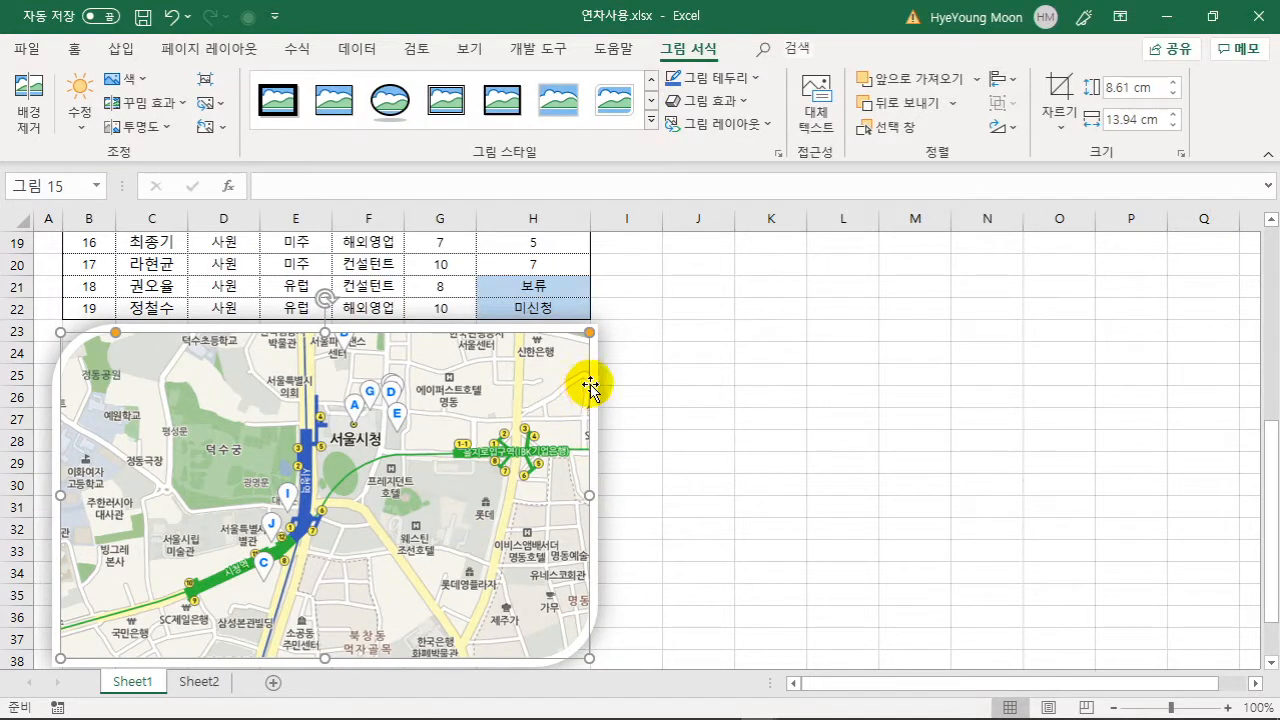
{"action": "left_click", "coordinate": [685, 420]}
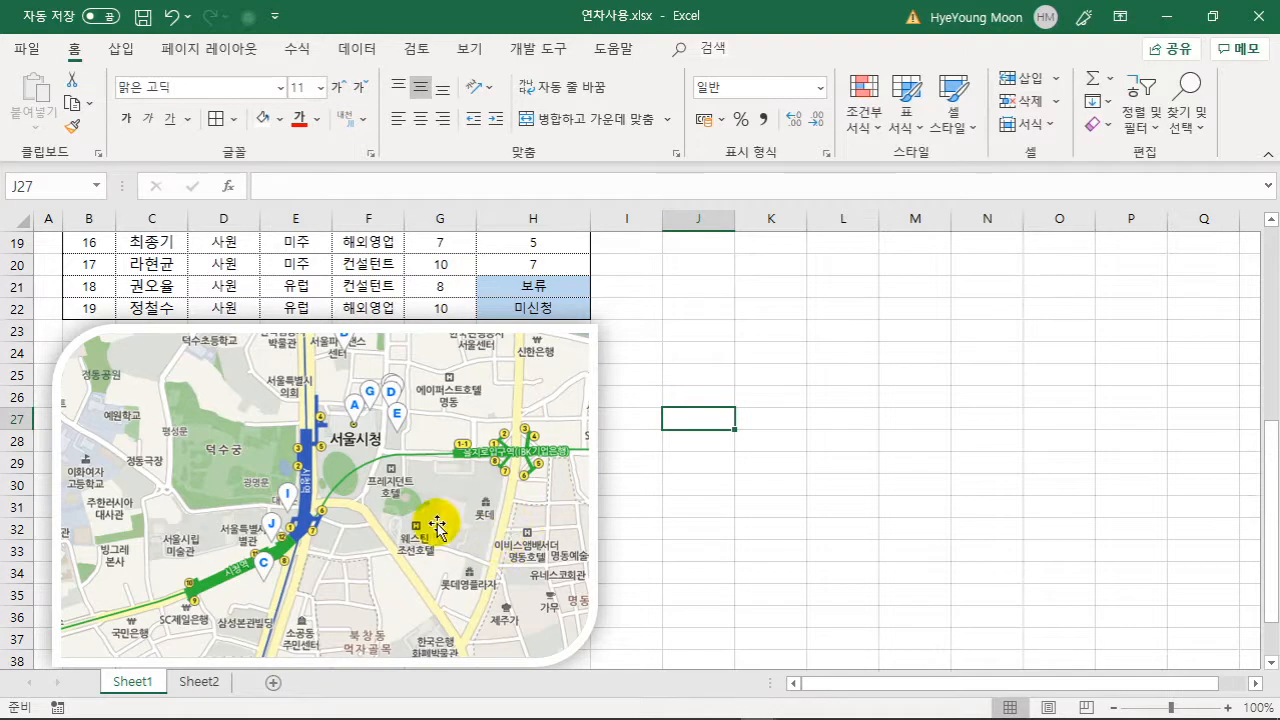
- Nudge the map slightly down and left and give it a 3pt border
{"action": "left_click_drag", "start_coordinate": [489, 465], "coordinate": [448, 484]}
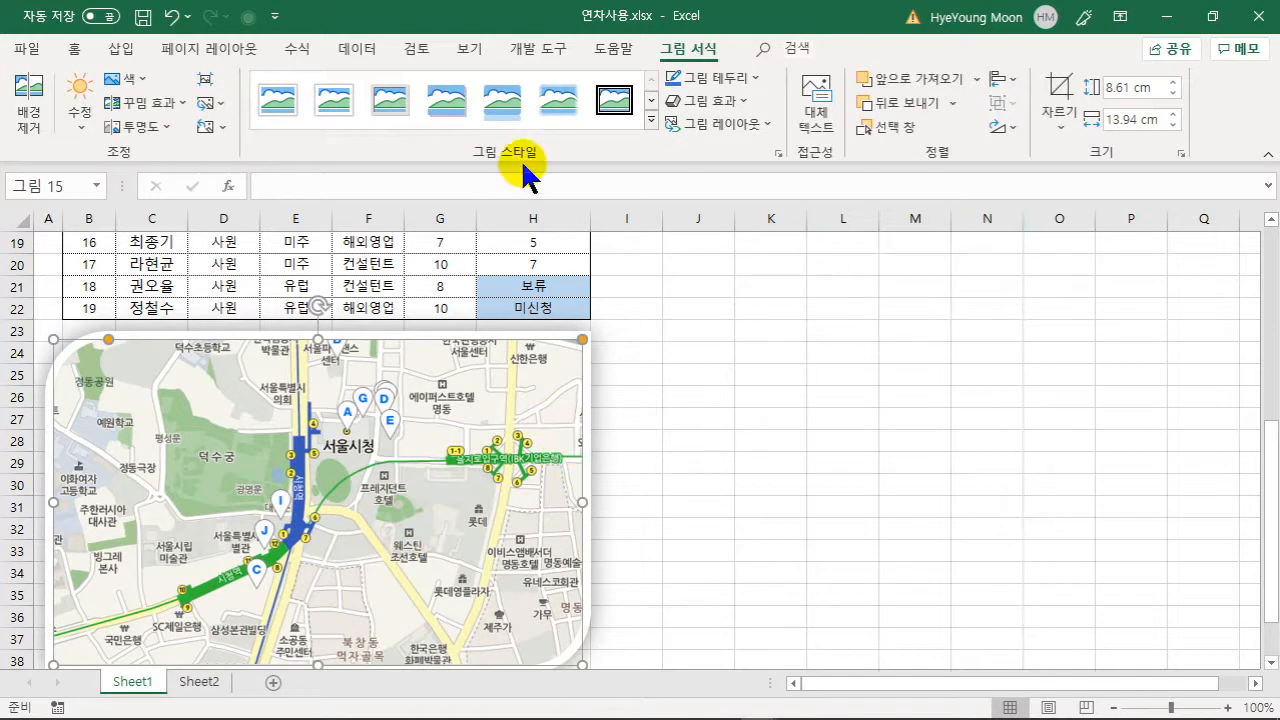
{"action": "left_click", "coordinate": [765, 77]}
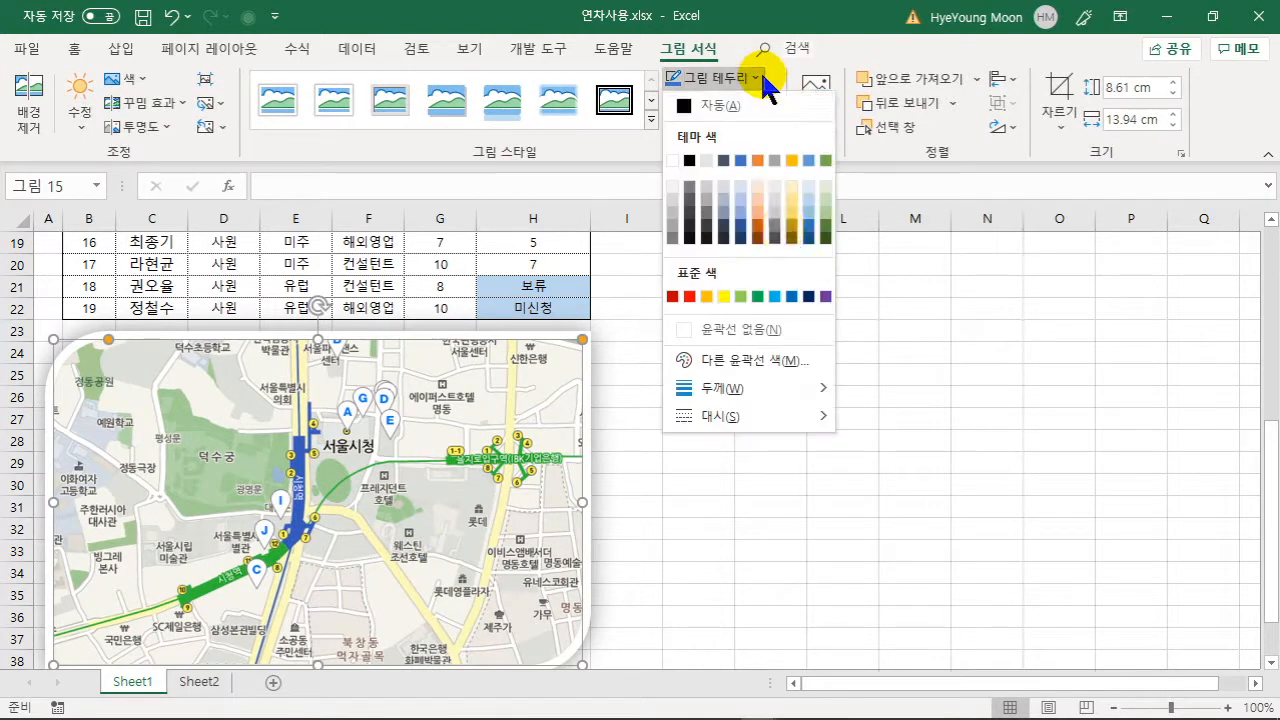
{"action": "mouse_move", "coordinate": [785, 390]}
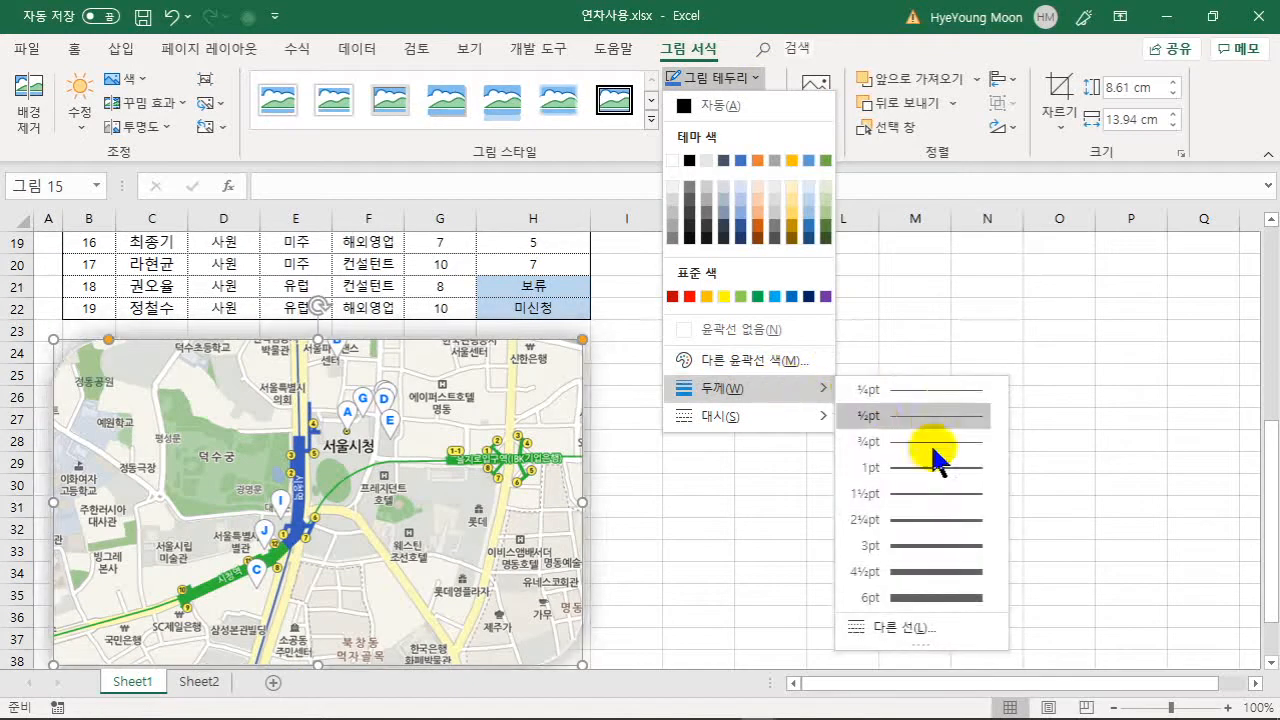
{"action": "left_click", "coordinate": [926, 548]}
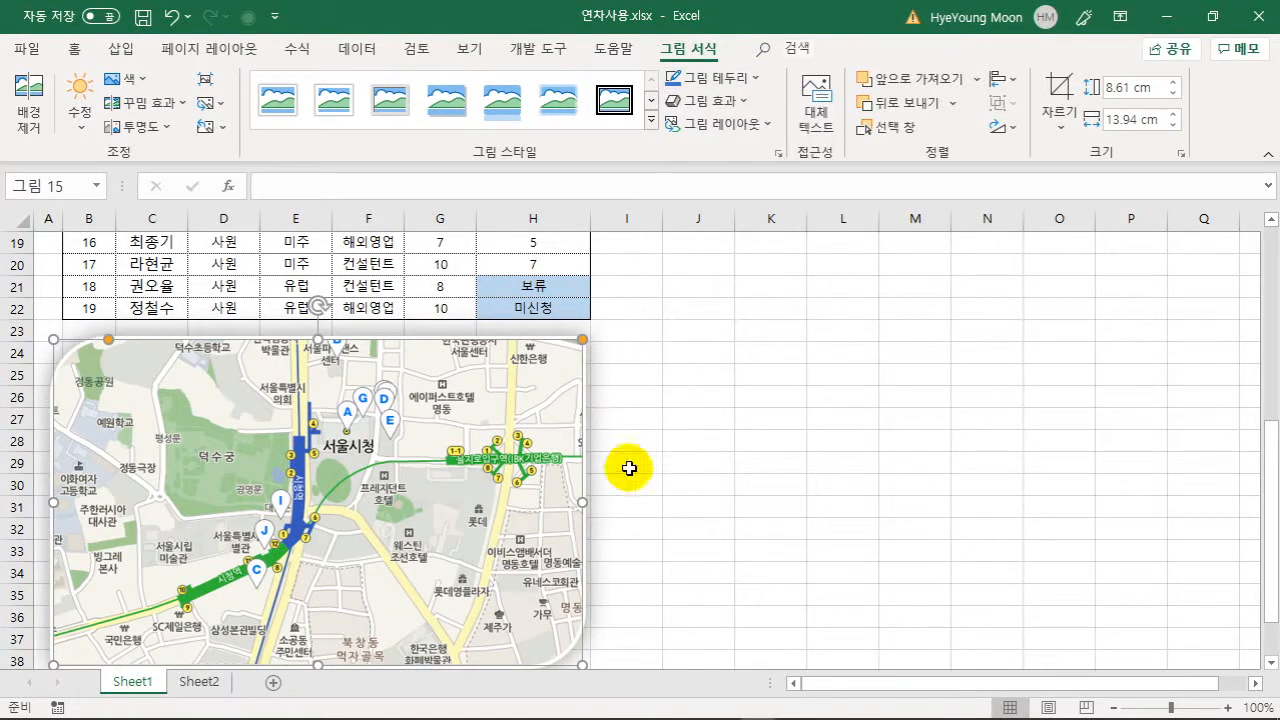
{"action": "left_click", "coordinate": [655, 423]}
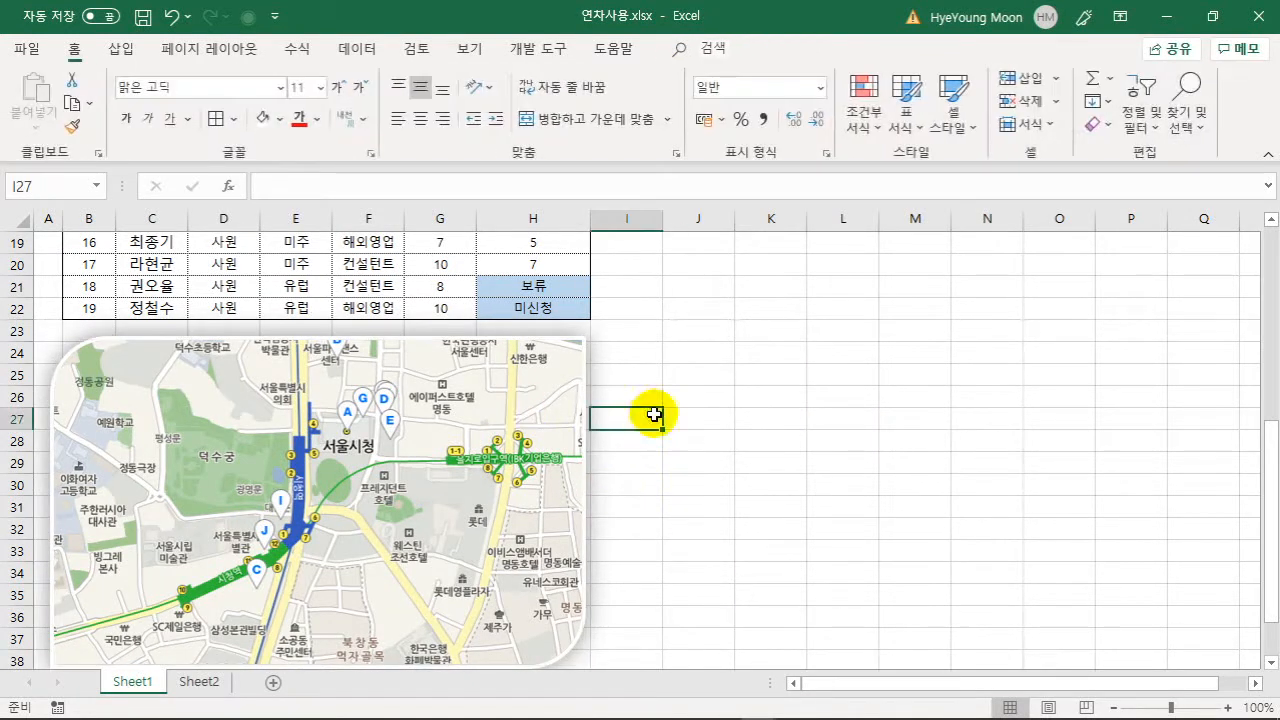
{"action": "left_click", "coordinate": [447, 388]}
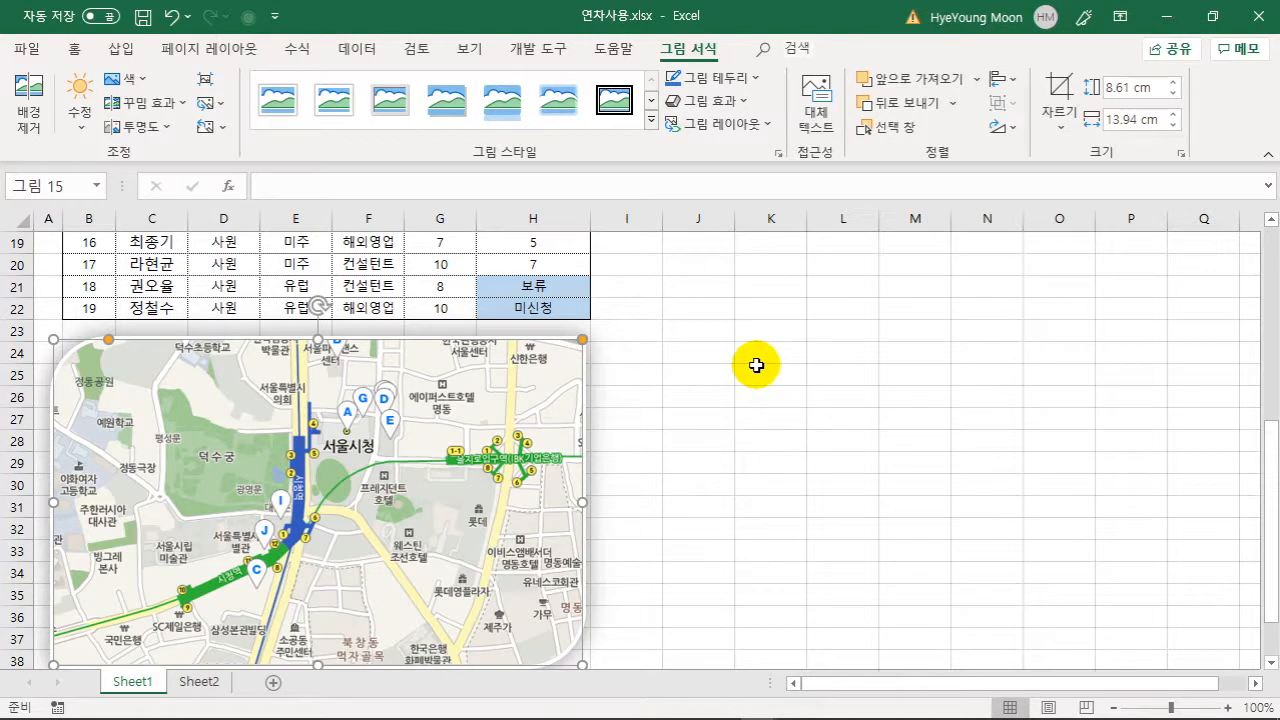
{"action": "left_click", "coordinate": [840, 444]}
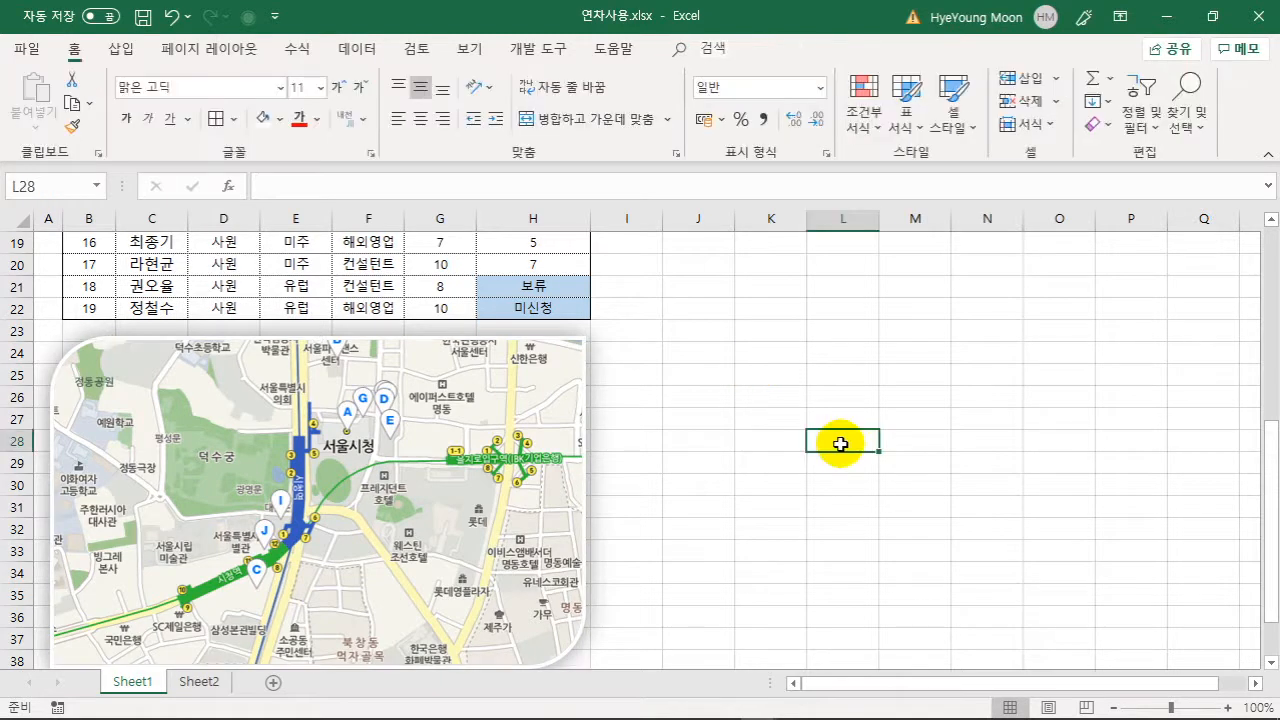
- Delete the spare approval-box picture beside the leave table, keeping the linked 결재 box
{"action": "scroll", "coordinate": [723, 443], "scroll_direction": "up", "scroll_amount": 6}
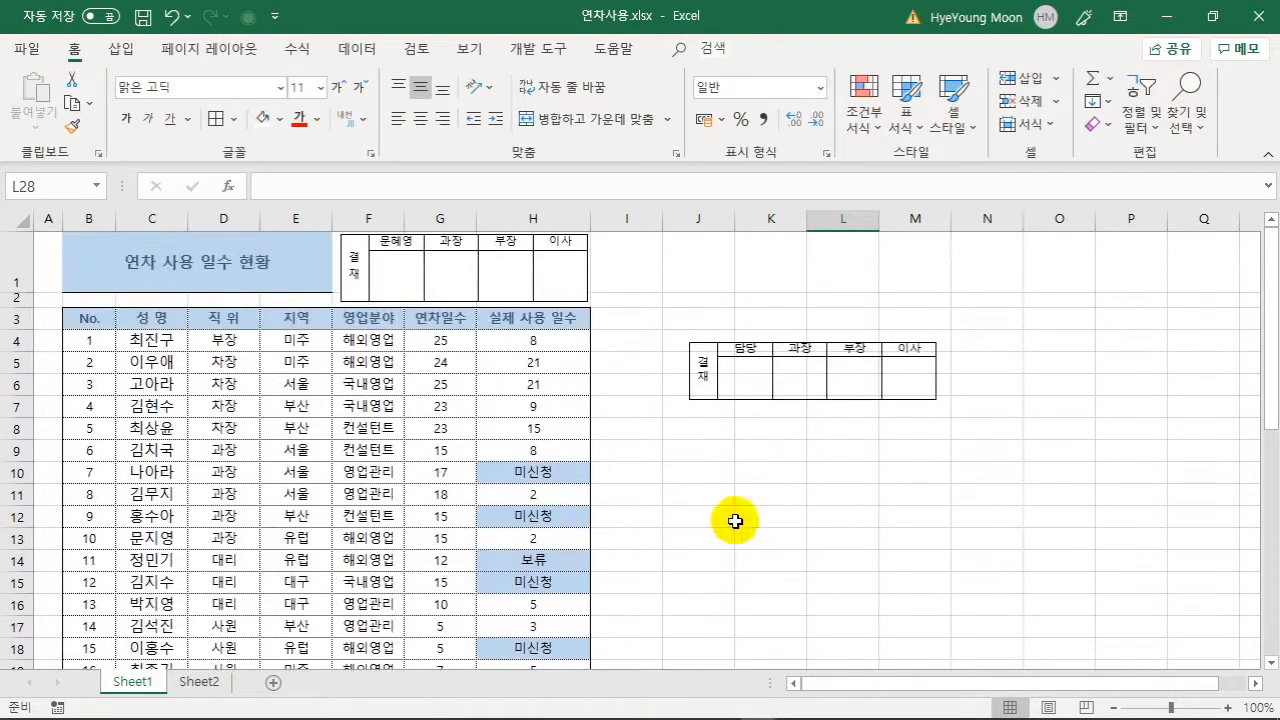
{"action": "left_click", "coordinate": [737, 496]}
{"action": "left_click", "coordinate": [778, 390]}
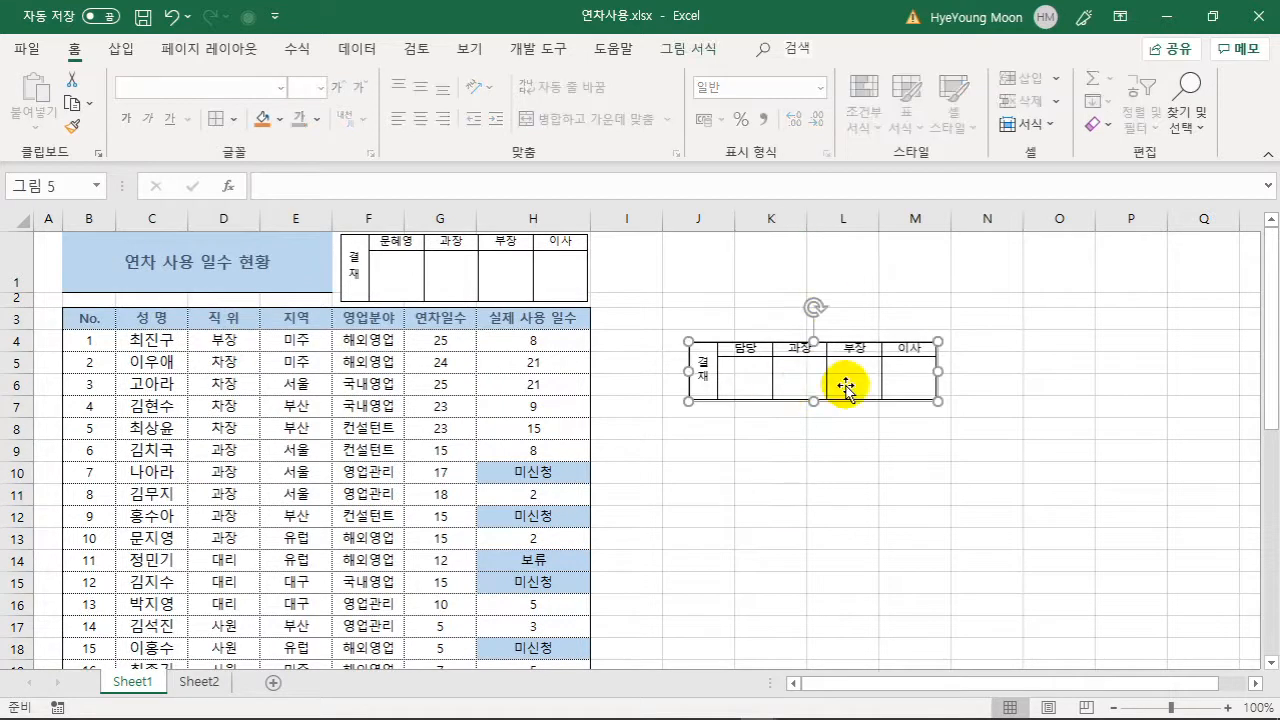
{"action": "key", "text": "Delete"}
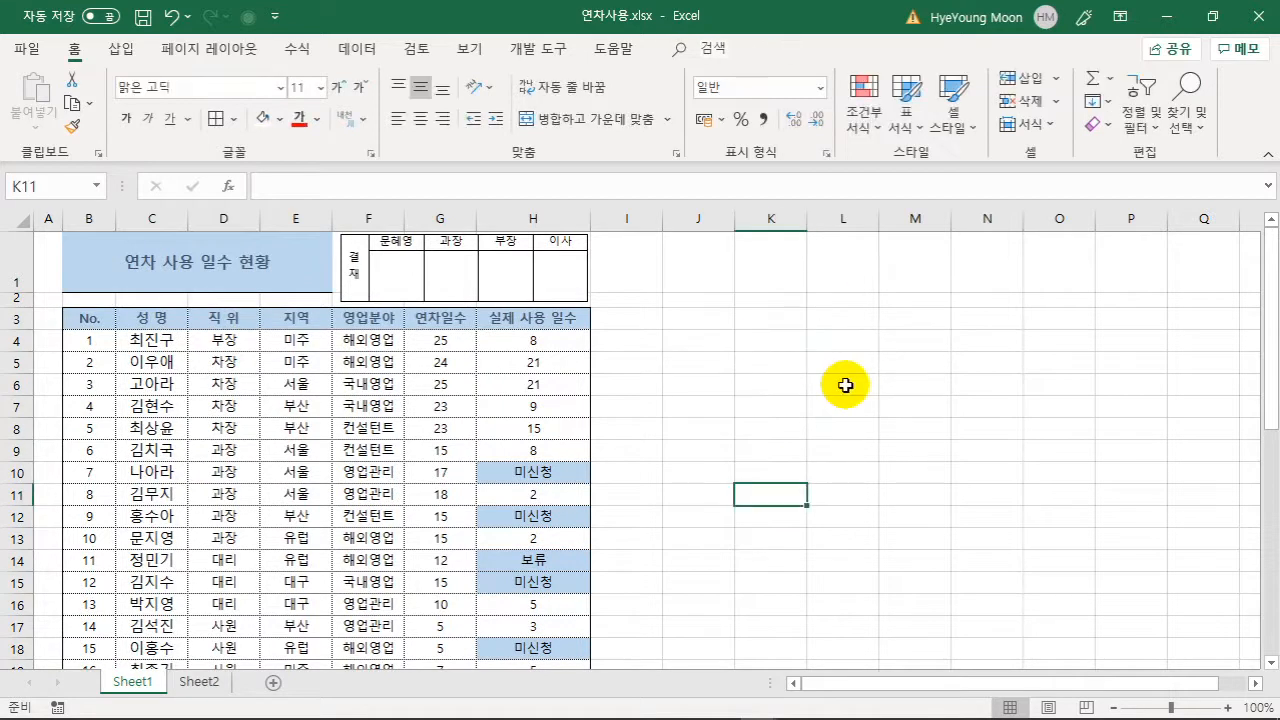
{"action": "left_click", "coordinate": [704, 323]}
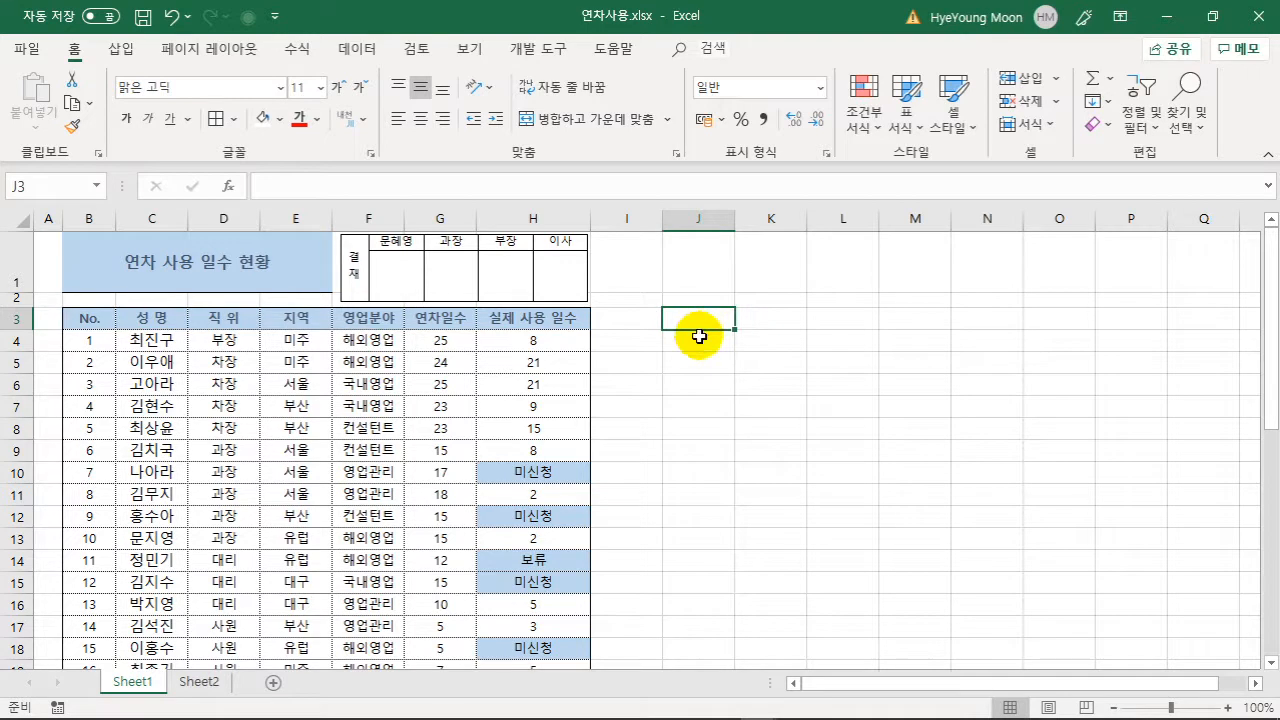
- Autofill 월–일 down J3:J9 and repeating 1사분기–4사분기 labels down K3:K9
{"action": "type", "text": "워"}
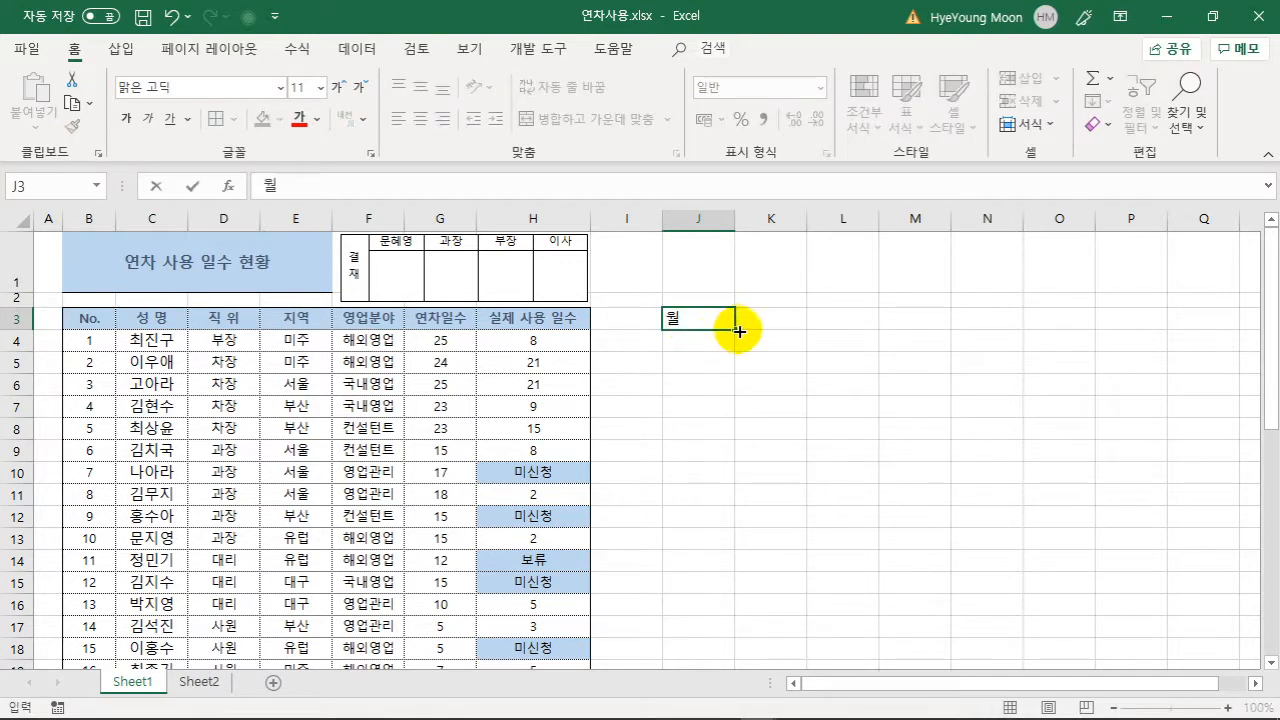
{"action": "left_click_drag", "start_coordinate": [737, 331], "coordinate": [722, 452]}
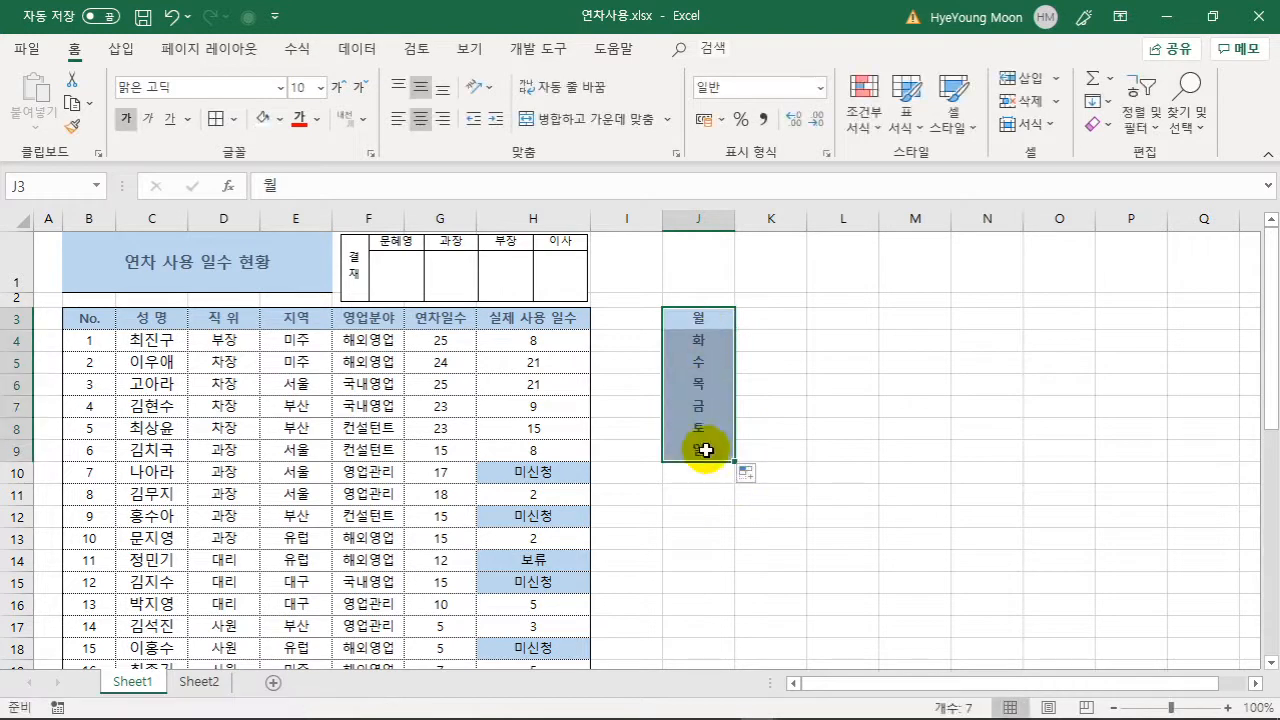
{"action": "left_click", "coordinate": [777, 309]}
{"action": "type", "text": "1"}
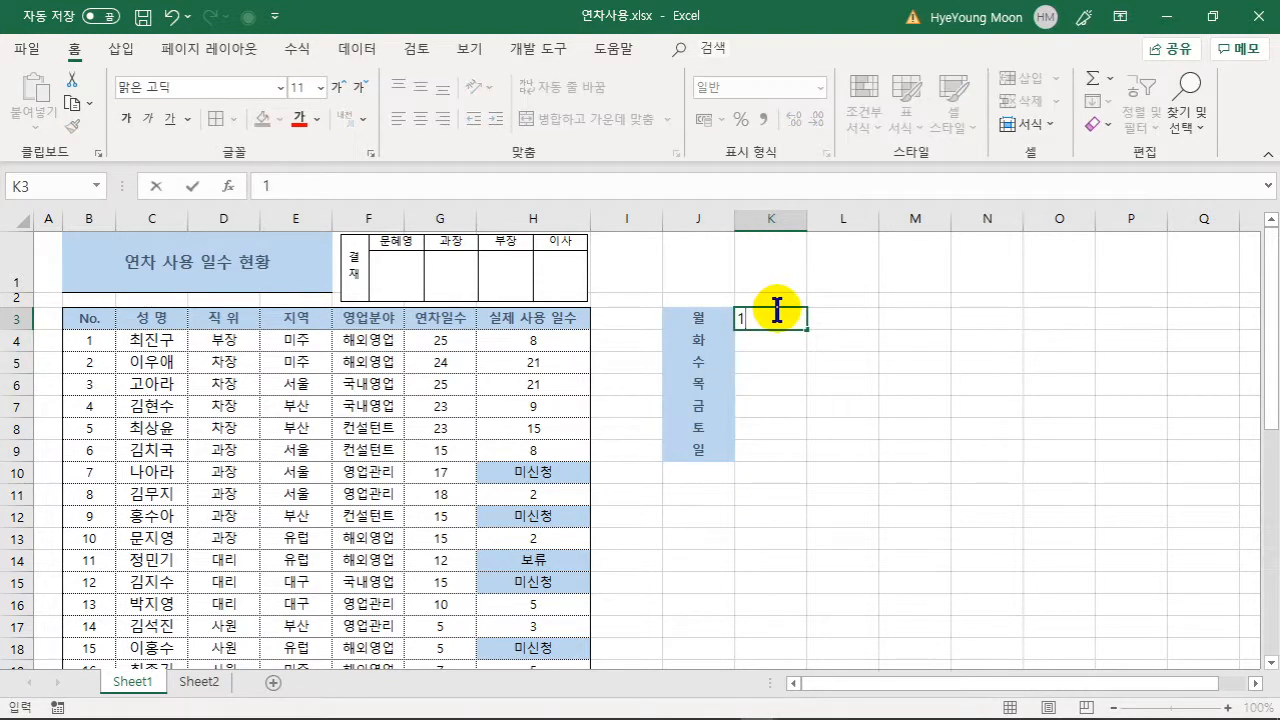
{"action": "type", "text": "사분기"}
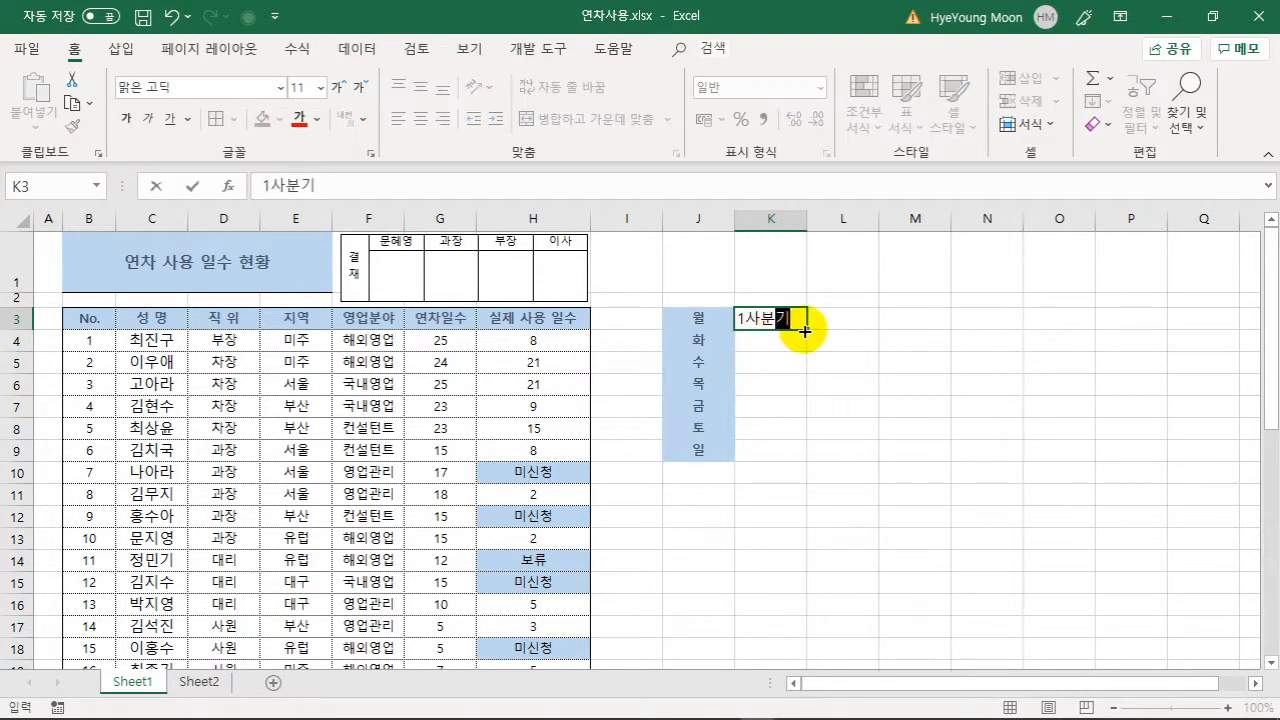
{"action": "left_click_drag", "start_coordinate": [807, 331], "coordinate": [805, 456]}
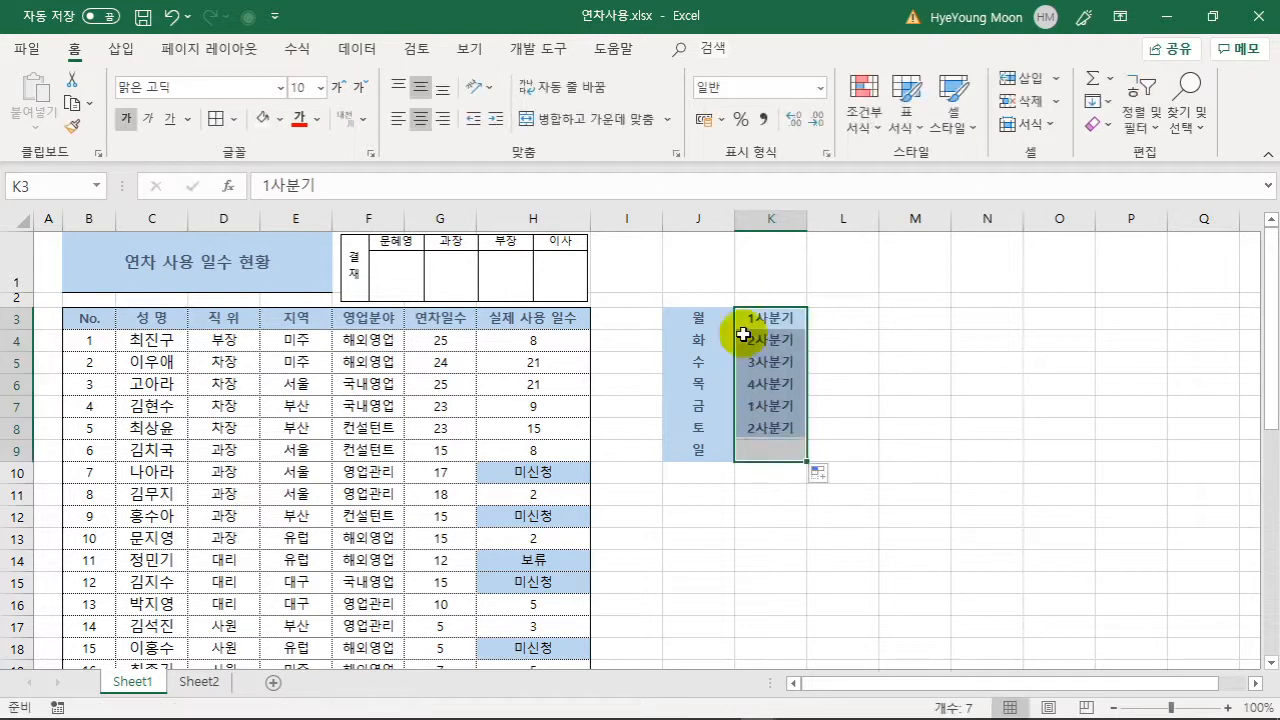
{"action": "left_click", "coordinate": [881, 421]}
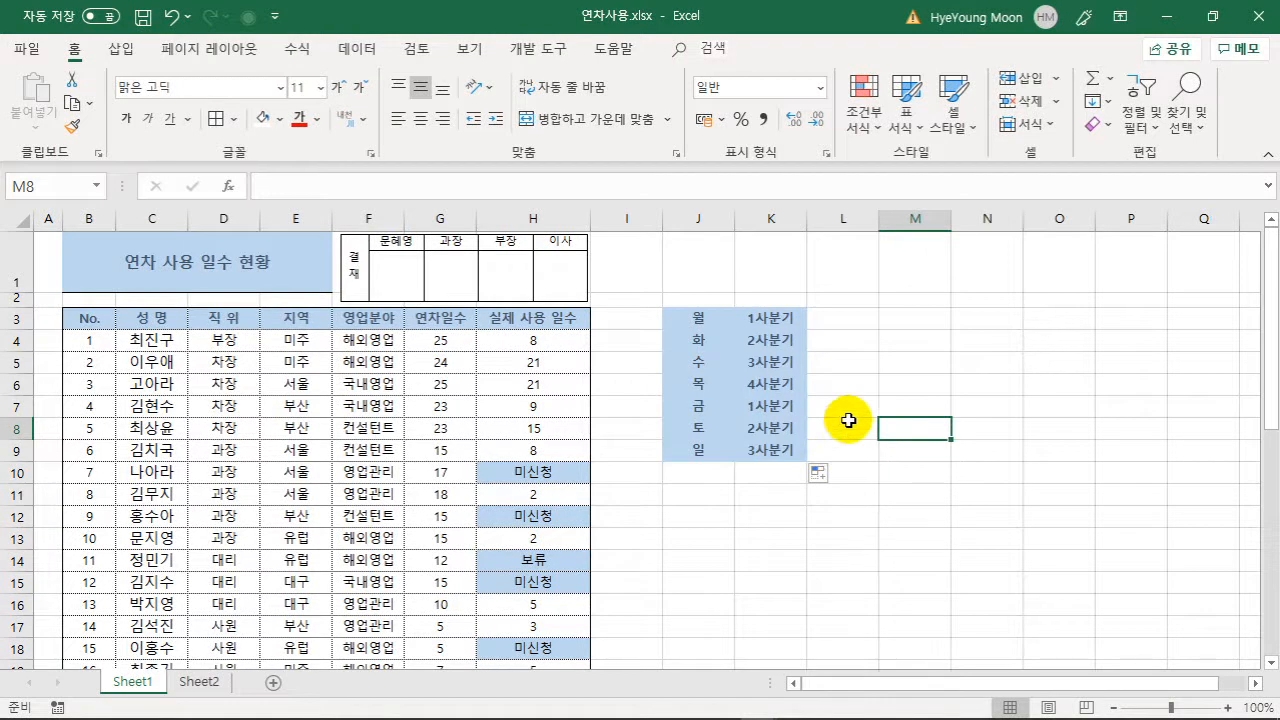
{"action": "left_click", "coordinate": [800, 452]}
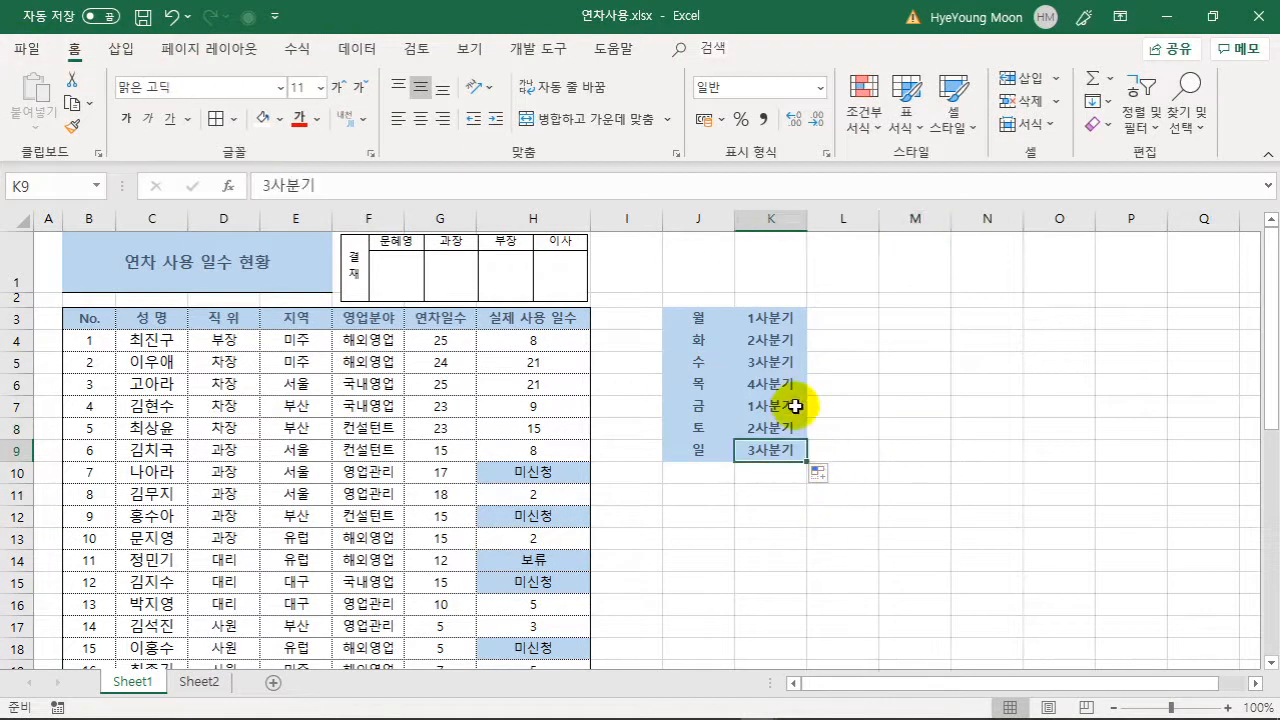
{"action": "left_click", "coordinate": [777, 312]}
{"action": "left_click_drag", "start_coordinate": [809, 328], "coordinate": [809, 328]}
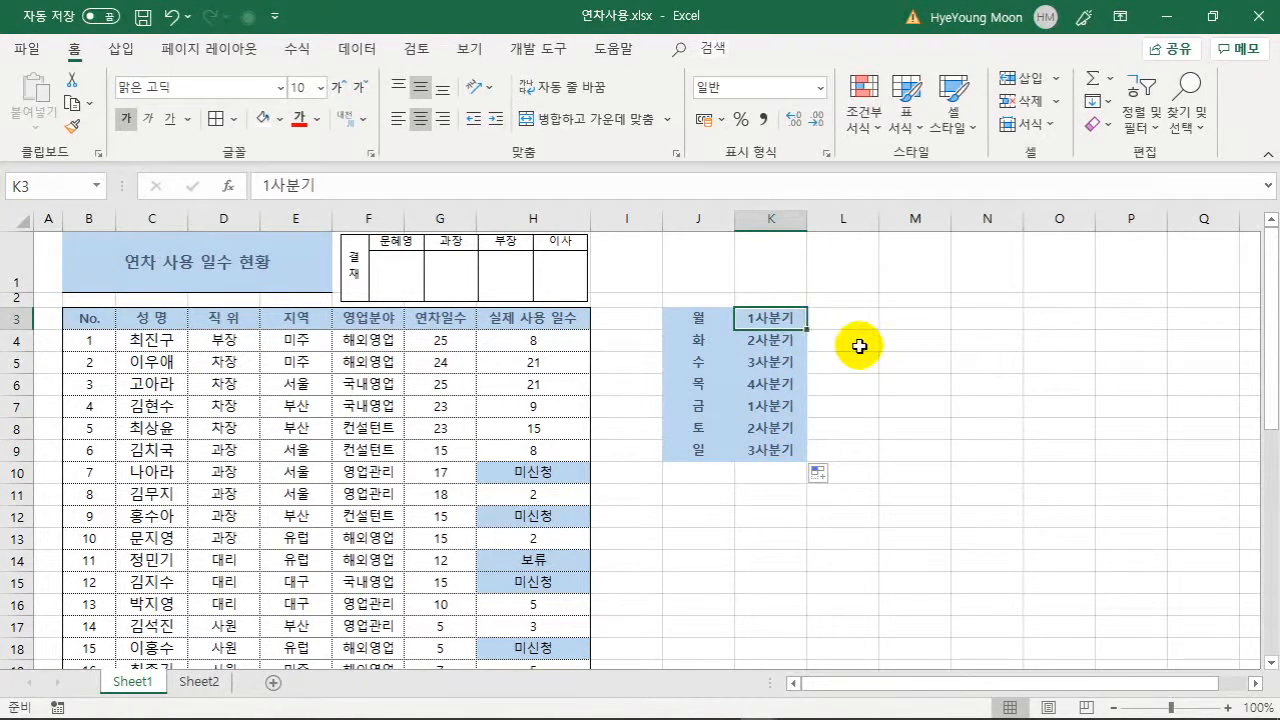
{"action": "left_click", "coordinate": [855, 342]}
- Review the advanced direction-after-Enter setting in Excel Options, then cancel without changes
{"action": "left_click", "coordinate": [22, 52]}
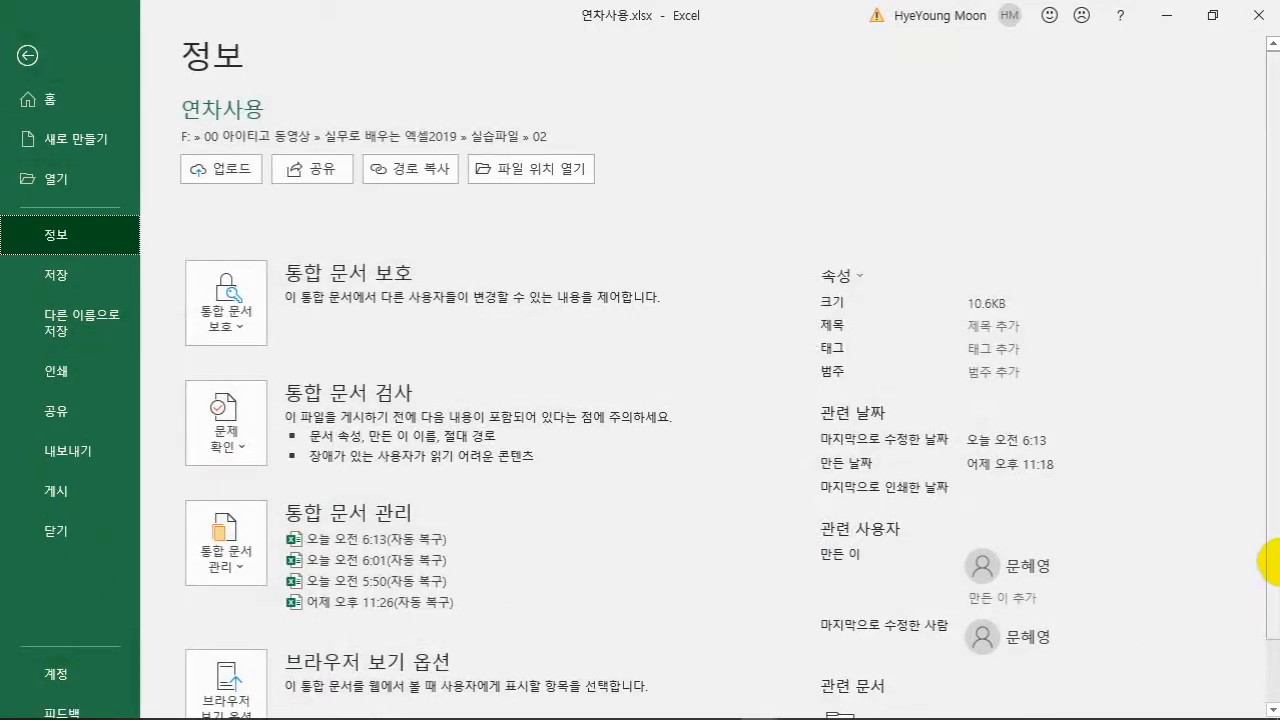
{"action": "left_click_drag", "start_coordinate": [1268, 572], "coordinate": [1268, 655]}
{"action": "left_click", "coordinate": [68, 683]}
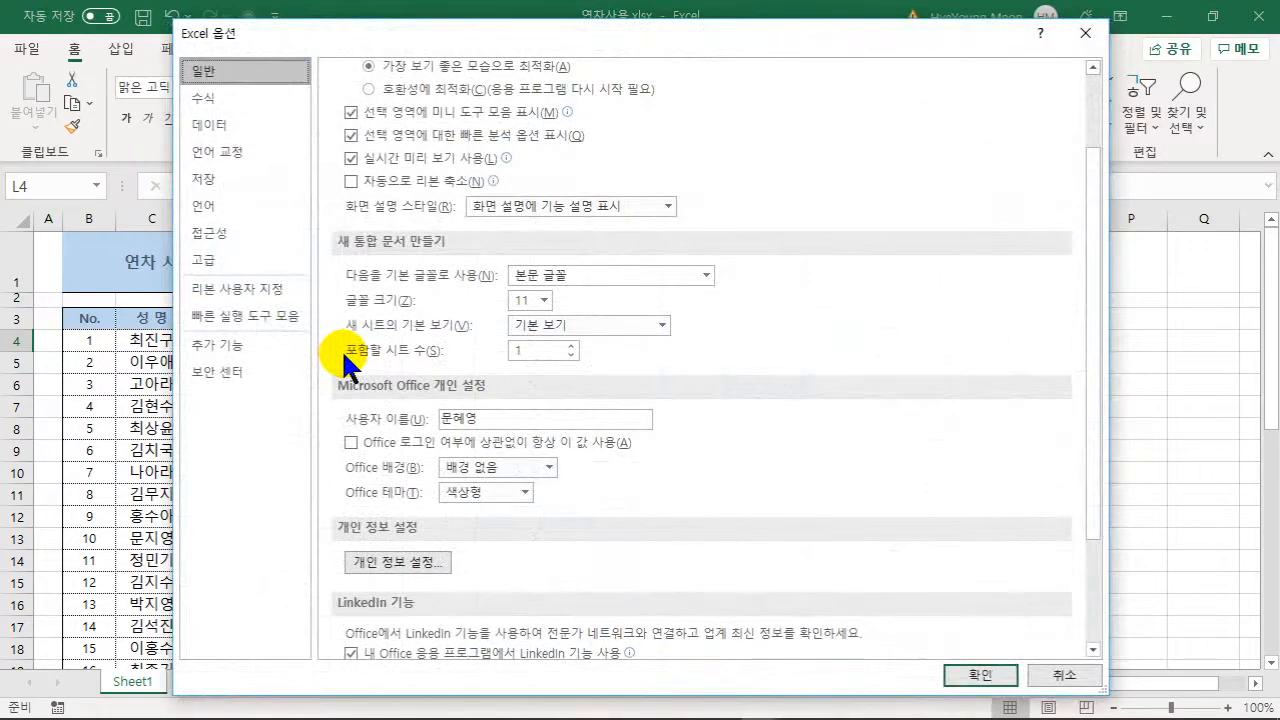
{"action": "left_click", "coordinate": [205, 262]}
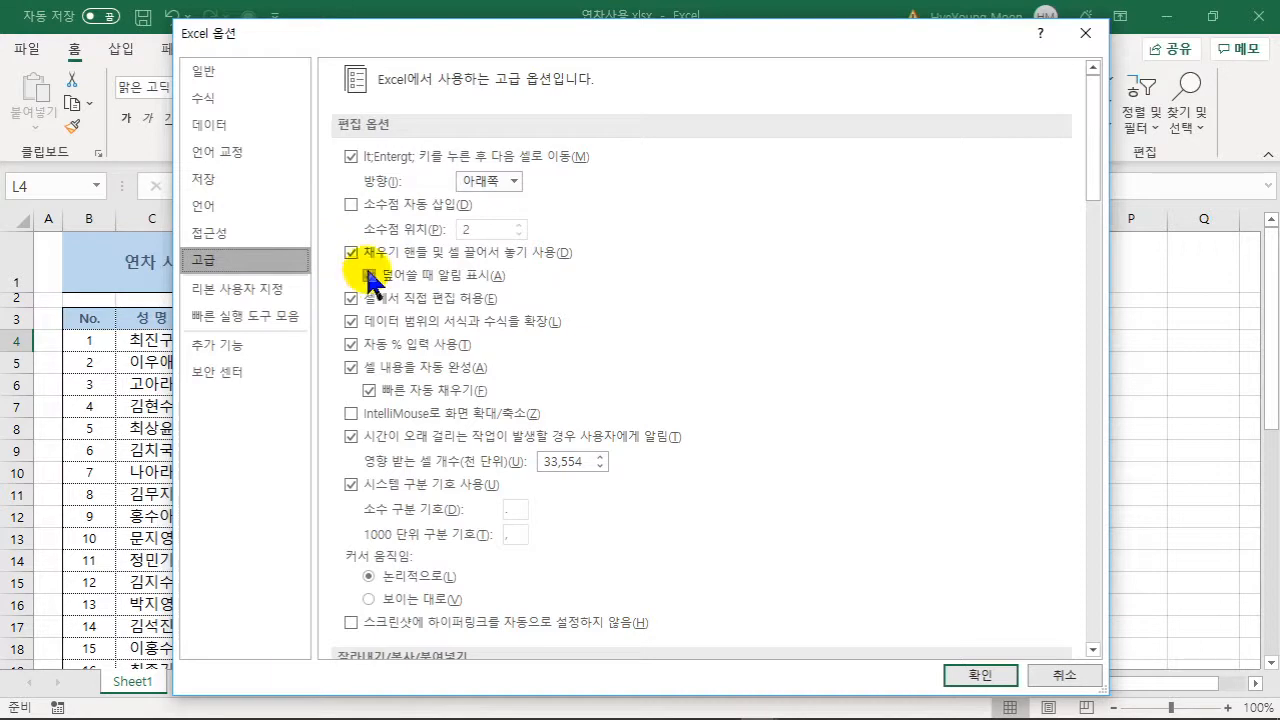
{"action": "left_click", "coordinate": [514, 182]}
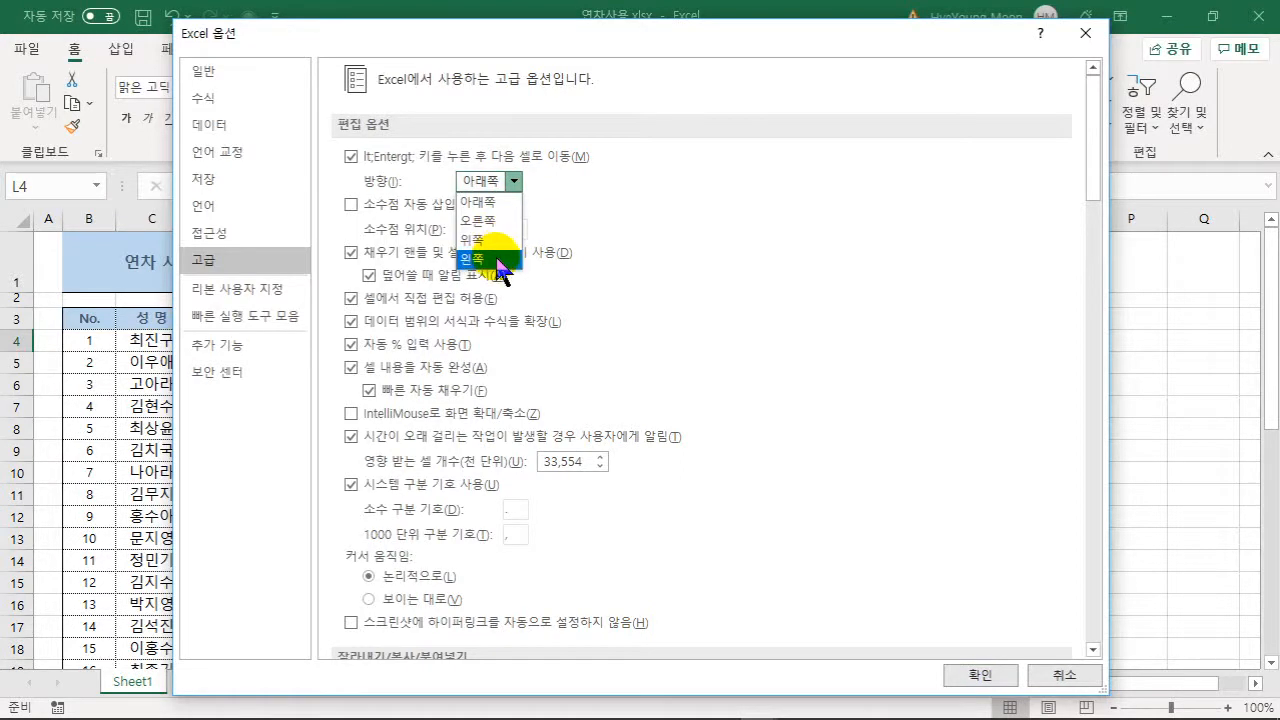
{"action": "left_click", "coordinate": [652, 200]}
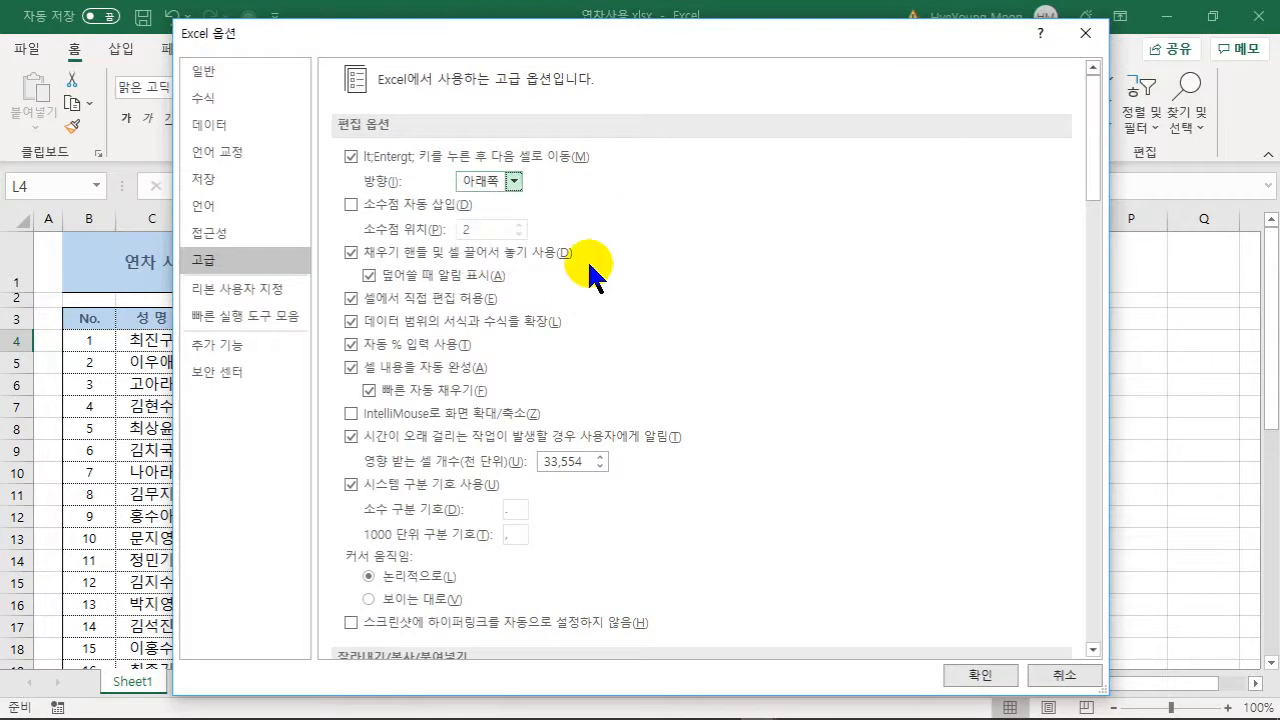
{"action": "left_click", "coordinate": [1055, 675]}
{"action": "left_click", "coordinate": [812, 536]}
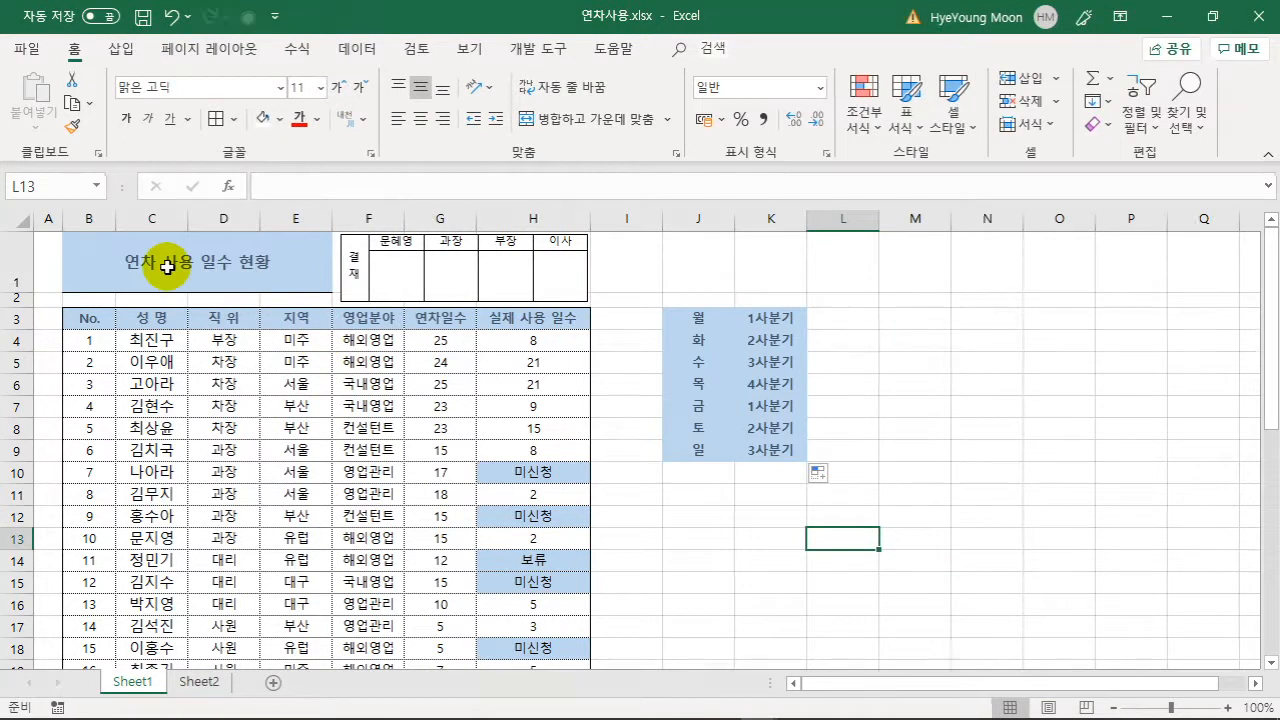
- Give the 영업분야 entries F4:F22 distributed horizontal alignment
{"action": "left_click", "coordinate": [387, 339]}
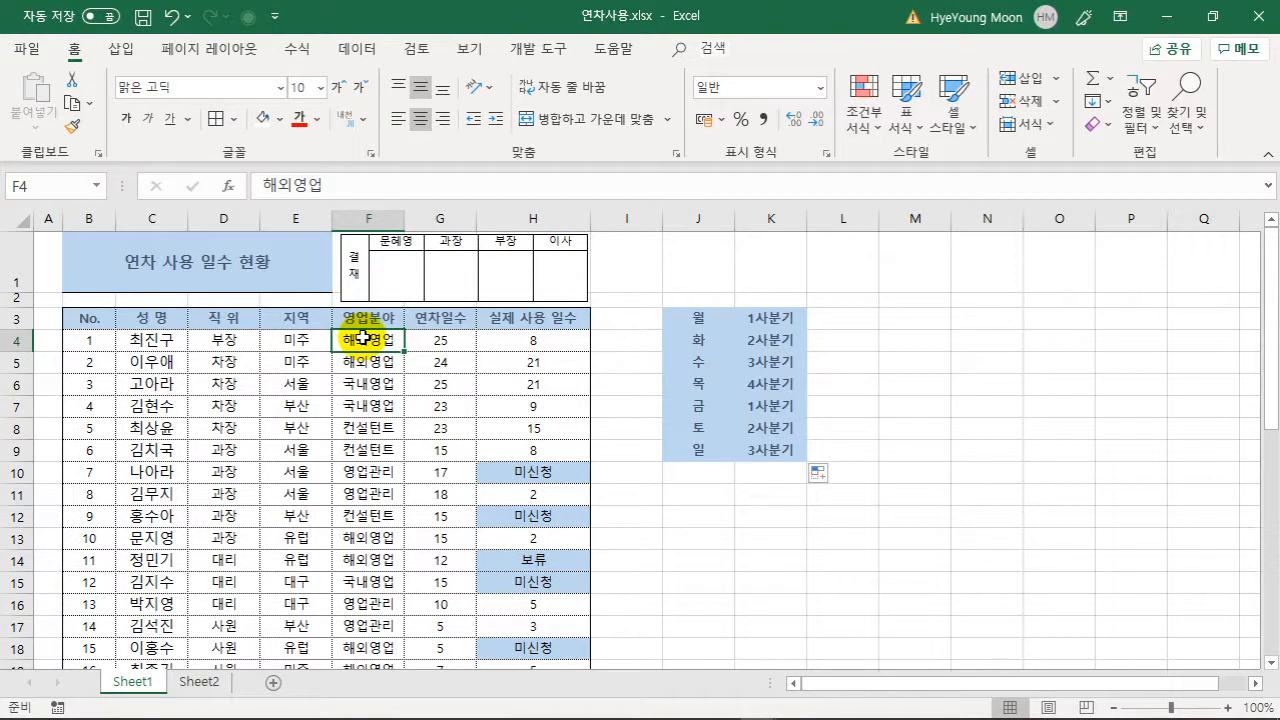
{"action": "left_click_drag", "start_coordinate": [405, 220], "coordinate": [419, 220]}
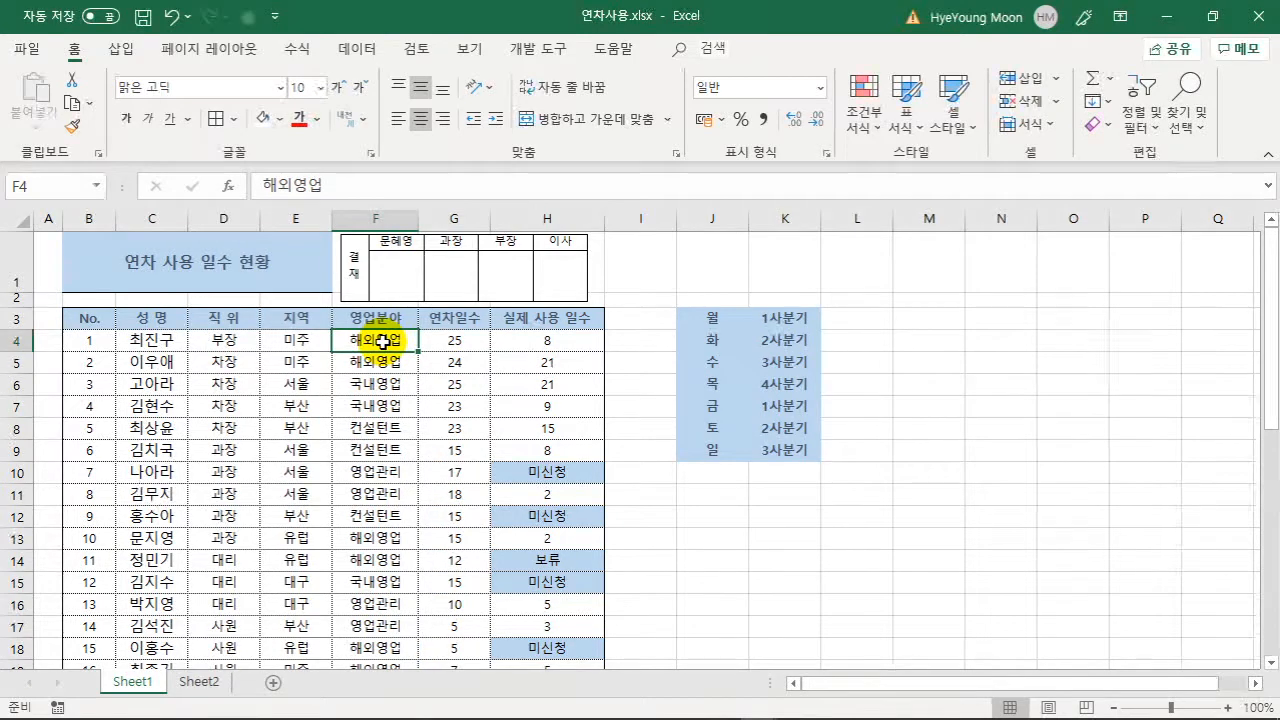
{"action": "key", "text": "ctrl+shift+Down"}
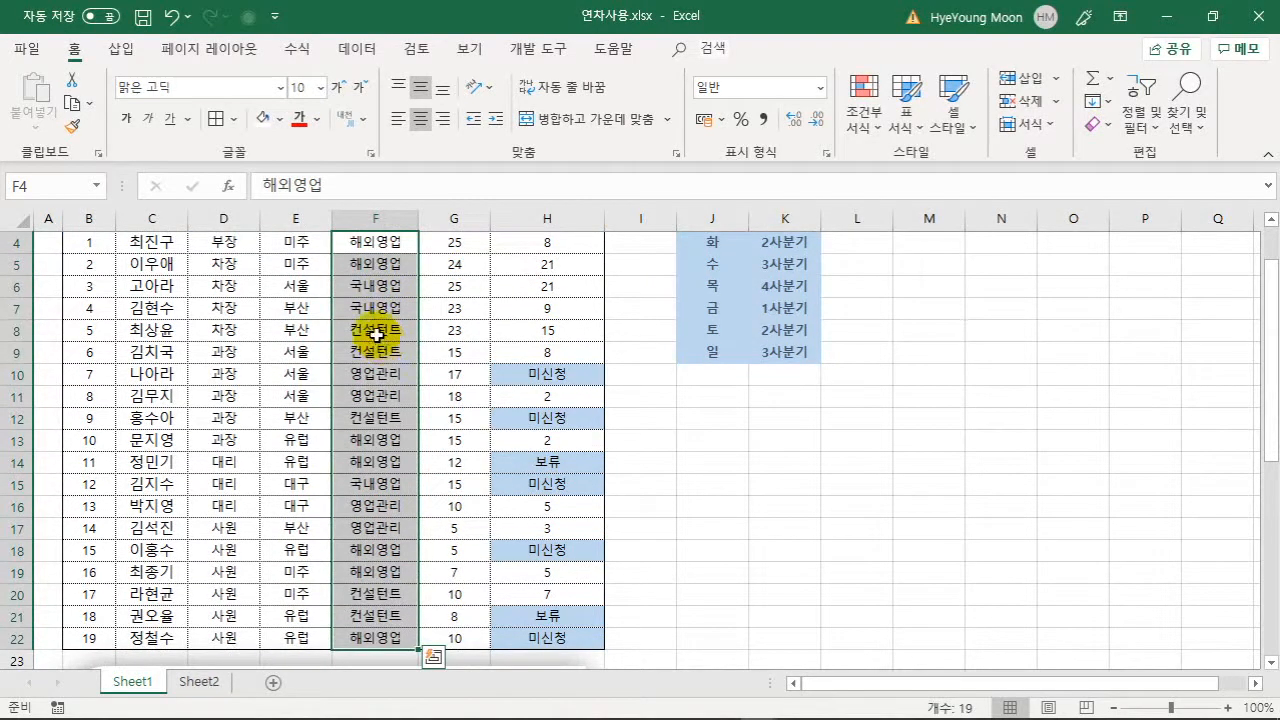
{"action": "right_click", "coordinate": [381, 343]}
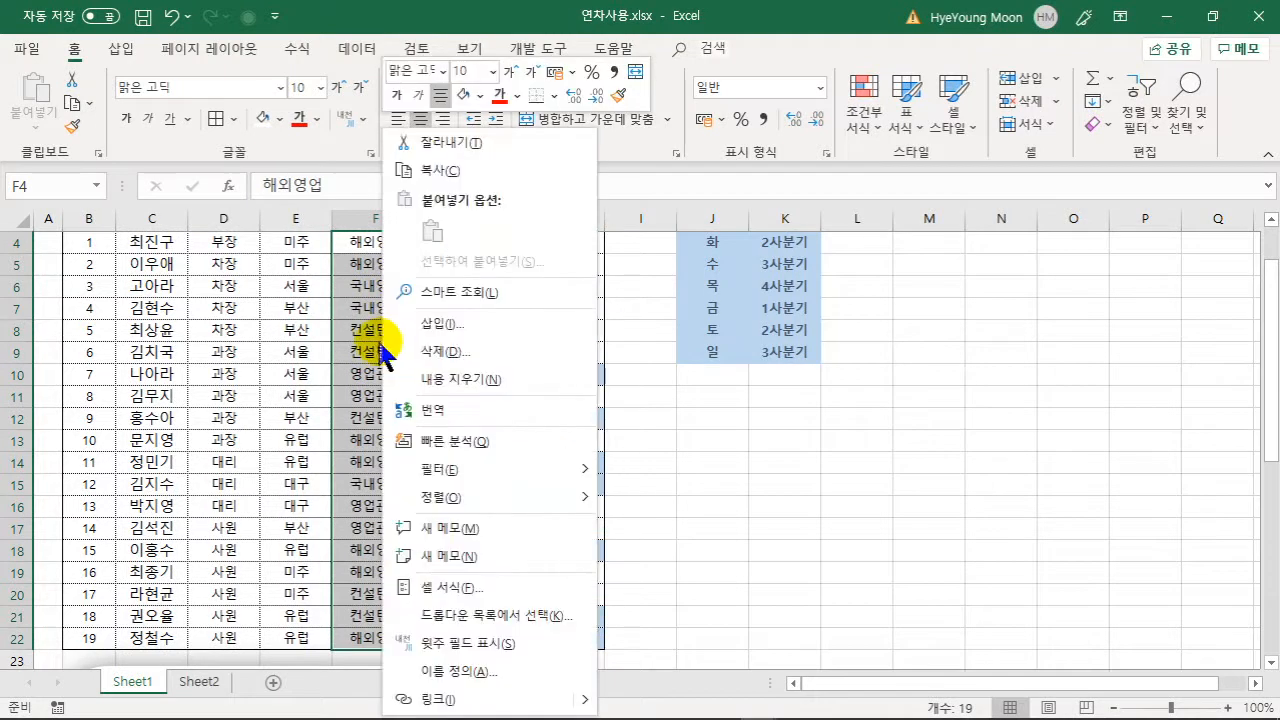
{"action": "left_click", "coordinate": [432, 588]}
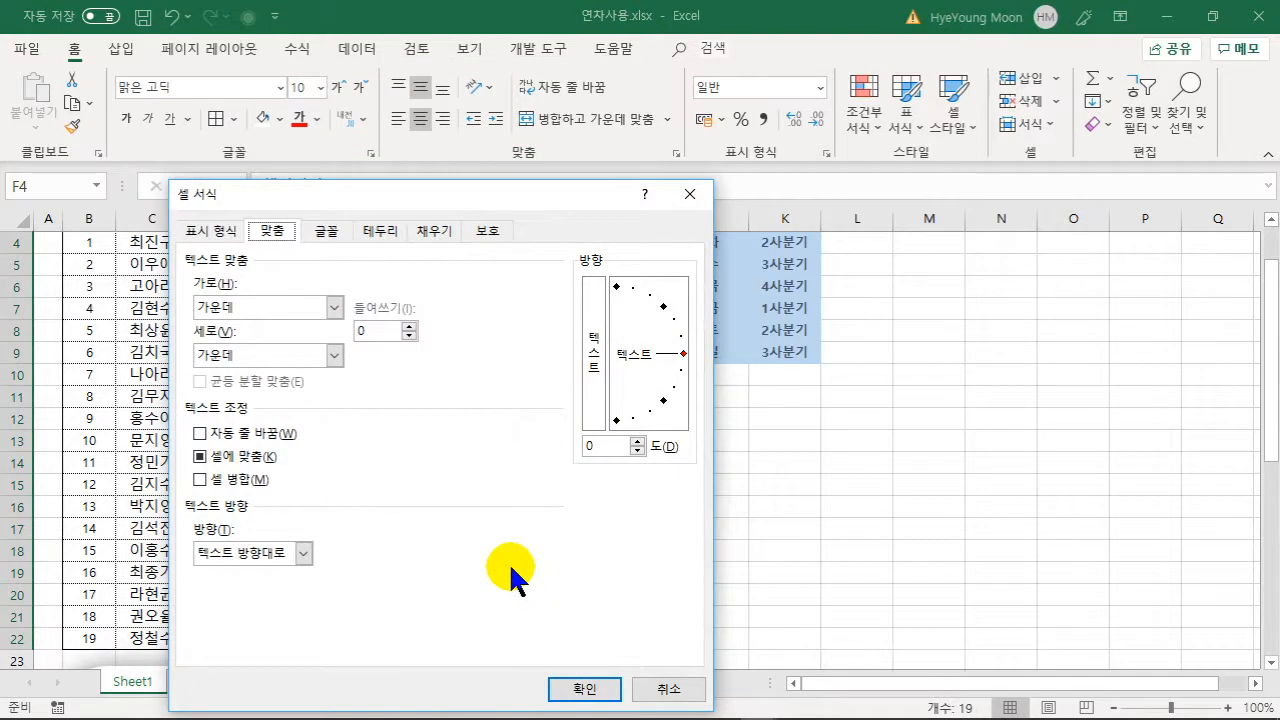
{"action": "left_click", "coordinate": [237, 309]}
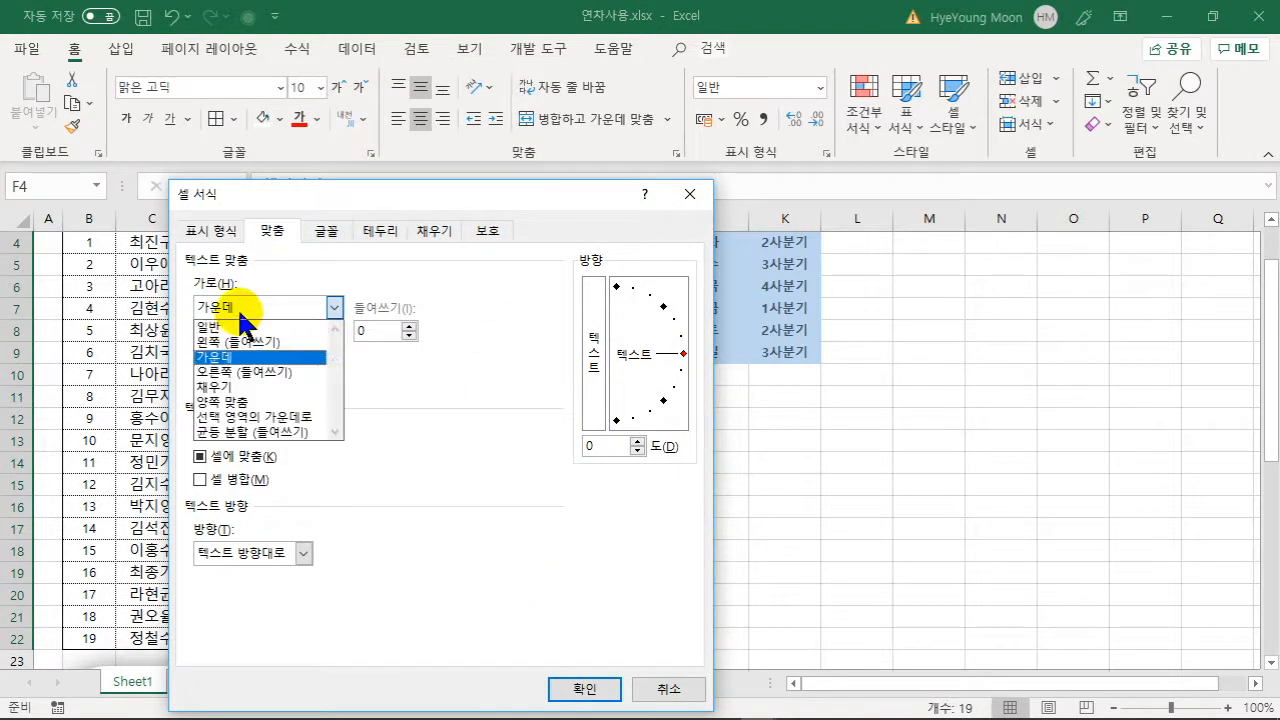
{"action": "left_click", "coordinate": [245, 433]}
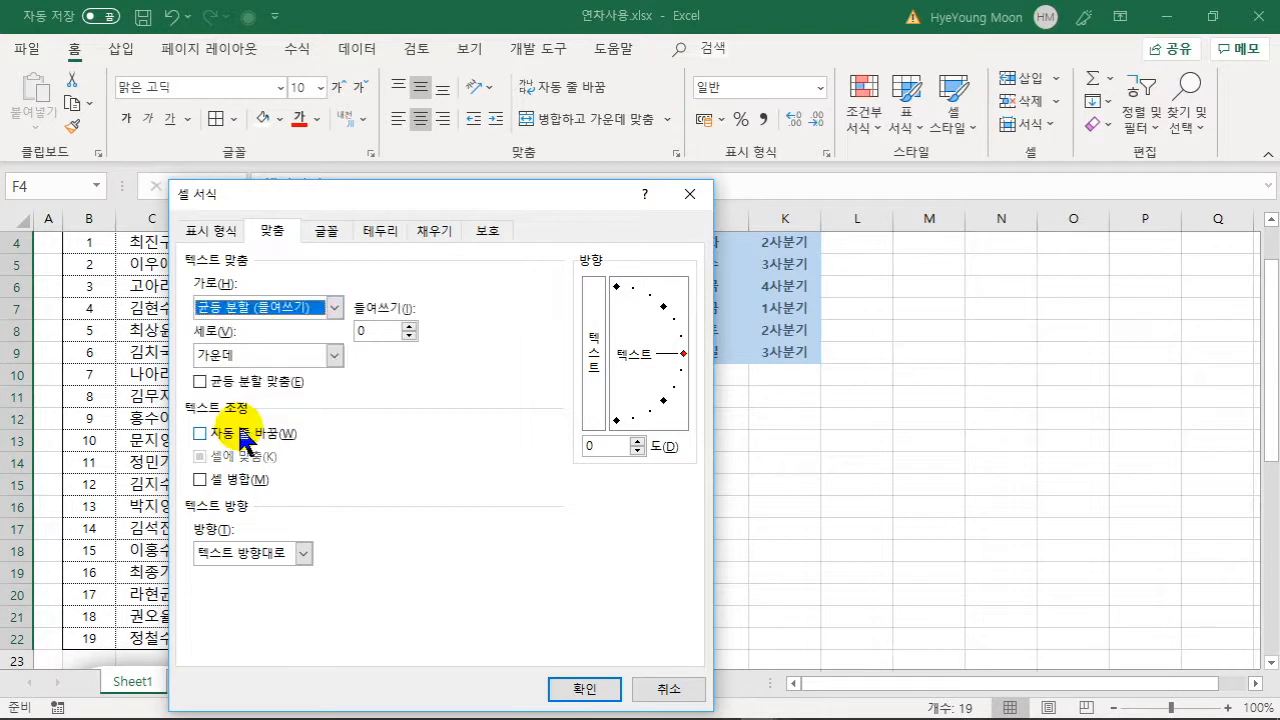
{"action": "left_click", "coordinate": [565, 688]}
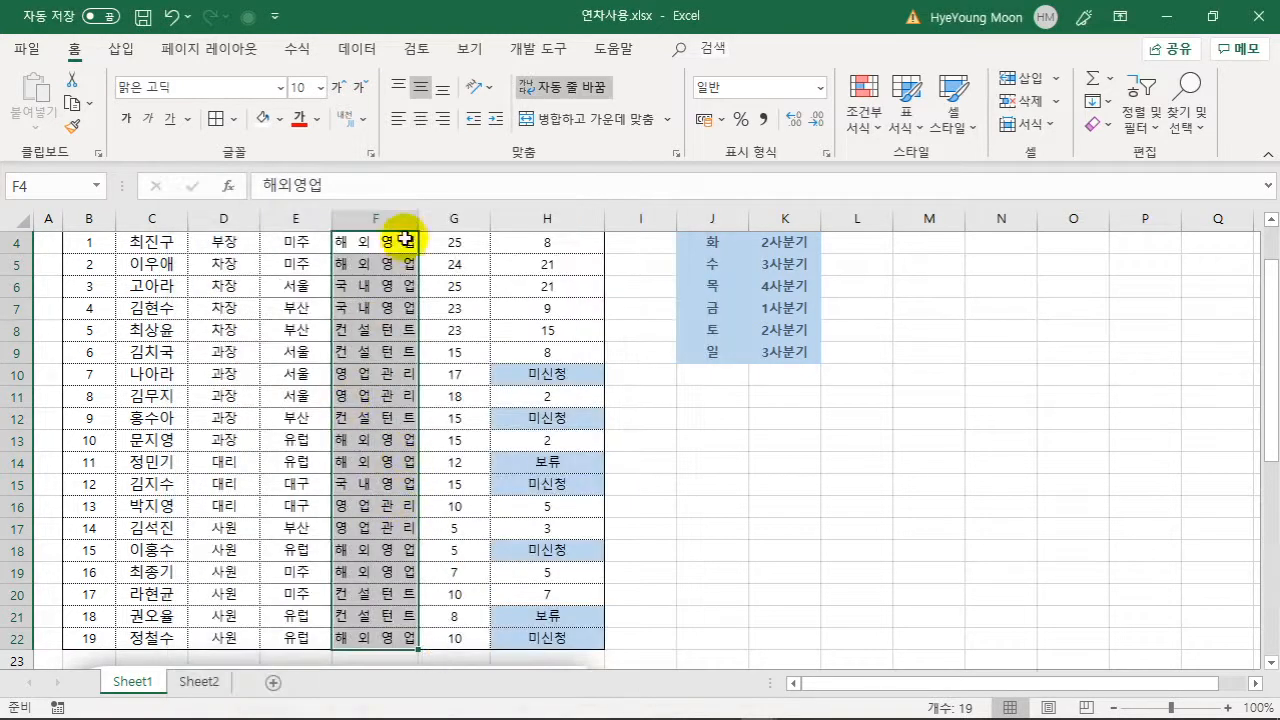
- Widen column F to 12.25 and set the entries' indent to 1
{"action": "left_click_drag", "start_coordinate": [417, 215], "coordinate": [436, 215]}
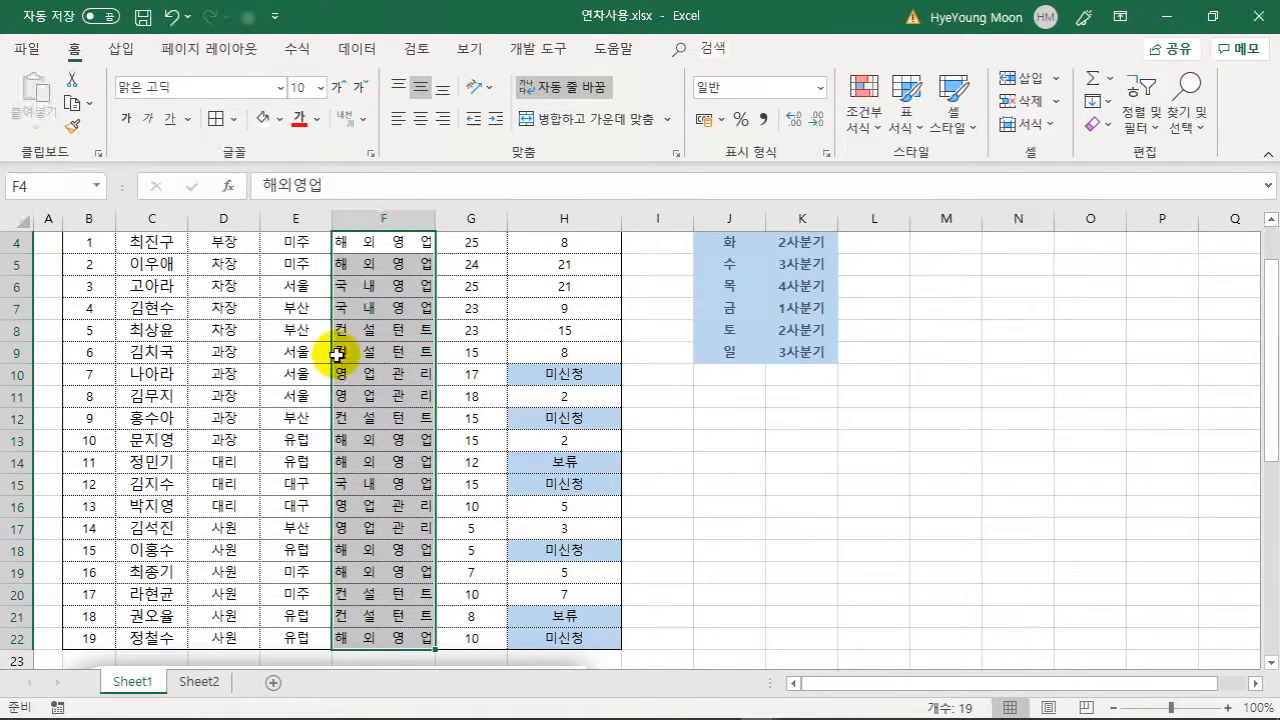
{"action": "right_click", "coordinate": [410, 348]}
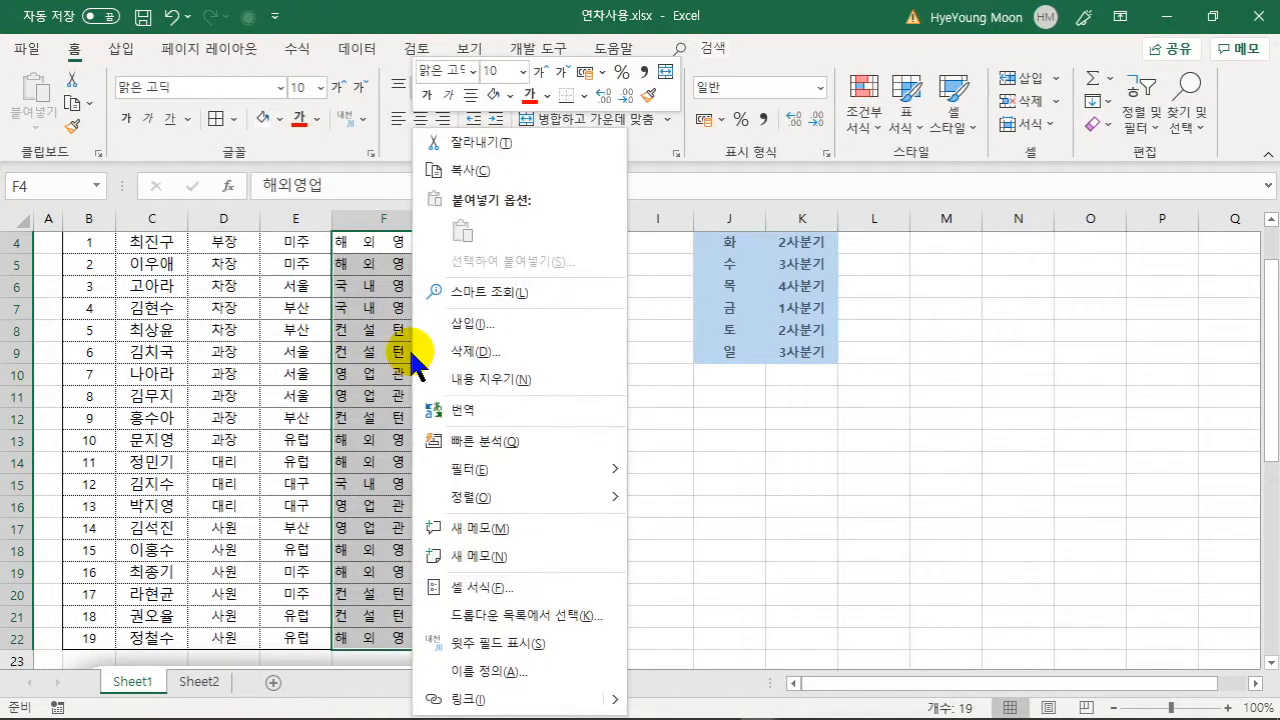
{"action": "left_click", "coordinate": [470, 587]}
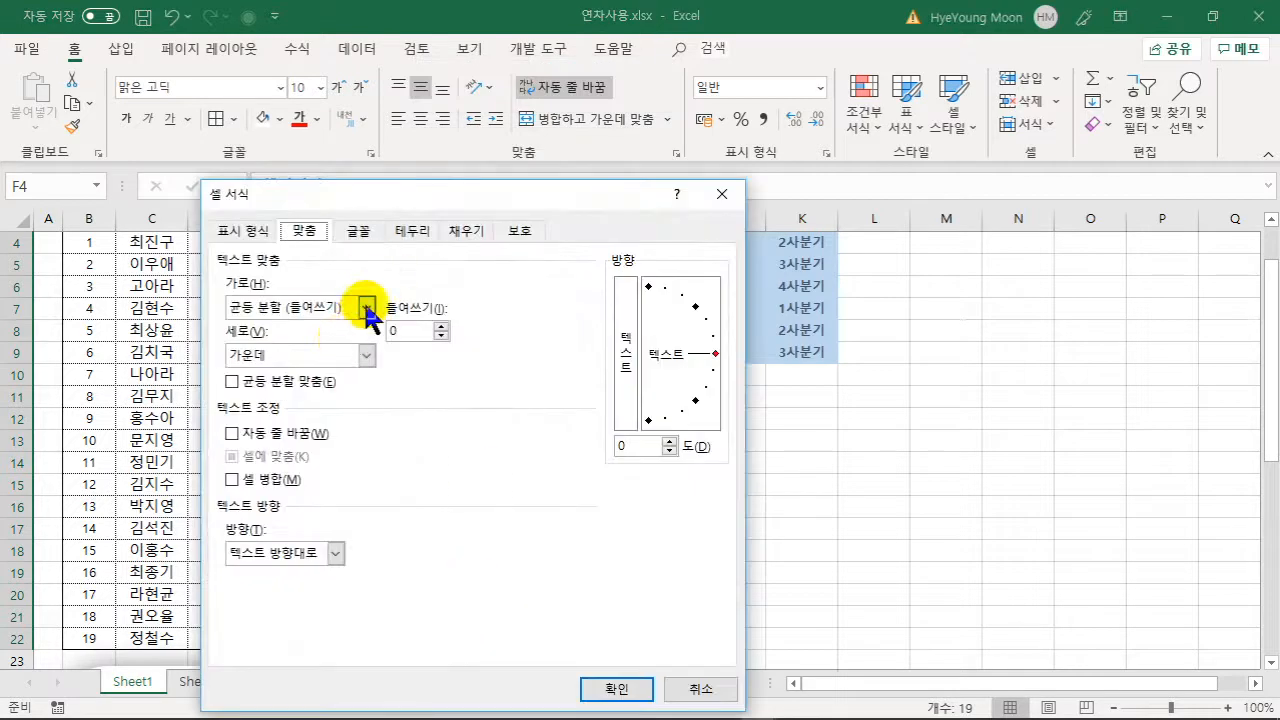
{"action": "left_click", "coordinate": [441, 325]}
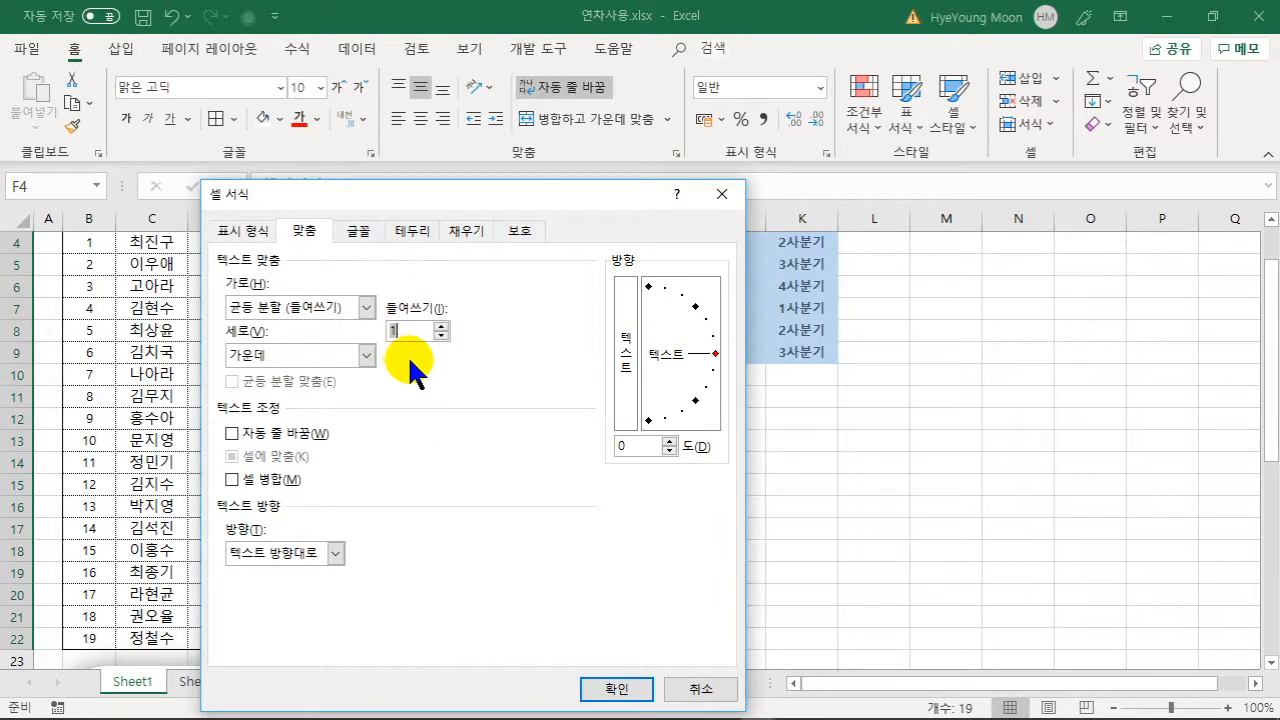
{"action": "left_click", "coordinate": [600, 688]}
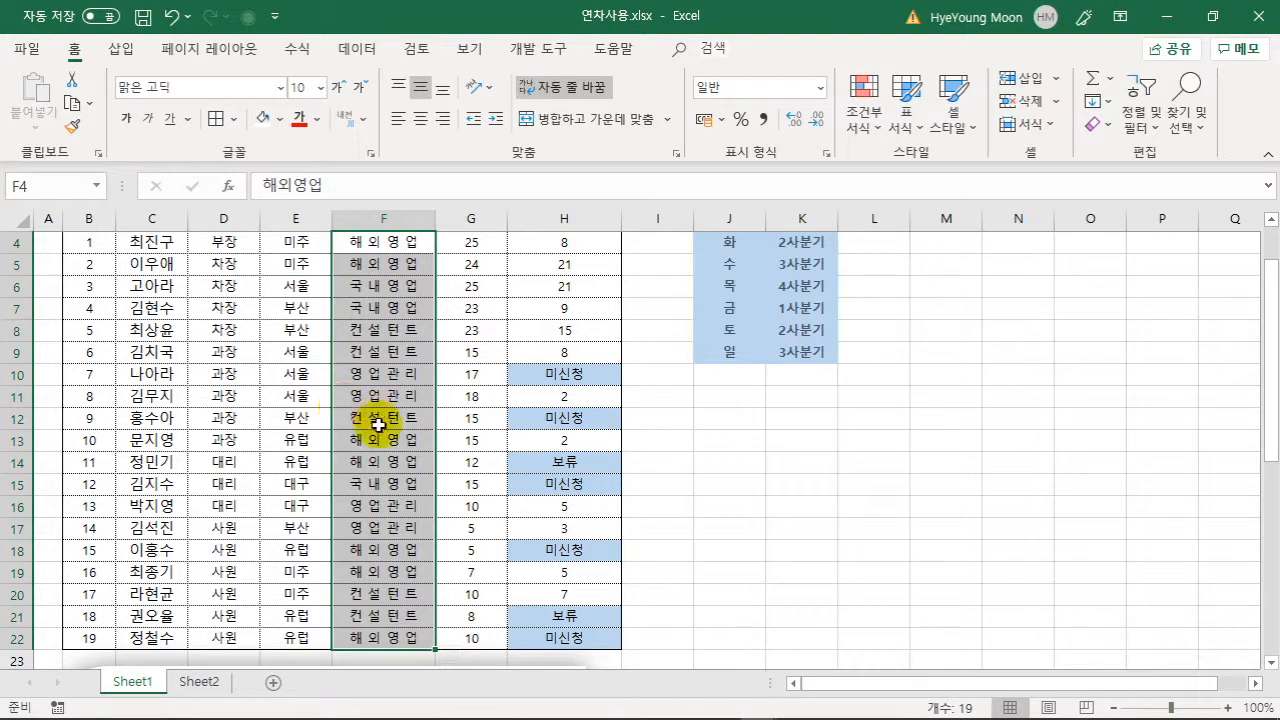
{"action": "scroll", "coordinate": [350, 412], "scroll_direction": "up", "scroll_amount": 1}
- Set E4:E22 to 균등 분할 (들여쓰기) horizontal alignment with indent 1
{"action": "left_click", "coordinate": [297, 342]}
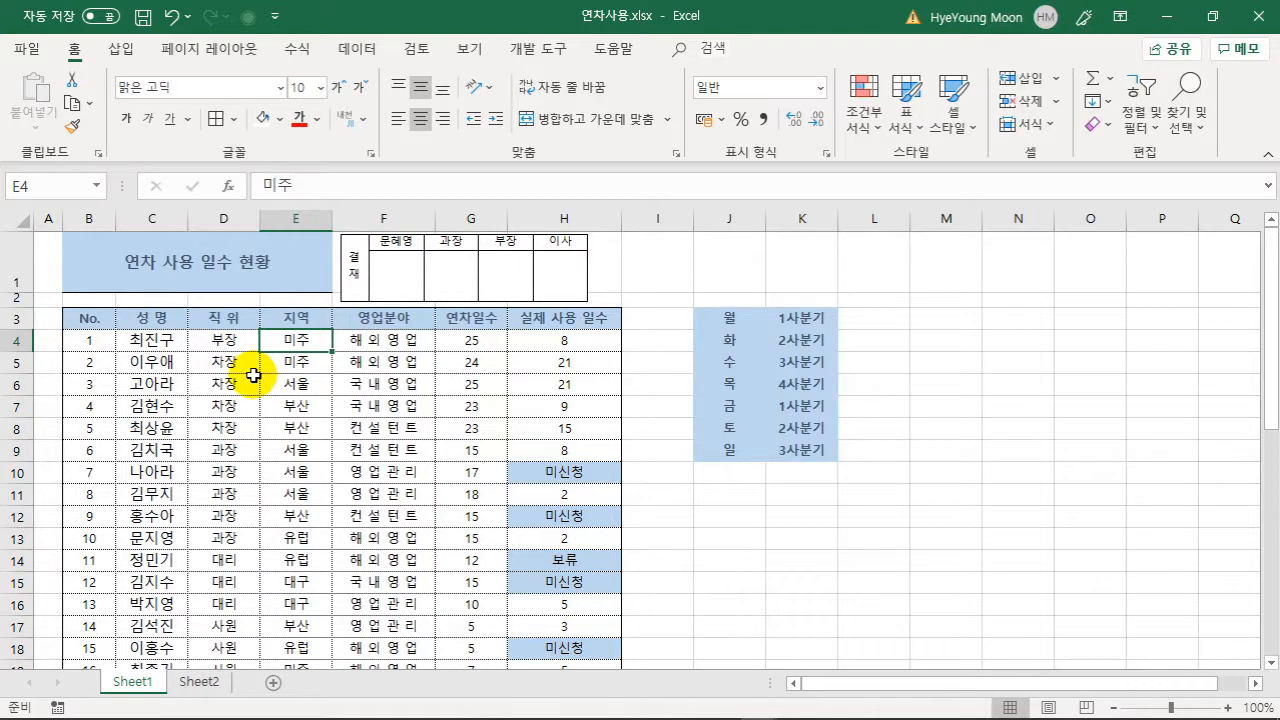
{"action": "key", "text": "ctrl+shift+Down"}
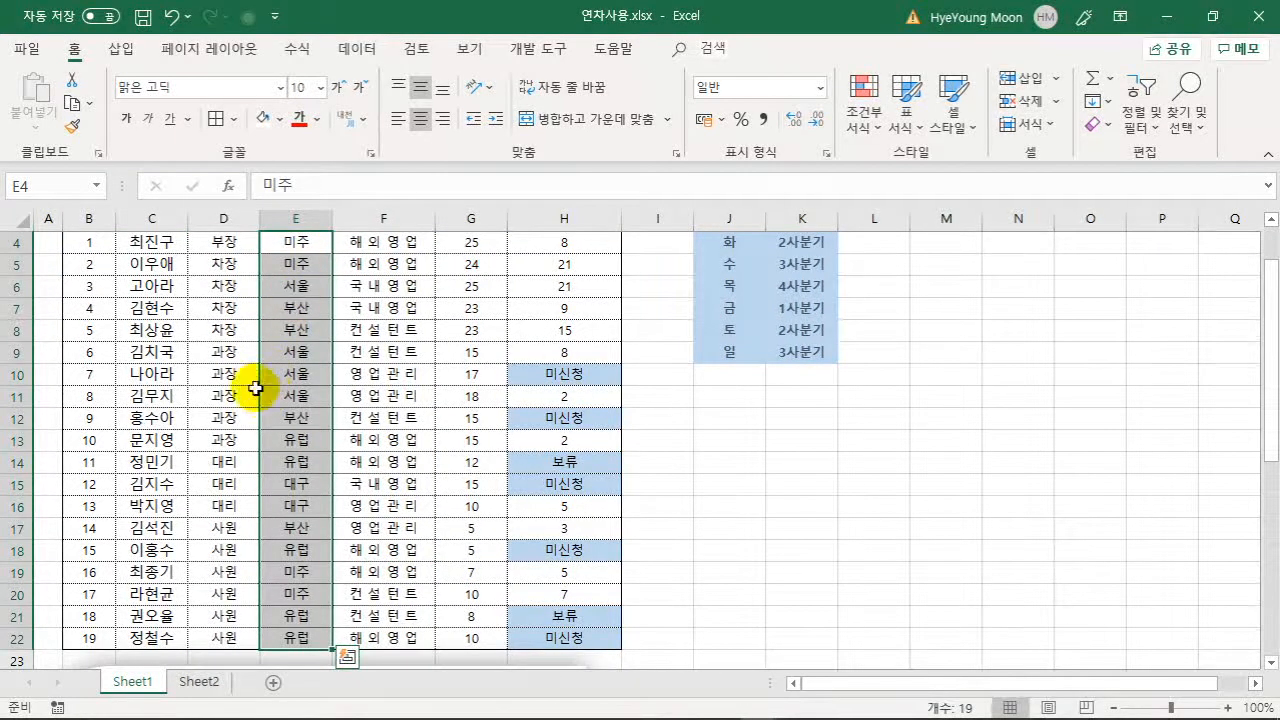
{"action": "right_click", "coordinate": [305, 302]}
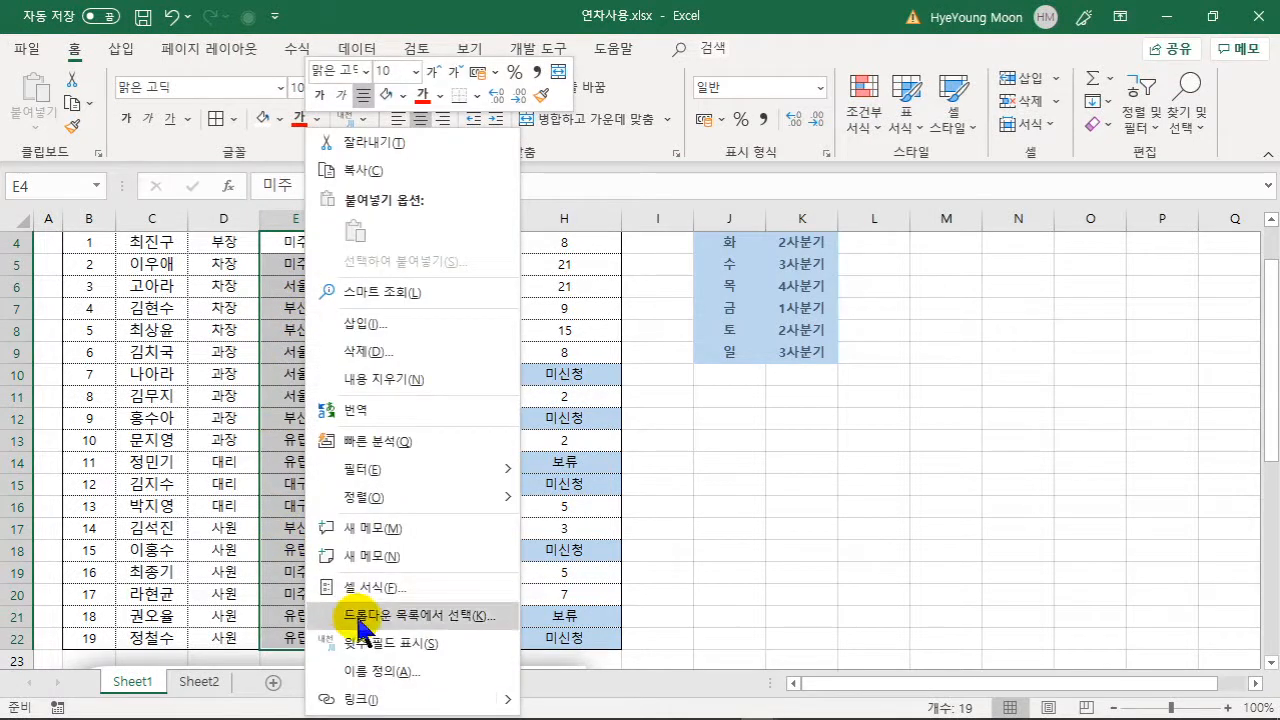
{"action": "left_click", "coordinate": [372, 588]}
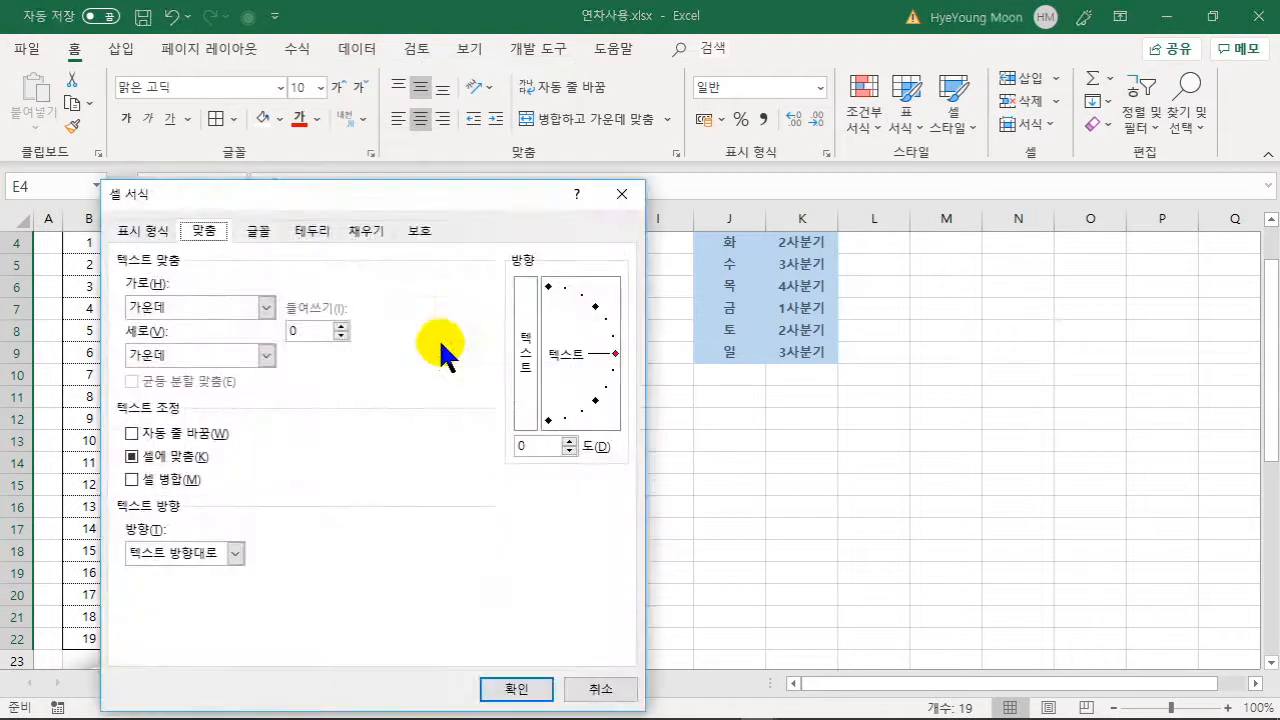
{"action": "left_click", "coordinate": [266, 308]}
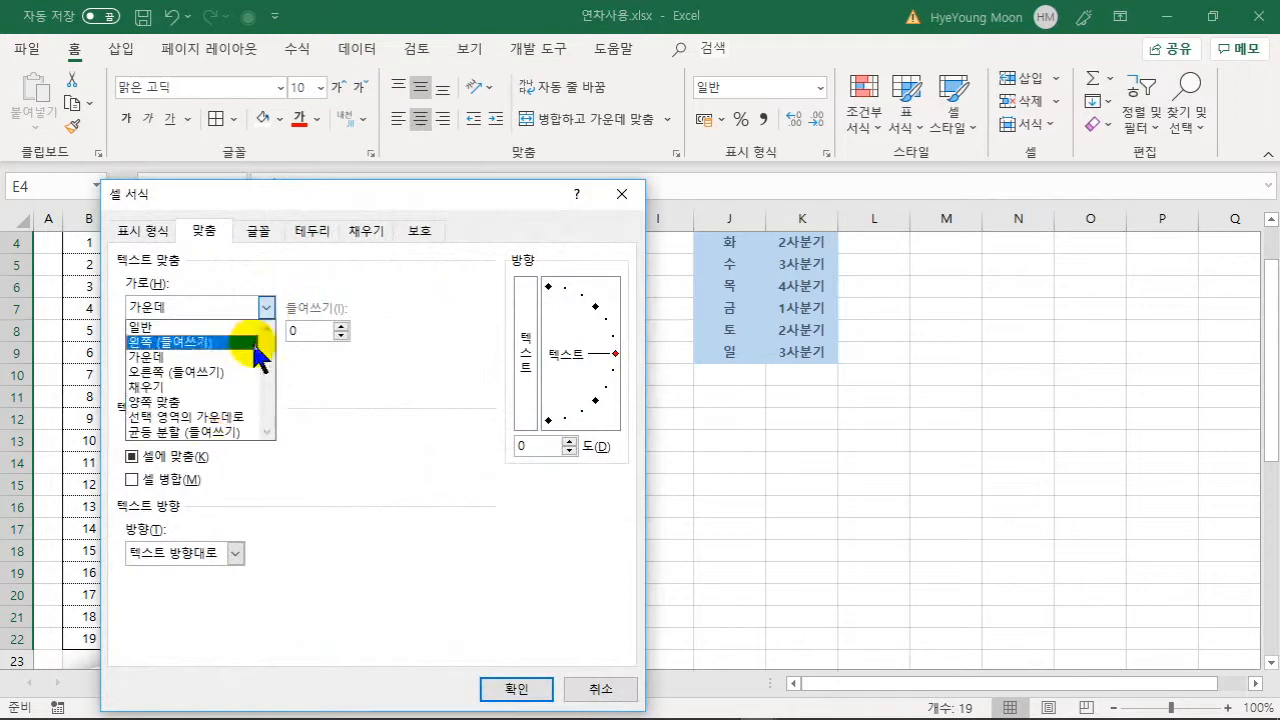
{"action": "left_click", "coordinate": [214, 432]}
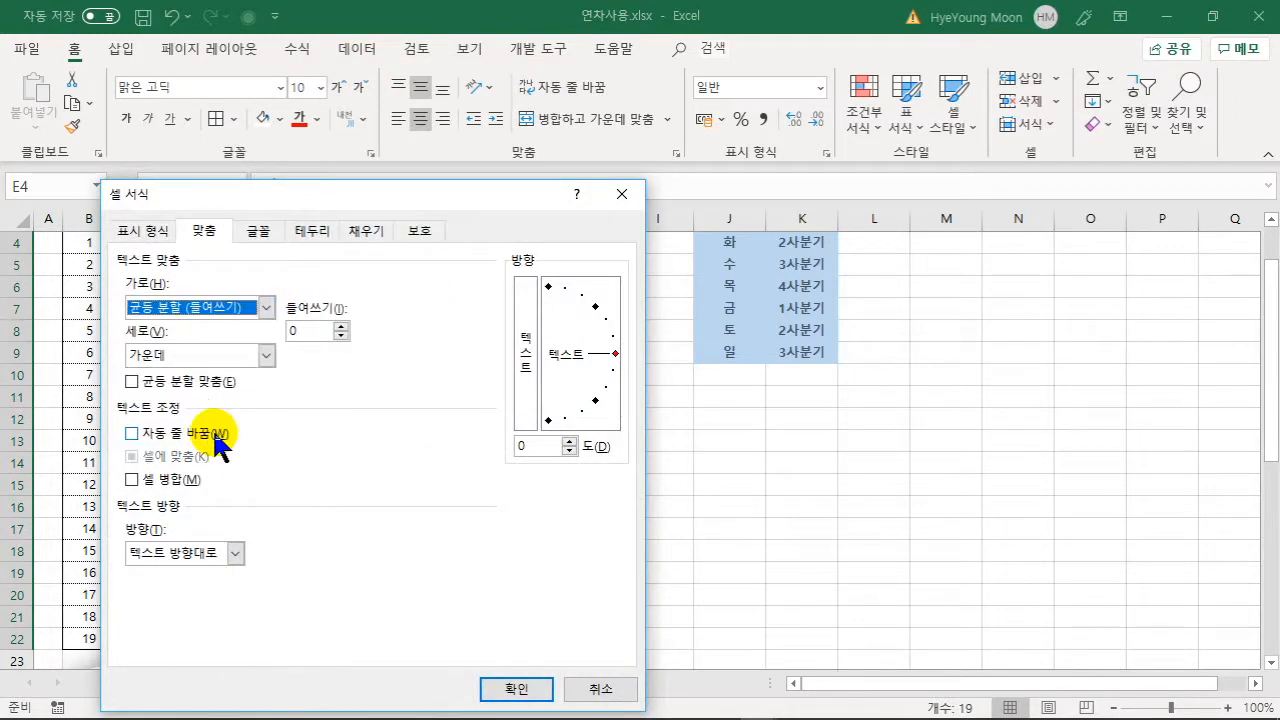
{"action": "left_click", "coordinate": [341, 326]}
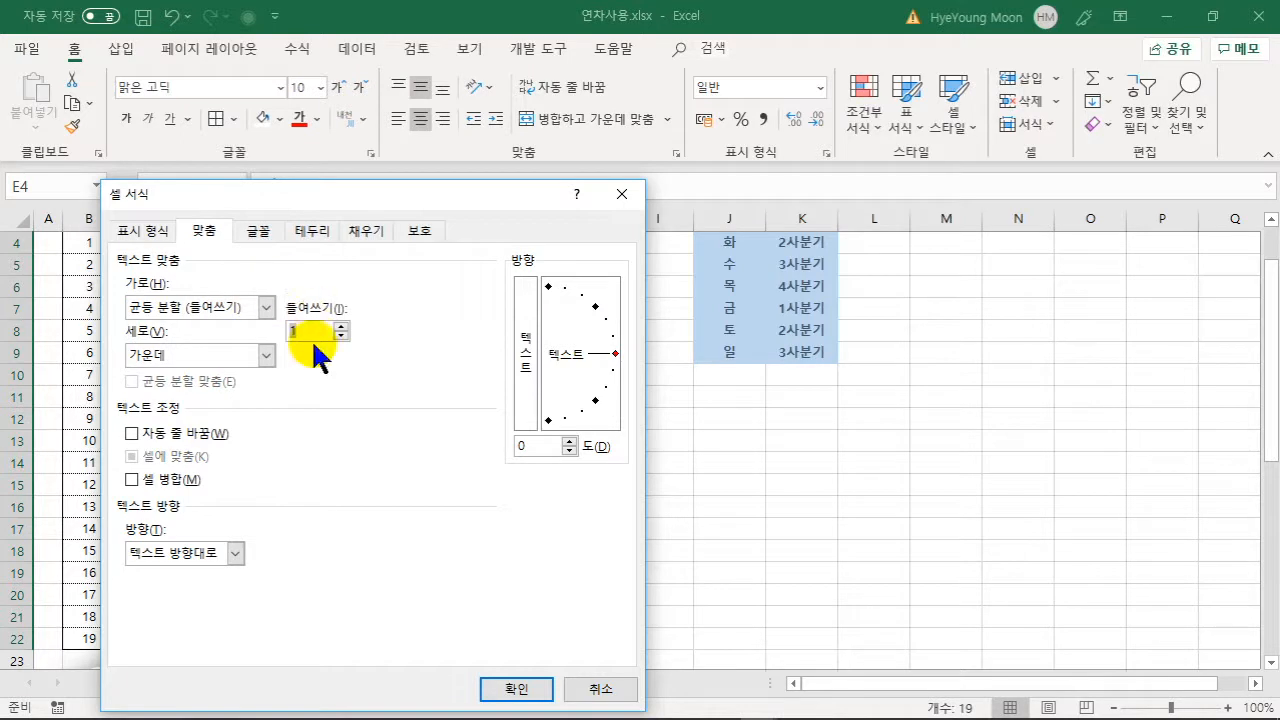
{"action": "left_click", "coordinate": [510, 690]}
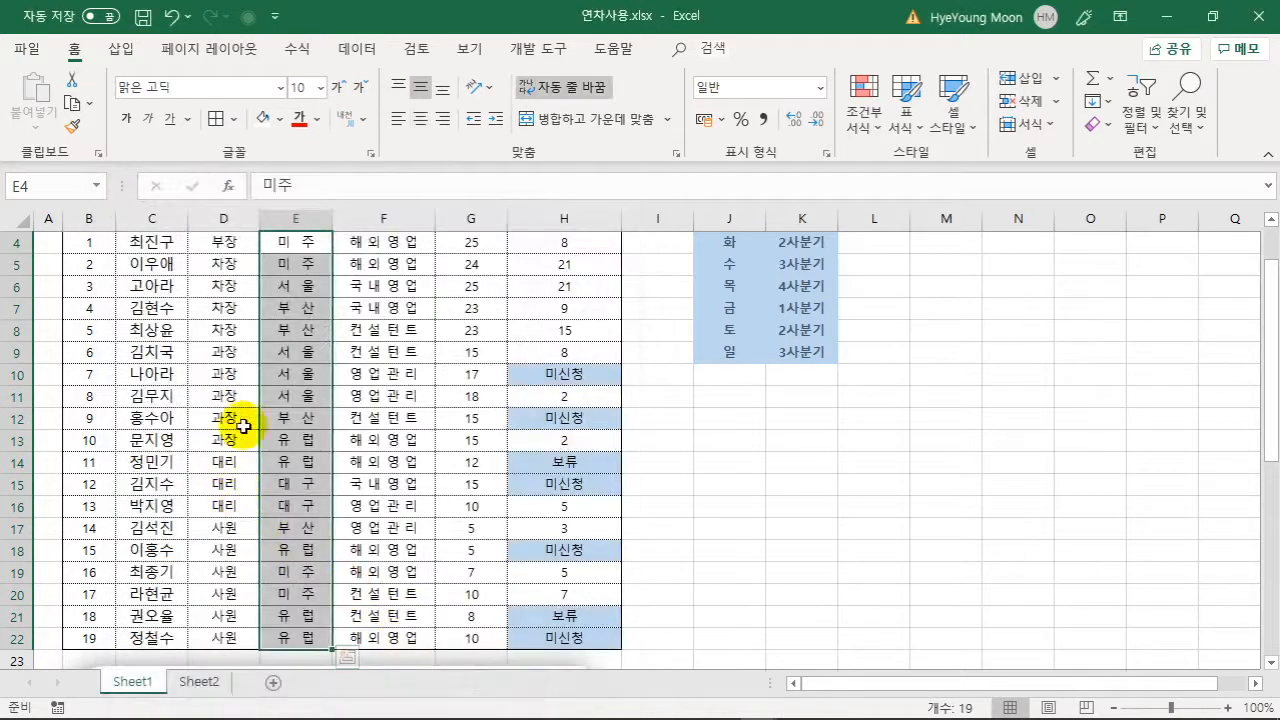
{"action": "scroll", "coordinate": [340, 400], "scroll_direction": "up", "scroll_amount": 1}
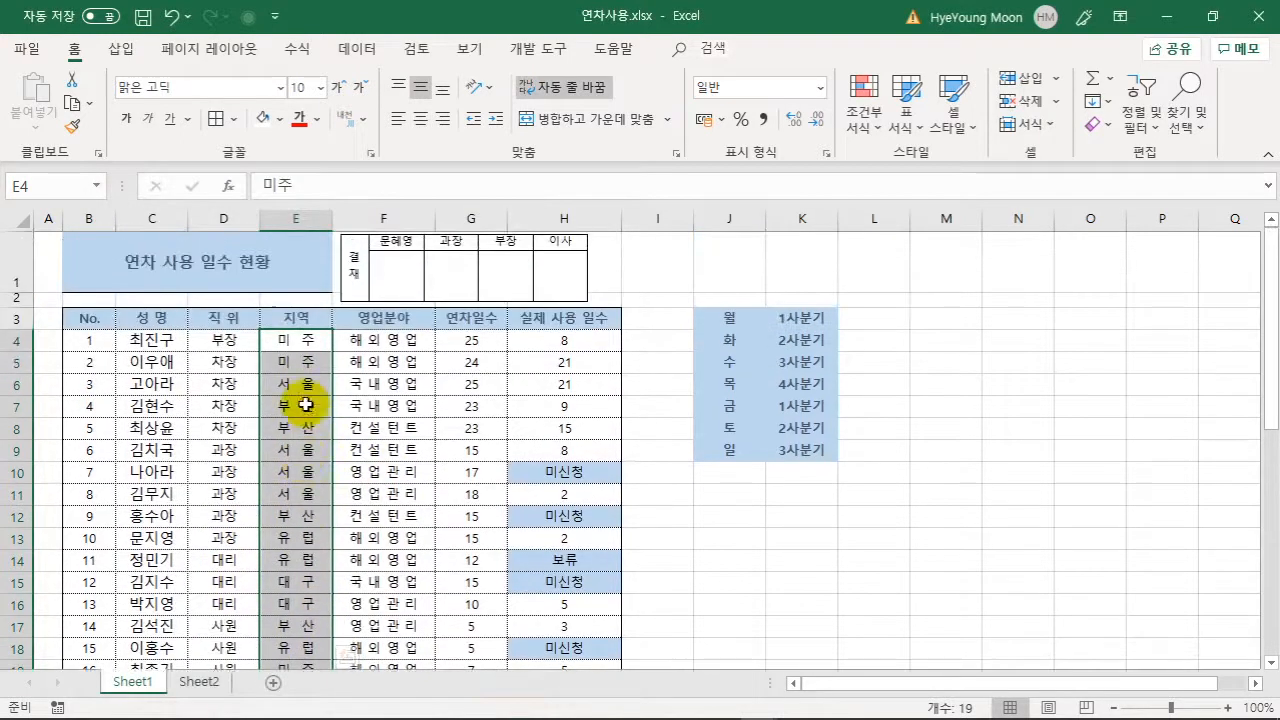
{"action": "left_click", "coordinate": [305, 403]}
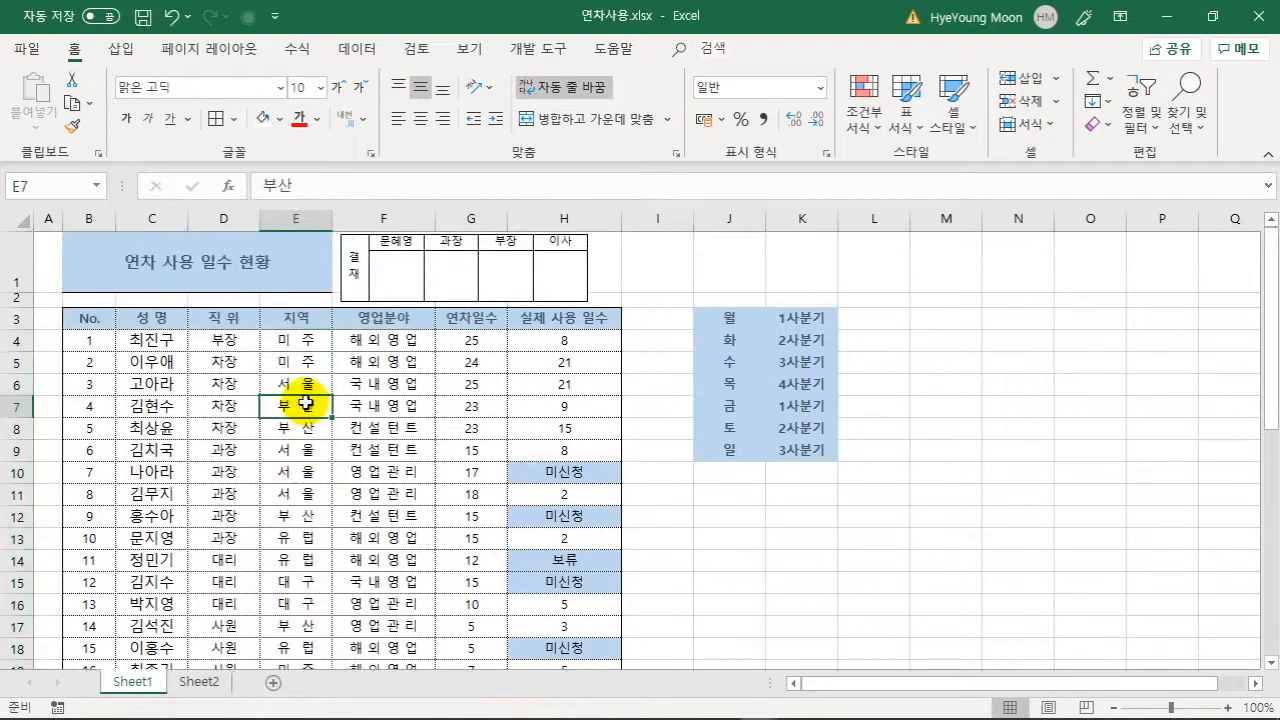
- Delete the temporary weekday and quarter columns J and K
{"action": "left_click", "coordinate": [962, 533]}
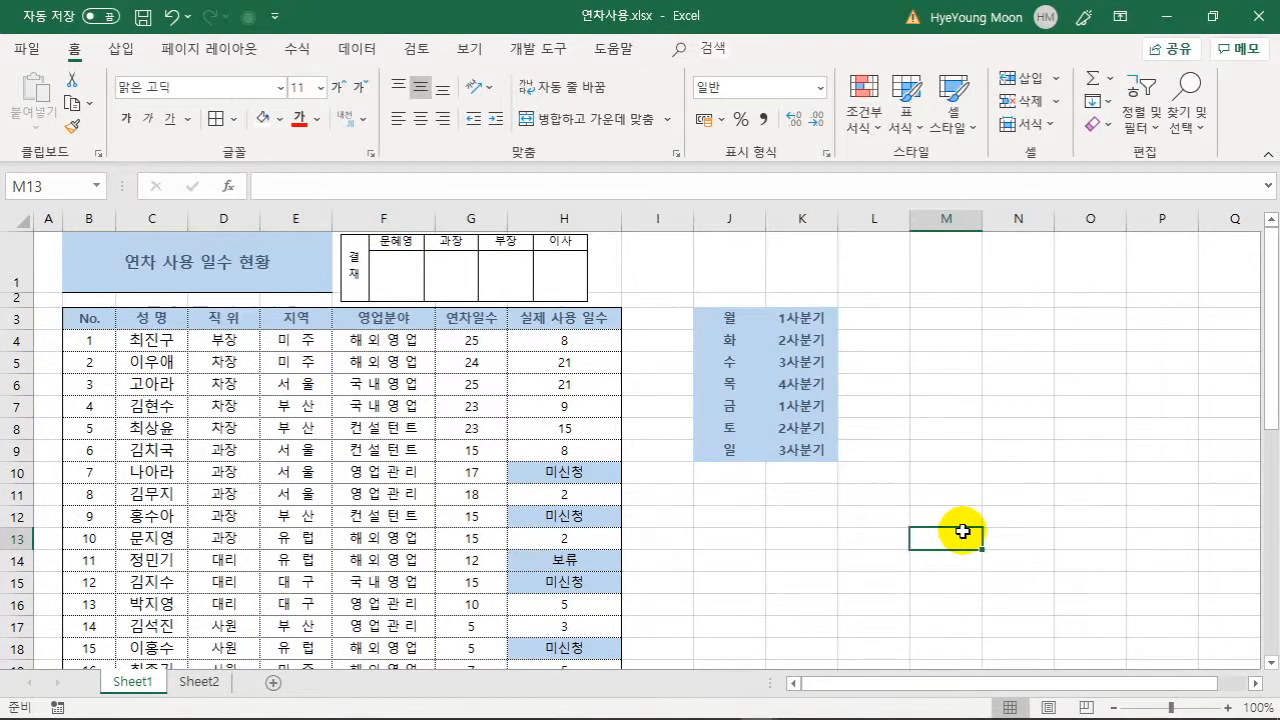
{"action": "left_click_drag", "start_coordinate": [1018, 516], "coordinate": [1018, 494]}
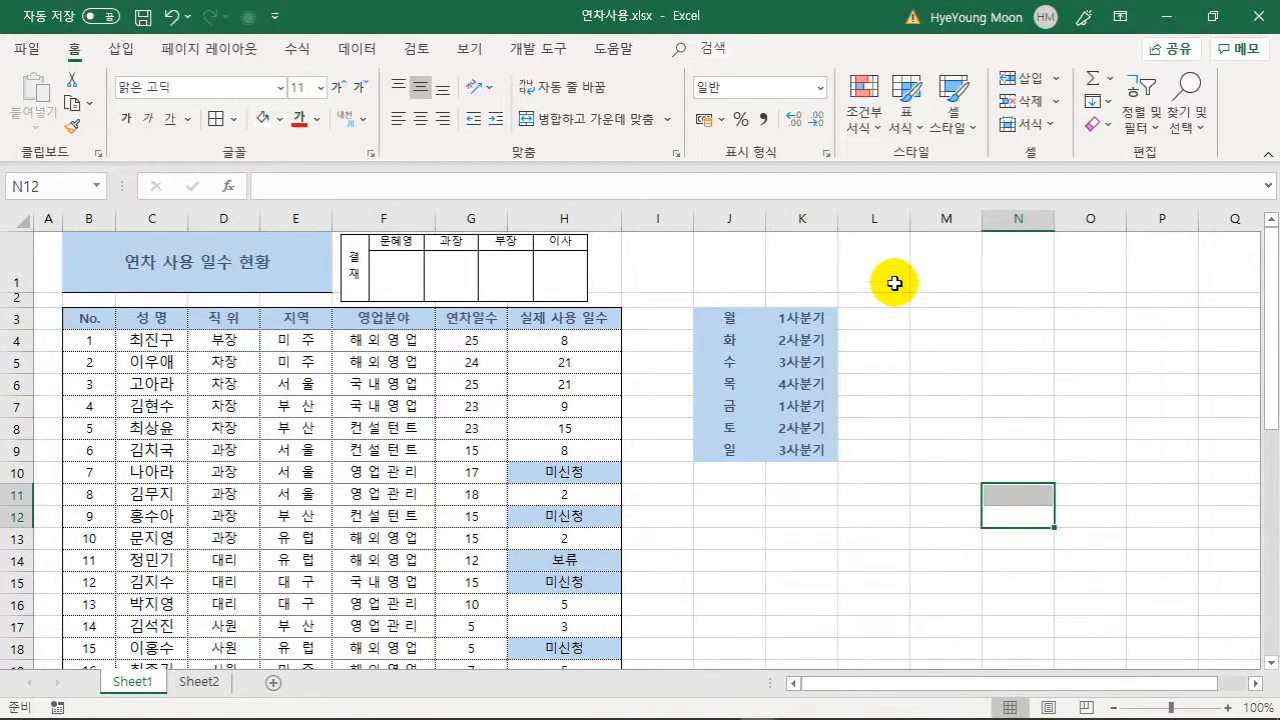
{"action": "left_click", "coordinate": [740, 220]}
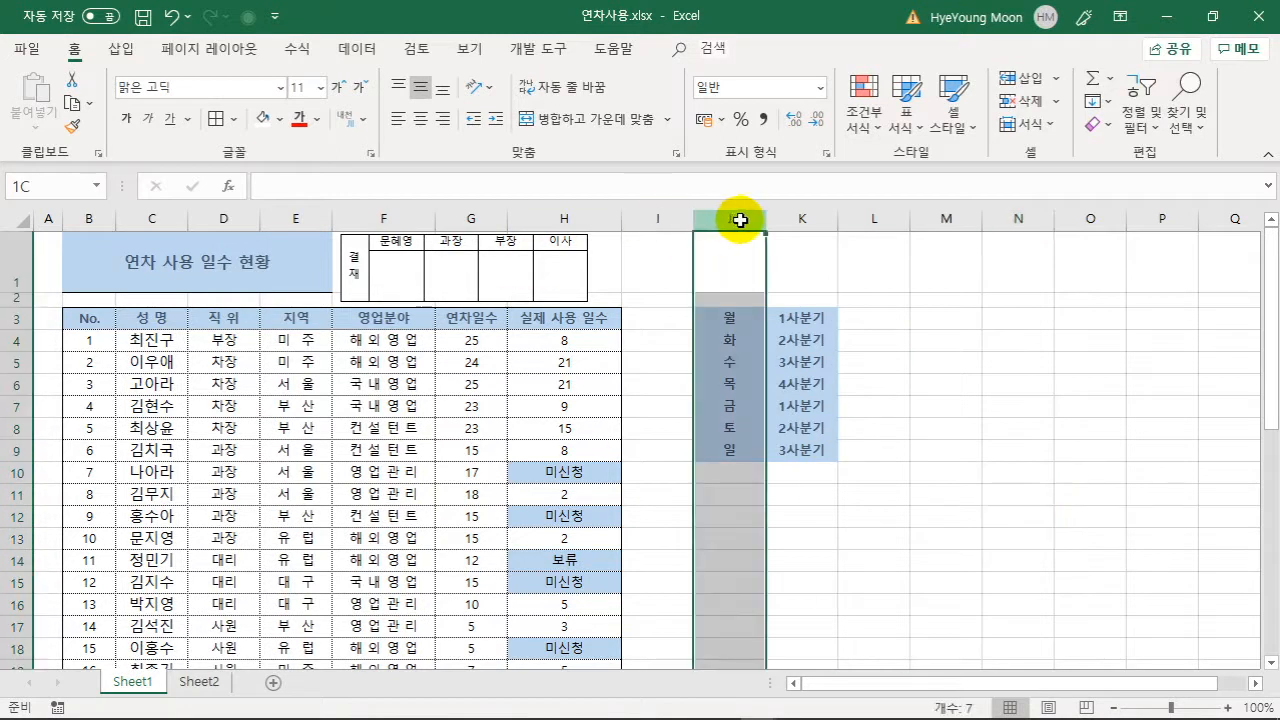
{"action": "left_click_drag", "start_coordinate": [732, 218], "coordinate": [787, 215]}
{"action": "right_click", "coordinate": [787, 215]}
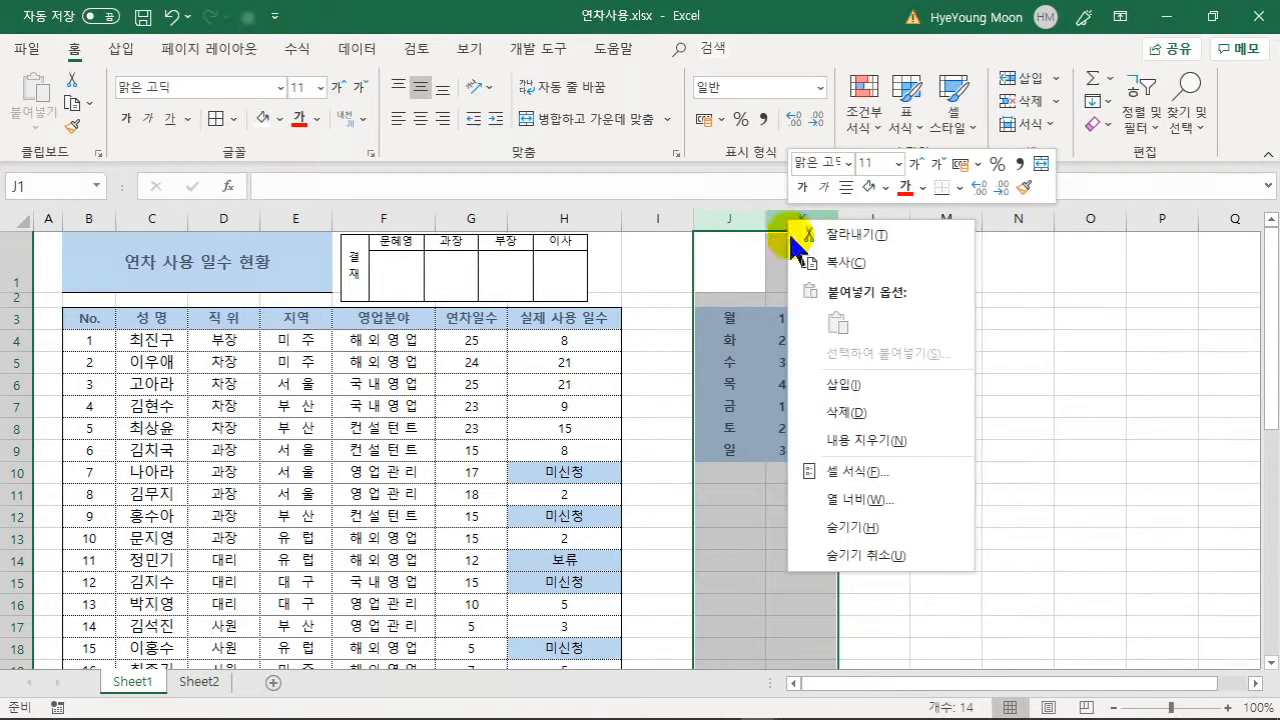
{"action": "left_click", "coordinate": [808, 406]}
{"action": "left_click", "coordinate": [895, 390]}
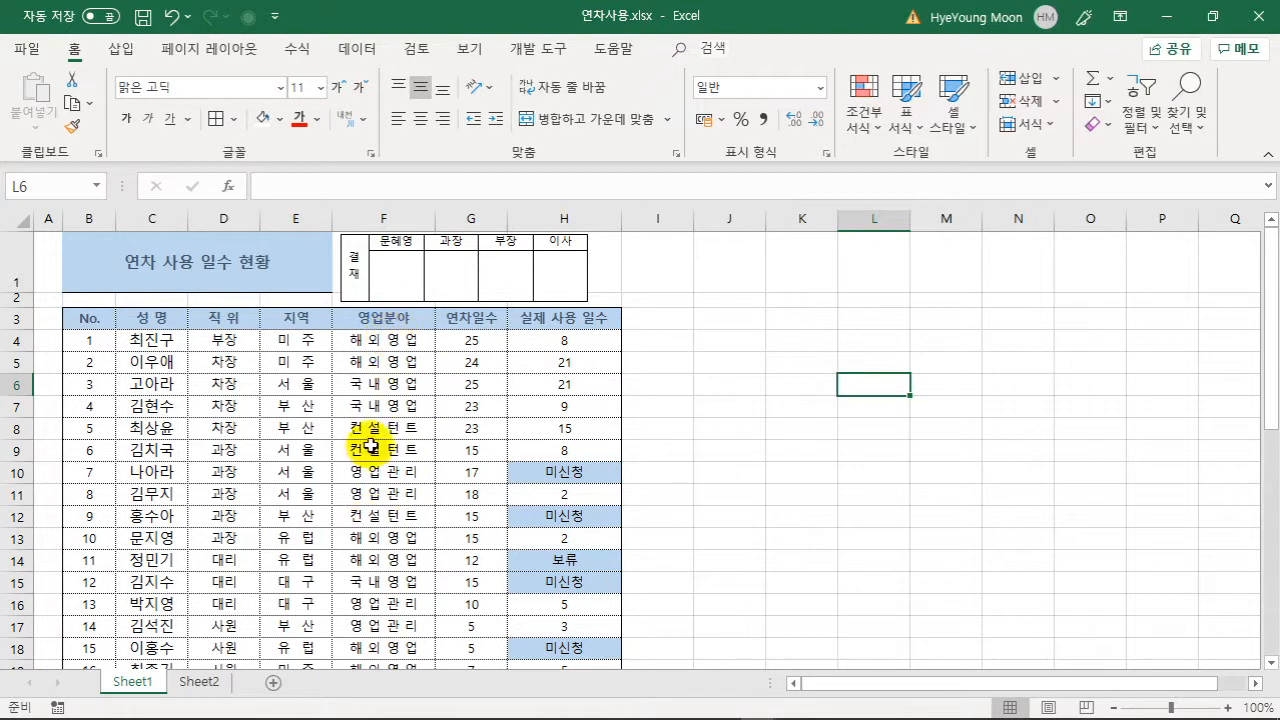
- Copy the 영업분야 column F3:F22 into J3 and widen column J to fit
{"action": "left_click", "coordinate": [398, 316]}
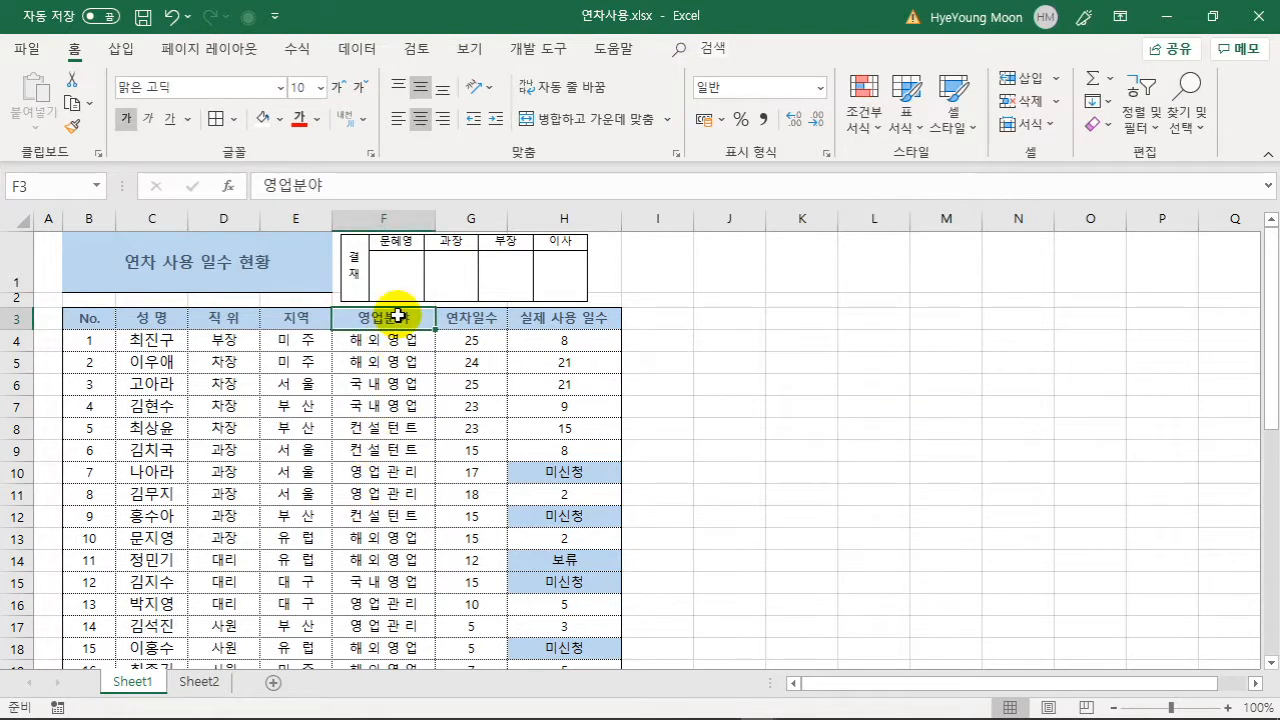
{"action": "key", "text": "ctrl+shift+Down"}
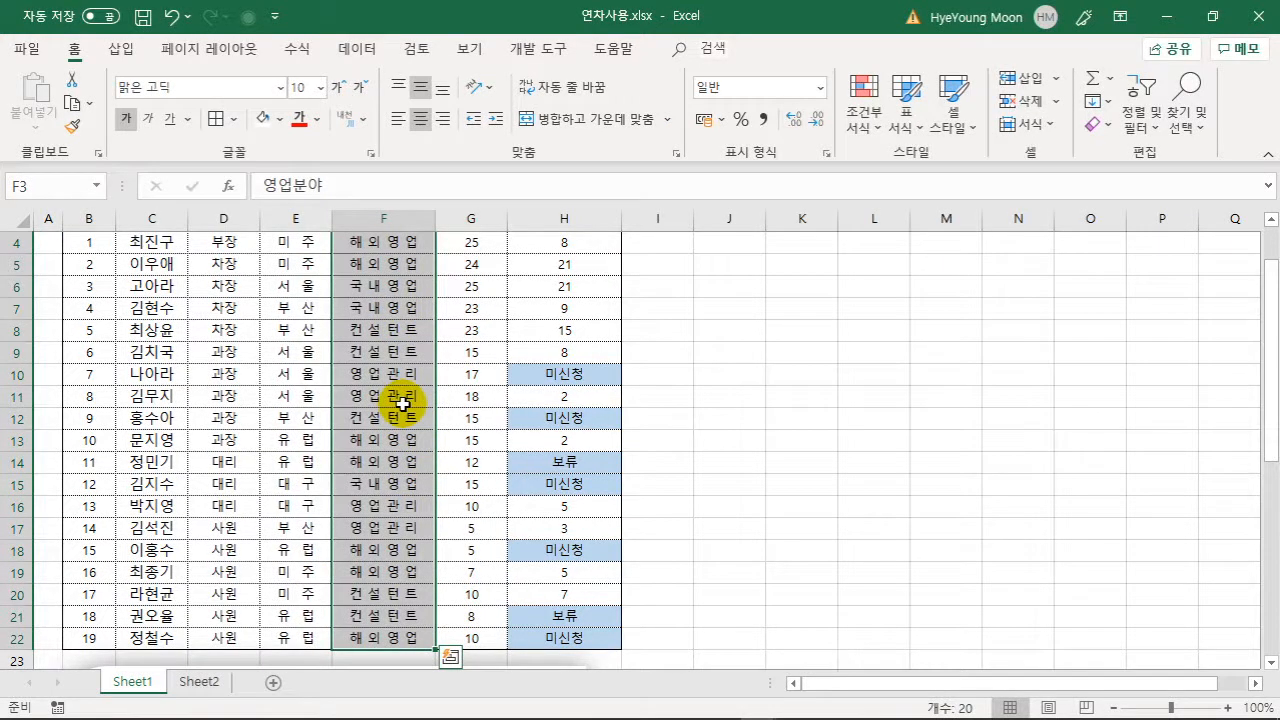
{"action": "key", "text": "ctrl+c"}
{"action": "scroll", "coordinate": [393, 456], "scroll_direction": "up", "scroll_amount": 1}
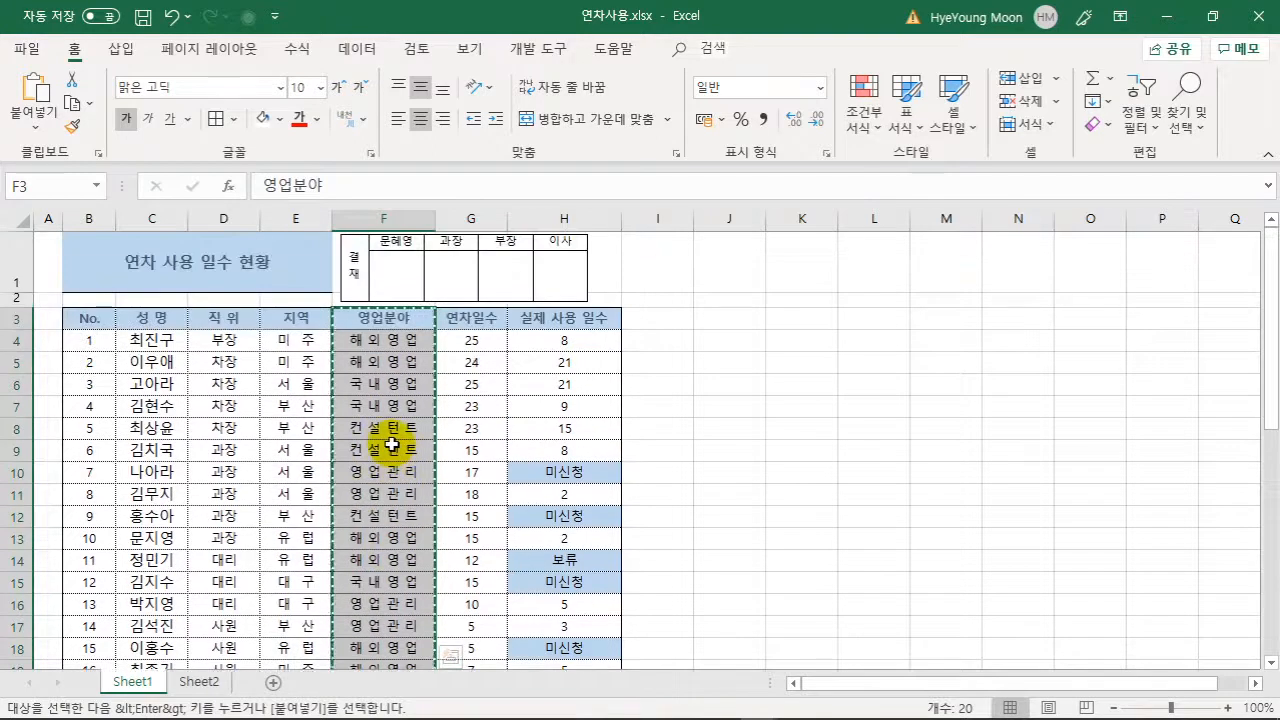
{"action": "left_click", "coordinate": [750, 322]}
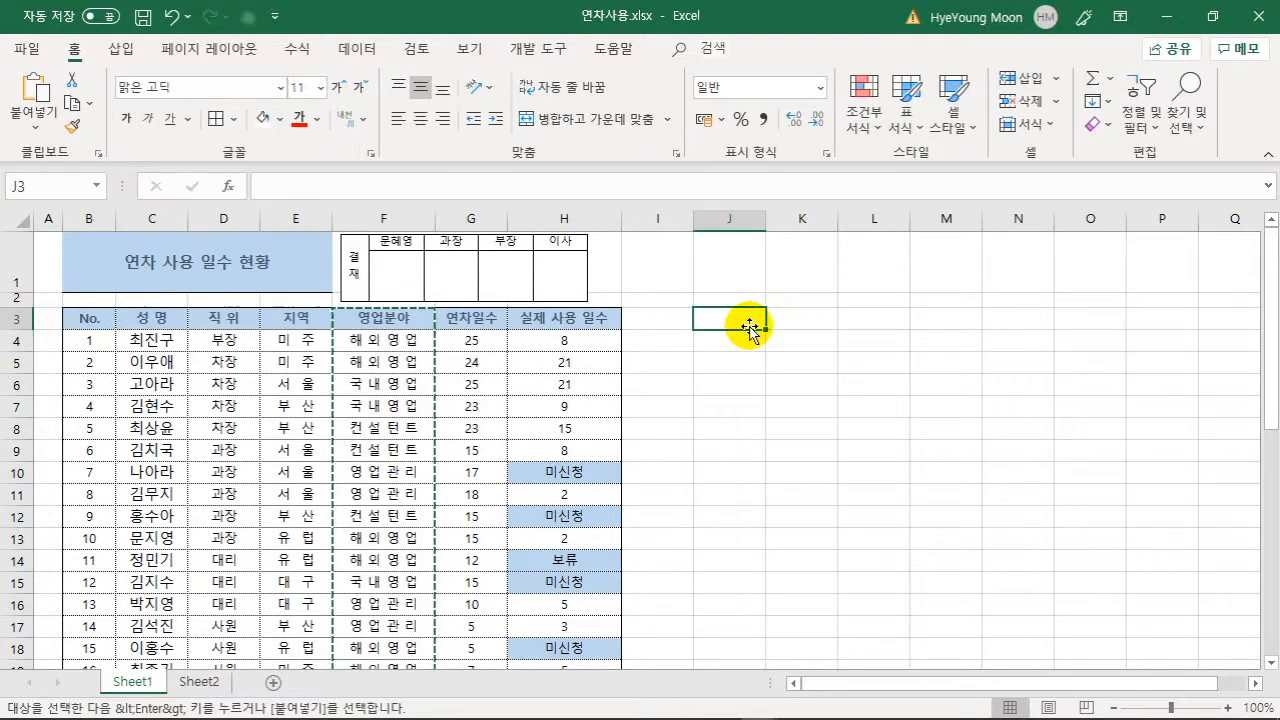
{"action": "key", "text": "ctrl+v"}
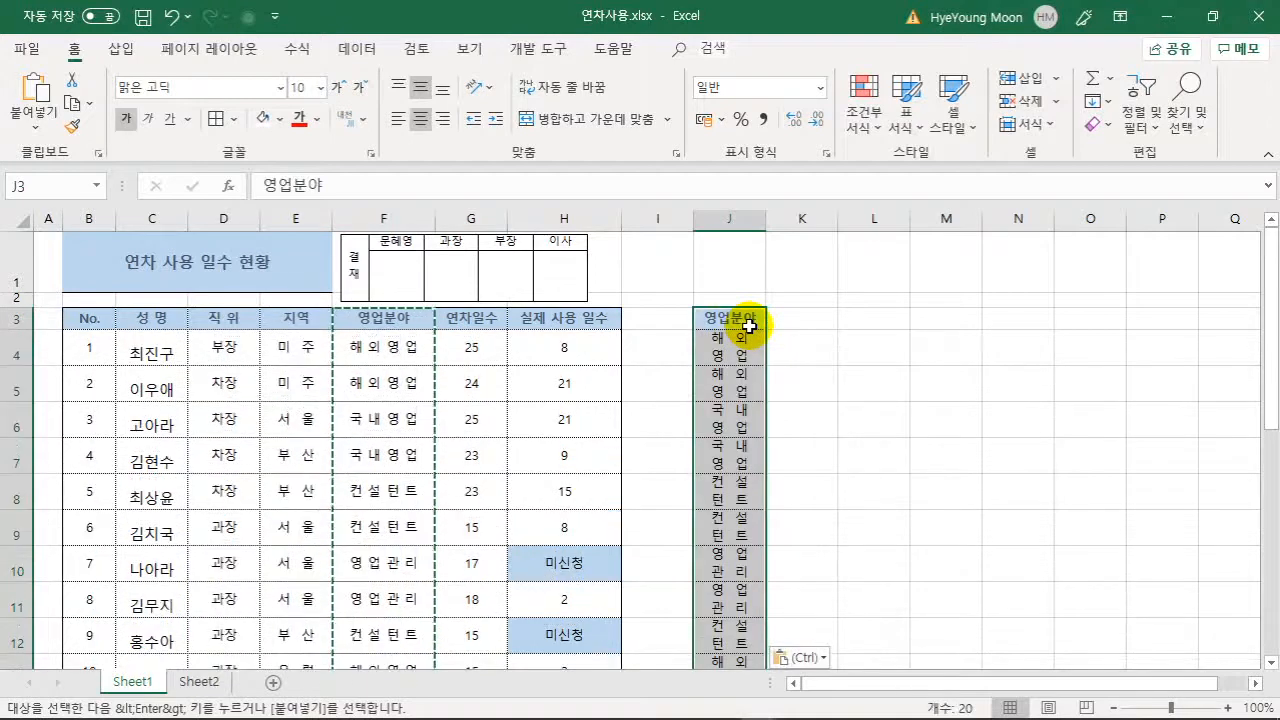
{"action": "left_click_drag", "start_coordinate": [766, 219], "coordinate": [805, 222]}
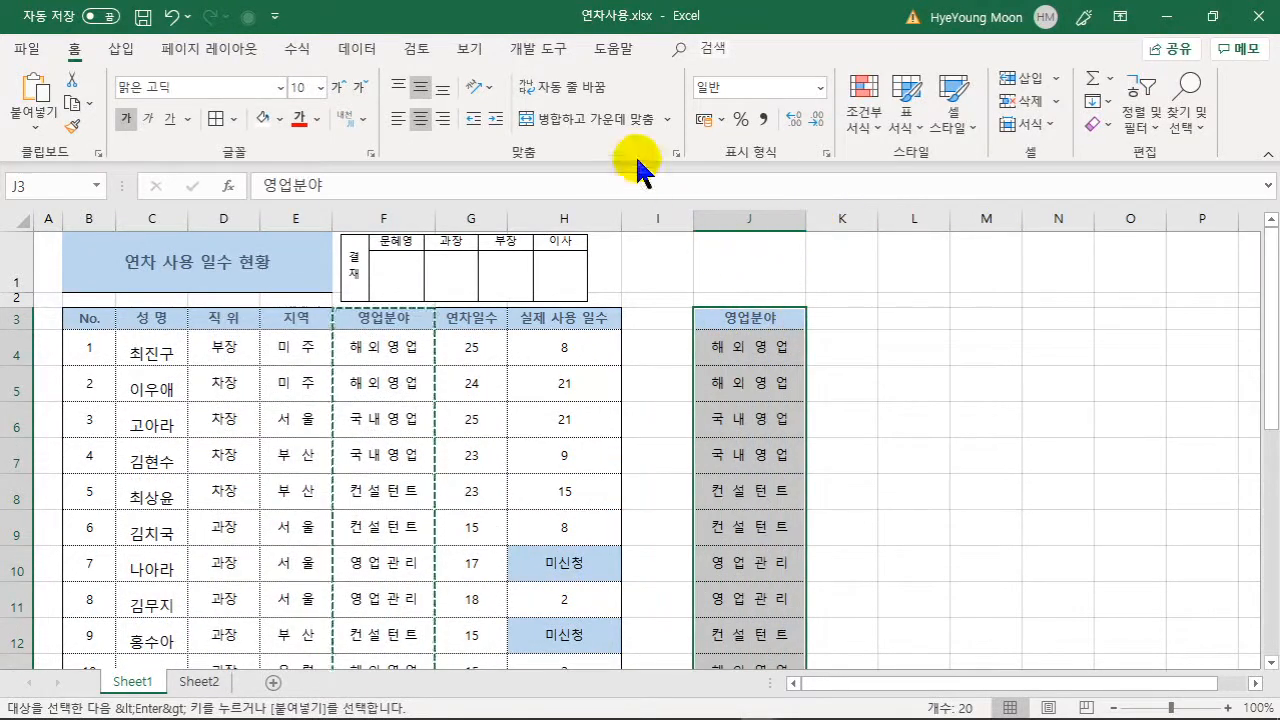
{"action": "left_click", "coordinate": [350, 52]}
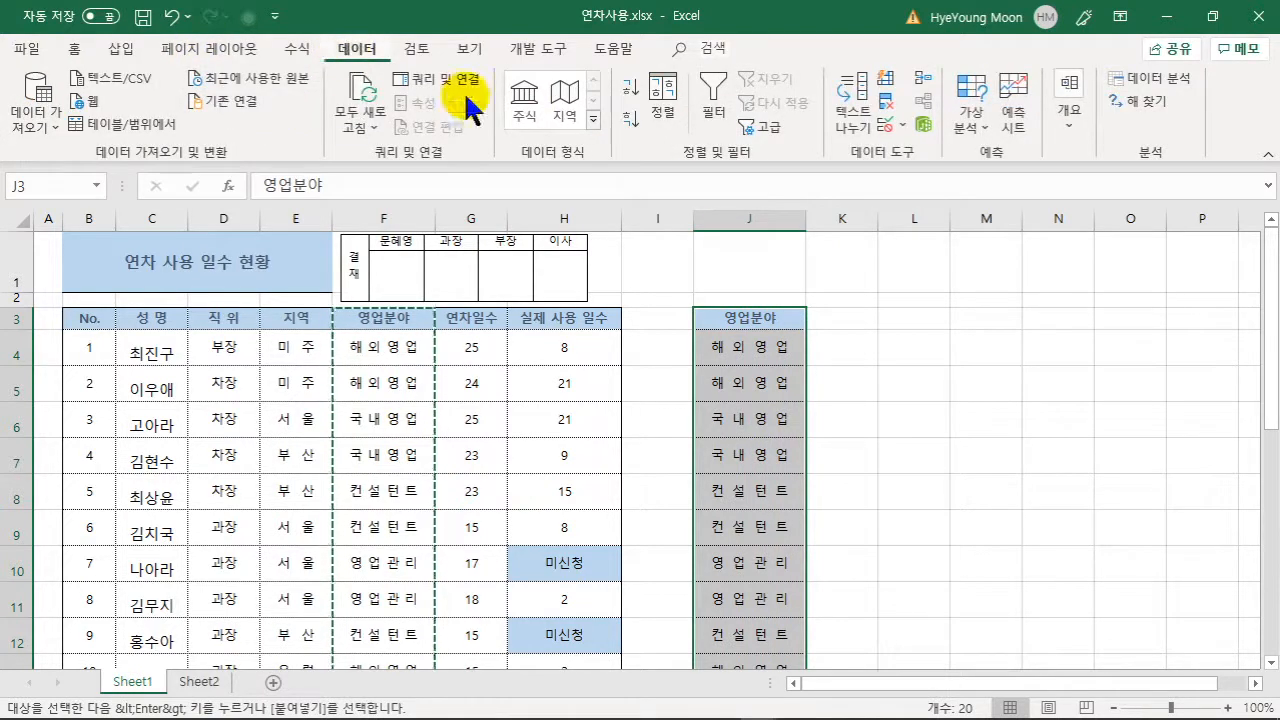
- Remove duplicate field names from column J, leaving four unique entries
{"action": "left_click", "coordinate": [887, 105]}
{"action": "left_click", "coordinate": [895, 407]}
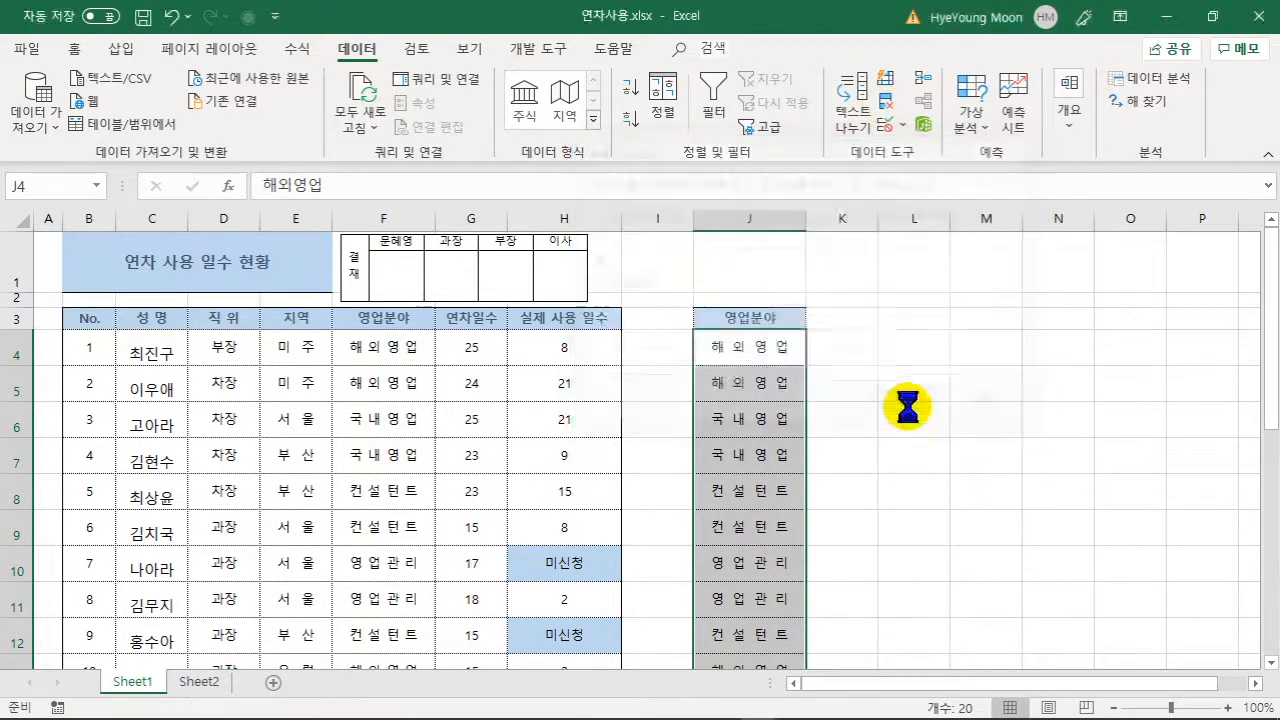
{"action": "left_click", "coordinate": [684, 430]}
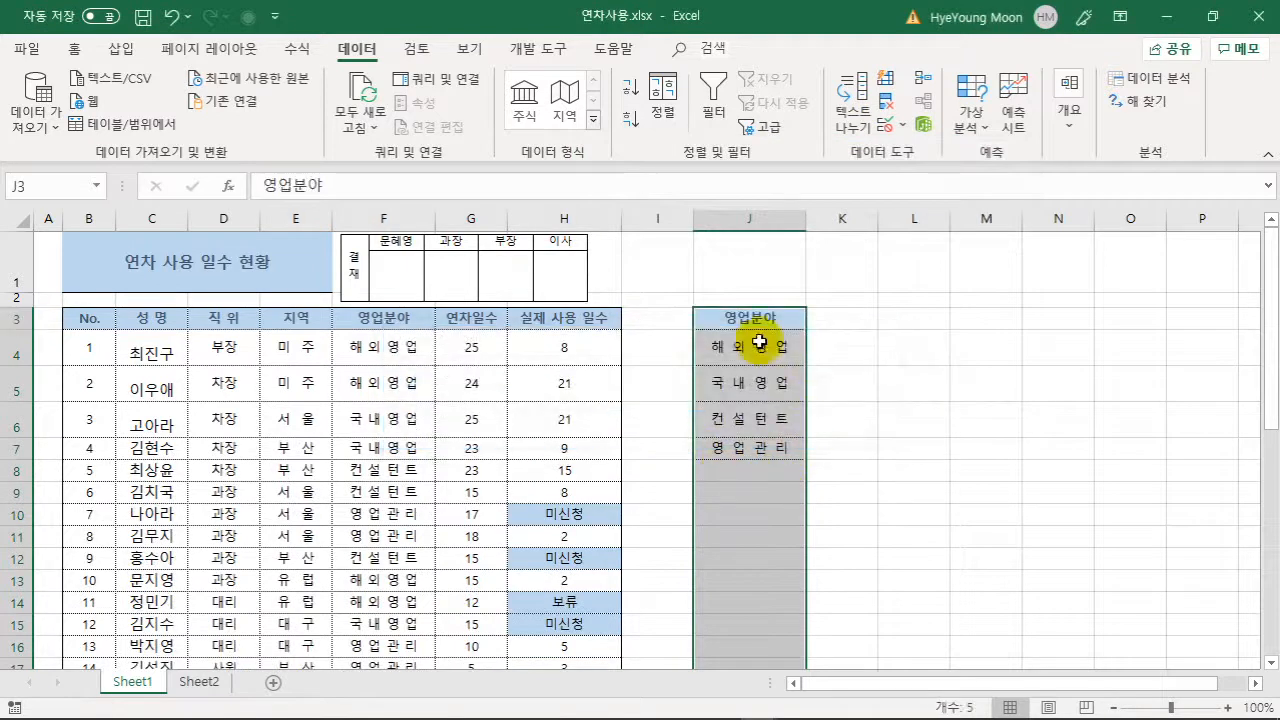
- Autofit rows 4–6 back to normal height and select the four fields J4:J7
{"action": "left_click_drag", "start_coordinate": [5, 362], "coordinate": [18, 430]}
{"action": "double_click", "coordinate": [18, 438]}
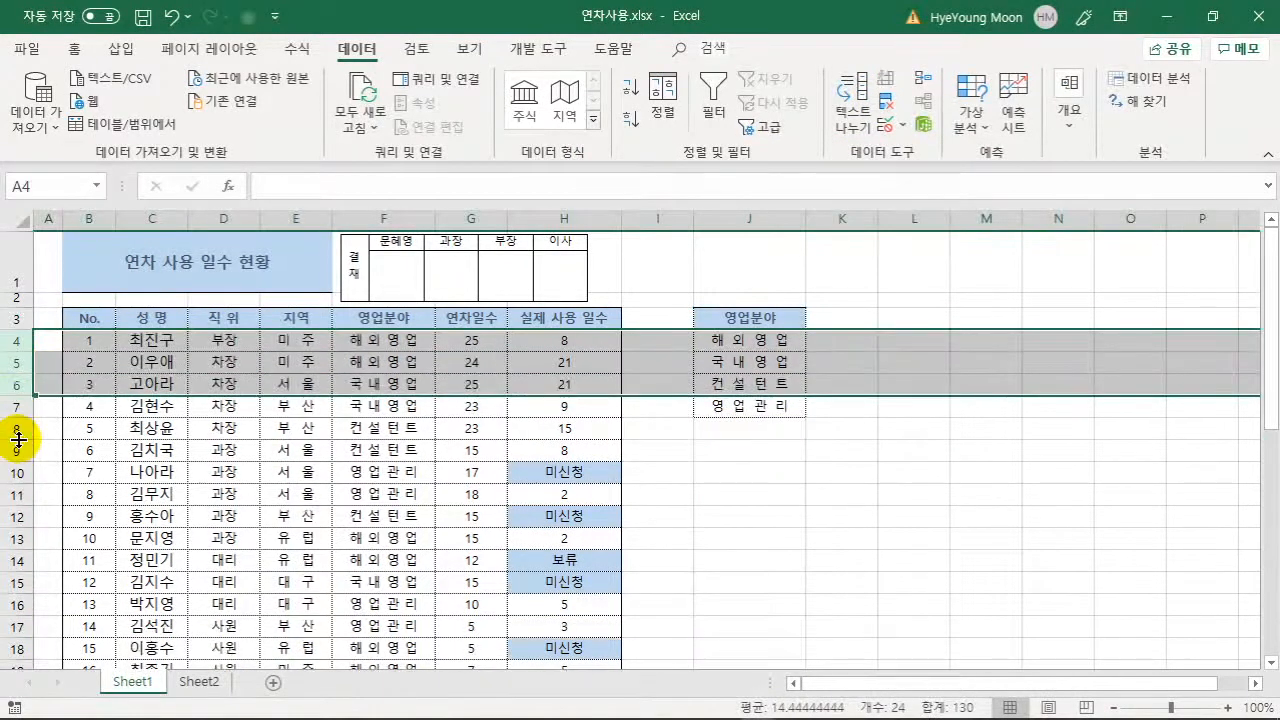
{"action": "left_click", "coordinate": [757, 494]}
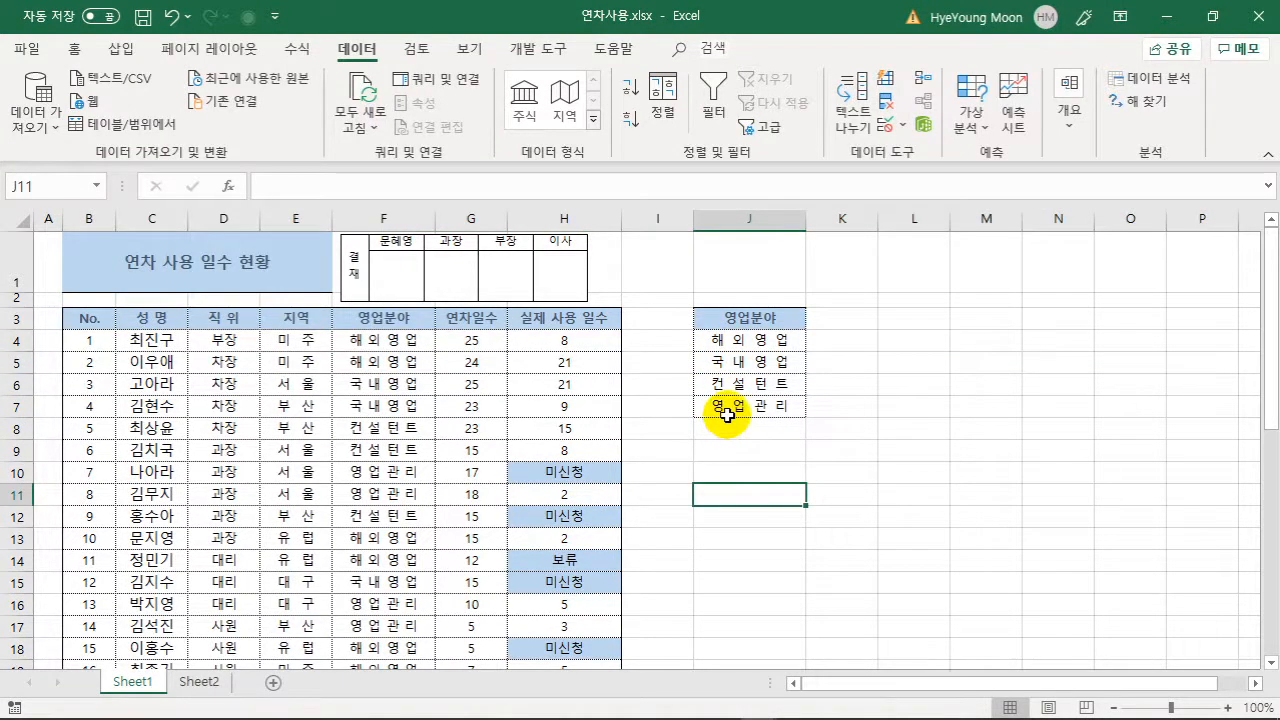
{"action": "left_click", "coordinate": [832, 412]}
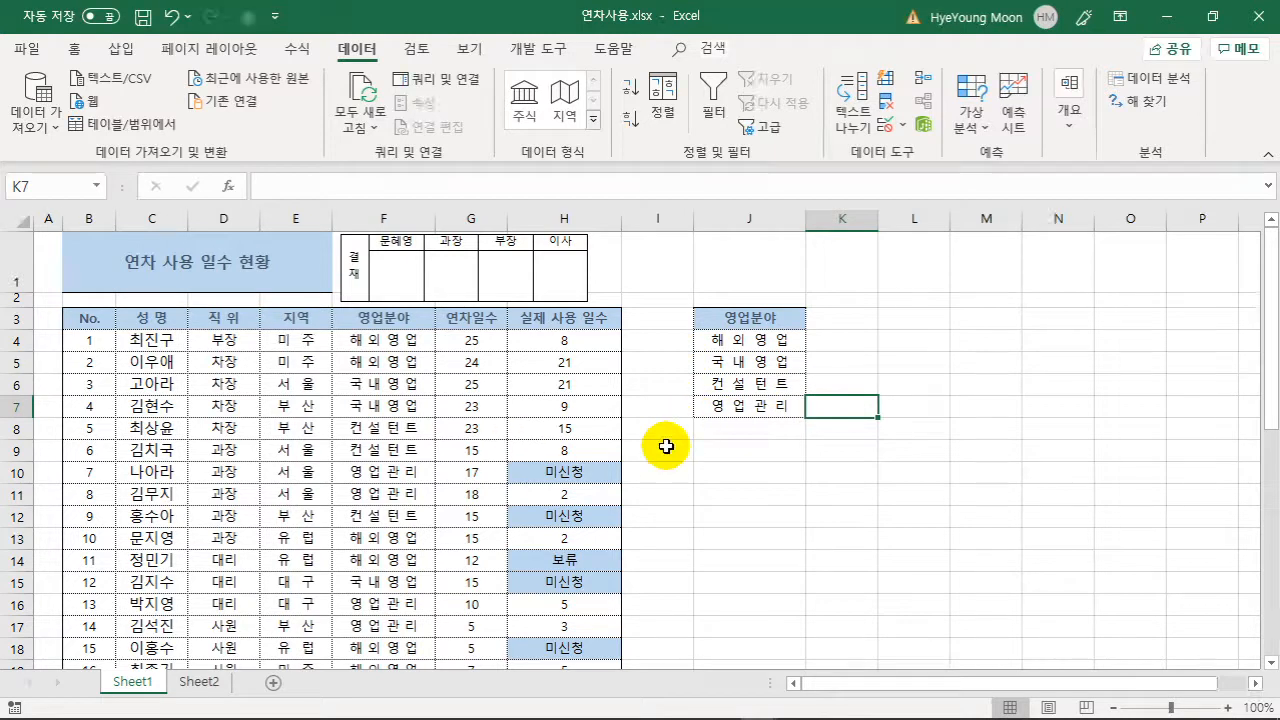
{"action": "left_click", "coordinate": [740, 342]}
{"action": "left_click_drag", "start_coordinate": [740, 342], "coordinate": [737, 403]}
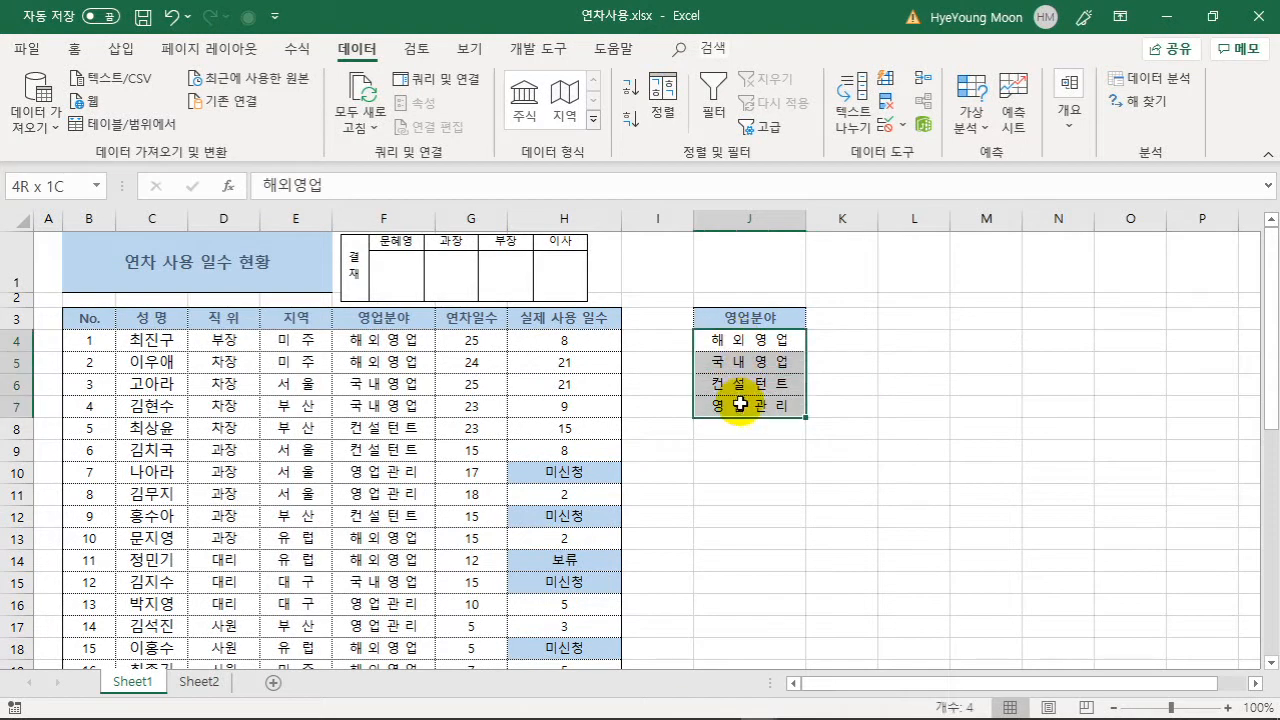
- Import J4:J7 (해외영업, 국내영업, 컨설턴트, 영업관리) as a new custom list in Excel Options
{"action": "left_click", "coordinate": [27, 50]}
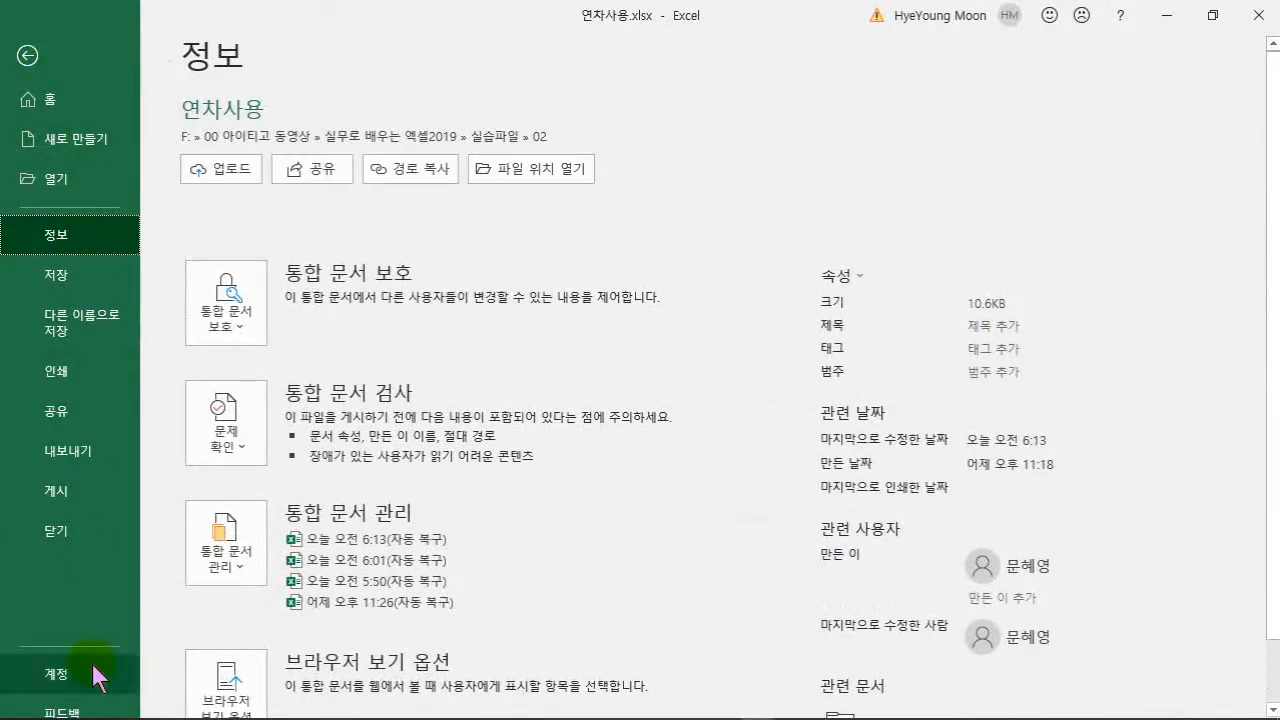
{"action": "scroll", "coordinate": [1262, 640], "scroll_direction": "down", "scroll_amount": 2}
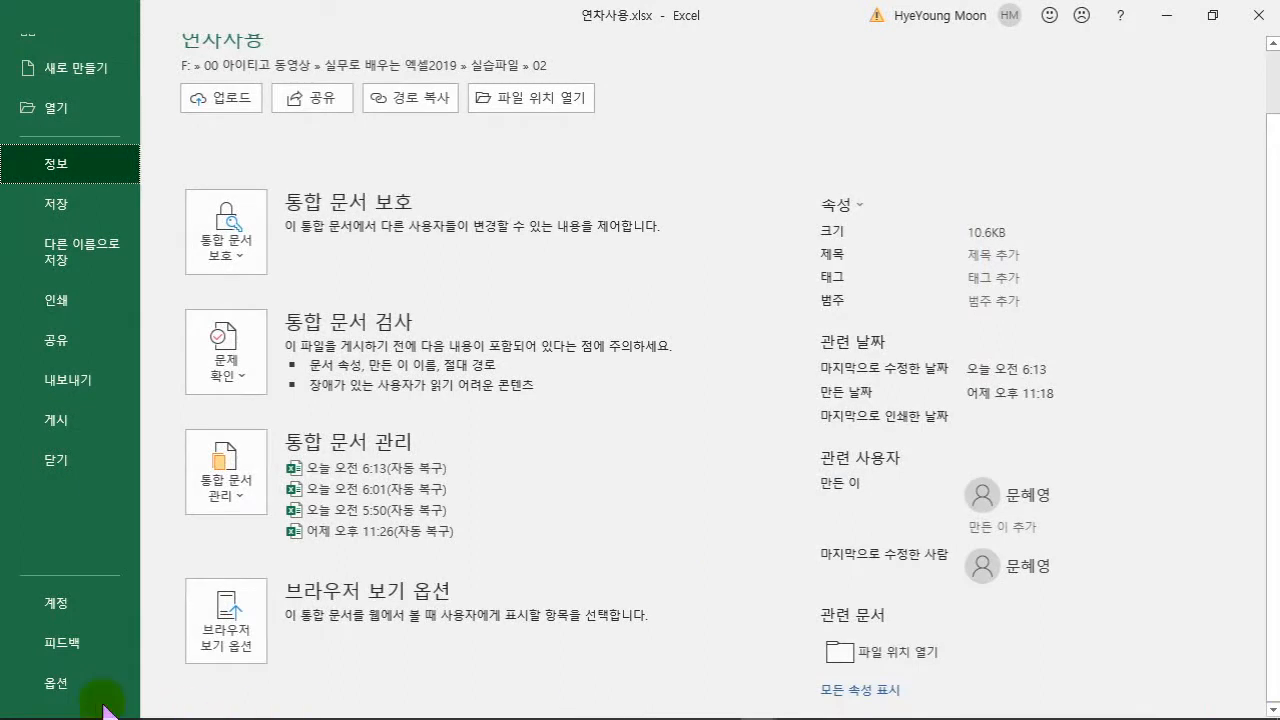
{"action": "left_click", "coordinate": [58, 684]}
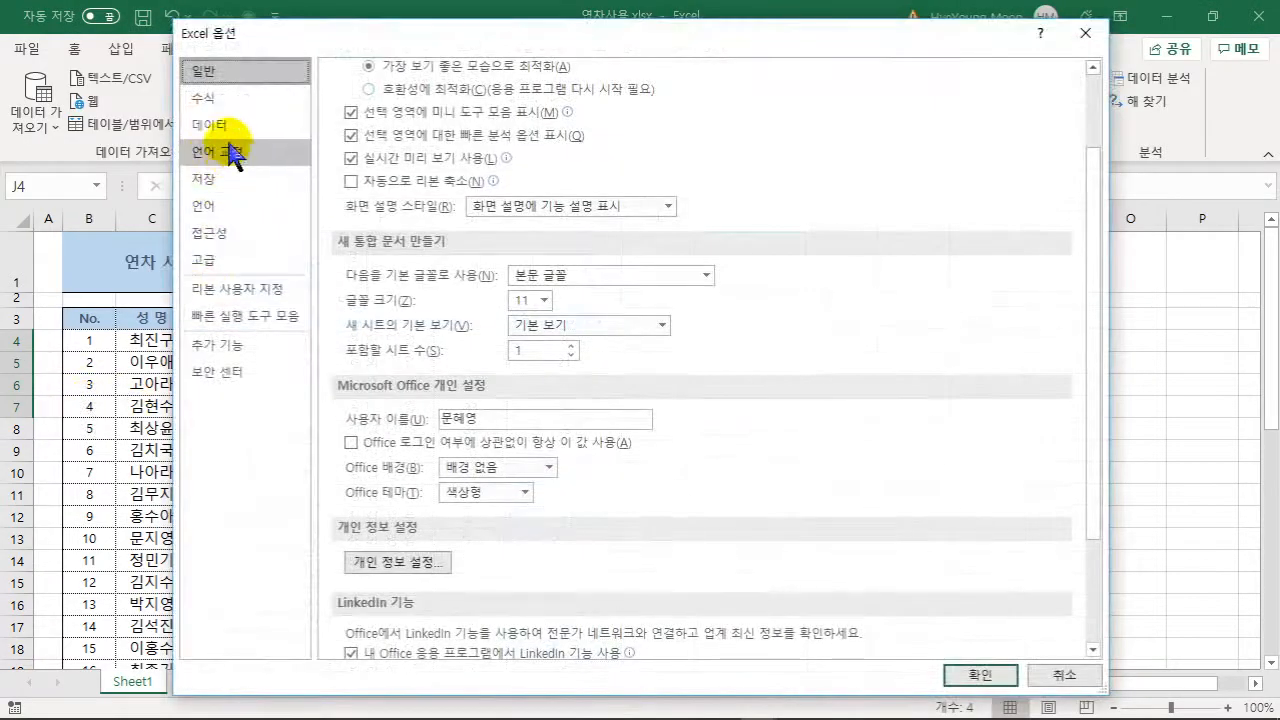
{"action": "left_click", "coordinate": [255, 262]}
{"action": "left_click_drag", "start_coordinate": [1094, 143], "coordinate": [1099, 610]}
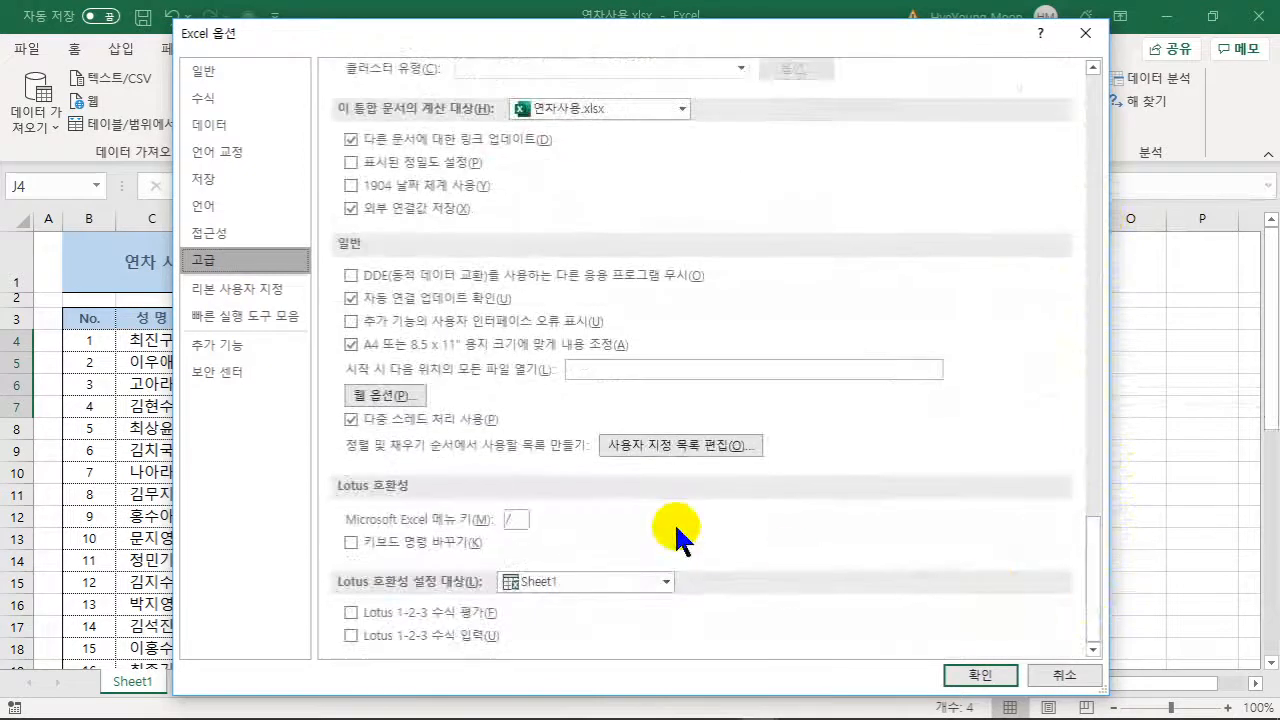
{"action": "left_click", "coordinate": [659, 447]}
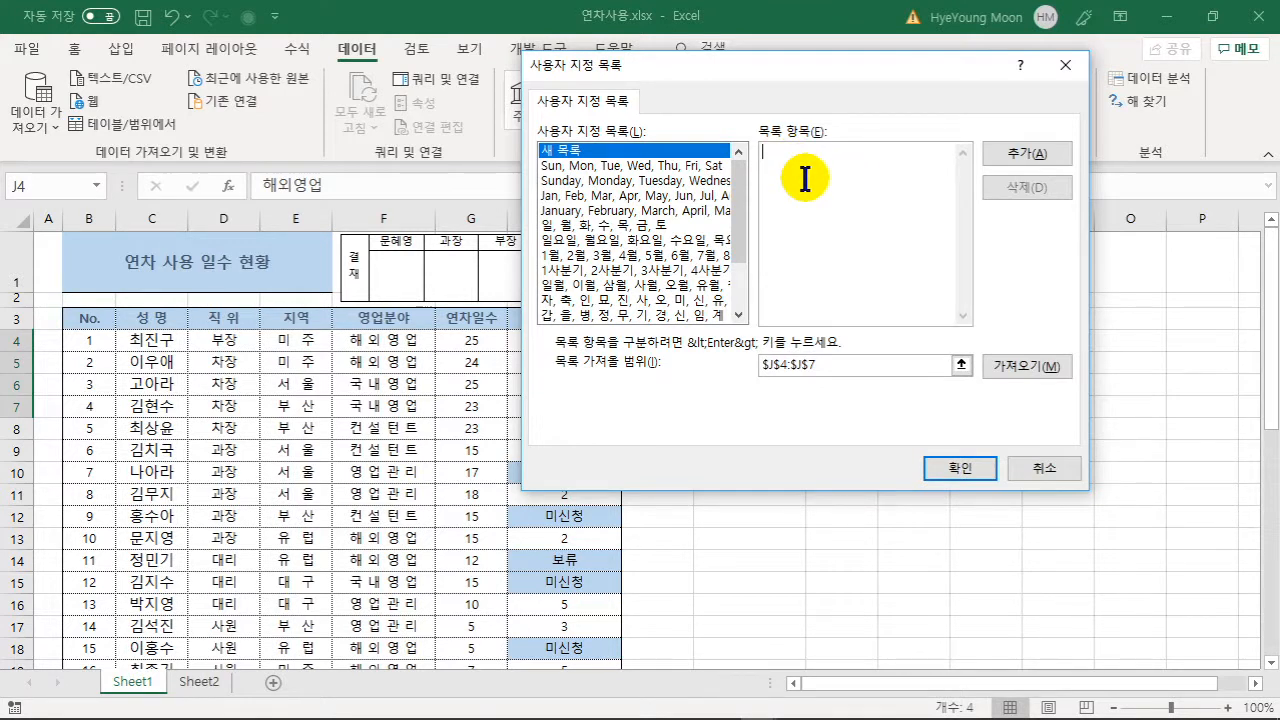
{"action": "left_click_drag", "start_coordinate": [912, 70], "coordinate": [486, 121]}
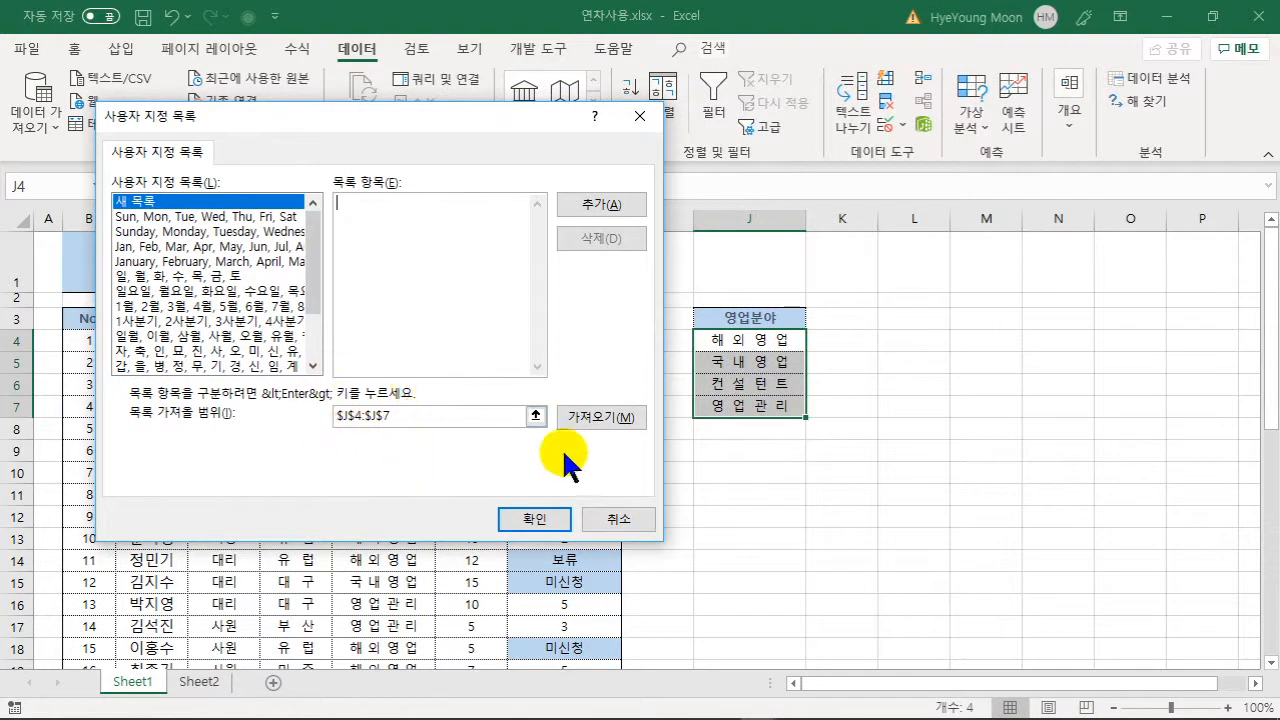
{"action": "left_click", "coordinate": [605, 425]}
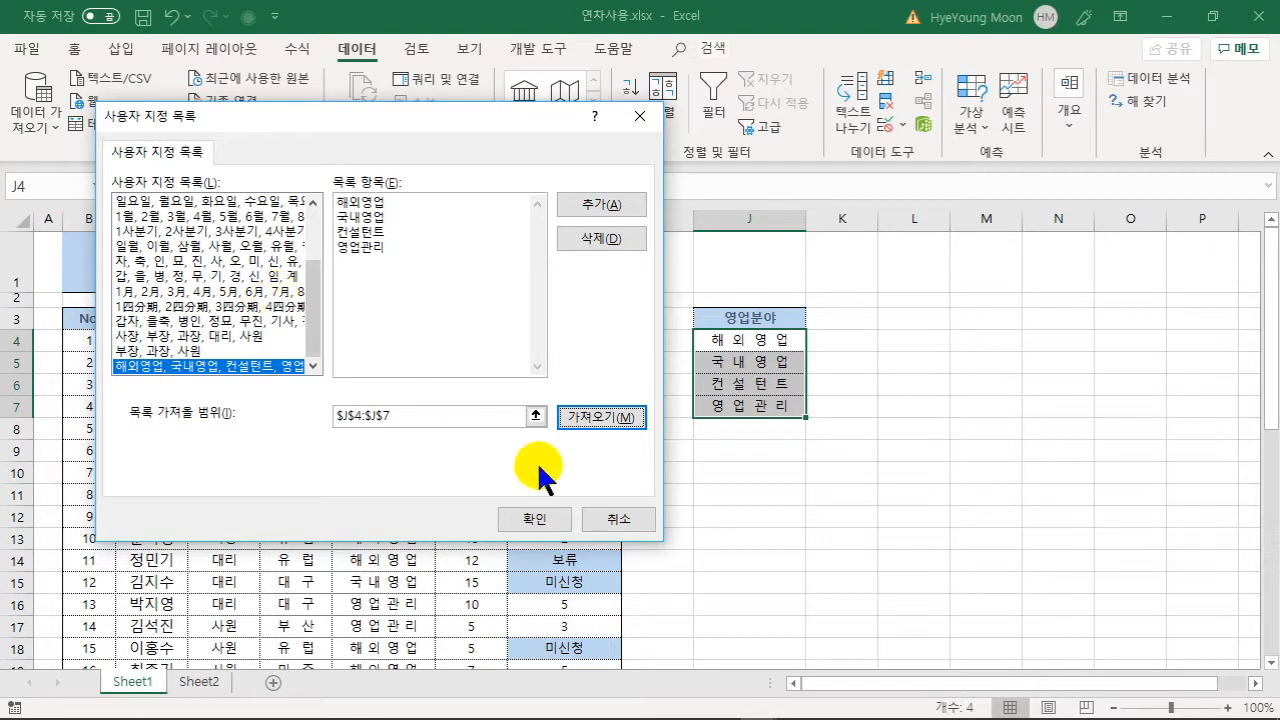
{"action": "left_click", "coordinate": [560, 520]}
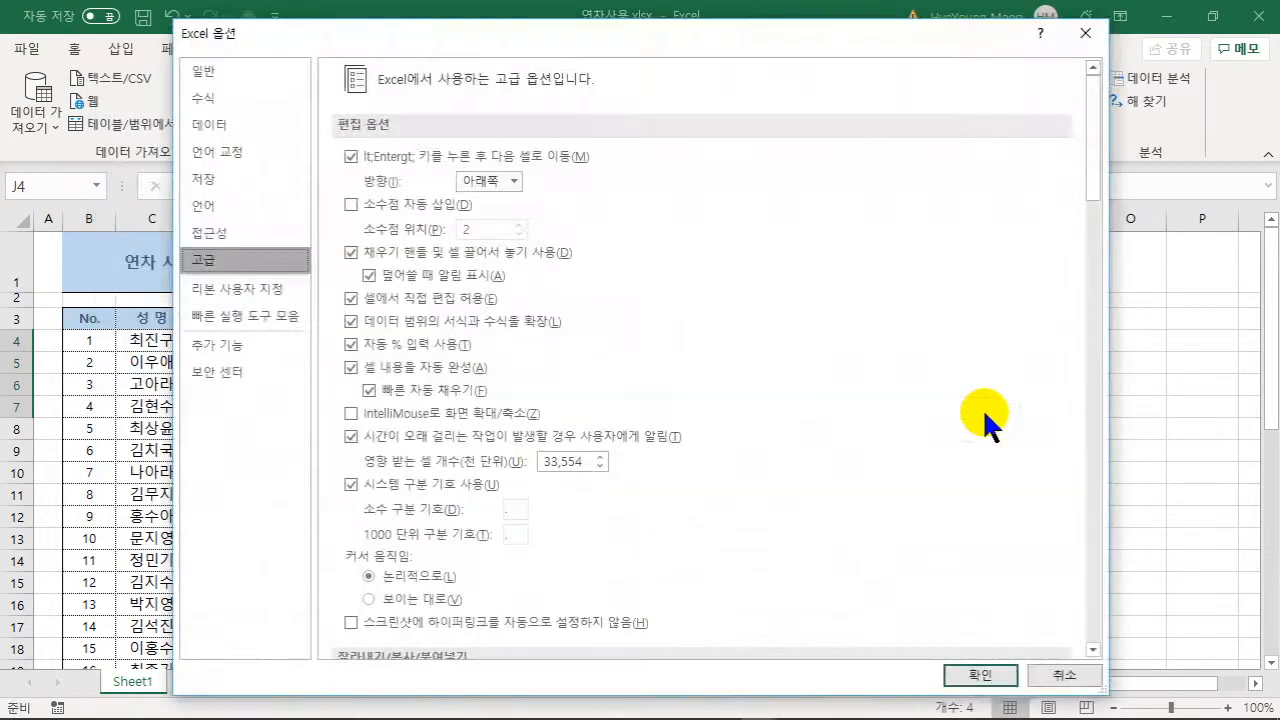
{"action": "left_click", "coordinate": [971, 672]}
- Enter 해외영업 in L4 and autofill it down to L11, repeating the list twice
{"action": "left_click", "coordinate": [991, 424]}
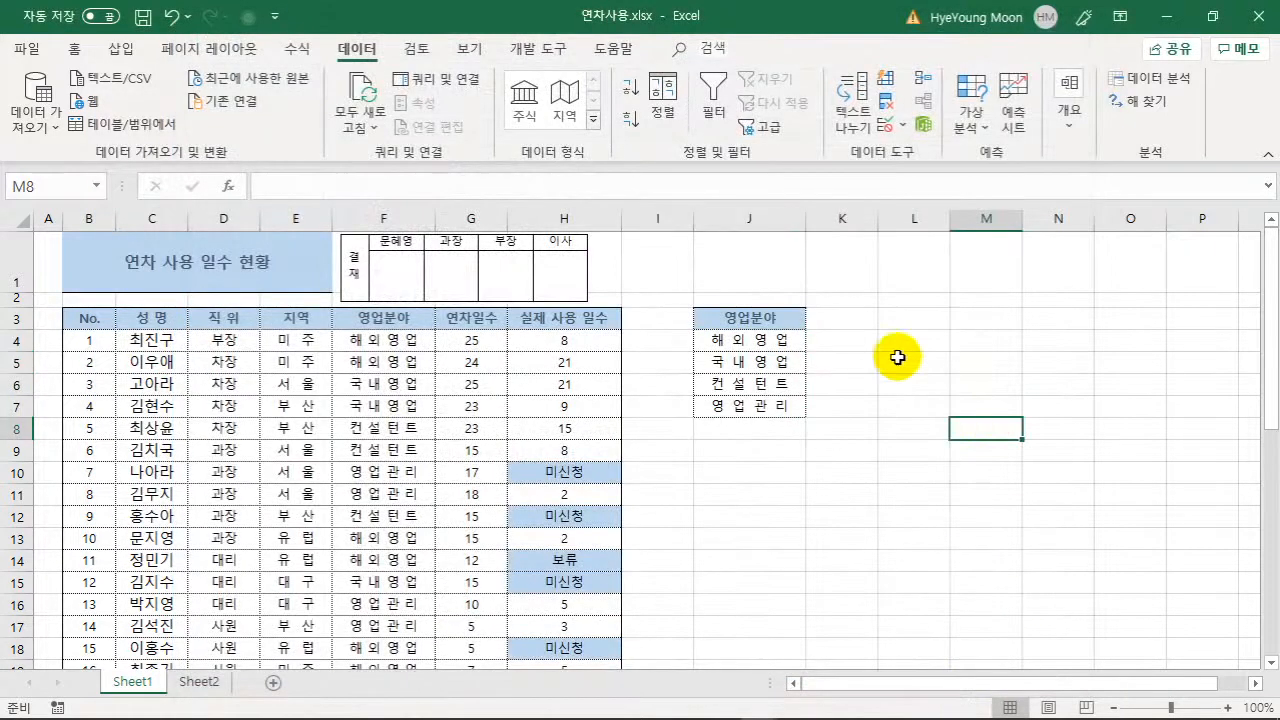
{"action": "left_click", "coordinate": [916, 342]}
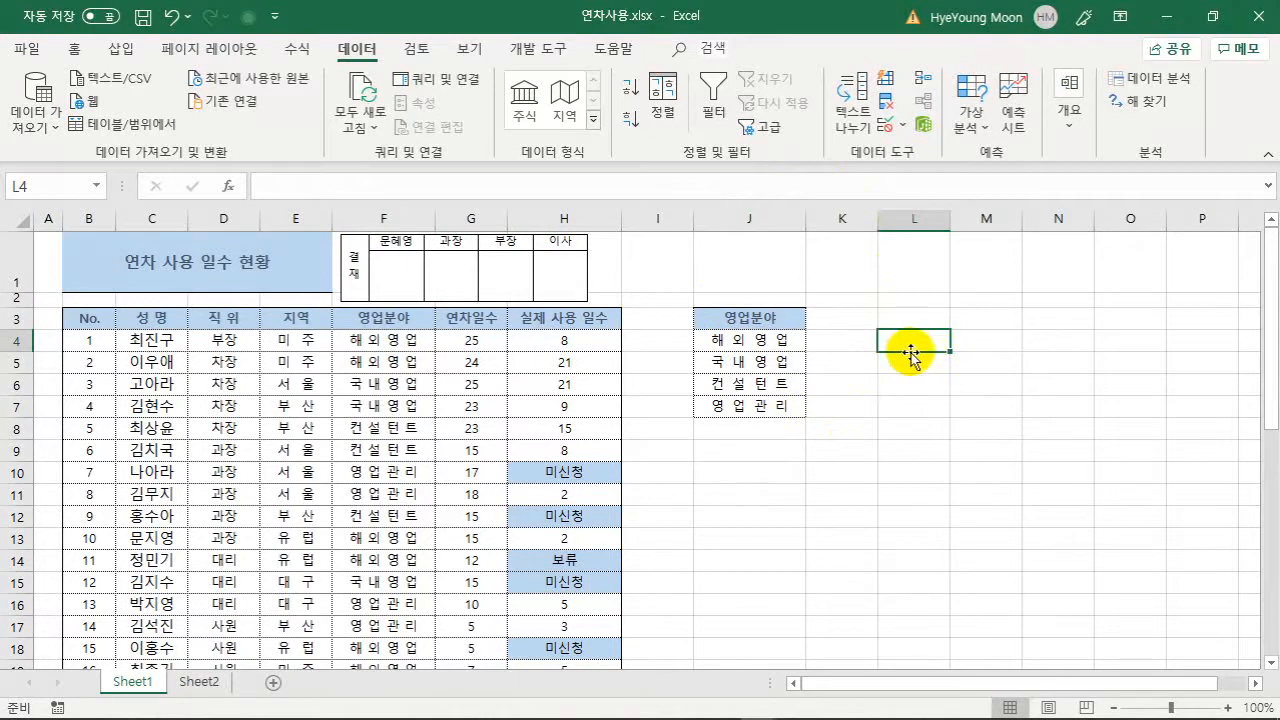
{"action": "type", "text": "ㅐ"}
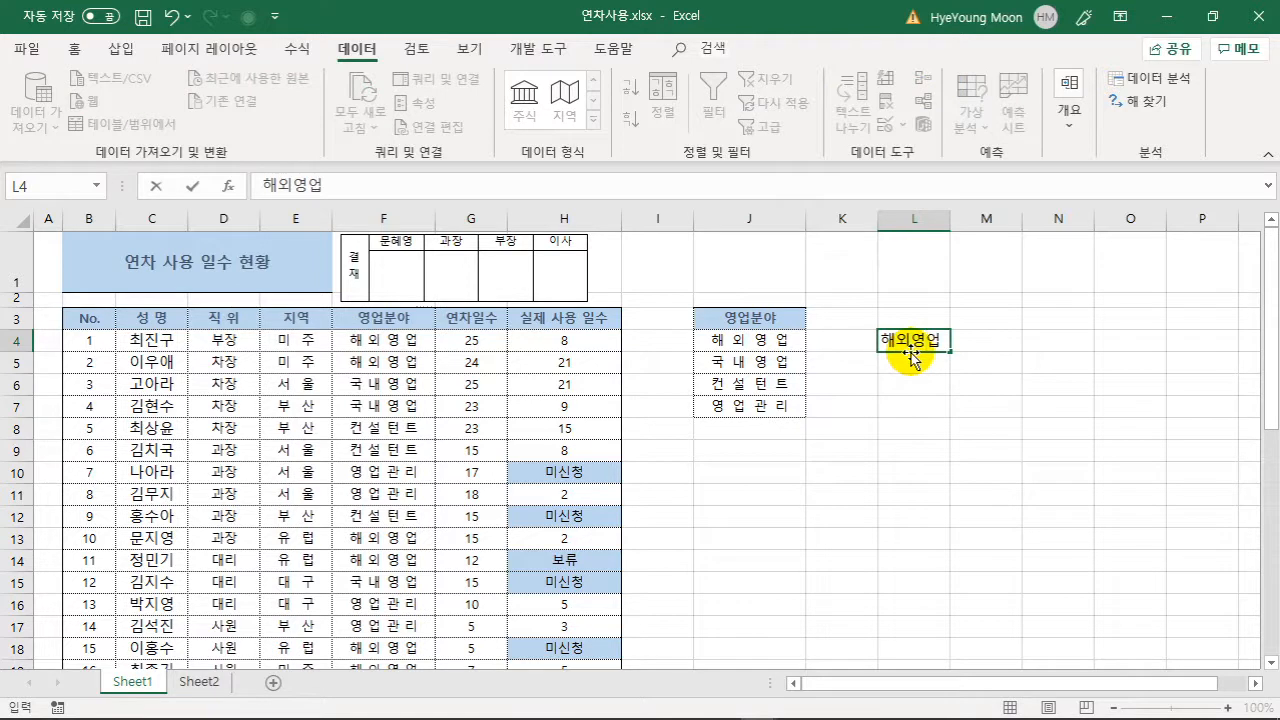
{"action": "left_click_drag", "start_coordinate": [952, 353], "coordinate": [942, 503]}
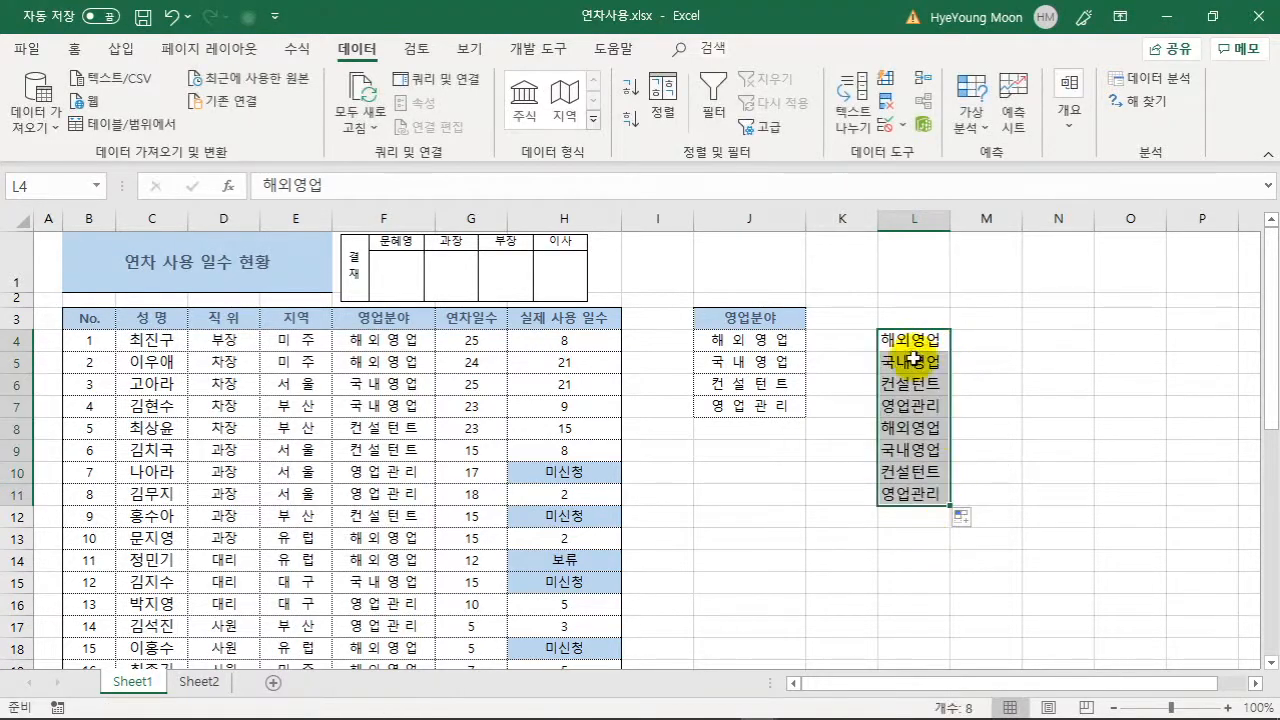
{"action": "left_click", "coordinate": [1050, 390]}
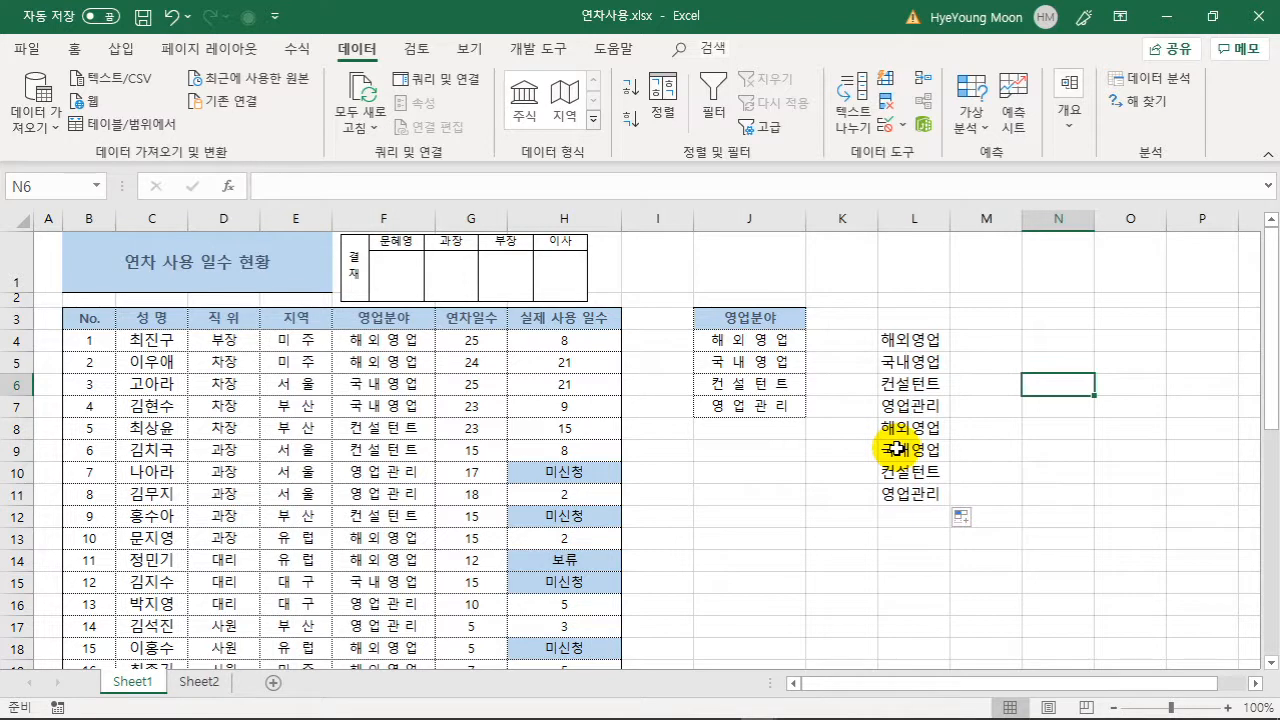
- Select the 지역 column from its header down to the last entry, E3:E22
{"action": "left_click", "coordinate": [315, 317]}
{"action": "scroll", "coordinate": [300, 395], "scroll_direction": "down", "scroll_amount": 2}
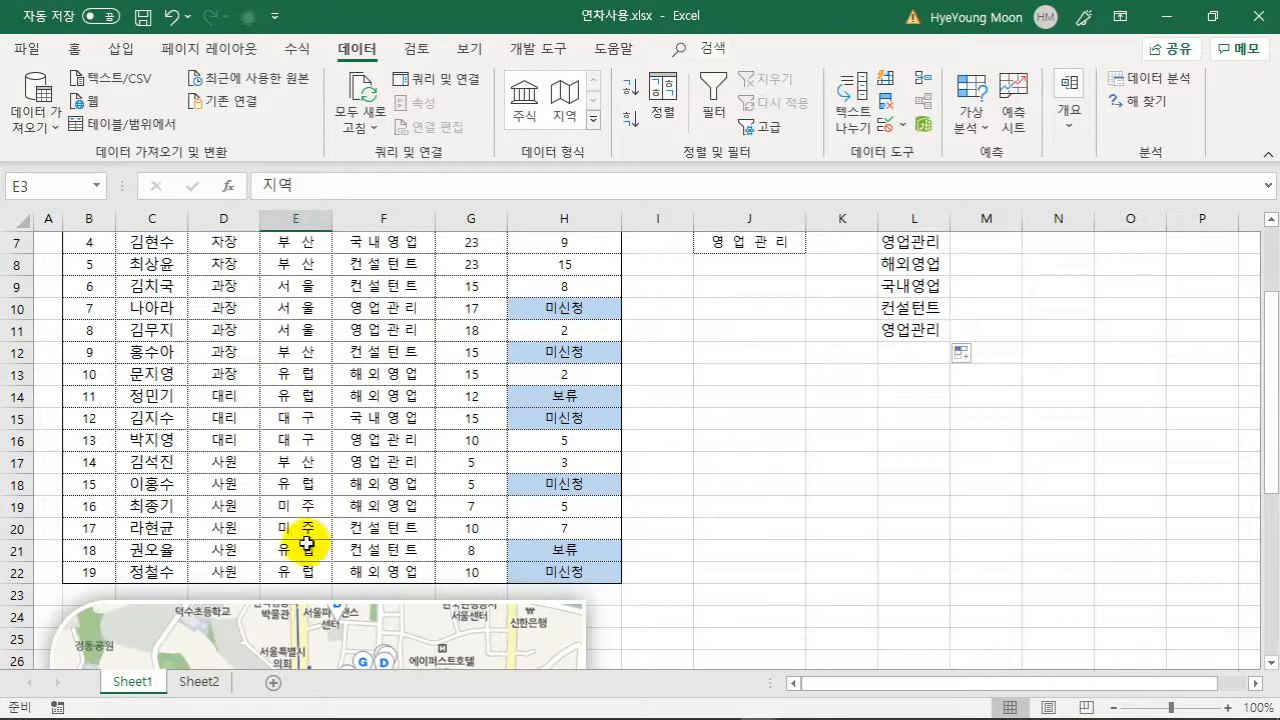
{"action": "left_click", "coordinate": [300, 576], "text": "shift"}
{"action": "scroll", "coordinate": [294, 480], "scroll_direction": "up", "scroll_amount": 2}
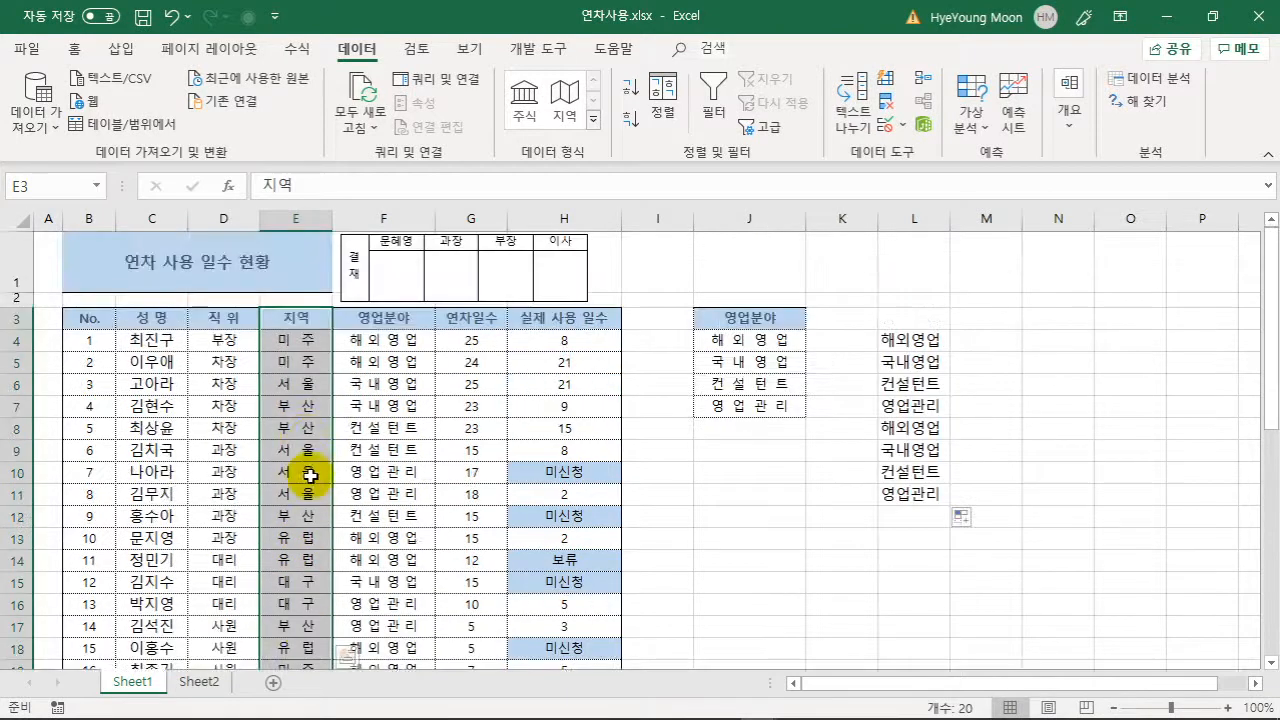
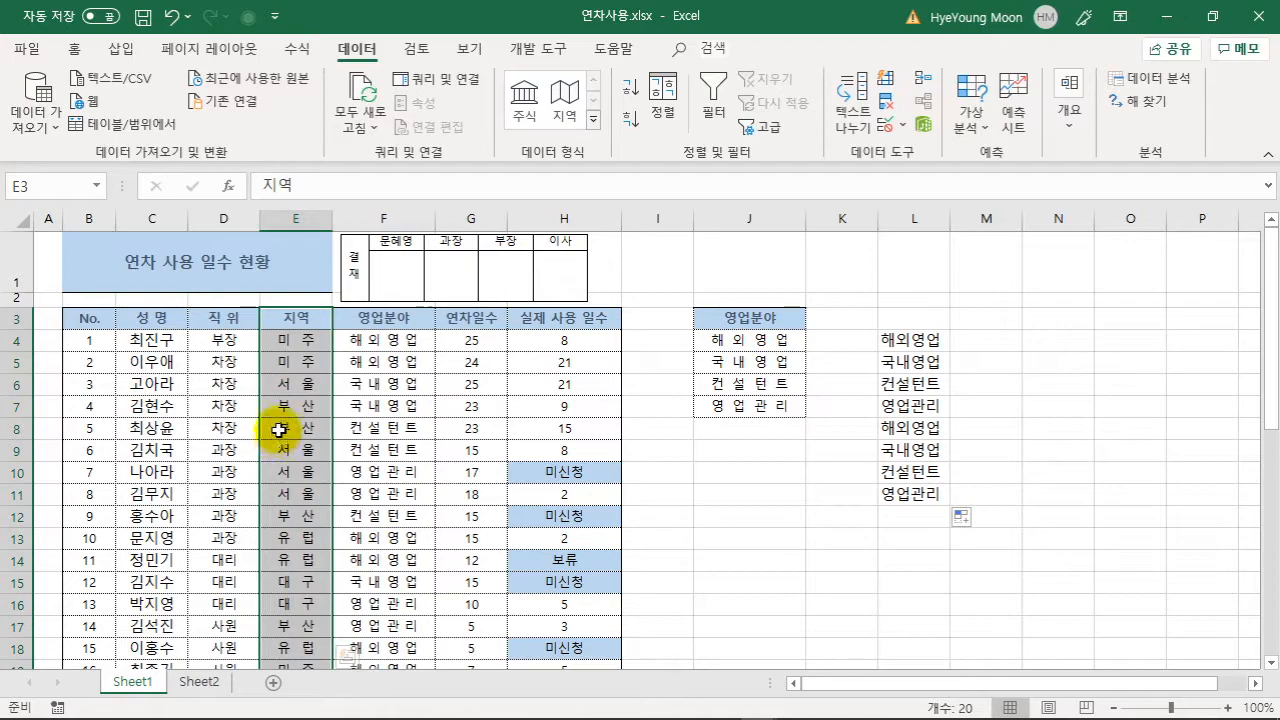
- In Excel Options > Advanced, import $E$3:$E$22 (지역, 미주, 서울, 부산…) as a new custom list
{"action": "left_click", "coordinate": [29, 50]}
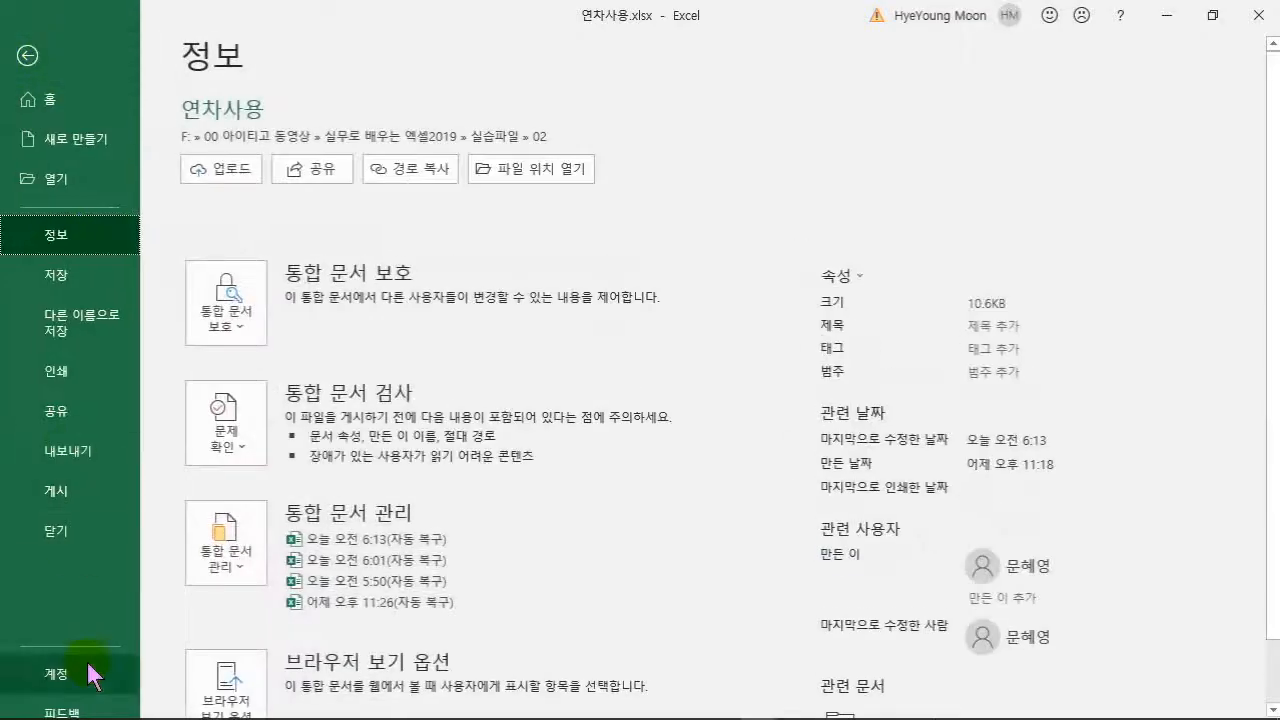
{"action": "scroll", "coordinate": [286, 663], "scroll_direction": "down", "scroll_amount": 1}
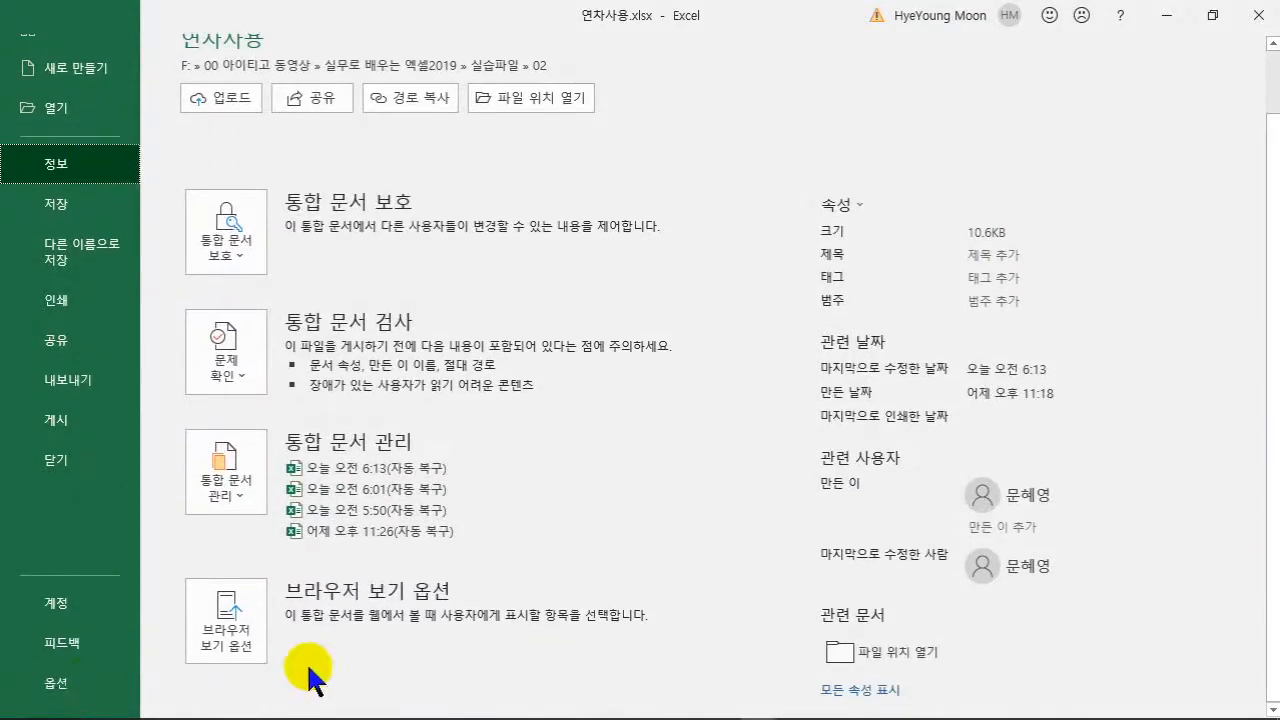
{"action": "left_click", "coordinate": [49, 686]}
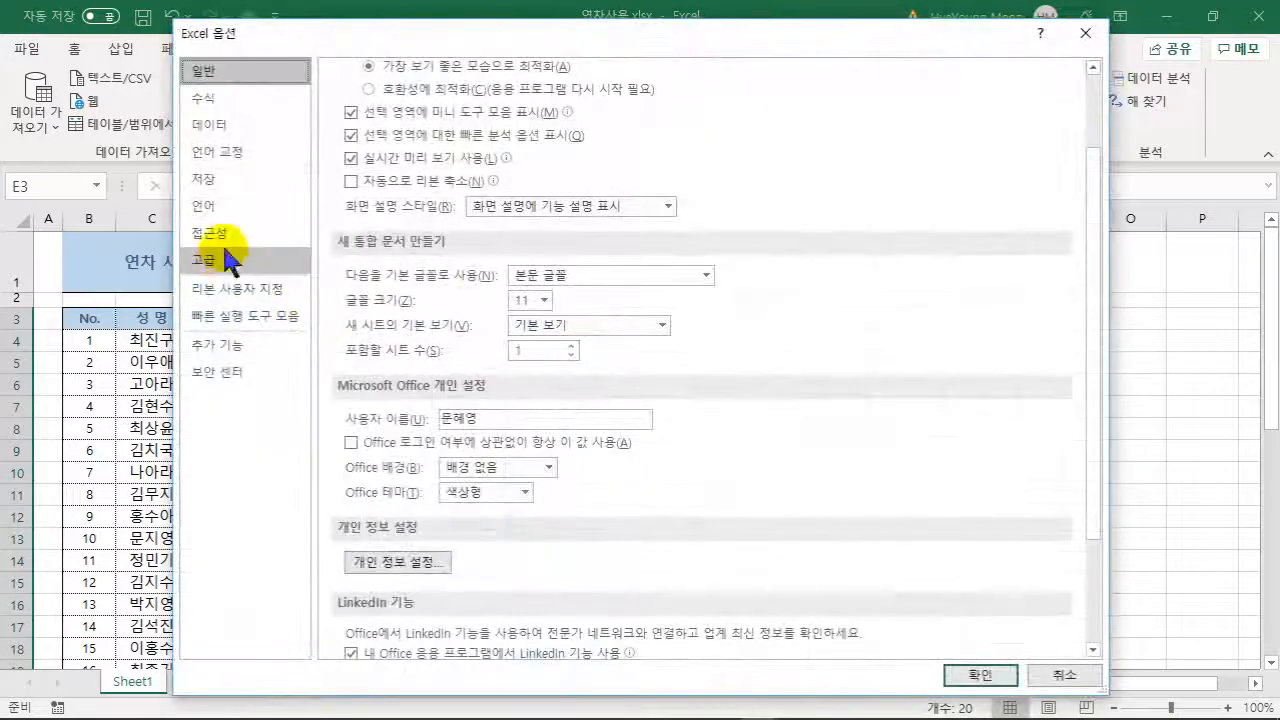
{"action": "left_click", "coordinate": [215, 257]}
{"action": "left_click_drag", "start_coordinate": [1093, 92], "coordinate": [1090, 610]}
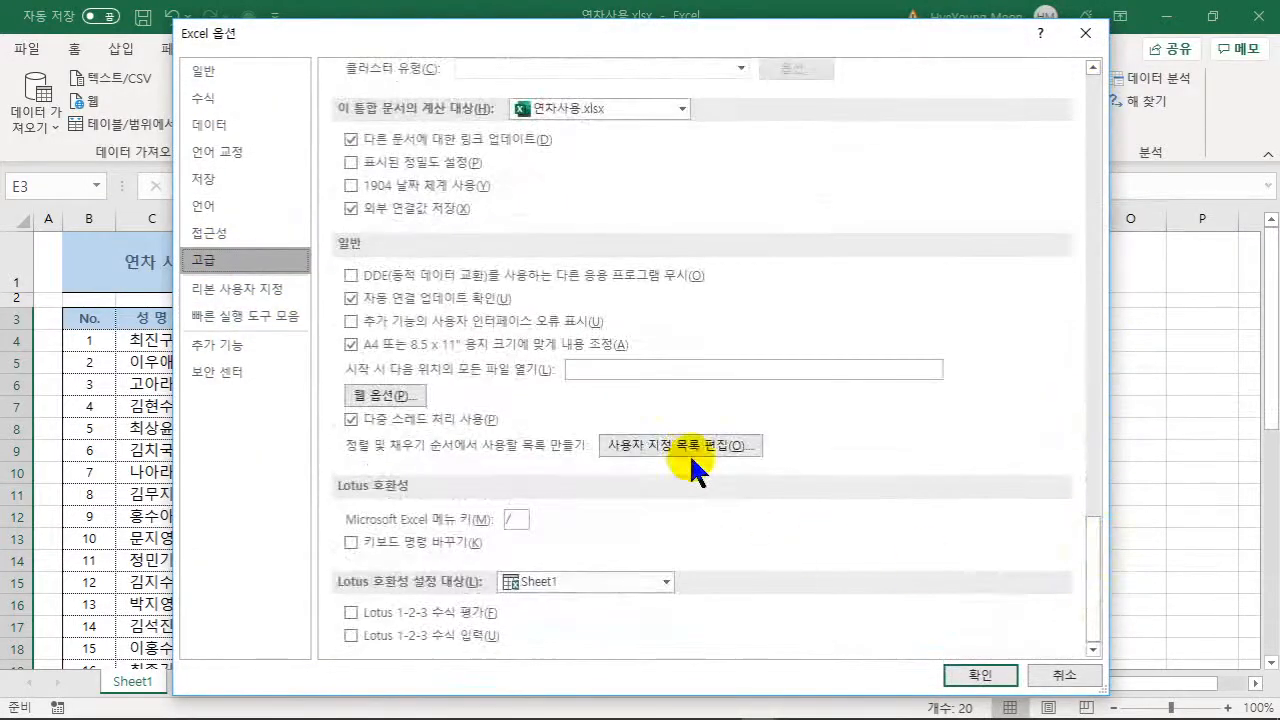
{"action": "left_click", "coordinate": [689, 446]}
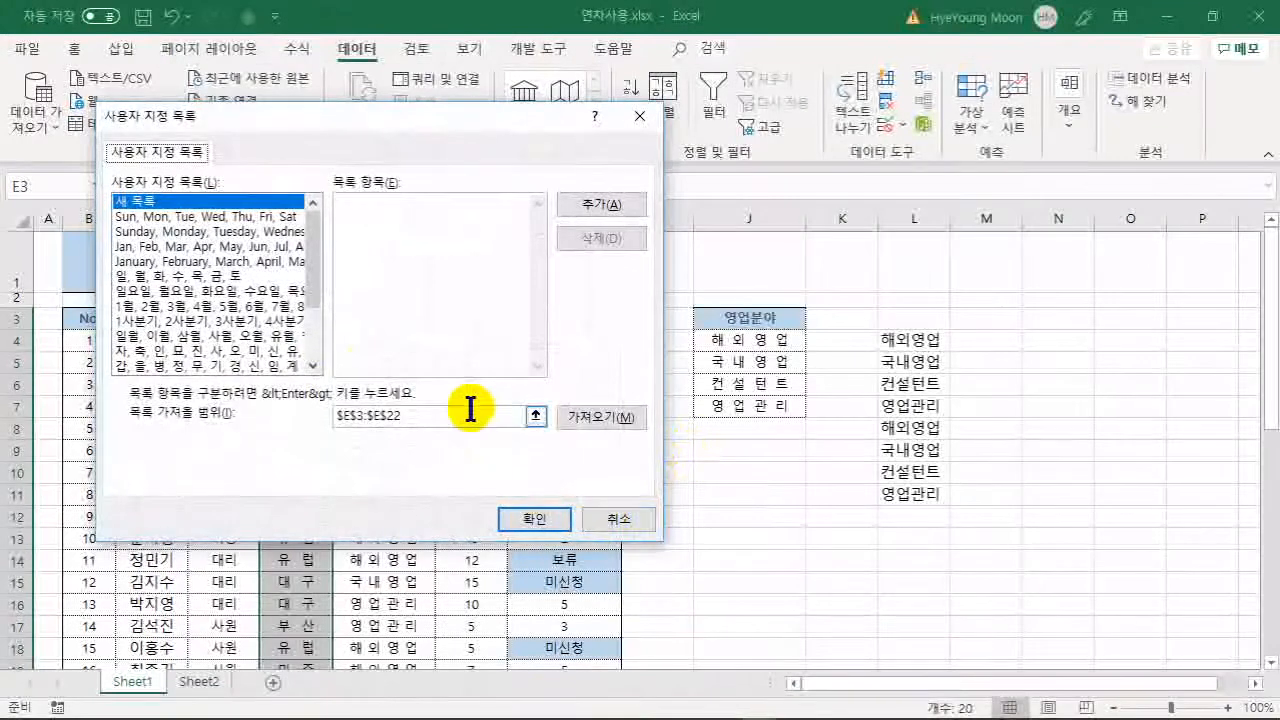
{"action": "left_click", "coordinate": [620, 418]}
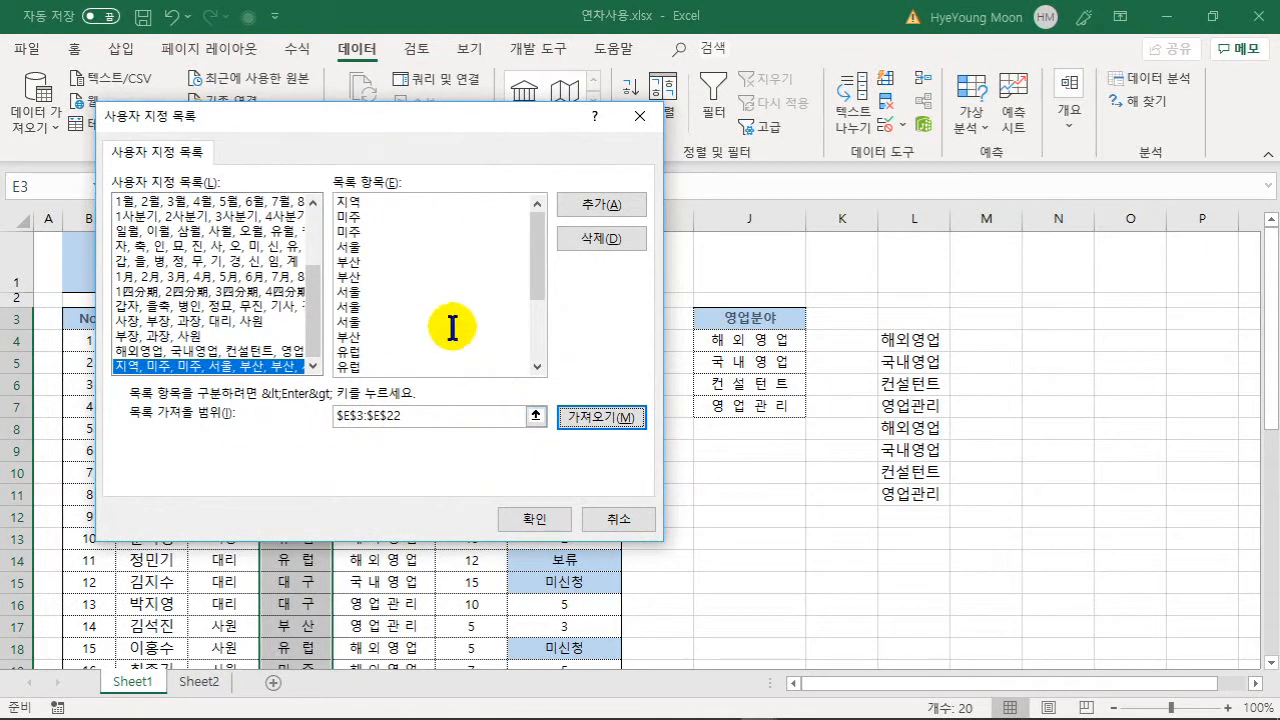
{"action": "left_click", "coordinate": [526, 517]}
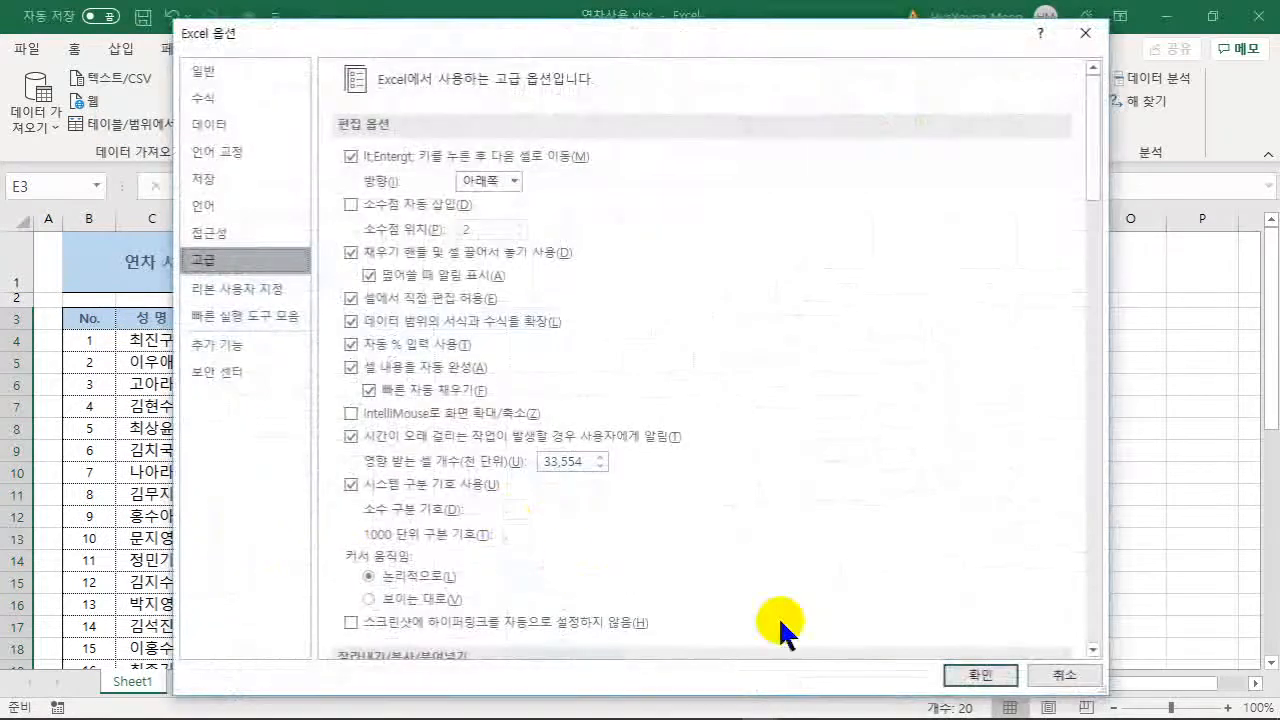
{"action": "left_click", "coordinate": [975, 672]}
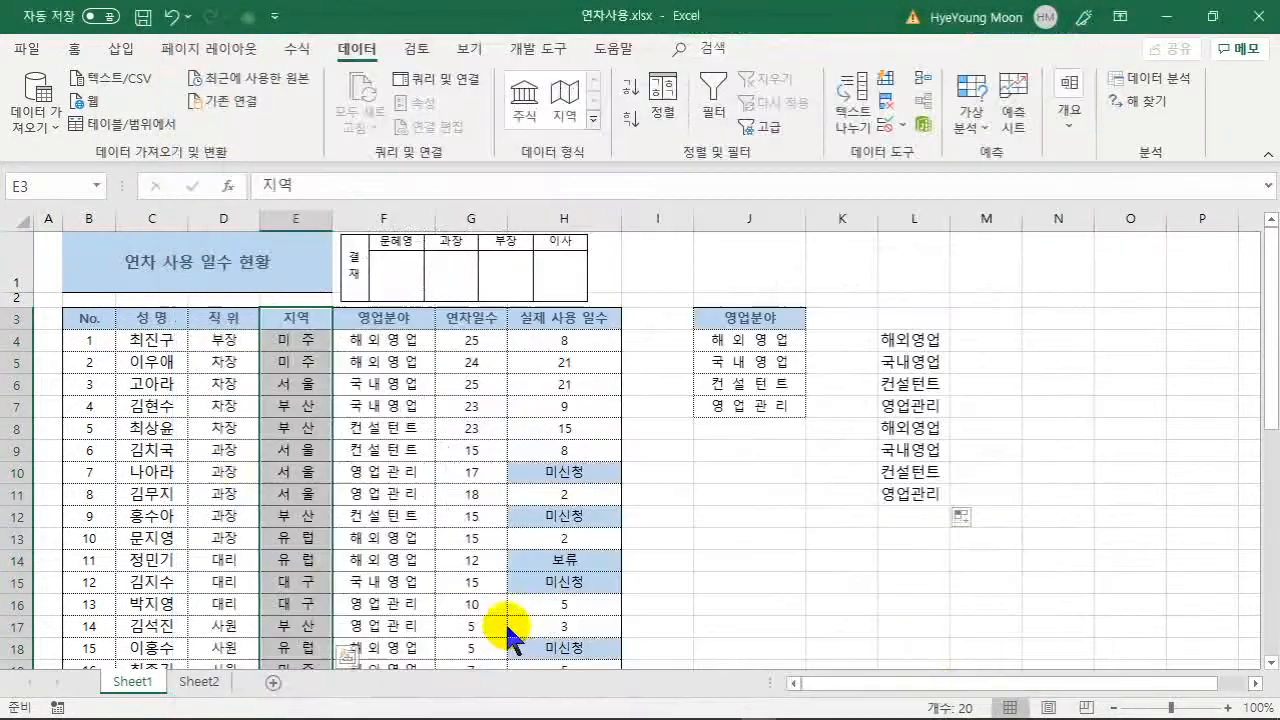
- Clear the region entries in E4:E22 below the 지역 header
{"action": "left_click", "coordinate": [293, 322]}
{"action": "left_click", "coordinate": [296, 342]}
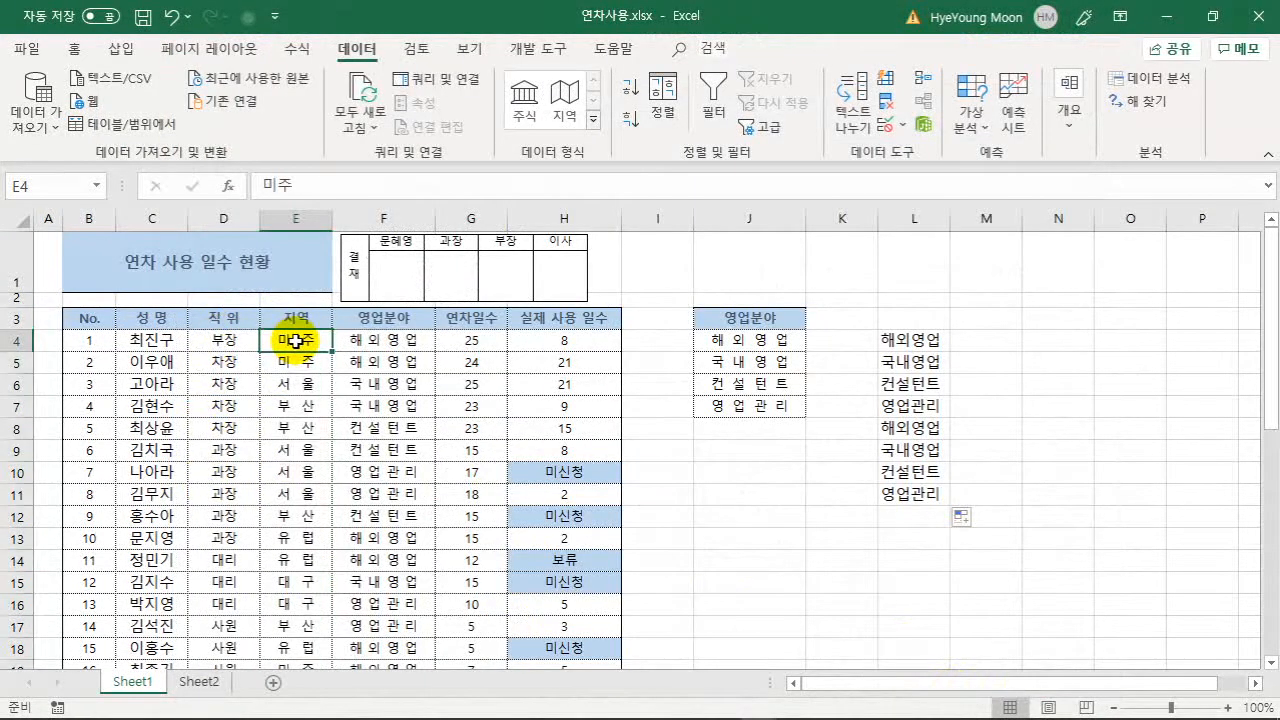
{"action": "key", "text": "ctrl+shift+Down"}
{"action": "key", "text": "Delete"}
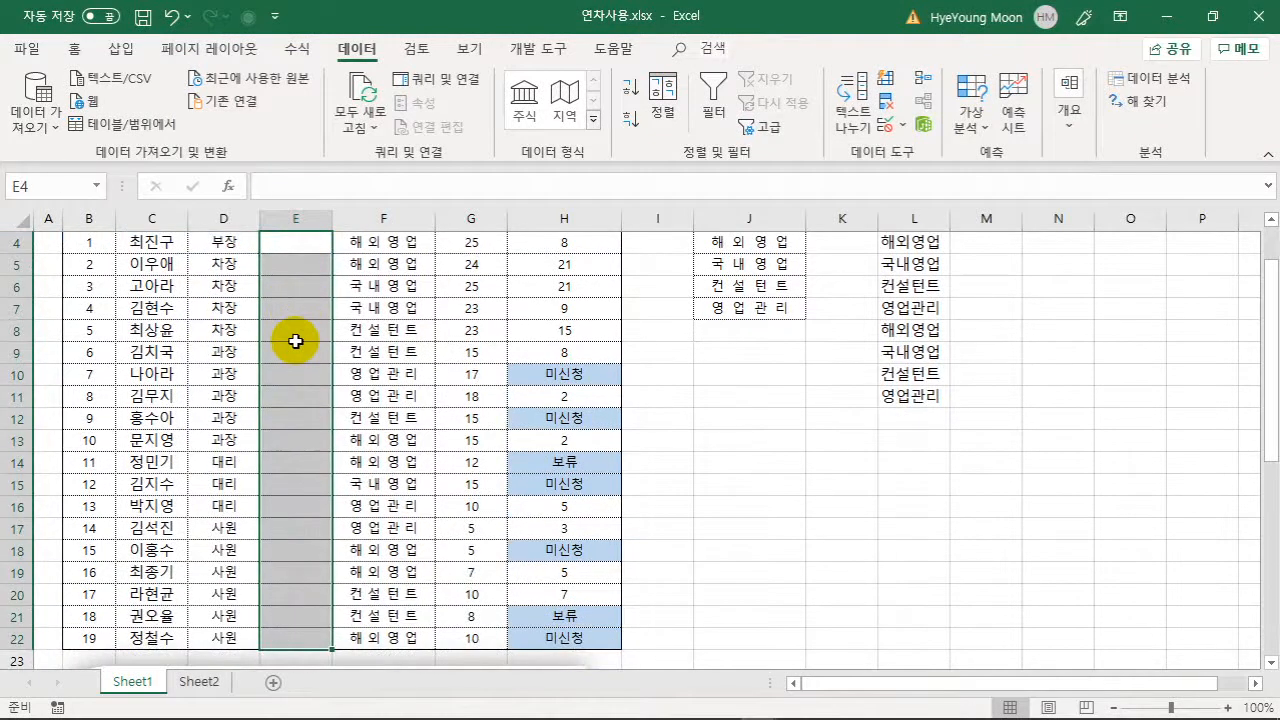
- AutoFill from E3 down to E22 to regenerate the custom list sequence
{"action": "scroll", "coordinate": [296, 341], "scroll_direction": "up", "scroll_amount": 1}
{"action": "left_click", "coordinate": [294, 320]}
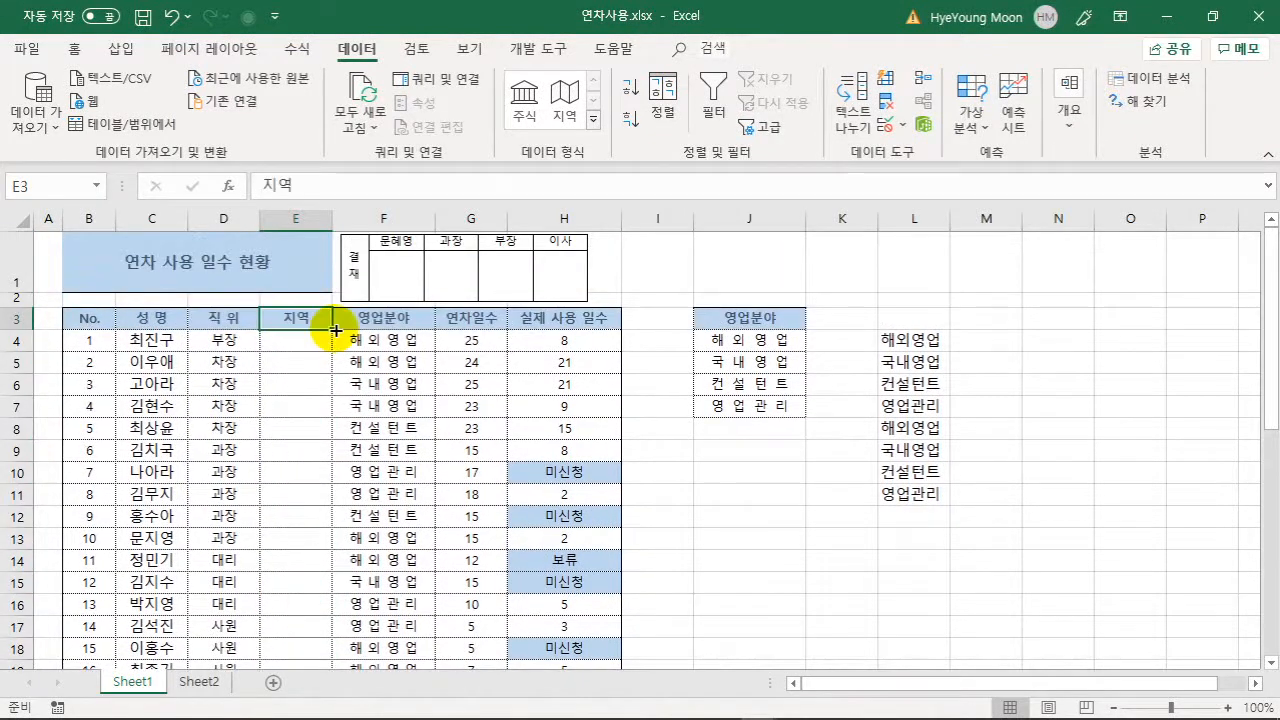
{"action": "left_click_drag", "start_coordinate": [336, 330], "coordinate": [304, 612]}
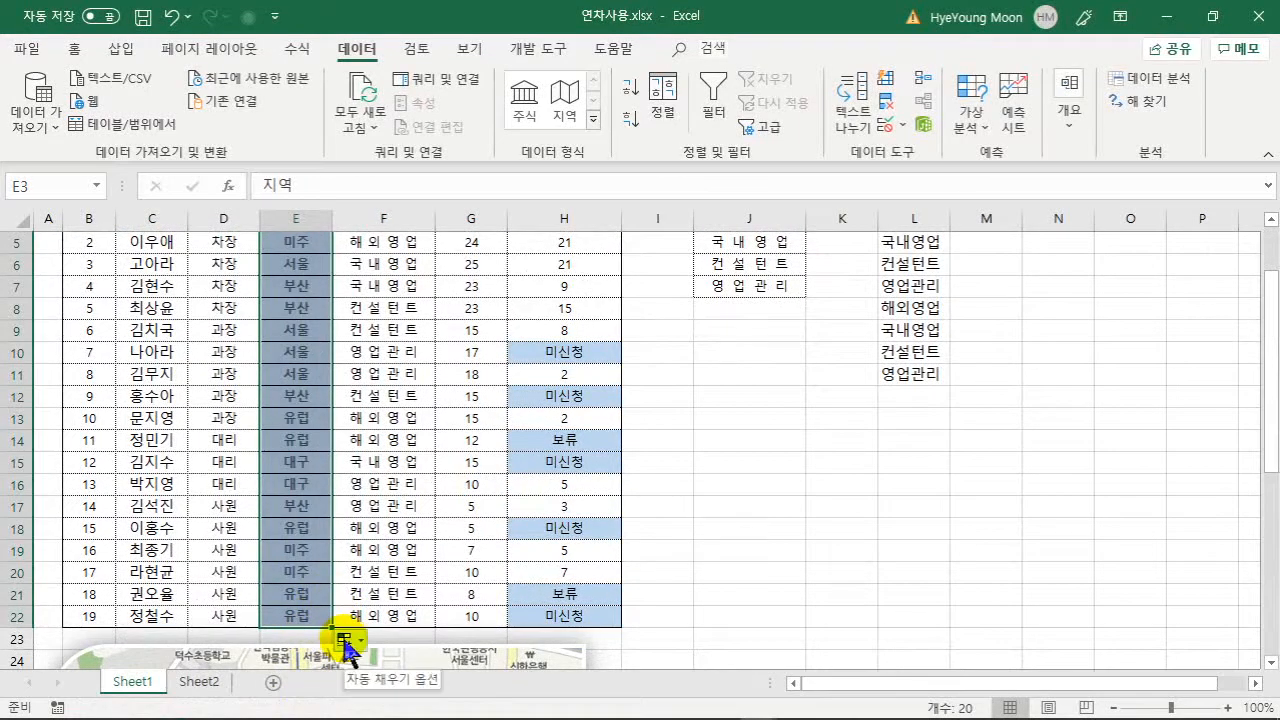
{"action": "scroll", "coordinate": [330, 420], "scroll_direction": "up", "scroll_amount": 2}
- Clear the values 24, 15 and 12 from G5, G9 and G14
{"action": "left_click", "coordinate": [749, 560]}
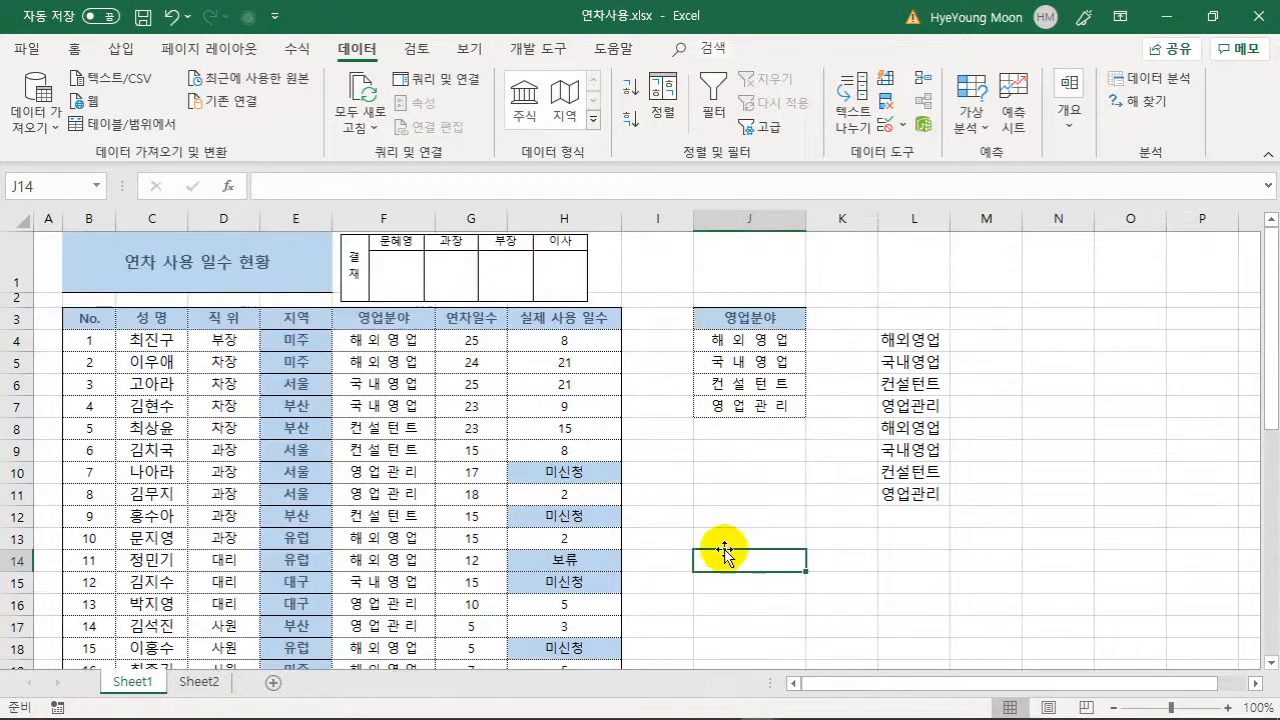
{"action": "left_click", "coordinate": [485, 366]}
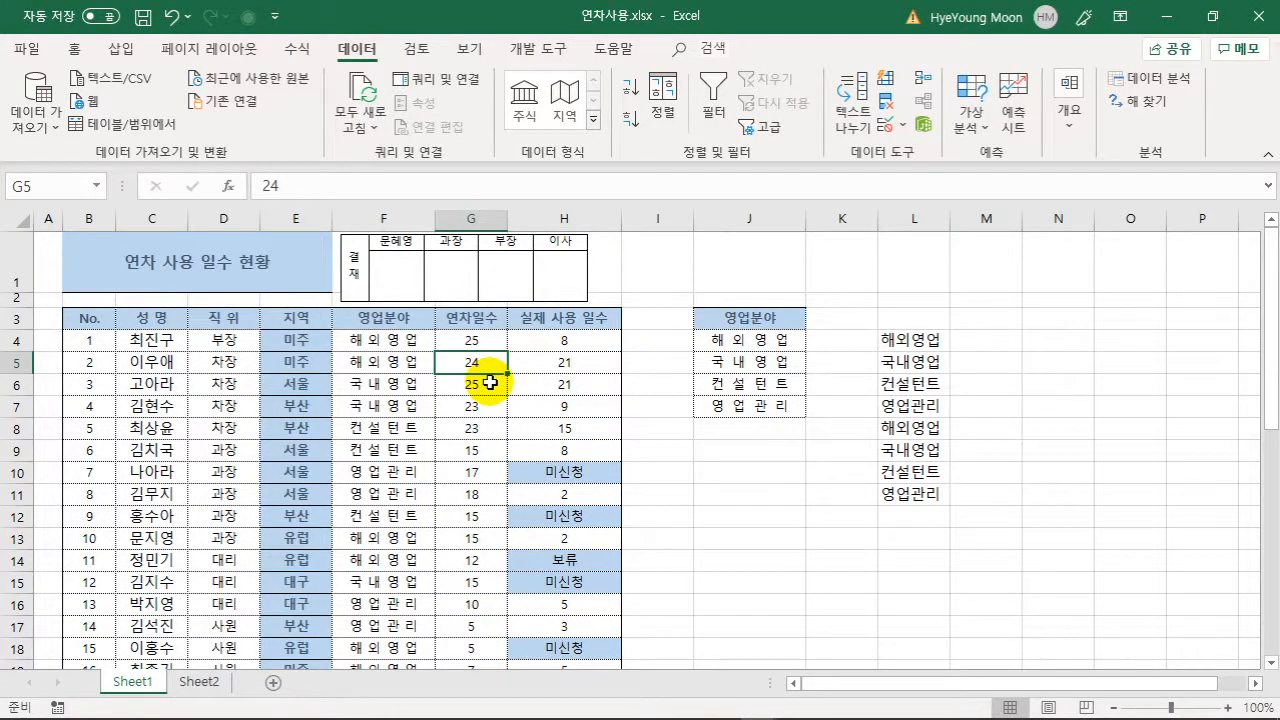
{"action": "key", "text": "Delete"}
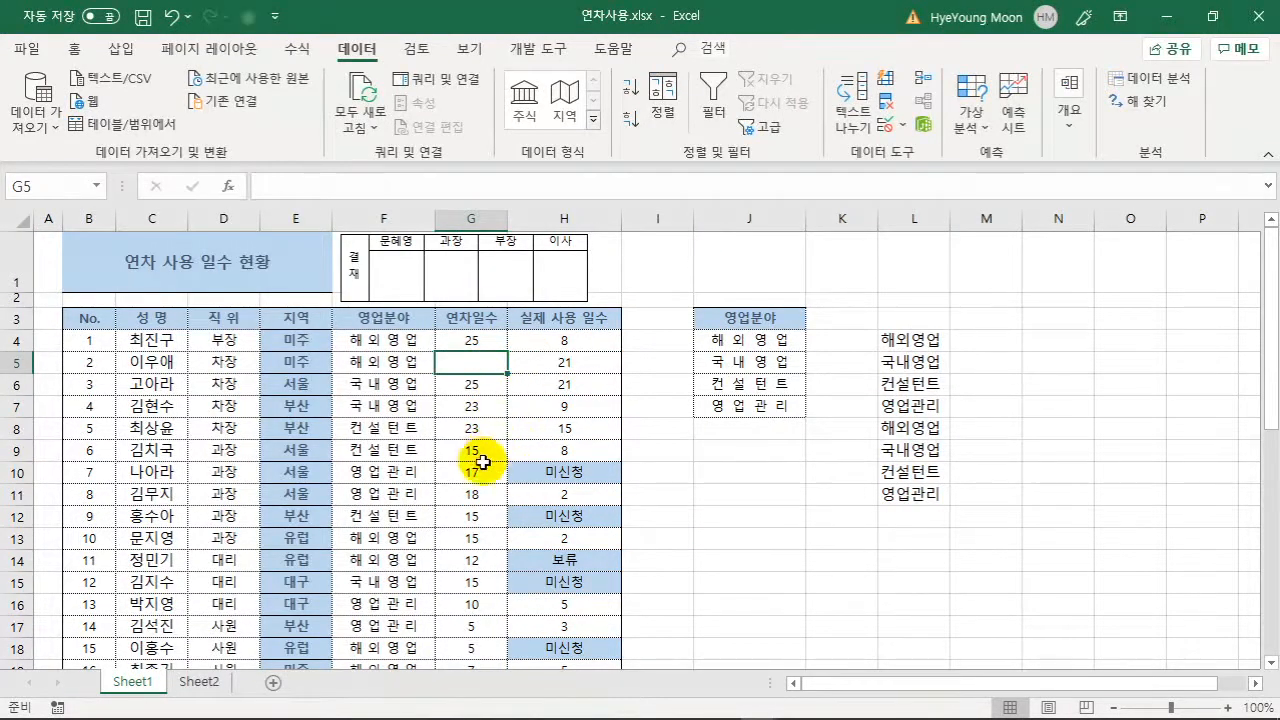
{"action": "left_click", "coordinate": [471, 455]}
{"action": "key", "text": "Delete"}
{"action": "left_click", "coordinate": [474, 560]}
{"action": "key", "text": "Delete"}
- Clear the 5 in G18 and the 8 in G21
{"action": "scroll", "coordinate": [476, 548], "scroll_direction": "down", "scroll_amount": 3}
{"action": "left_click", "coordinate": [471, 418]}
{"action": "key", "text": "Delete"}
{"action": "left_click", "coordinate": [485, 483]}
{"action": "key", "text": "Delete"}
{"action": "scroll", "coordinate": [451, 449], "scroll_direction": "up", "scroll_amount": 3}
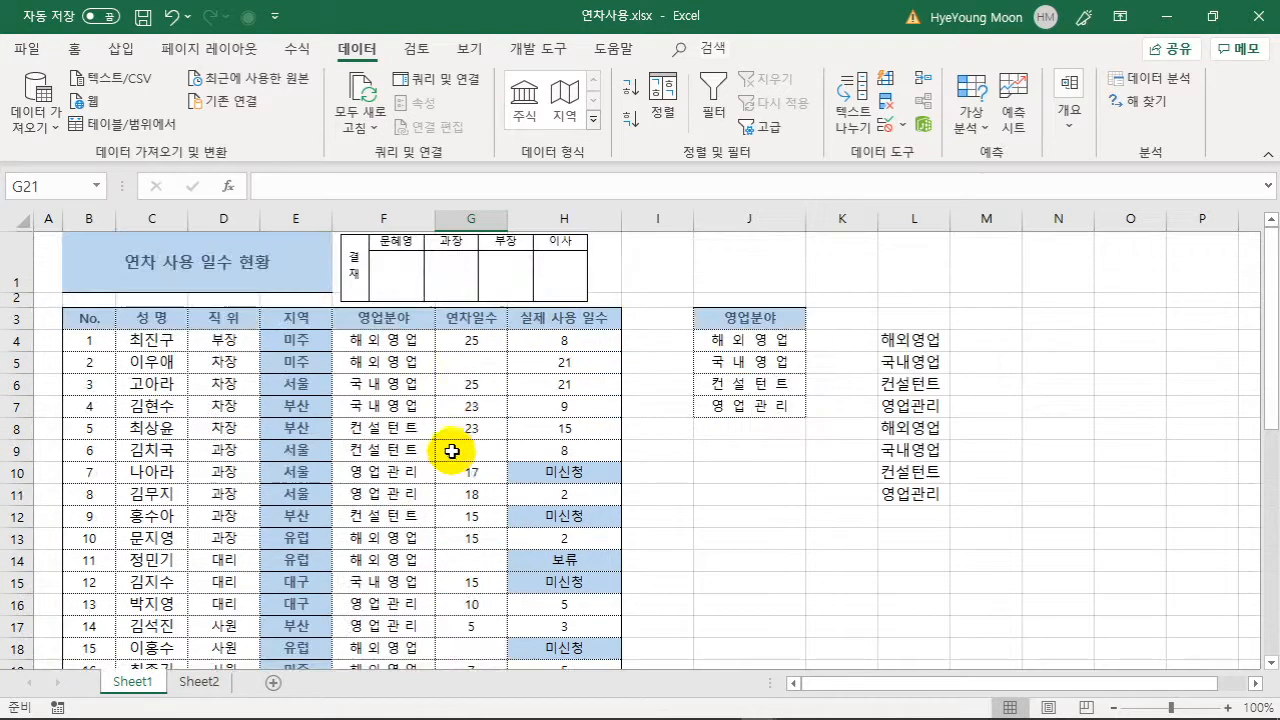
{"action": "left_click", "coordinate": [476, 366]}
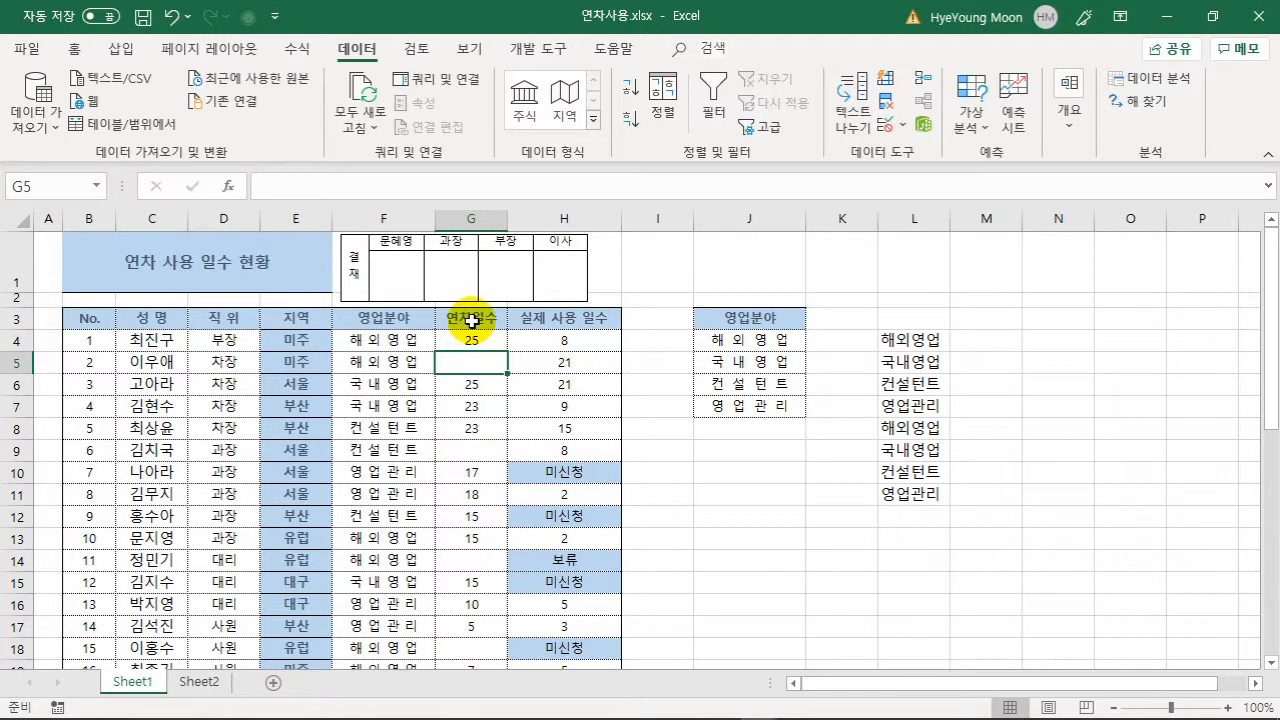
- Select G3:G22 and pick out only its blank cells with Go To Special > Blanks
{"action": "left_click_drag", "start_coordinate": [475, 322], "coordinate": [457, 630]}
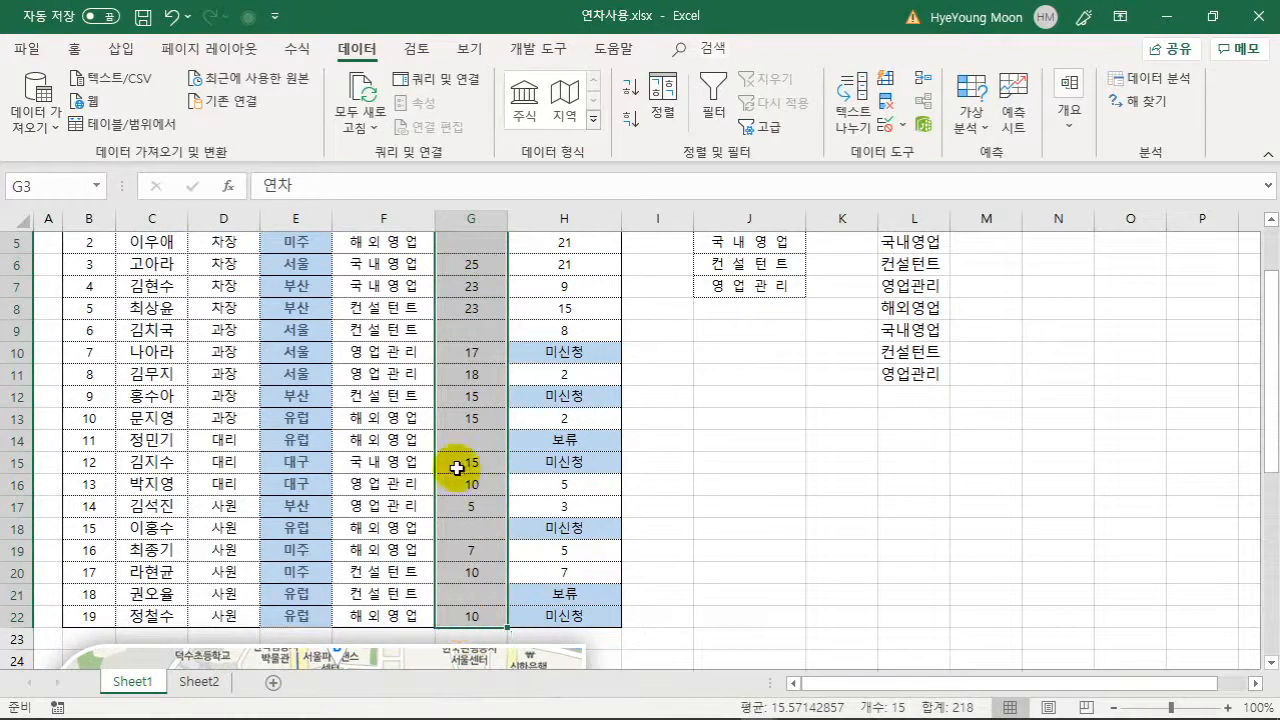
{"action": "scroll", "coordinate": [457, 468], "scroll_direction": "up", "scroll_amount": 2}
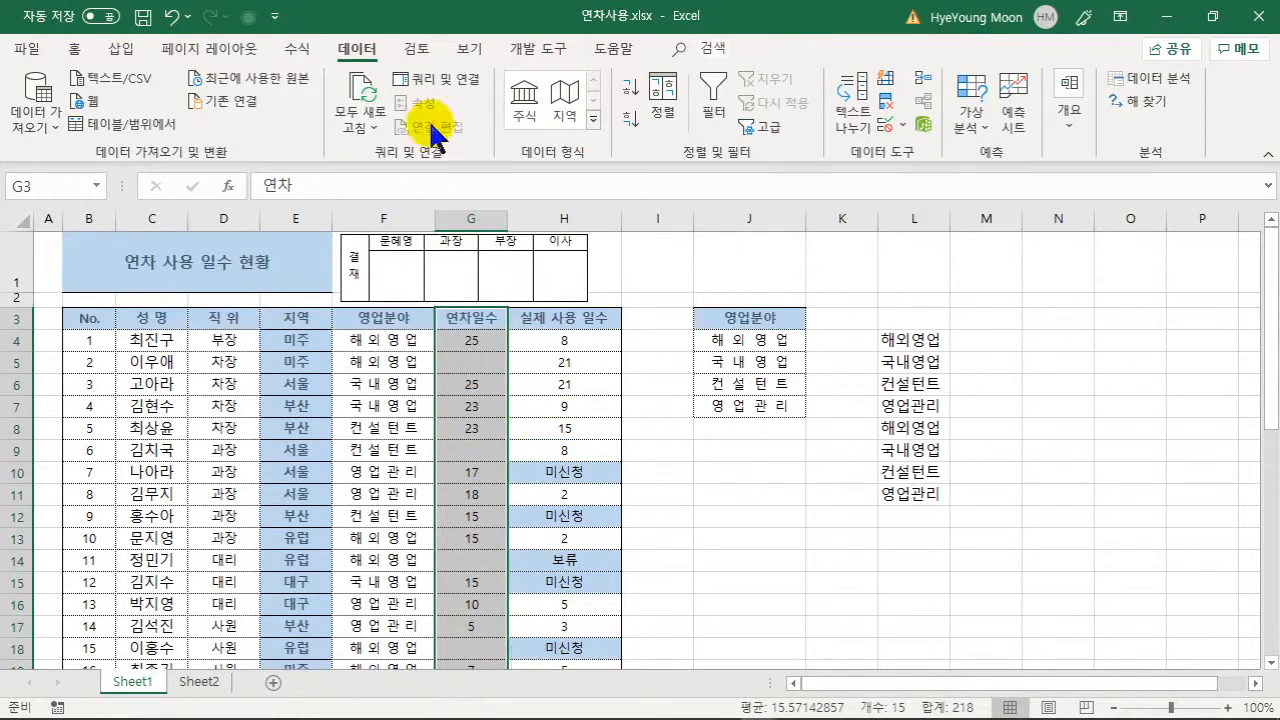
{"action": "left_click", "coordinate": [74, 48]}
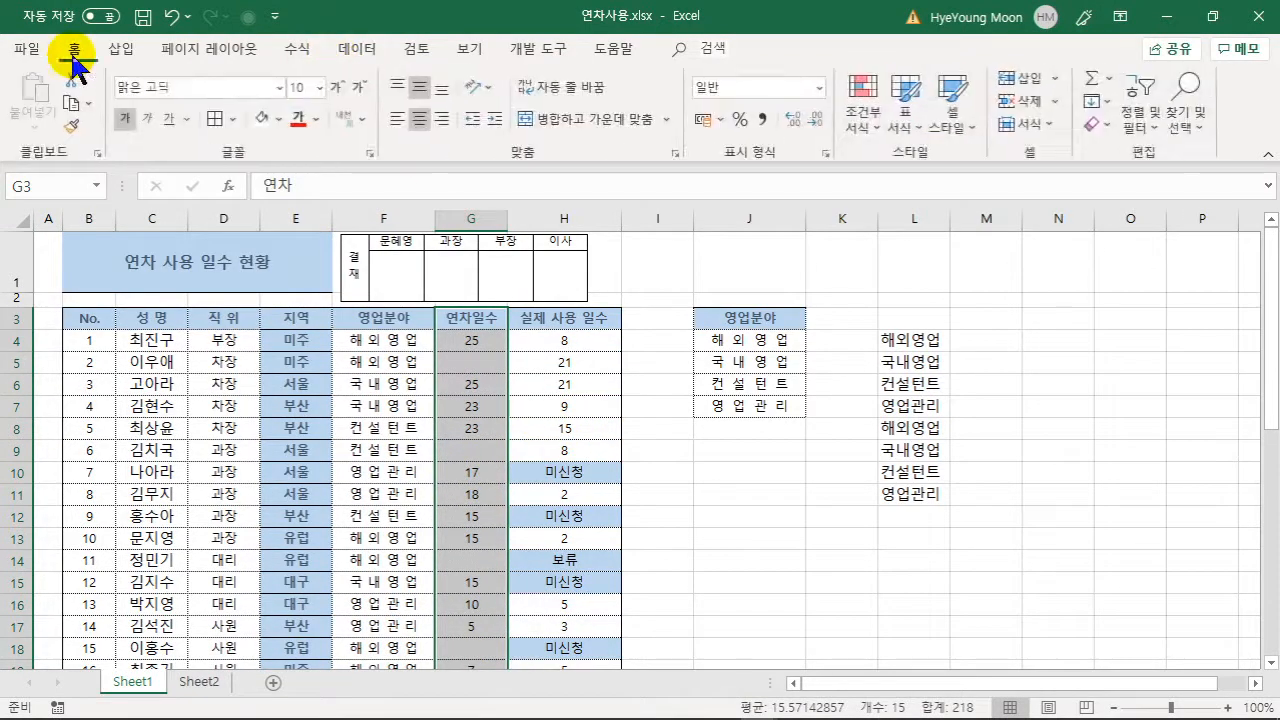
{"action": "left_click", "coordinate": [1194, 126]}
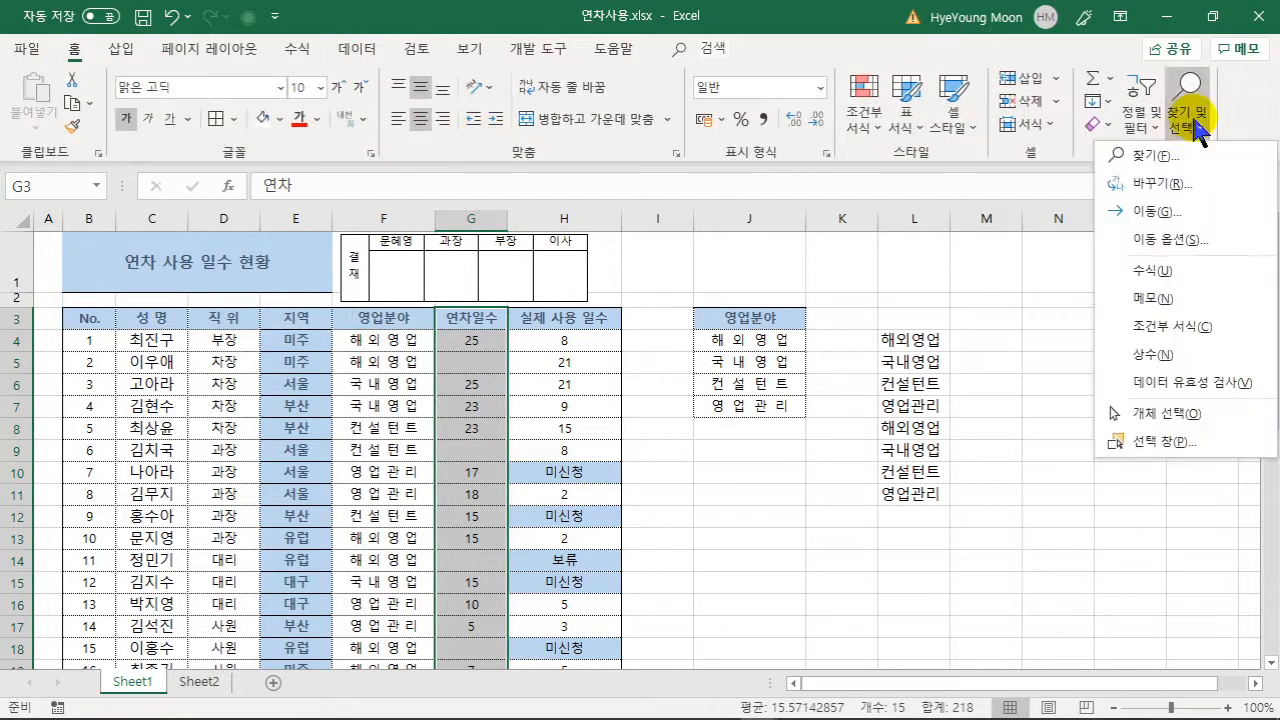
{"action": "left_click", "coordinate": [1185, 243]}
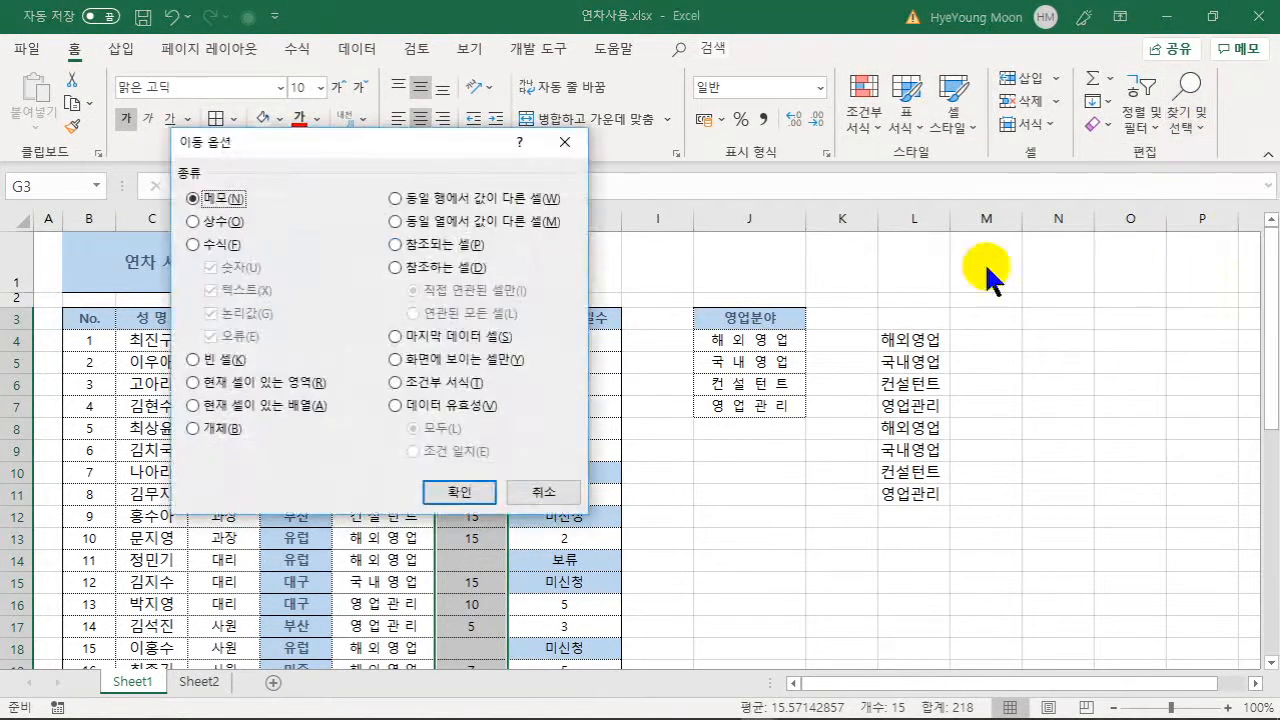
{"action": "left_click", "coordinate": [212, 360]}
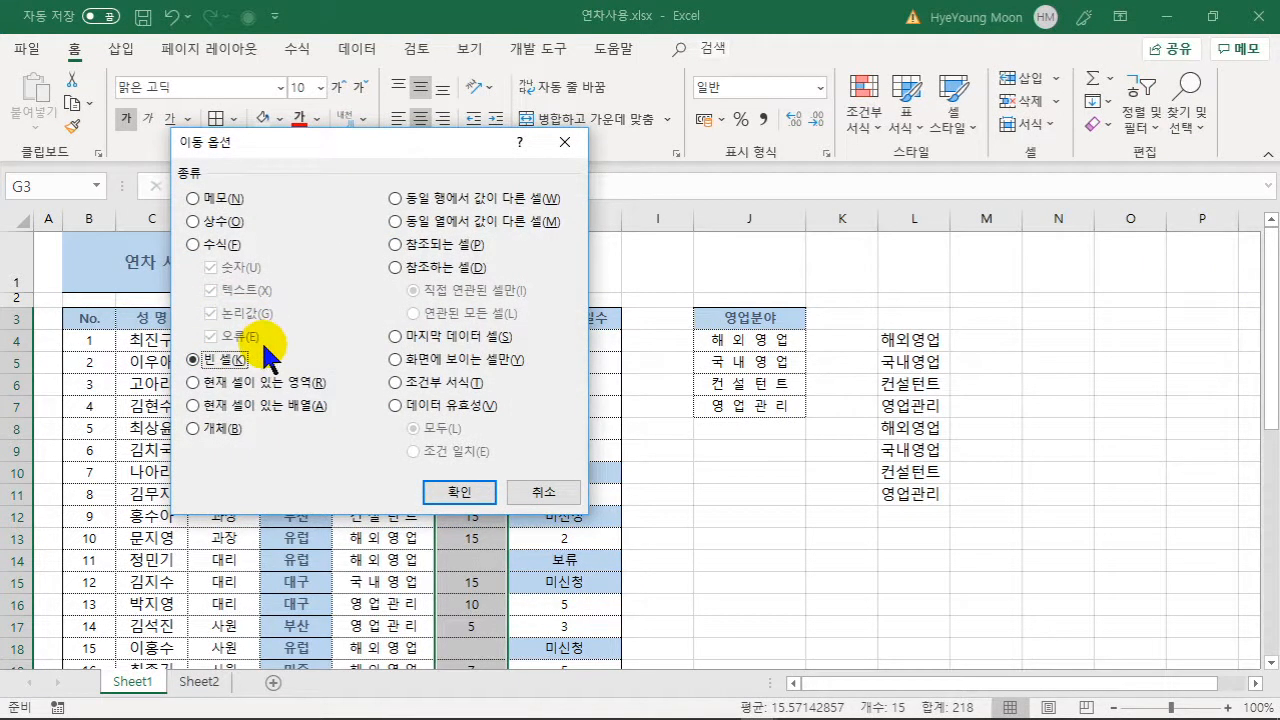
{"action": "left_click", "coordinate": [463, 490]}
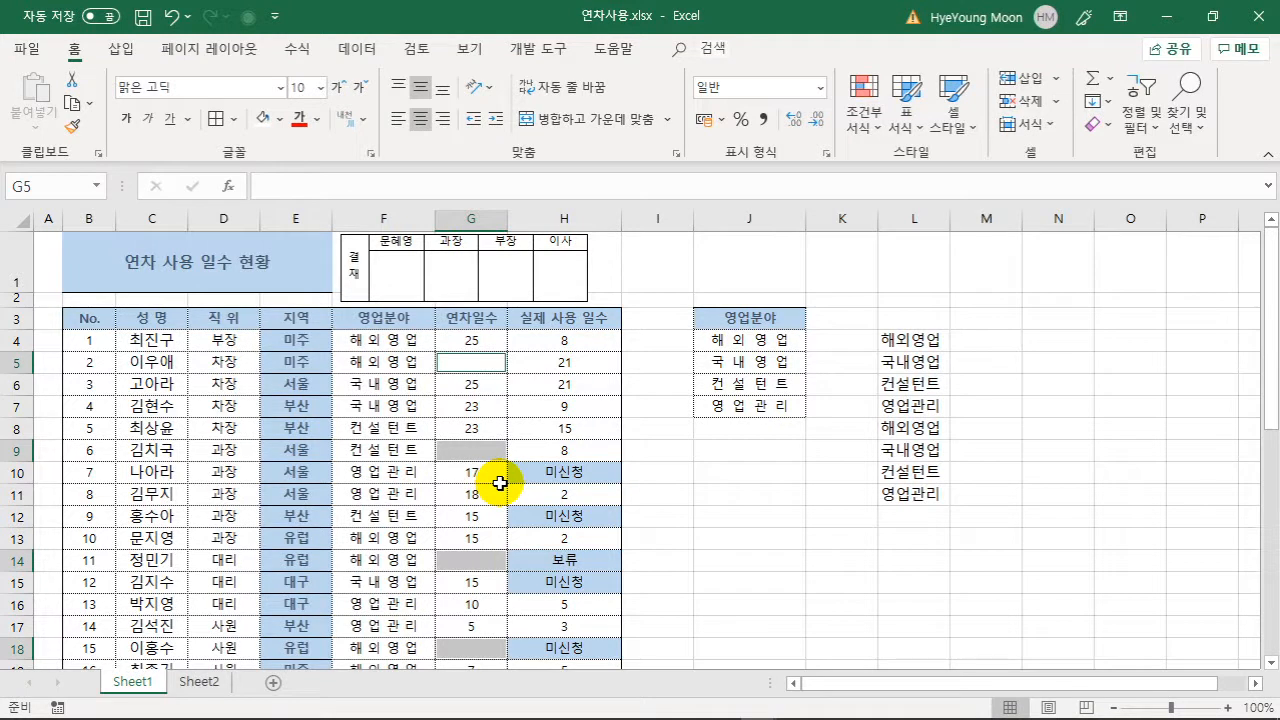
- Fill the selected blank cells with 0 using Ctrl+Enter and shade them light gold
{"action": "type", "text": "0"}
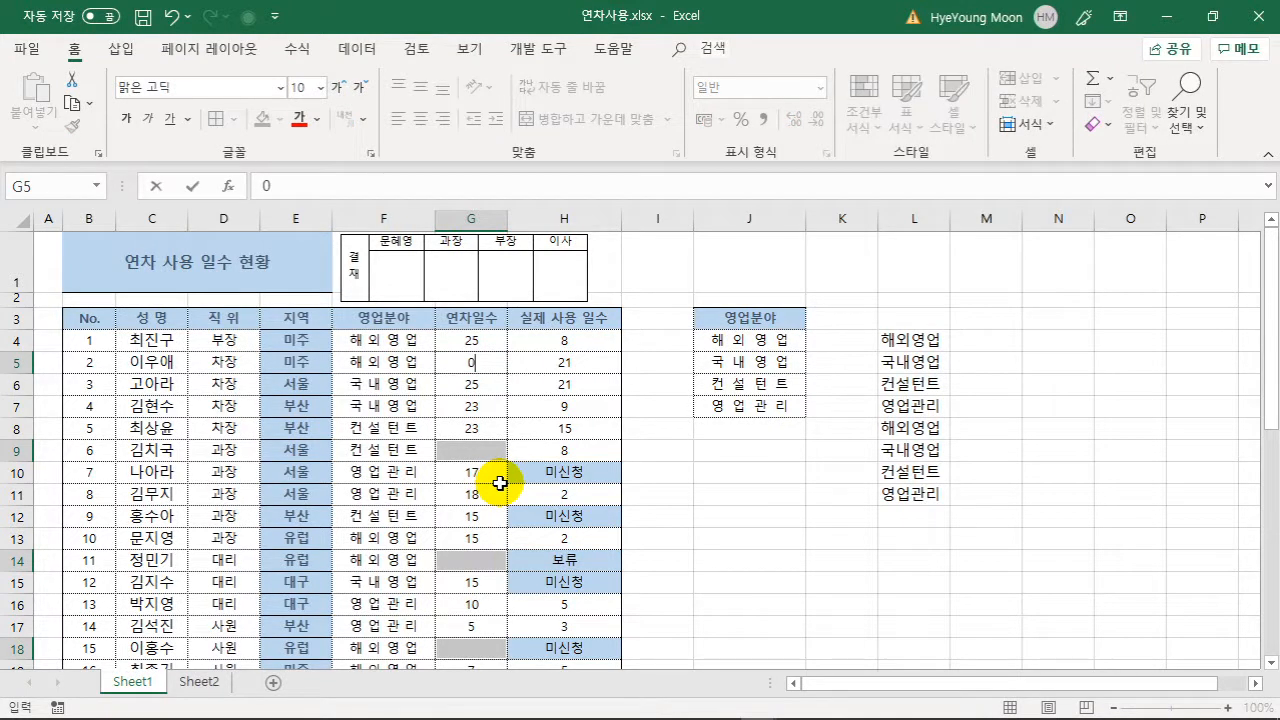
{"action": "key", "text": "ctrl+Return"}
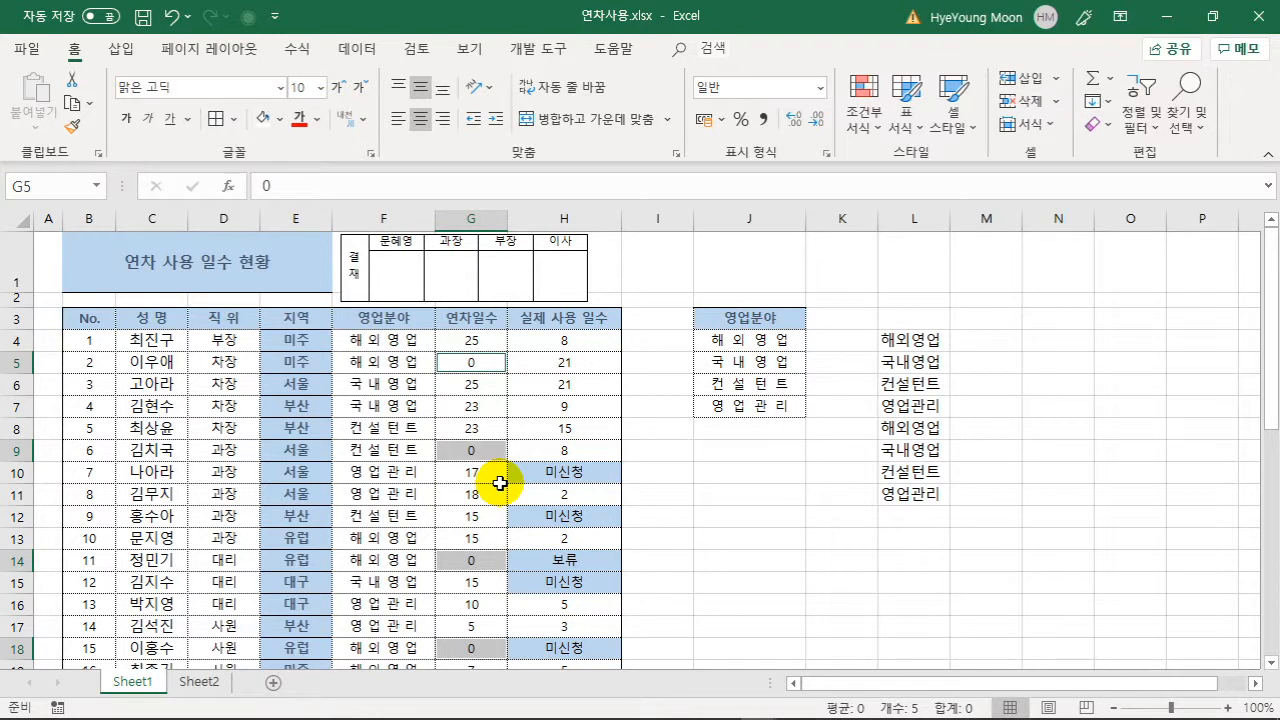
{"action": "left_click", "coordinate": [284, 118]}
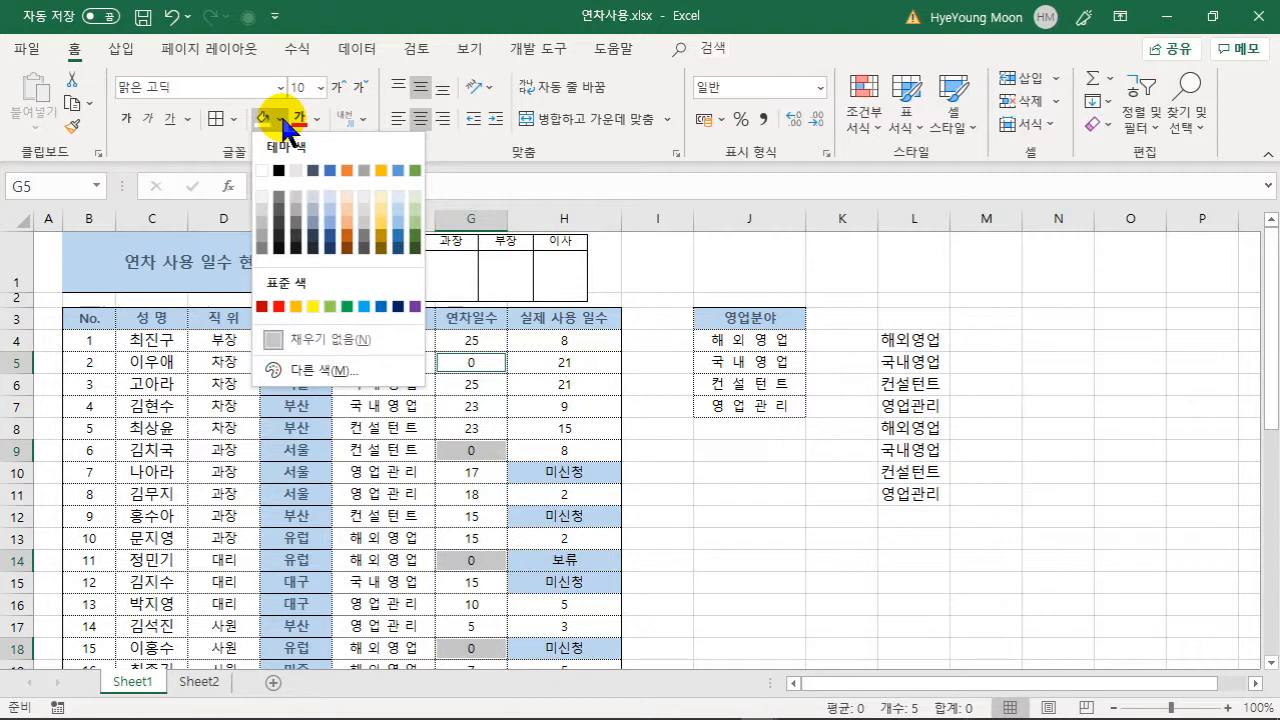
{"action": "left_click", "coordinate": [382, 208]}
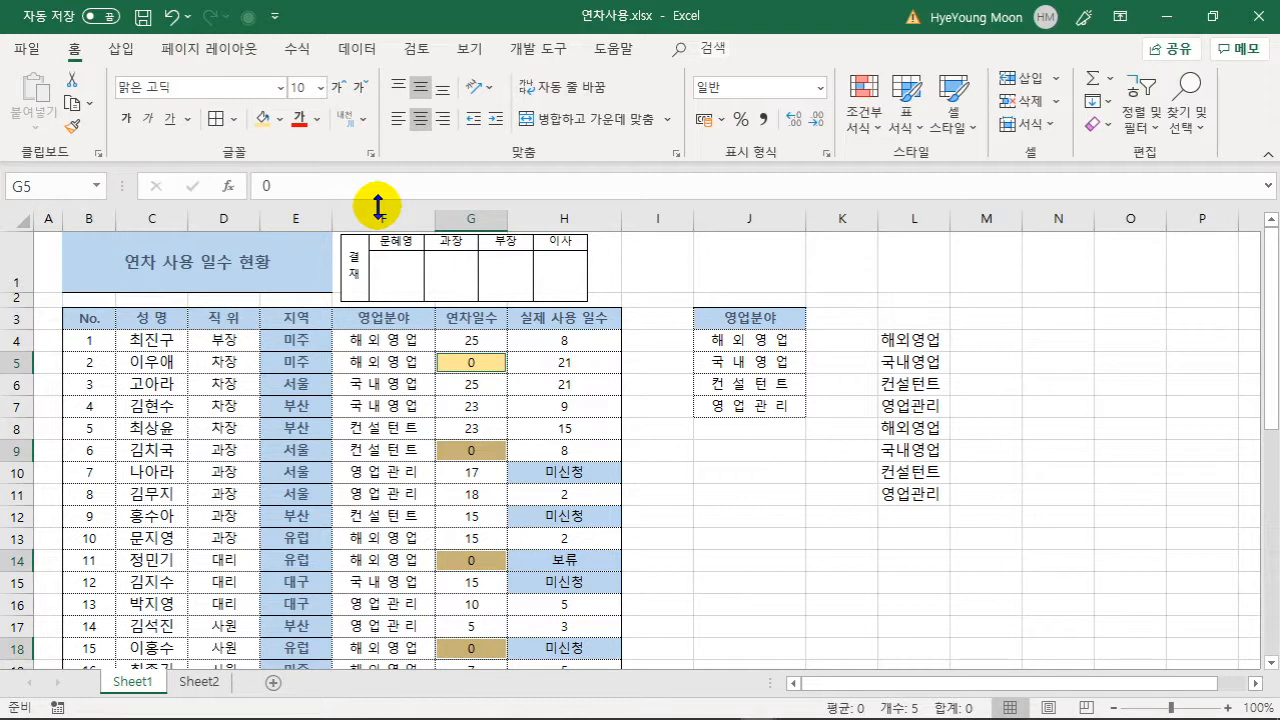
{"action": "left_click", "coordinate": [400, 427]}
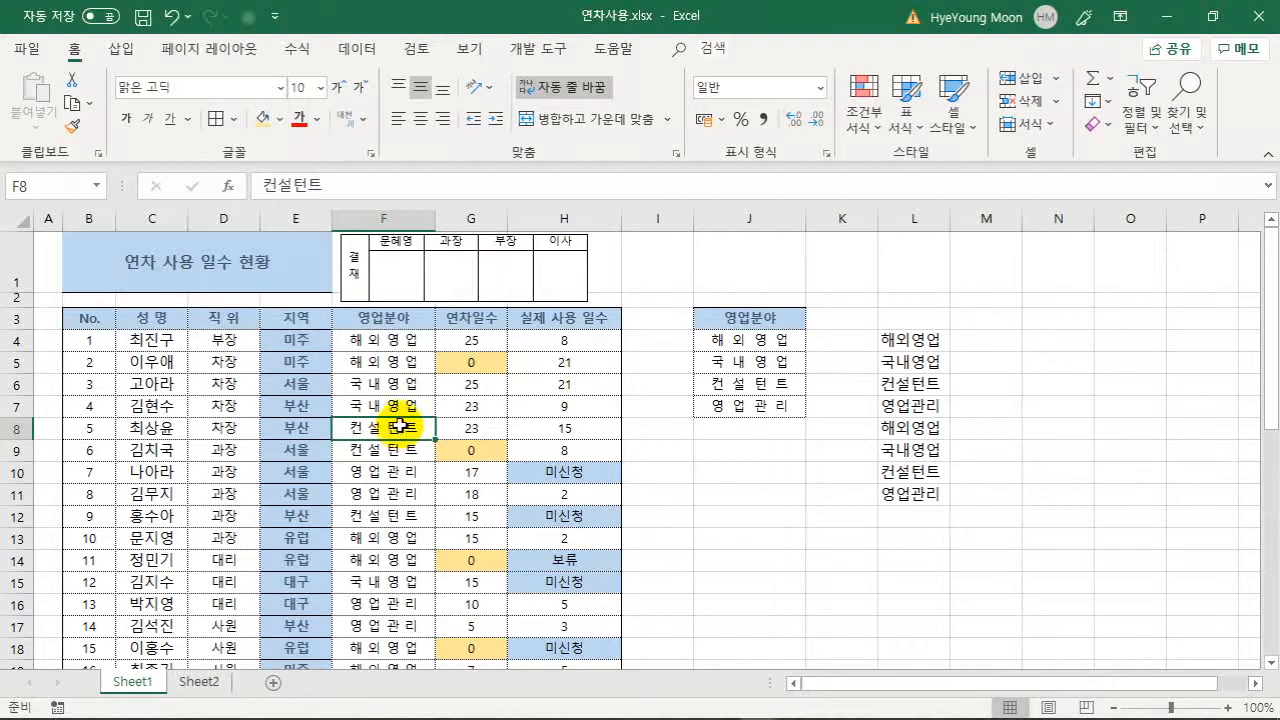
{"action": "left_click", "coordinate": [470, 322]}
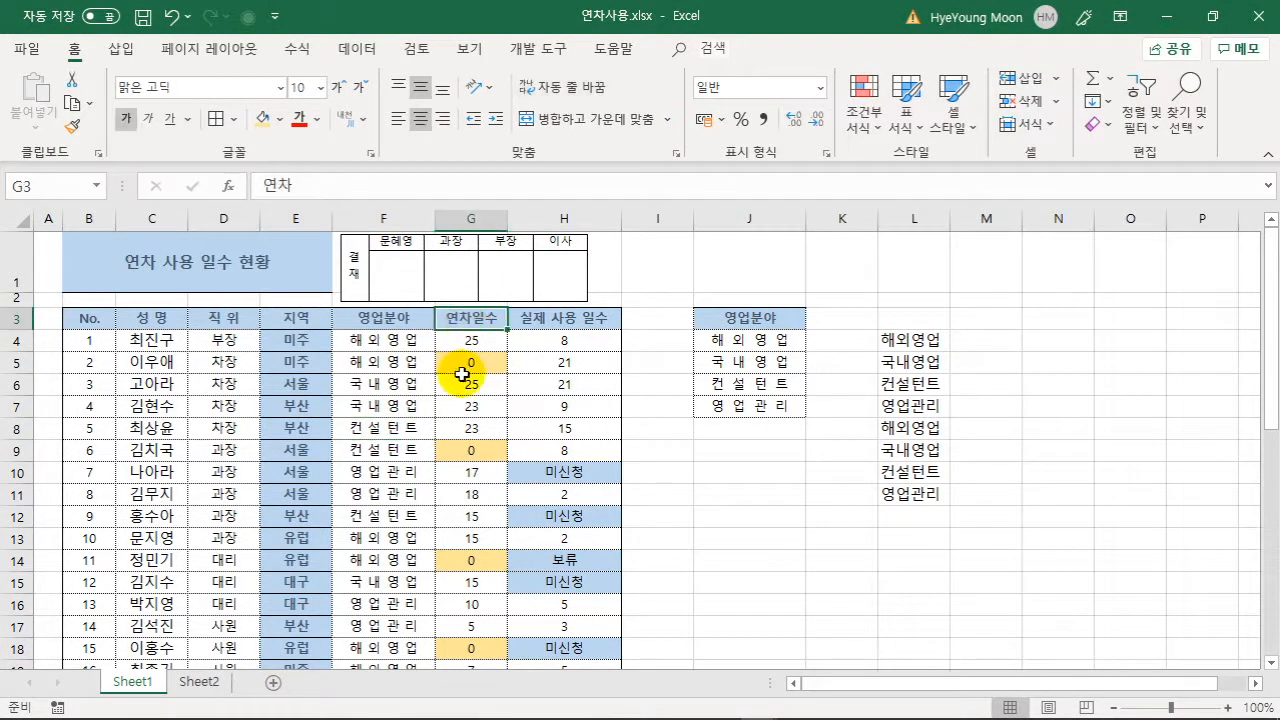
{"action": "key", "text": "ctrl+shift+Down"}
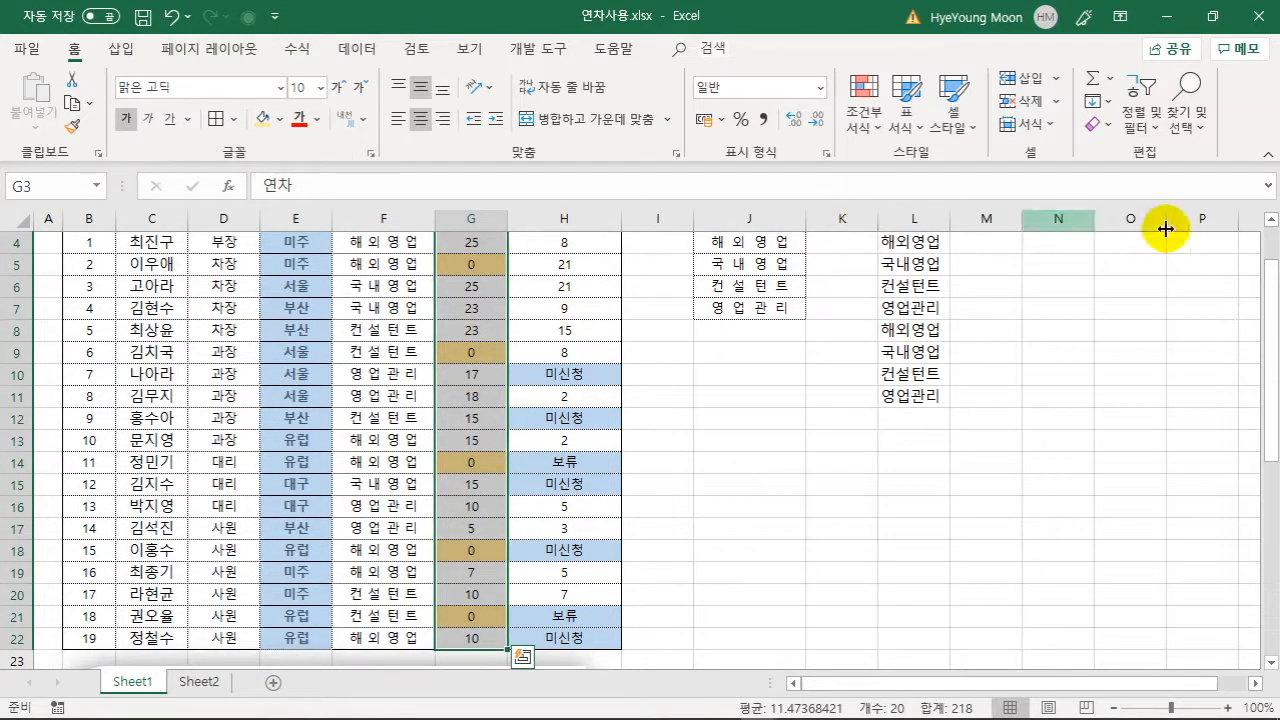
{"action": "left_click", "coordinate": [1198, 116]}
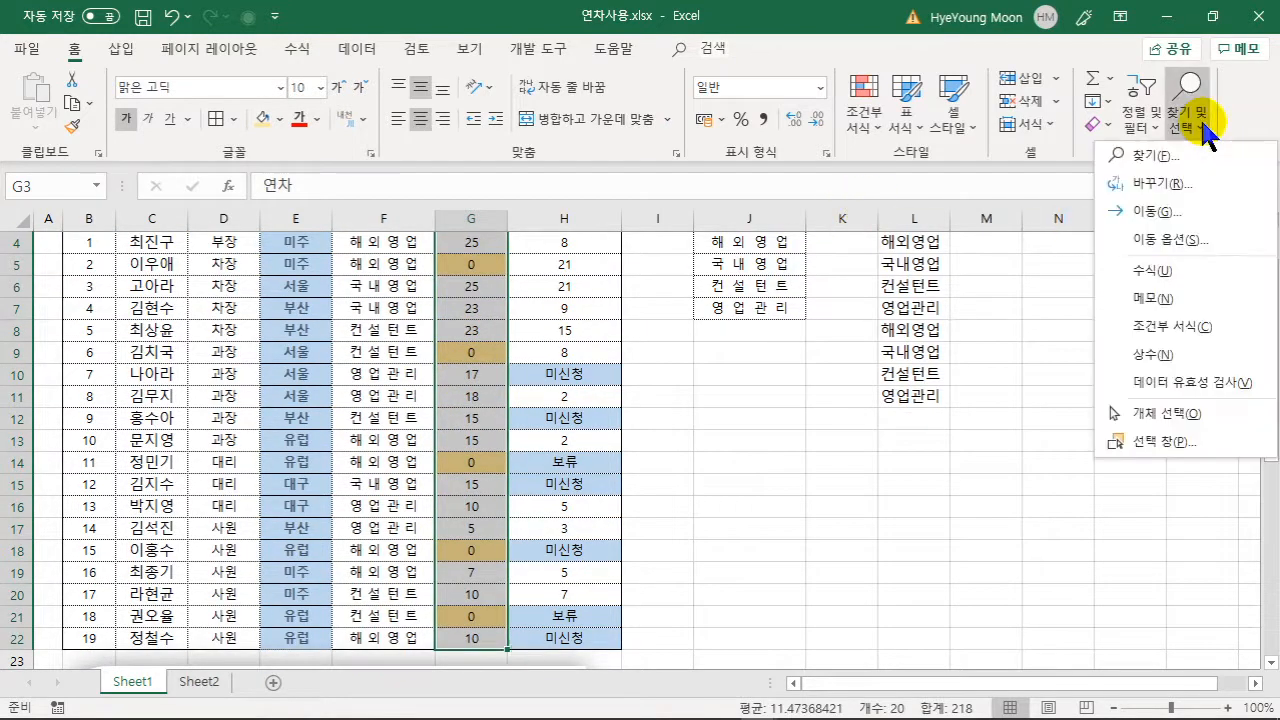
{"action": "left_click", "coordinate": [1208, 240]}
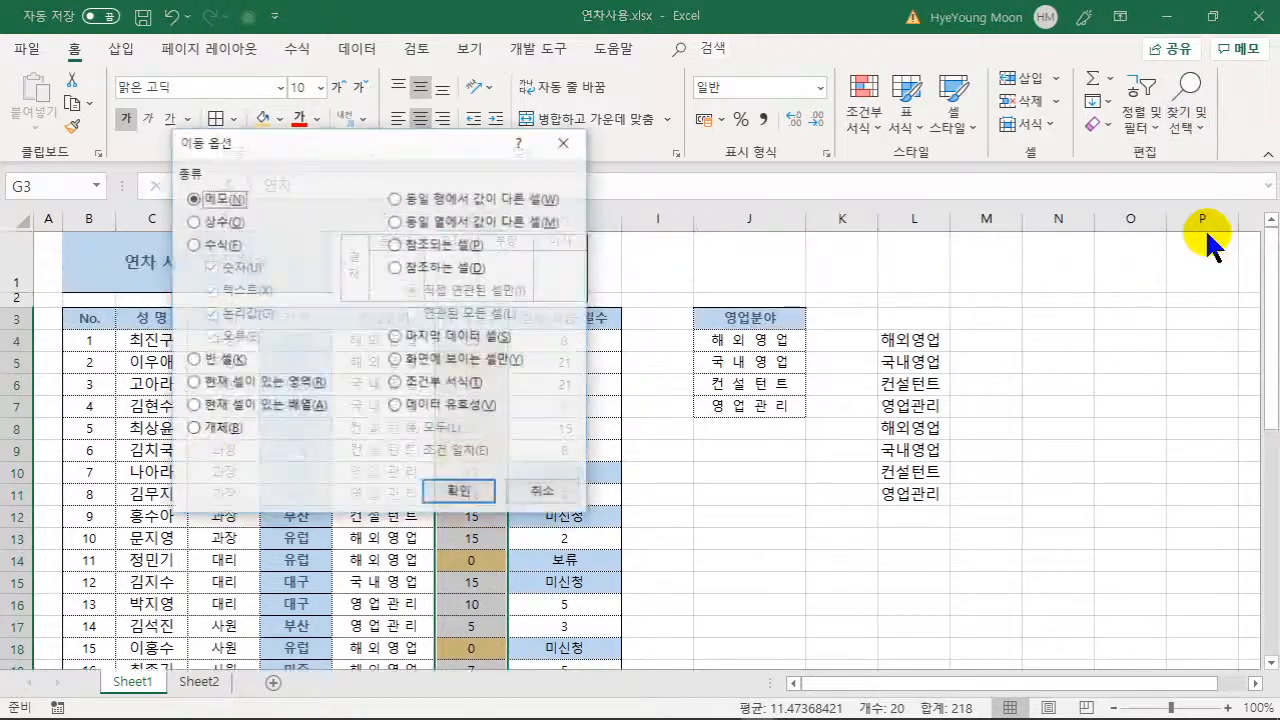
{"action": "left_click", "coordinate": [219, 362]}
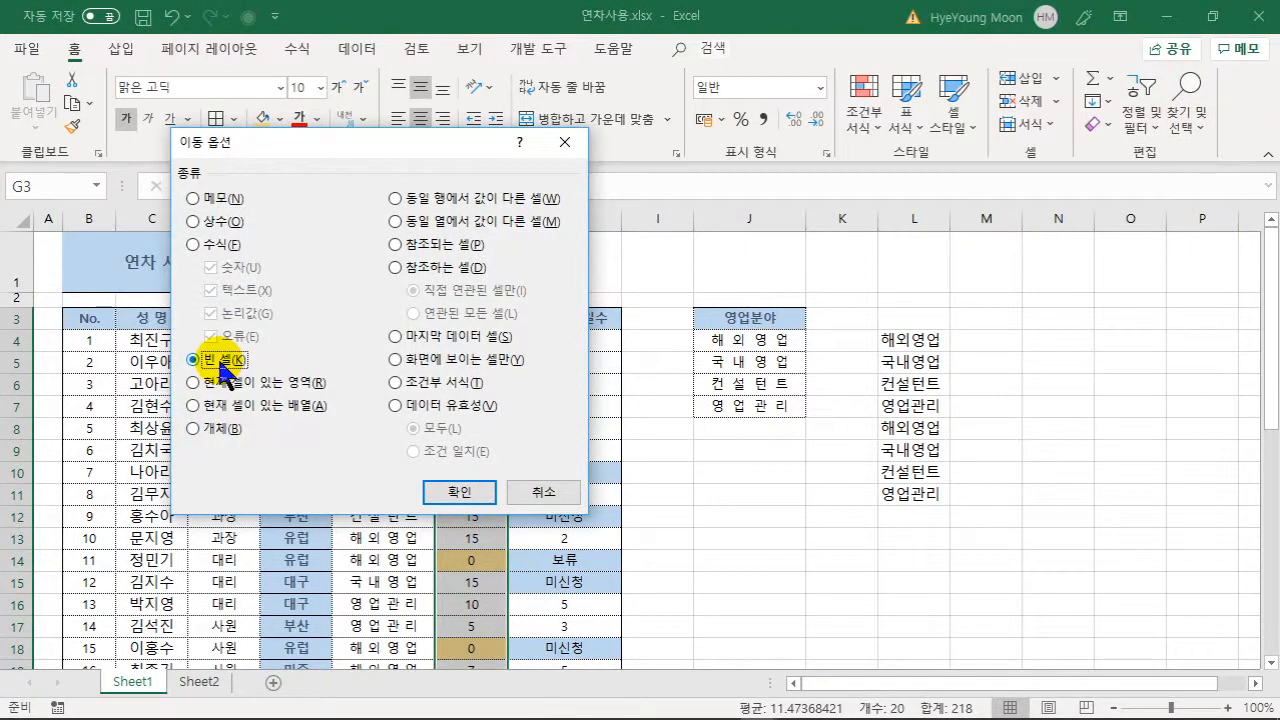
{"action": "left_click", "coordinate": [458, 491]}
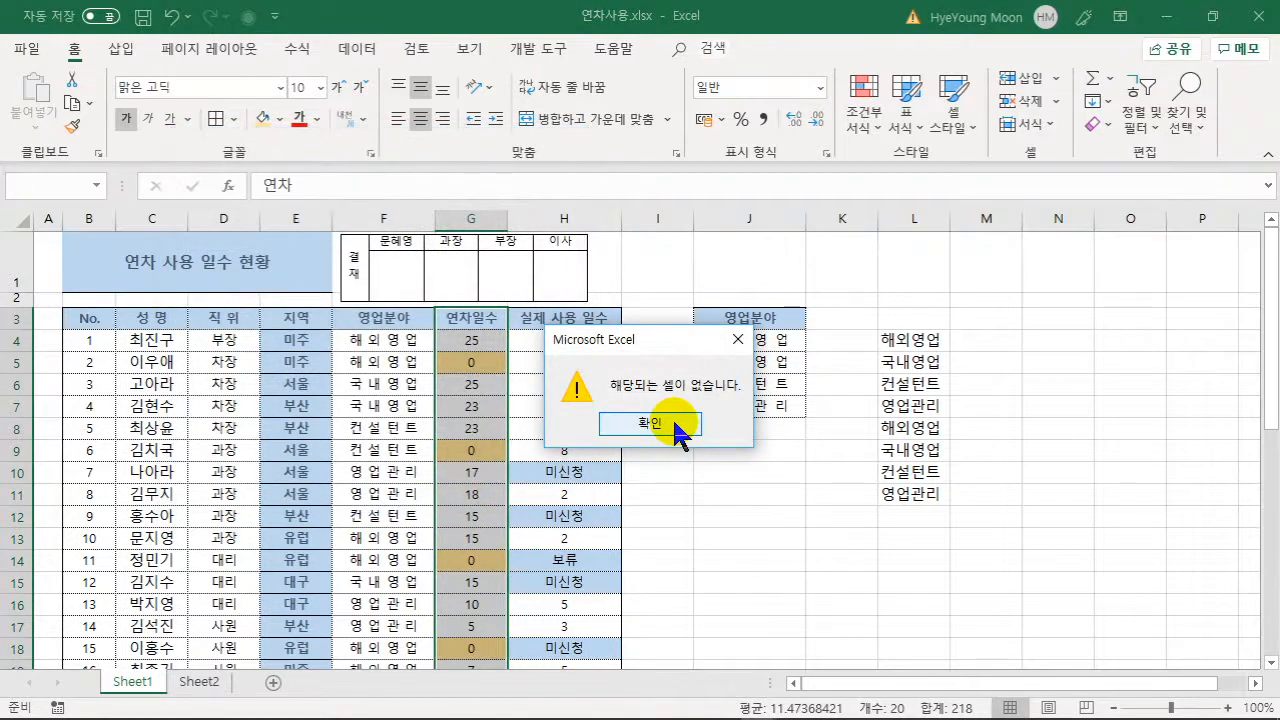
{"action": "left_click", "coordinate": [676, 424]}
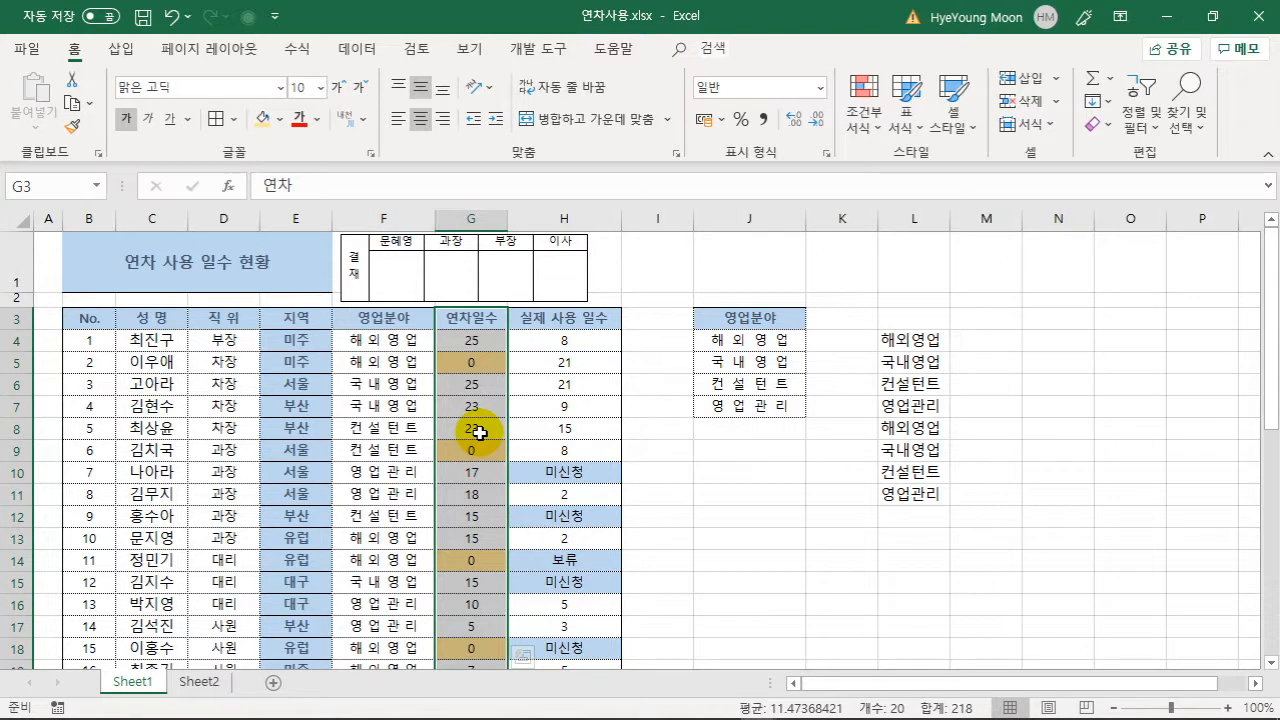
{"action": "left_click", "coordinate": [470, 485]}
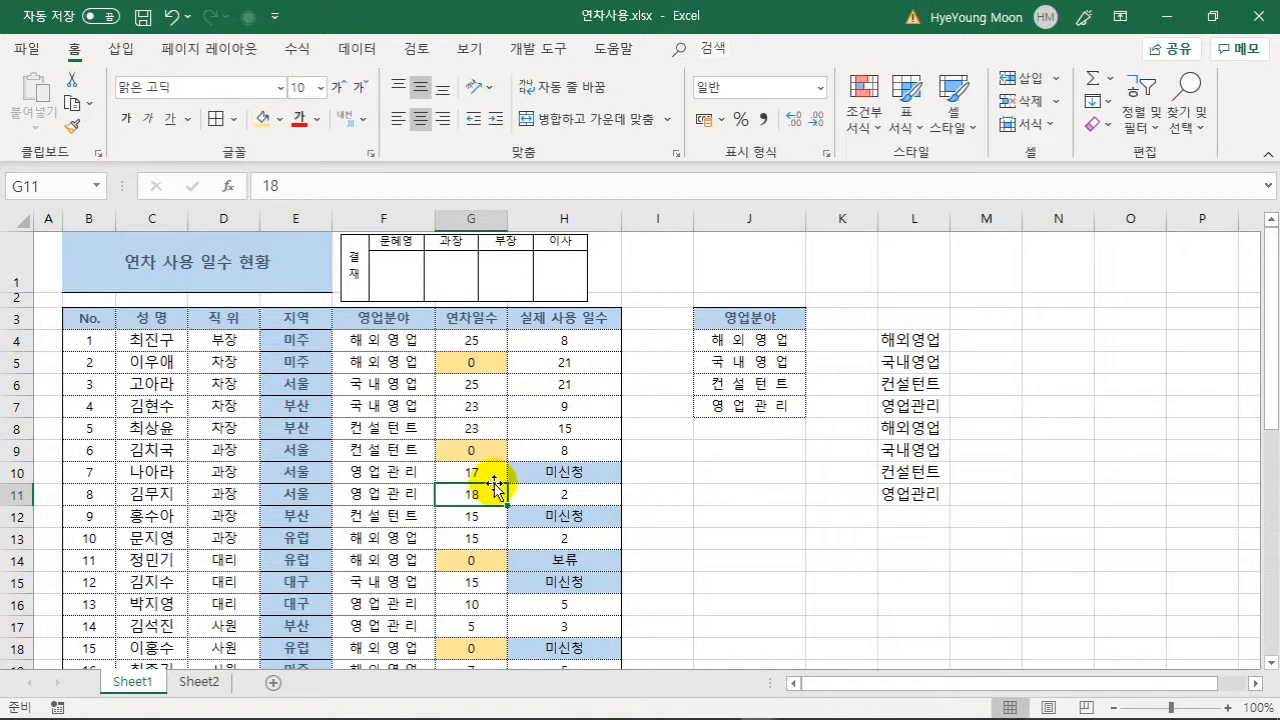
- Replace all 0 with 없음 in G3:G22 using Find and Replace (8 replacements)
{"action": "left_click", "coordinate": [487, 318]}
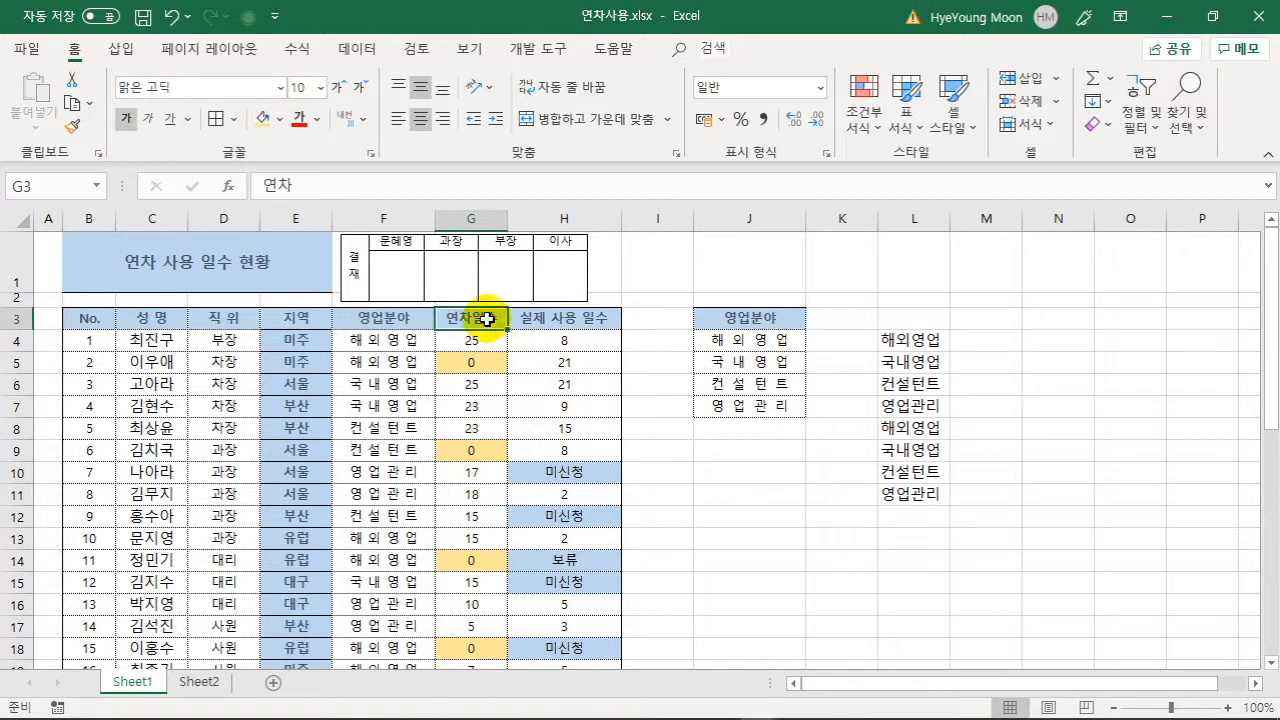
{"action": "key", "text": "ctrl+shift+Down"}
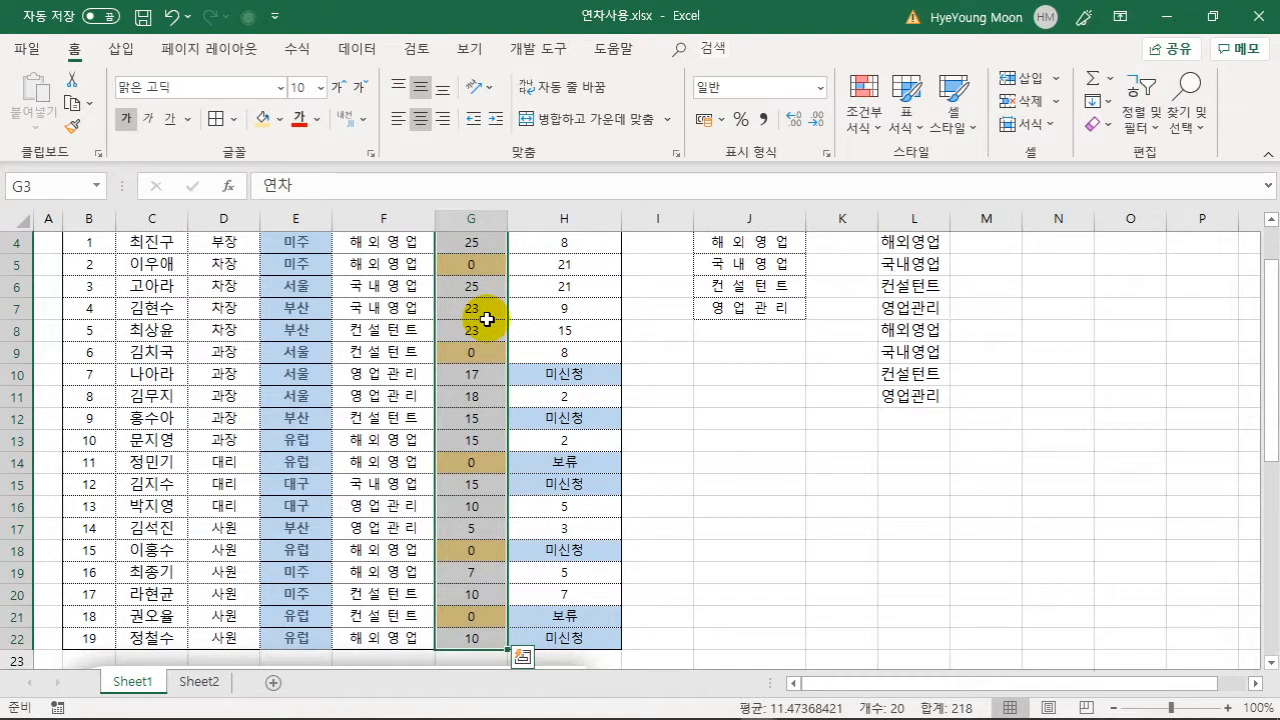
{"action": "scroll", "coordinate": [480, 370], "scroll_direction": "up", "scroll_amount": 1}
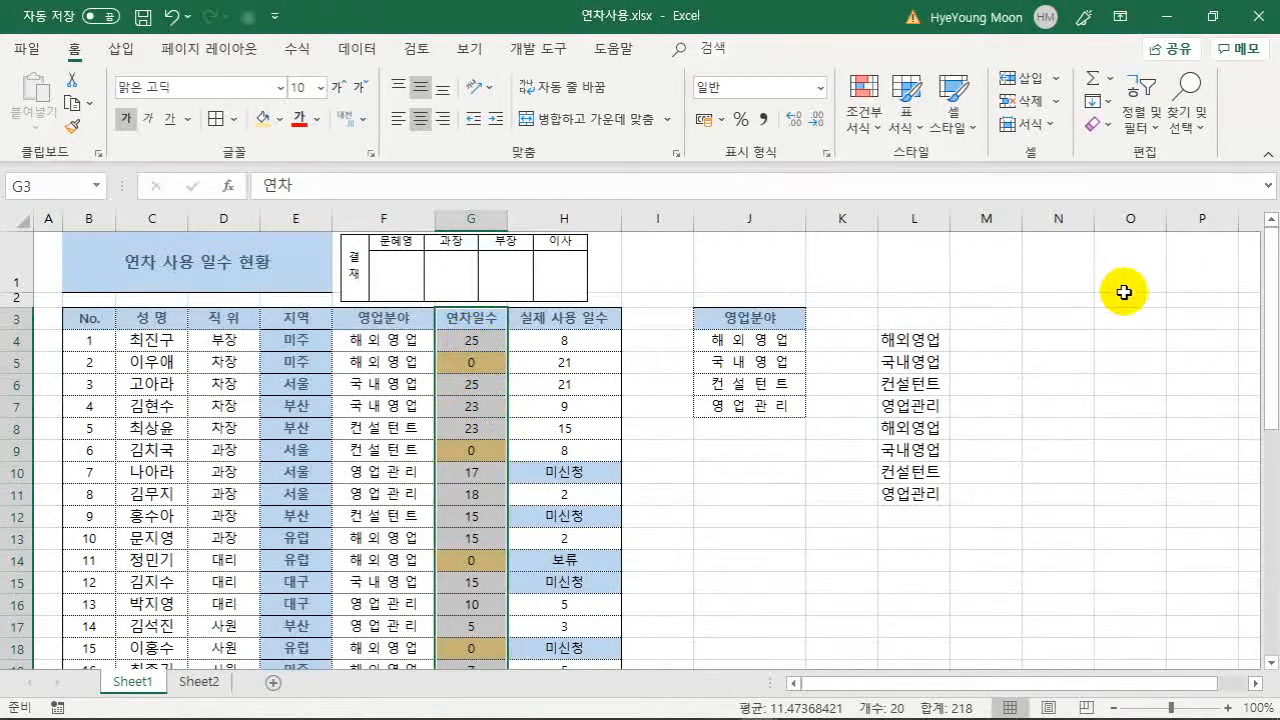
{"action": "left_click", "coordinate": [1206, 118]}
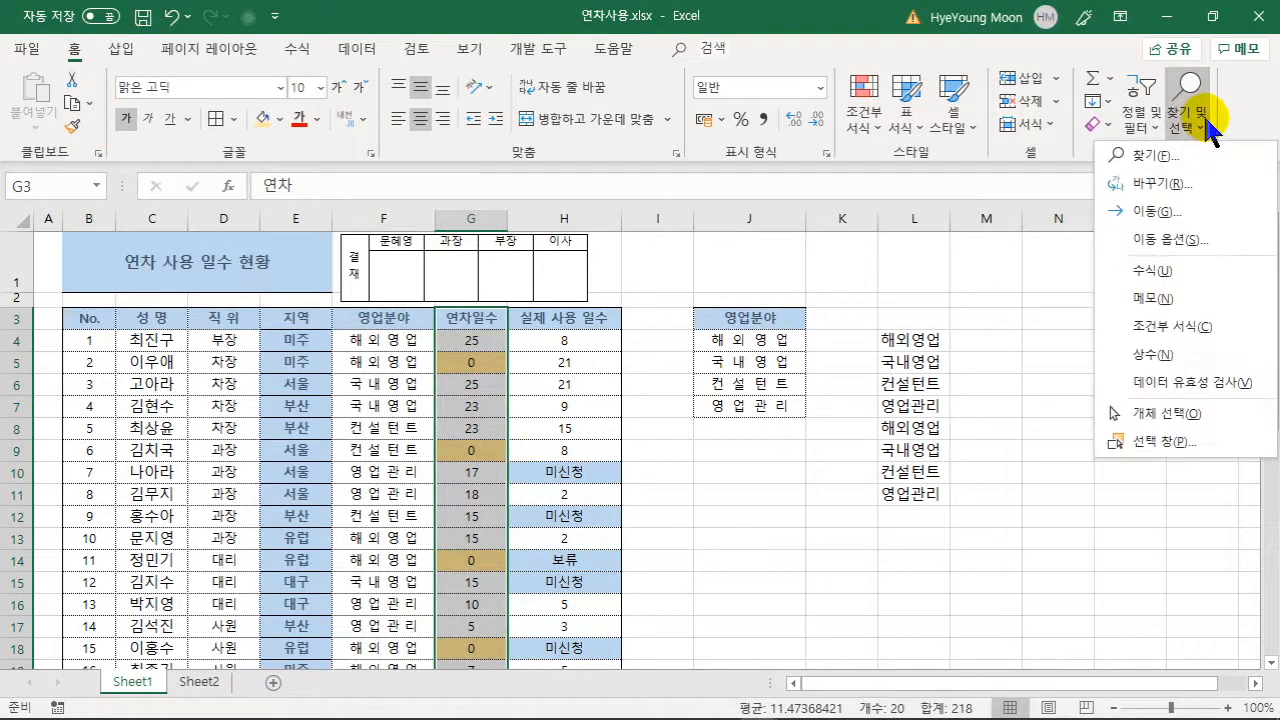
{"action": "left_click", "coordinate": [1195, 180]}
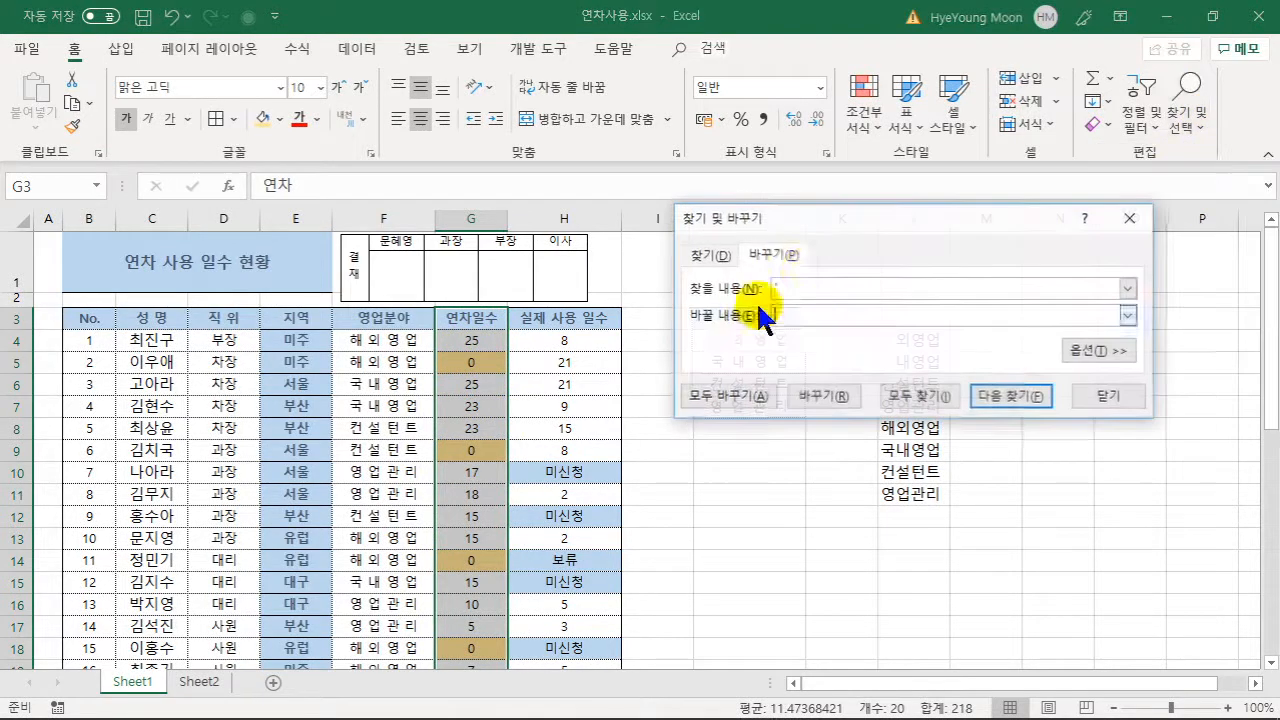
{"action": "left_click_drag", "start_coordinate": [797, 288], "coordinate": [766, 287]}
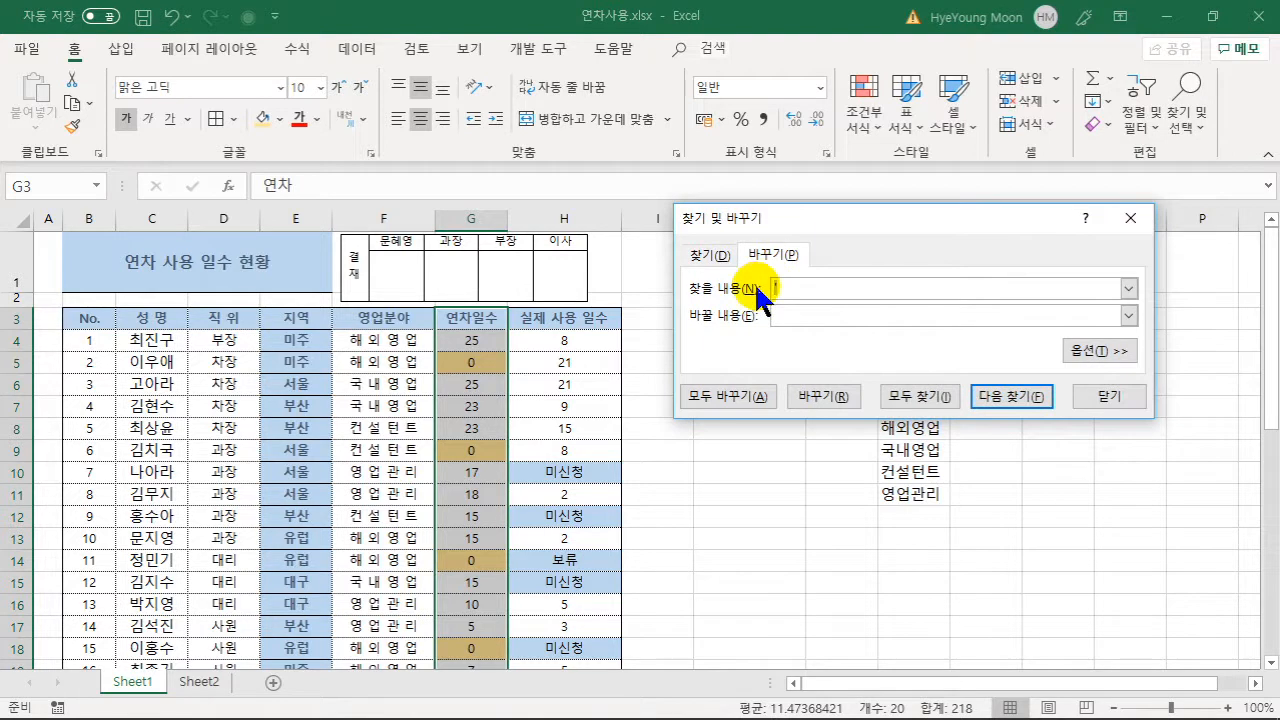
{"action": "type", "text": "0"}
{"action": "left_click", "coordinate": [786, 317]}
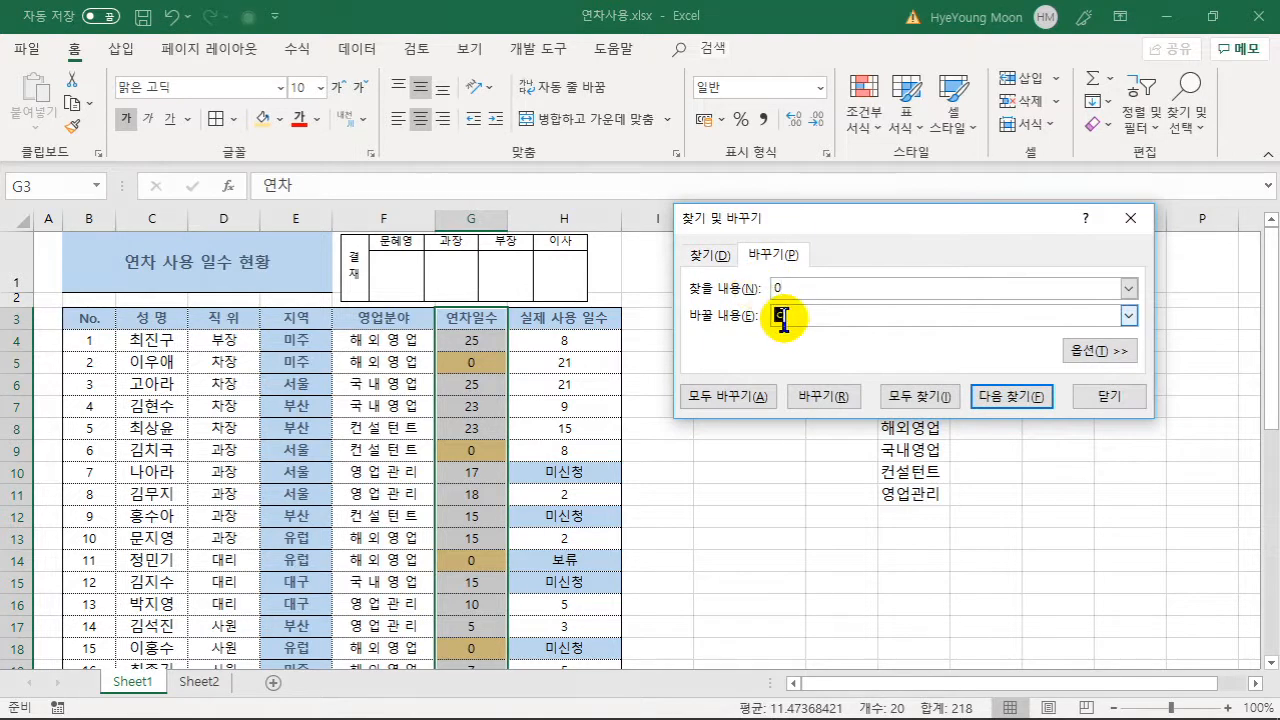
{"action": "type", "text": "결"}
{"action": "type", "text": "음"}
{"action": "left_click", "coordinate": [737, 398]}
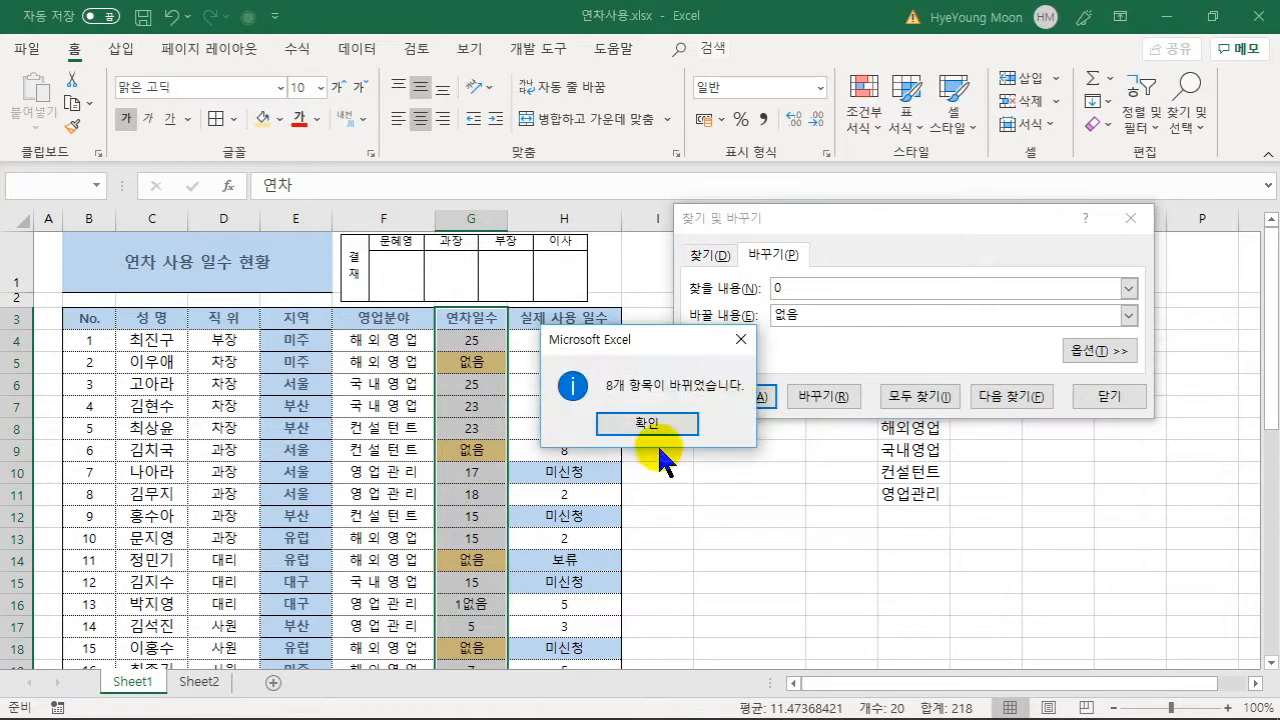
{"action": "left_click", "coordinate": [617, 421]}
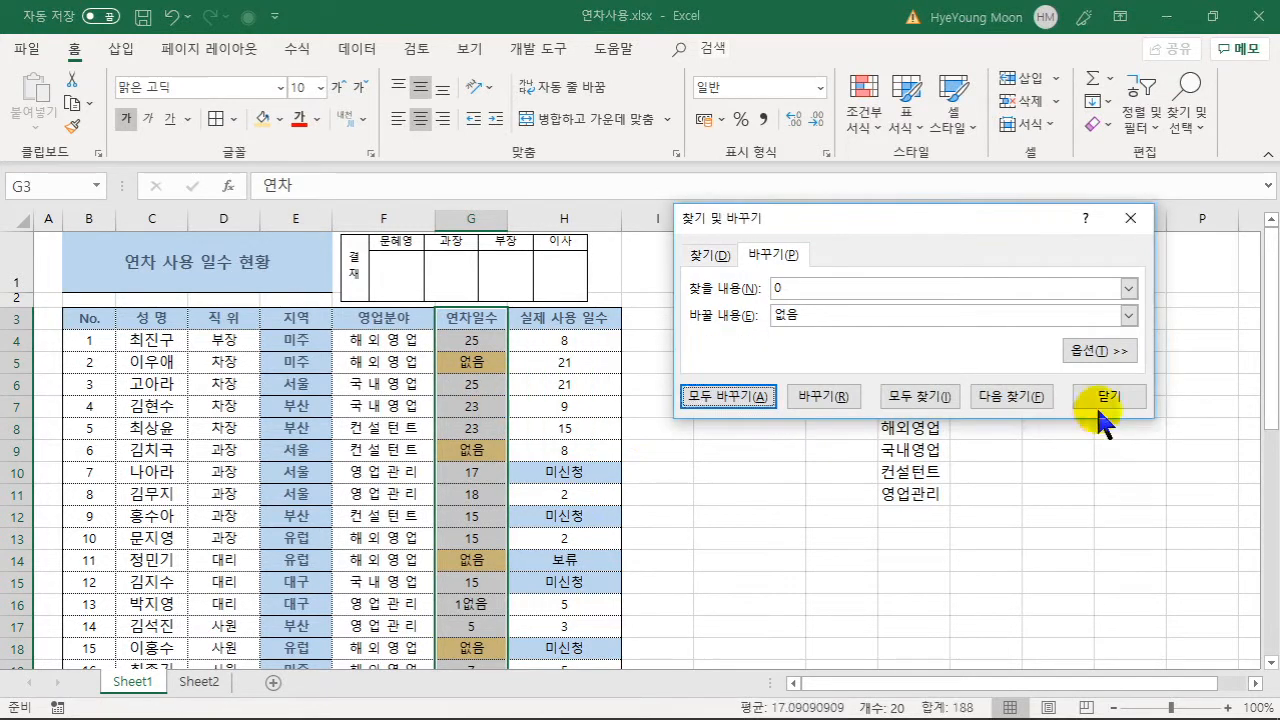
{"action": "left_click", "coordinate": [1098, 405]}
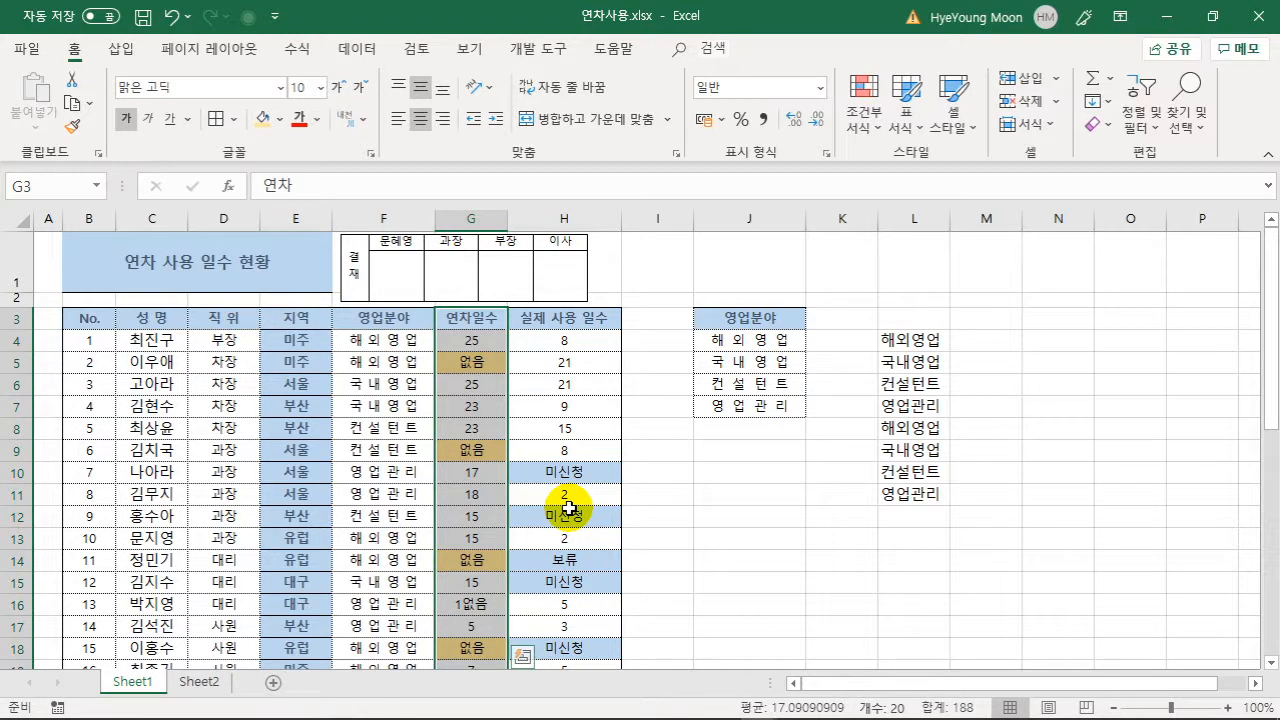
- Delete helper columns J through L holding the 영업분야 list
{"action": "left_click", "coordinate": [741, 515]}
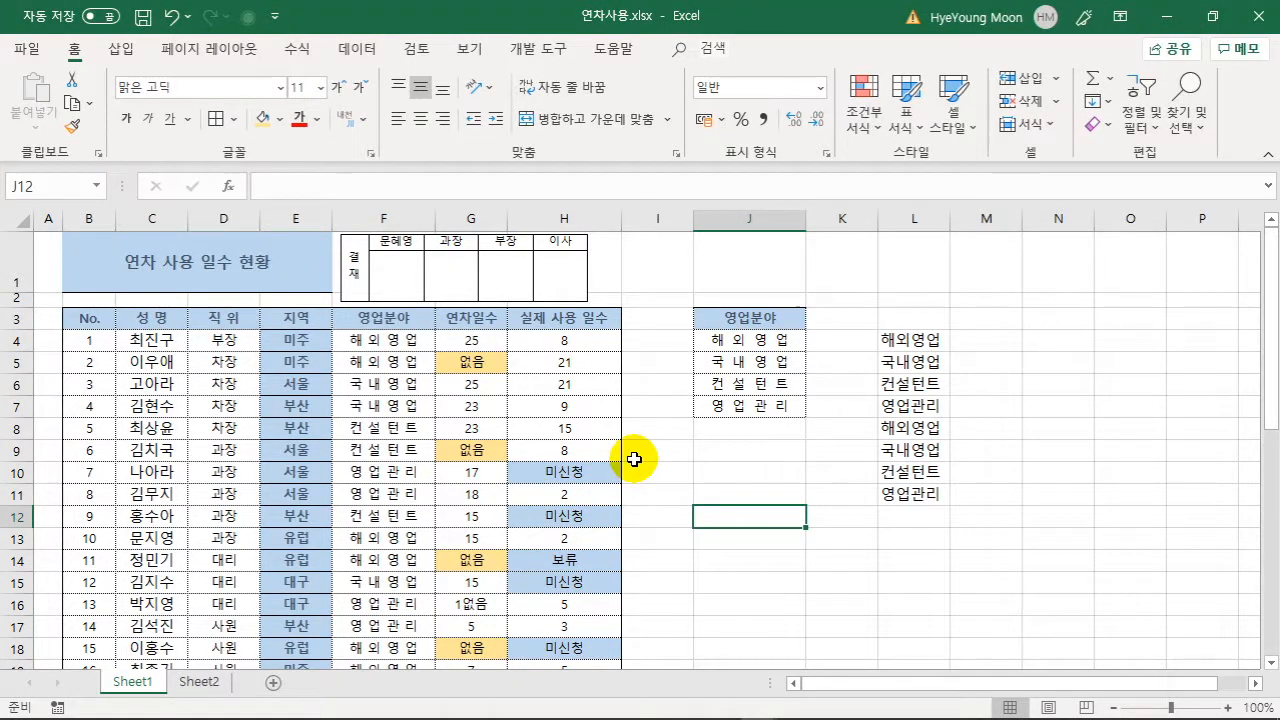
{"action": "left_click_drag", "start_coordinate": [766, 218], "coordinate": [912, 218]}
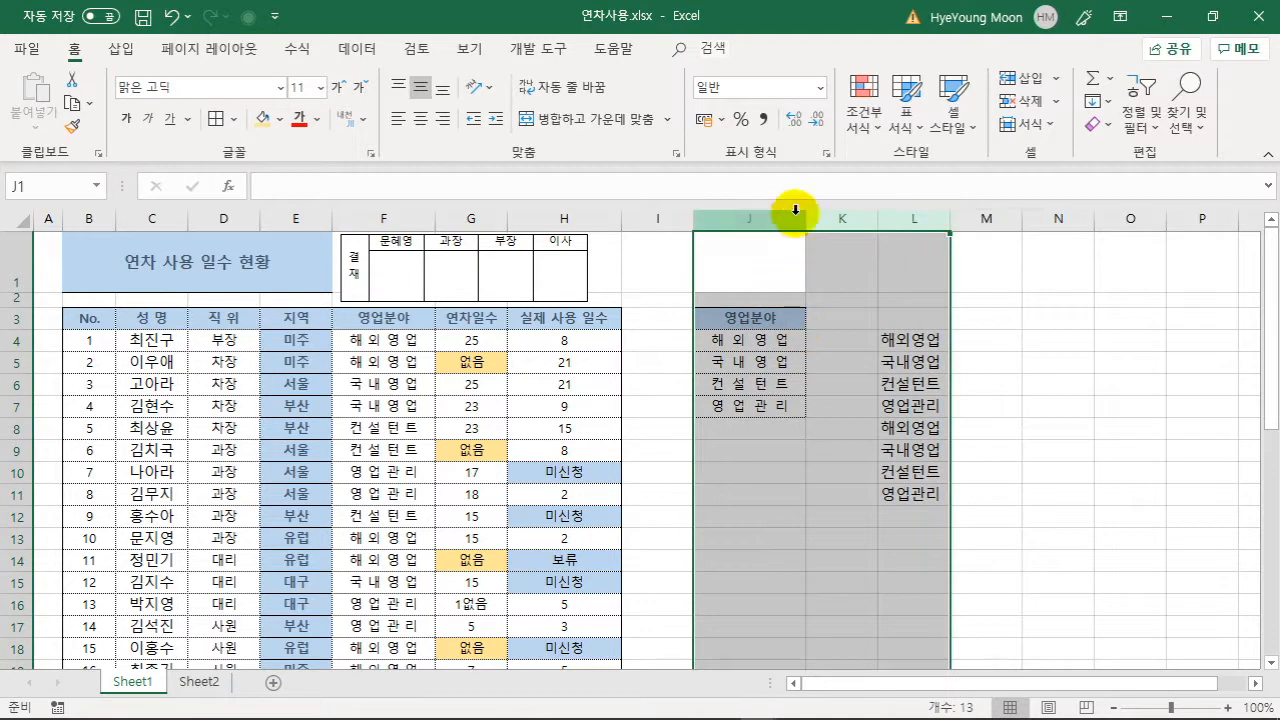
{"action": "right_click", "coordinate": [830, 346]}
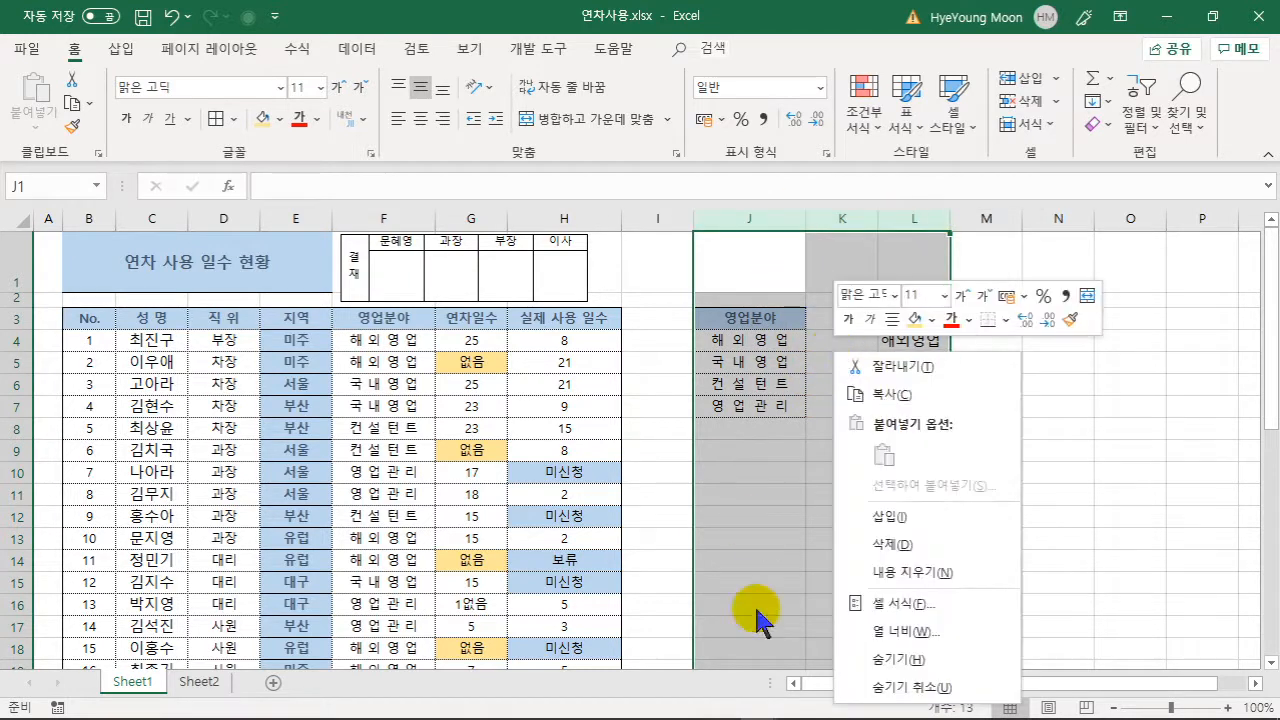
{"action": "left_click", "coordinate": [889, 546]}
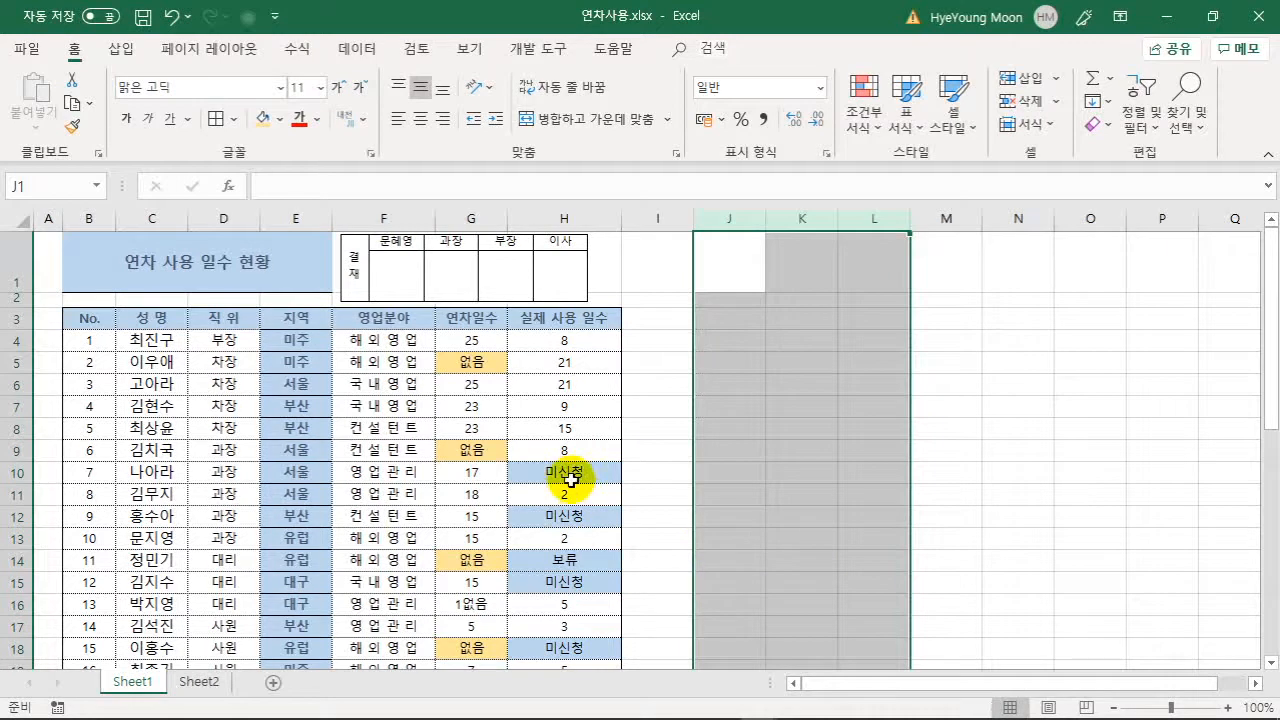
{"action": "left_click", "coordinate": [520, 457]}
{"action": "left_click_drag", "start_coordinate": [89, 431], "coordinate": [494, 426]}
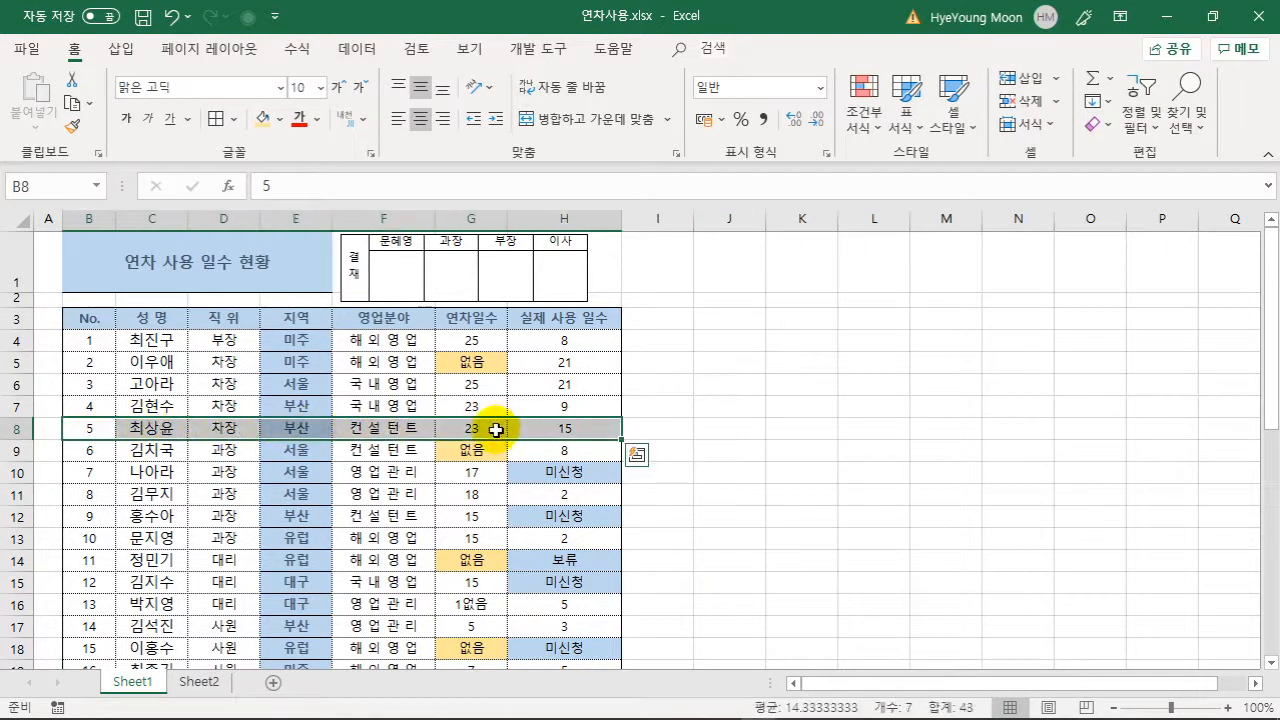
- Clear the contents of rows 8, 14, 18 and 11, leaving blank rows in the table
{"action": "left_click", "coordinate": [93, 428]}
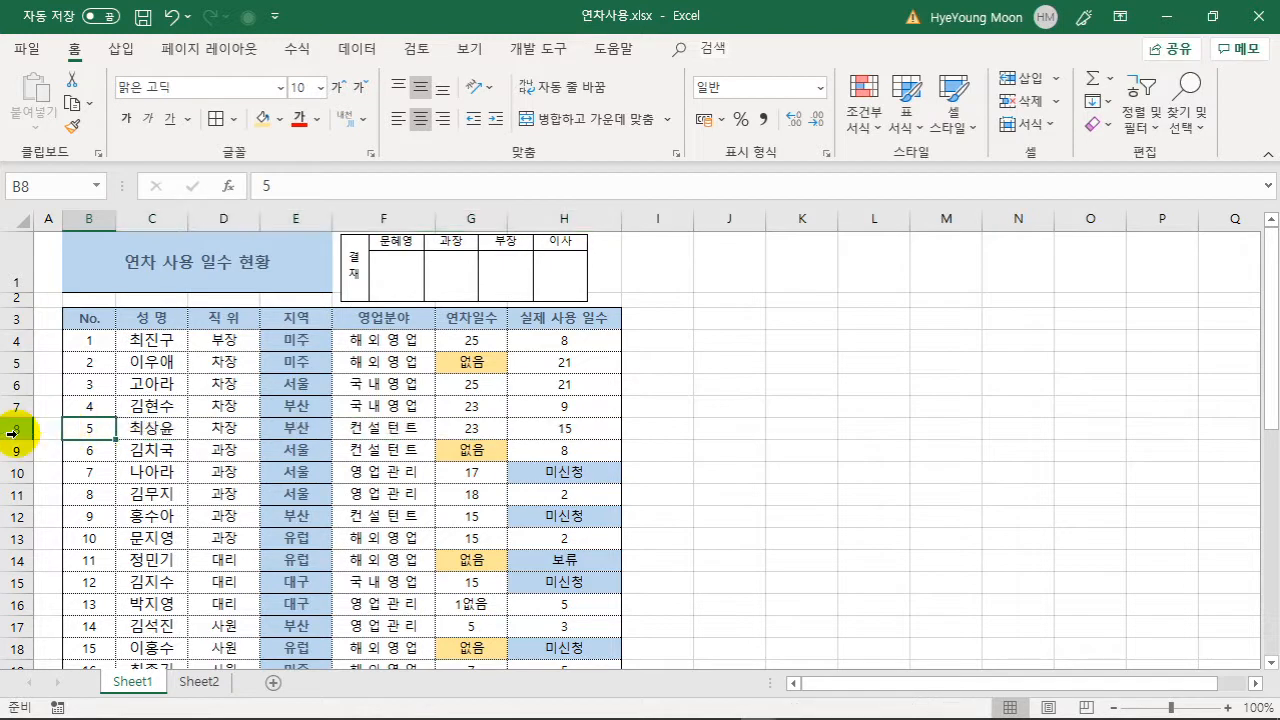
{"action": "left_click", "coordinate": [12, 431]}
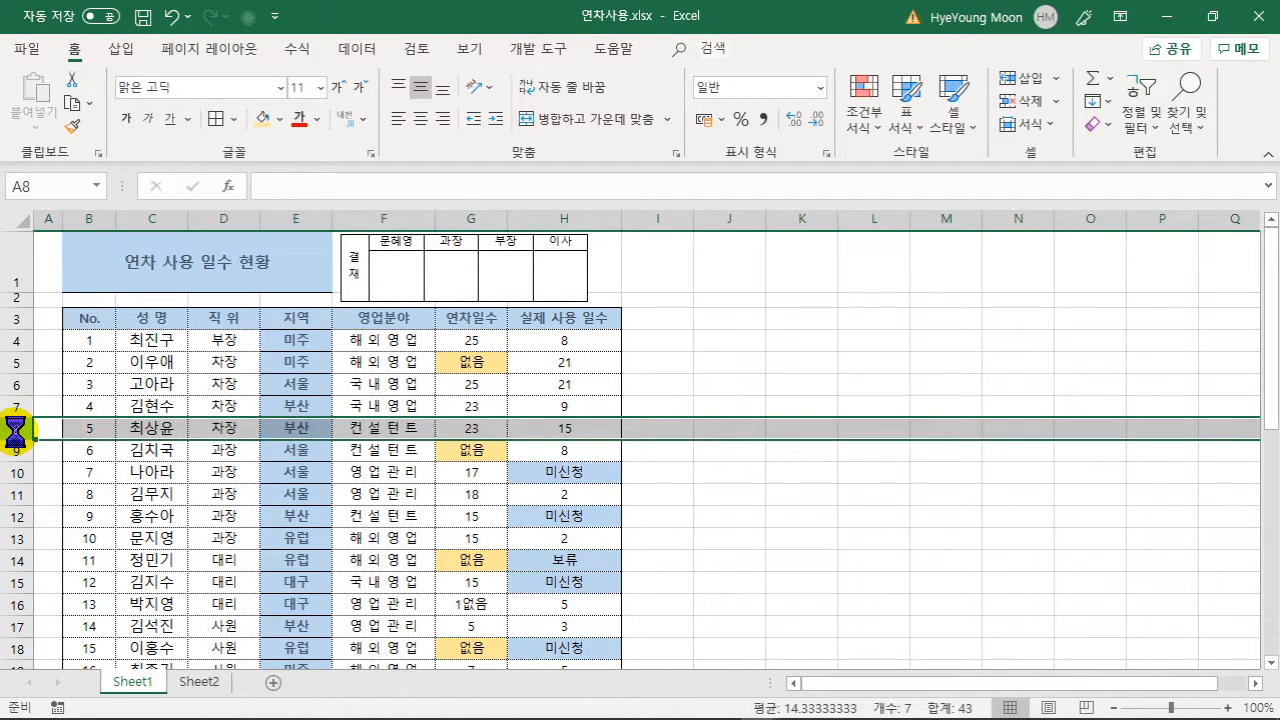
{"action": "key", "text": "Delete"}
{"action": "left_click", "coordinate": [271, 536]}
{"action": "left_click", "coordinate": [18, 562]}
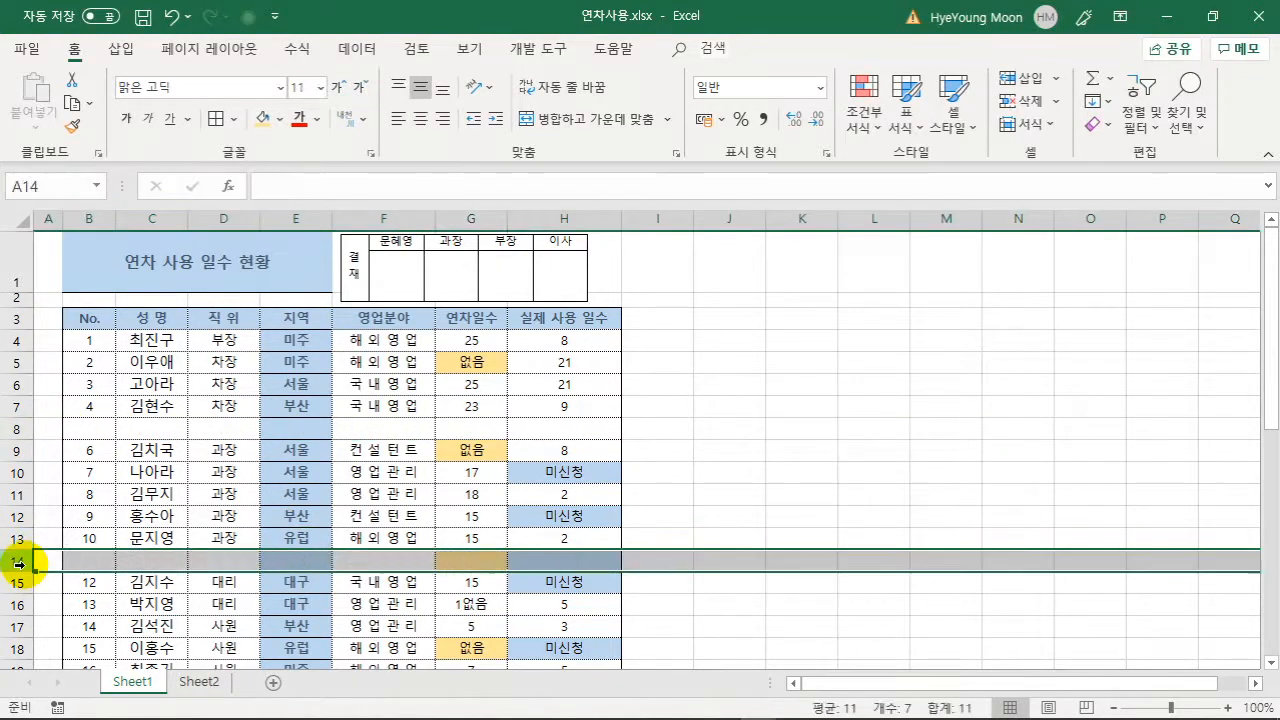
{"action": "scroll", "coordinate": [177, 491], "scroll_direction": "down", "scroll_amount": 3}
{"action": "left_click", "coordinate": [18, 419]}
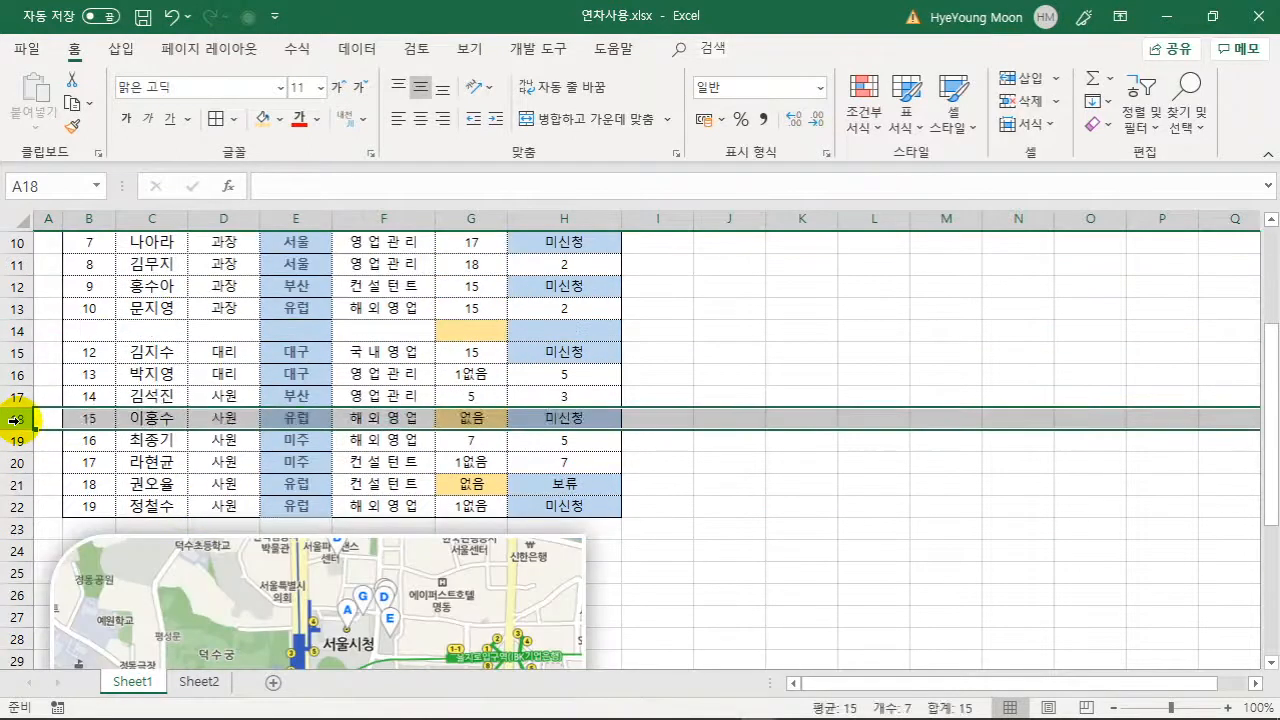
{"action": "scroll", "coordinate": [165, 398], "scroll_direction": "up", "scroll_amount": 3}
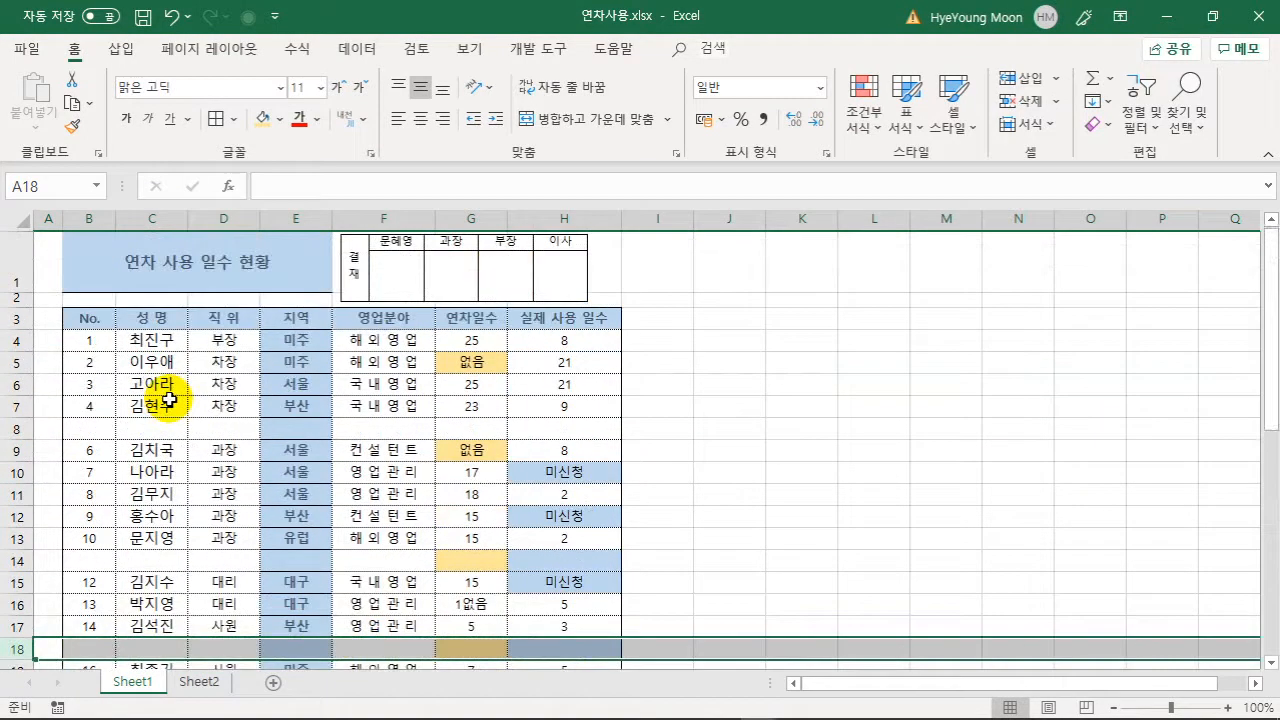
{"action": "left_click", "coordinate": [20, 494]}
{"action": "key", "text": "Delete"}
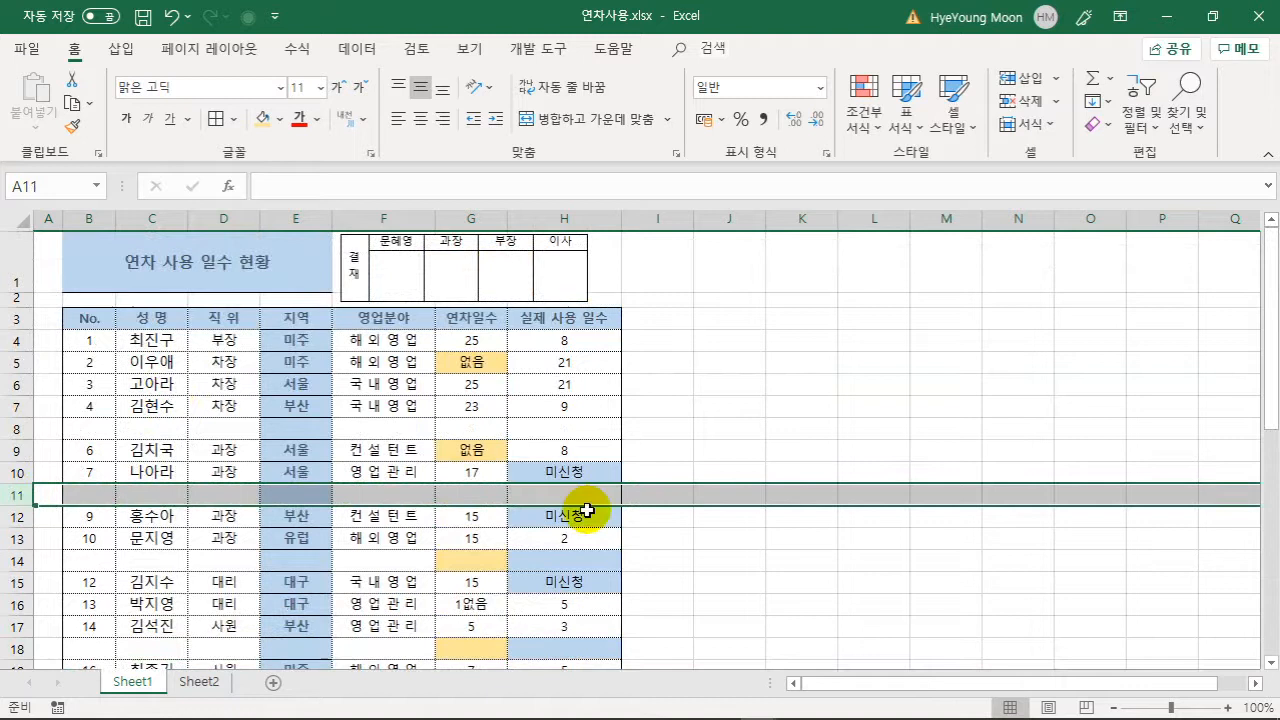
{"action": "left_click", "coordinate": [772, 512]}
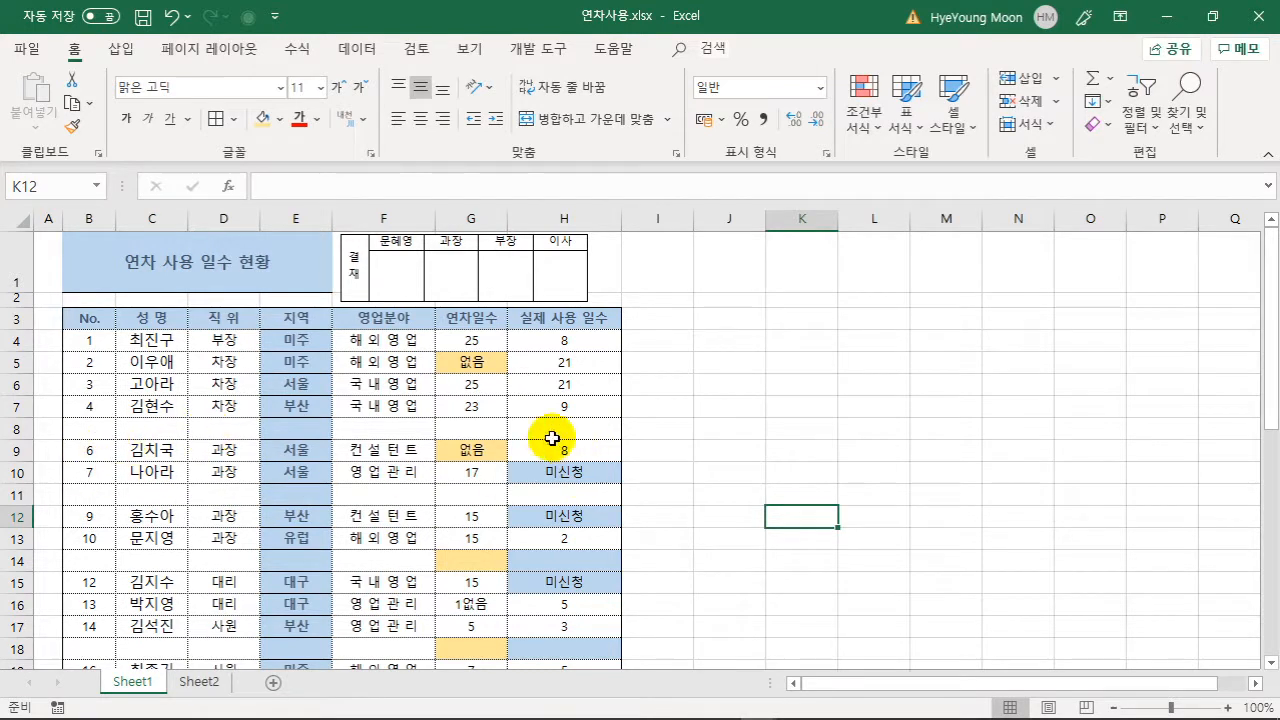
- Select the leave table from the No. header B3 to H22
{"action": "scroll", "coordinate": [200, 420], "scroll_direction": "down", "scroll_amount": 2}
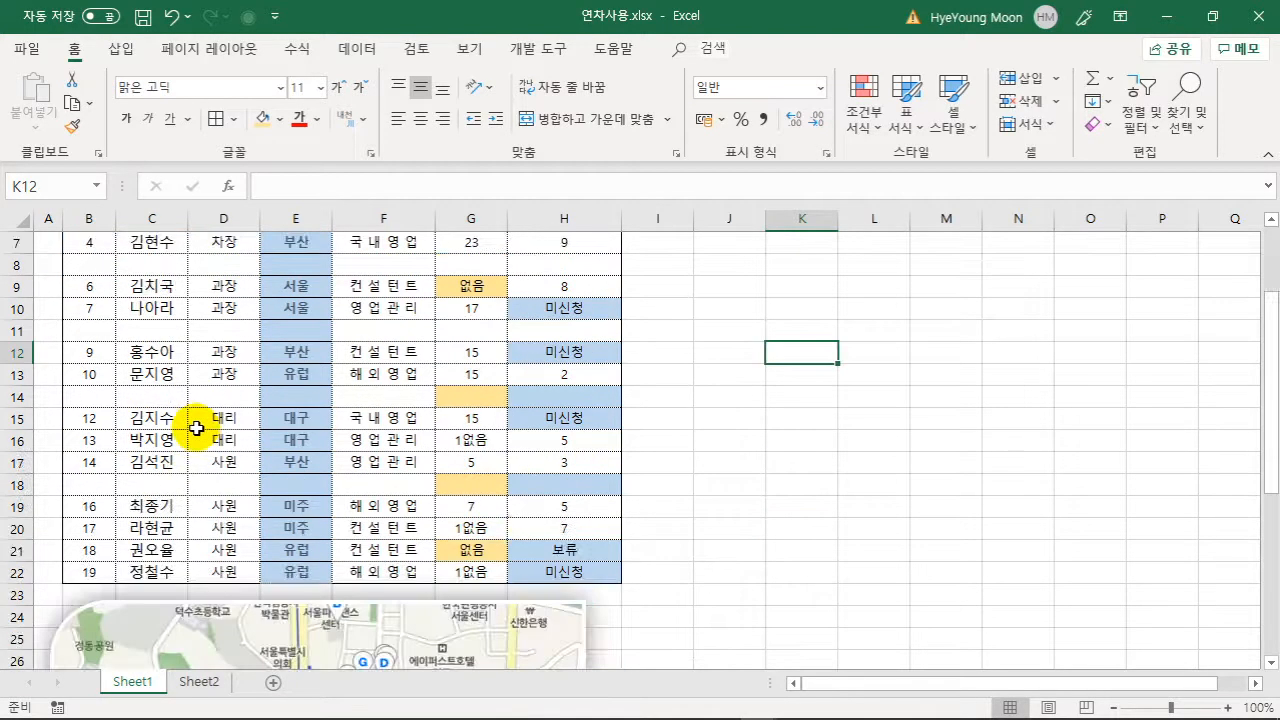
{"action": "scroll", "coordinate": [197, 428], "scroll_direction": "up", "scroll_amount": 1}
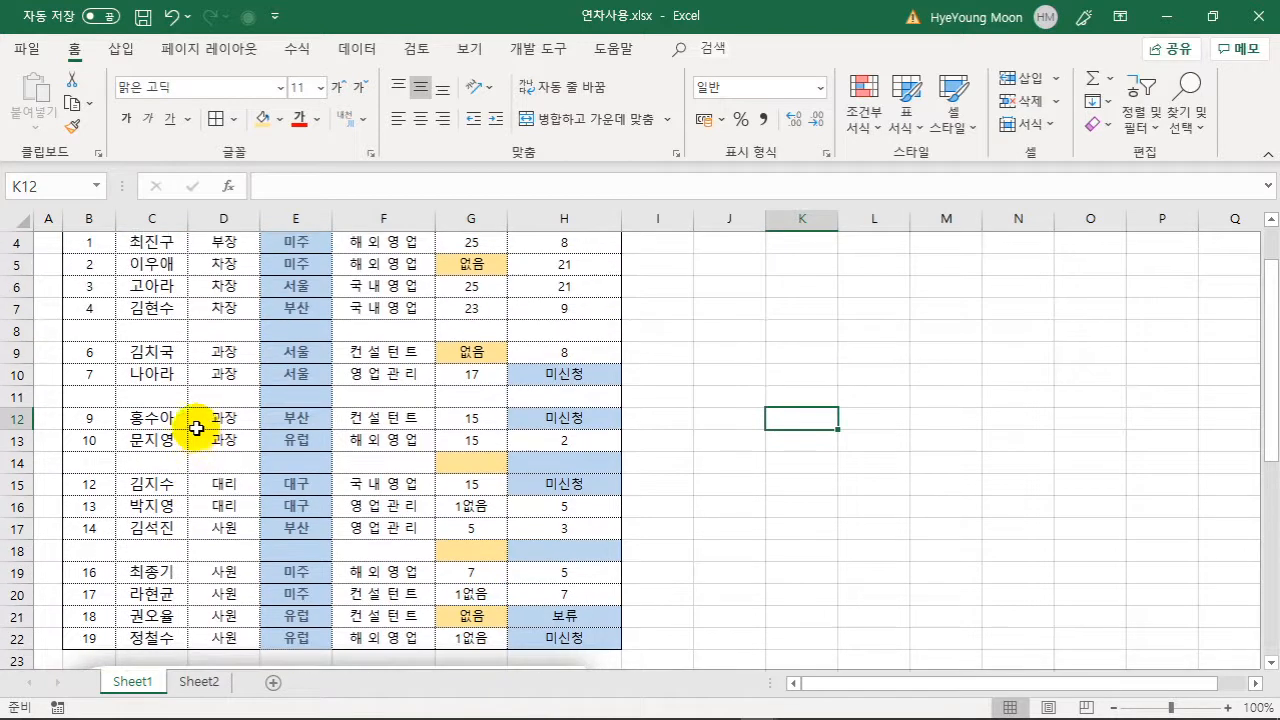
{"action": "left_click", "coordinate": [280, 423]}
{"action": "key", "text": "ctrl+a"}
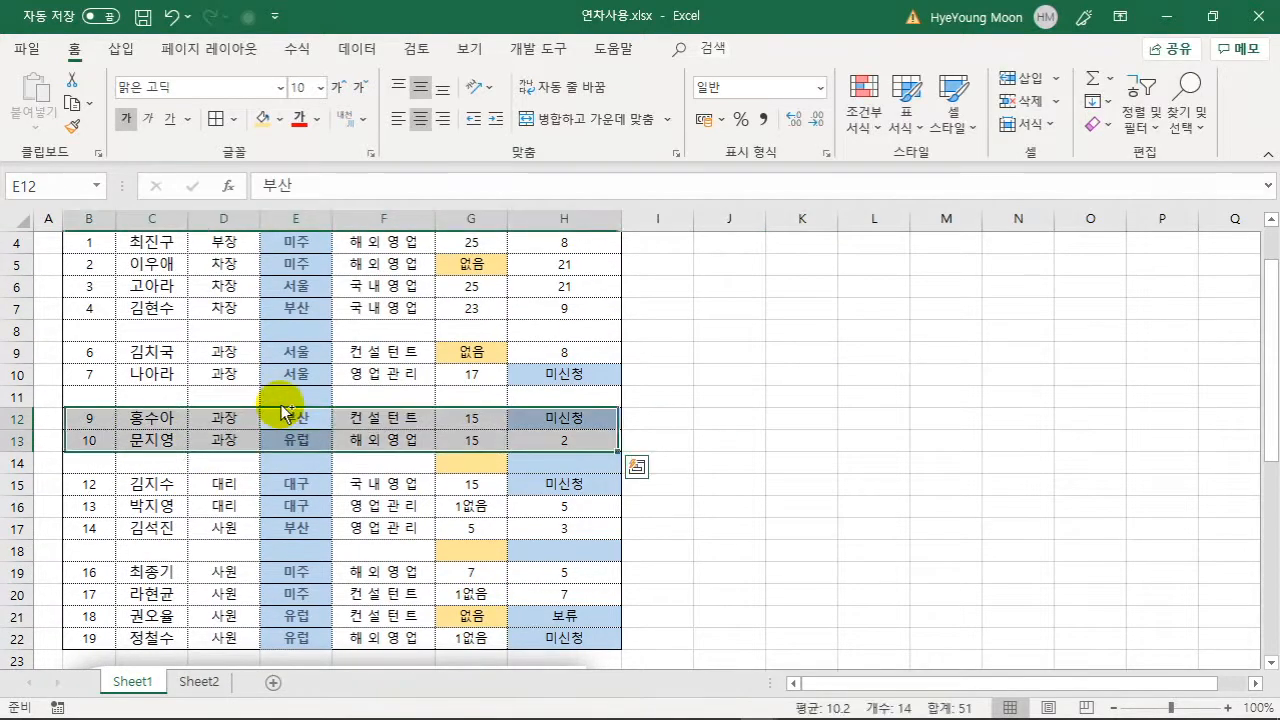
{"action": "left_click", "coordinate": [281, 436]}
{"action": "scroll", "coordinate": [221, 354], "scroll_direction": "up", "scroll_amount": 1}
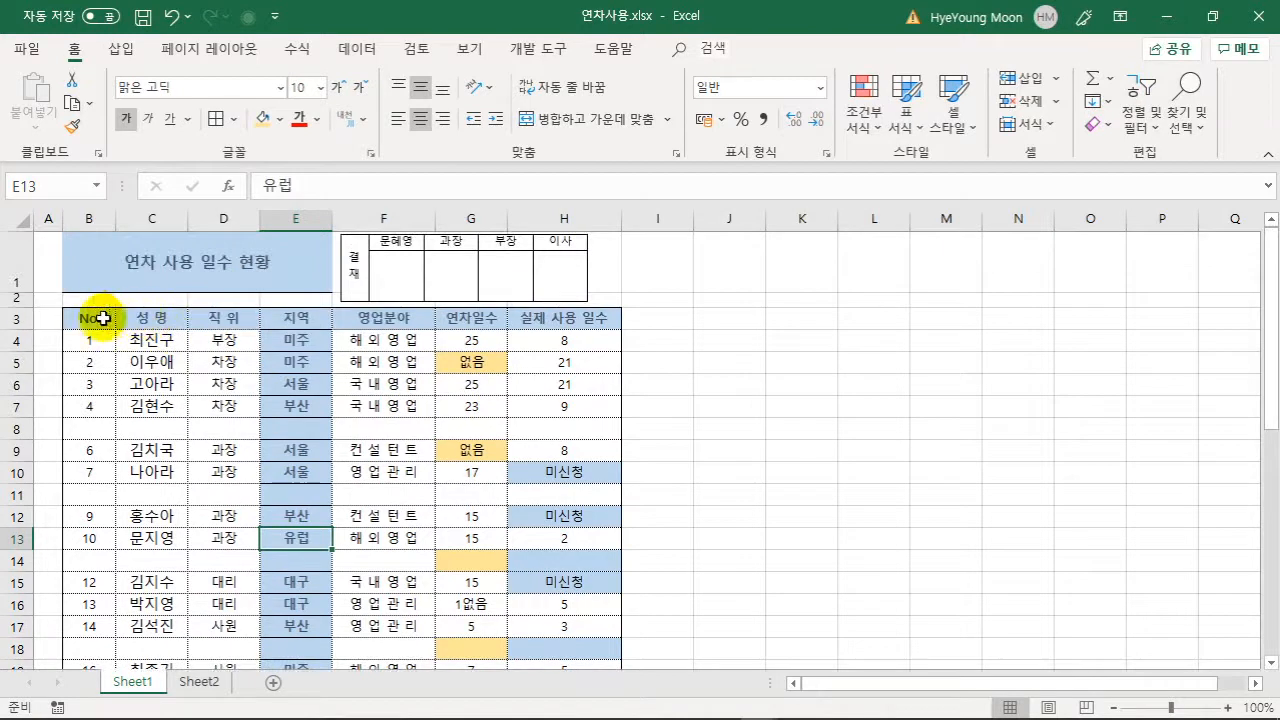
{"action": "left_click", "coordinate": [97, 318]}
{"action": "scroll", "coordinate": [257, 434], "scroll_direction": "down", "scroll_amount": 1}
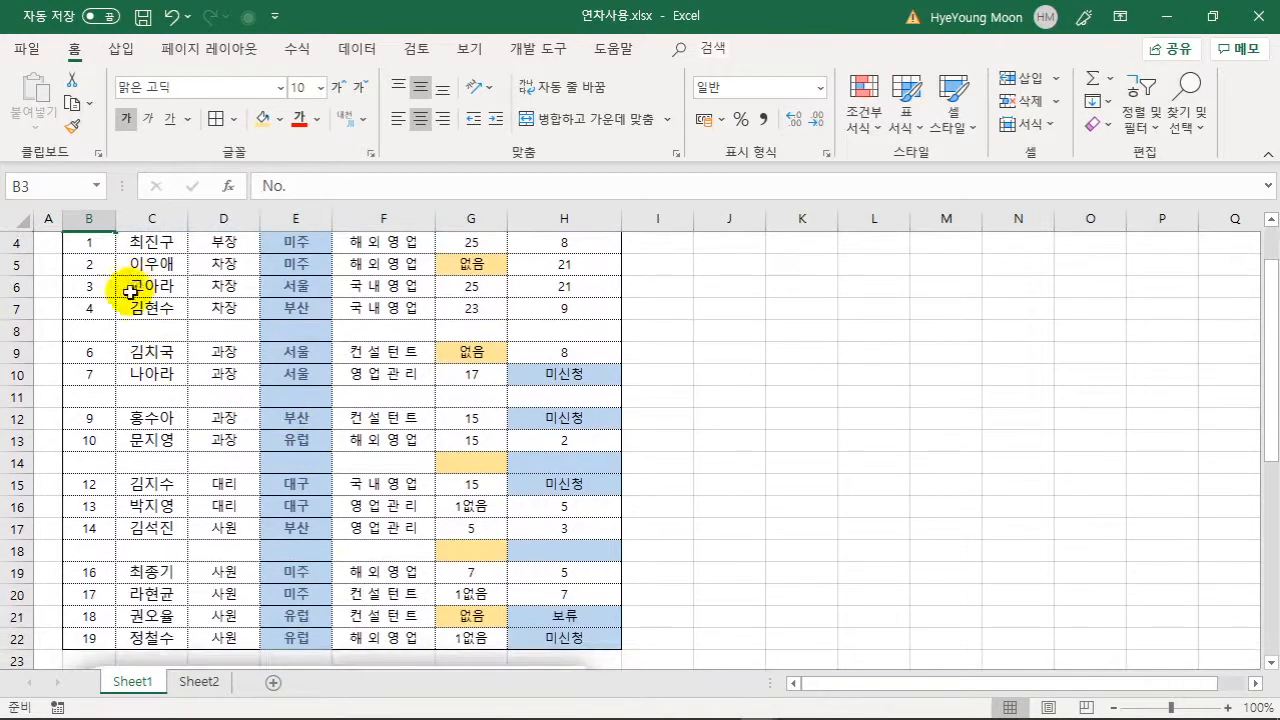
{"action": "scroll", "coordinate": [100, 306], "scroll_direction": "up", "scroll_amount": 1}
{"action": "scroll", "coordinate": [470, 485], "scroll_direction": "down", "scroll_amount": 2}
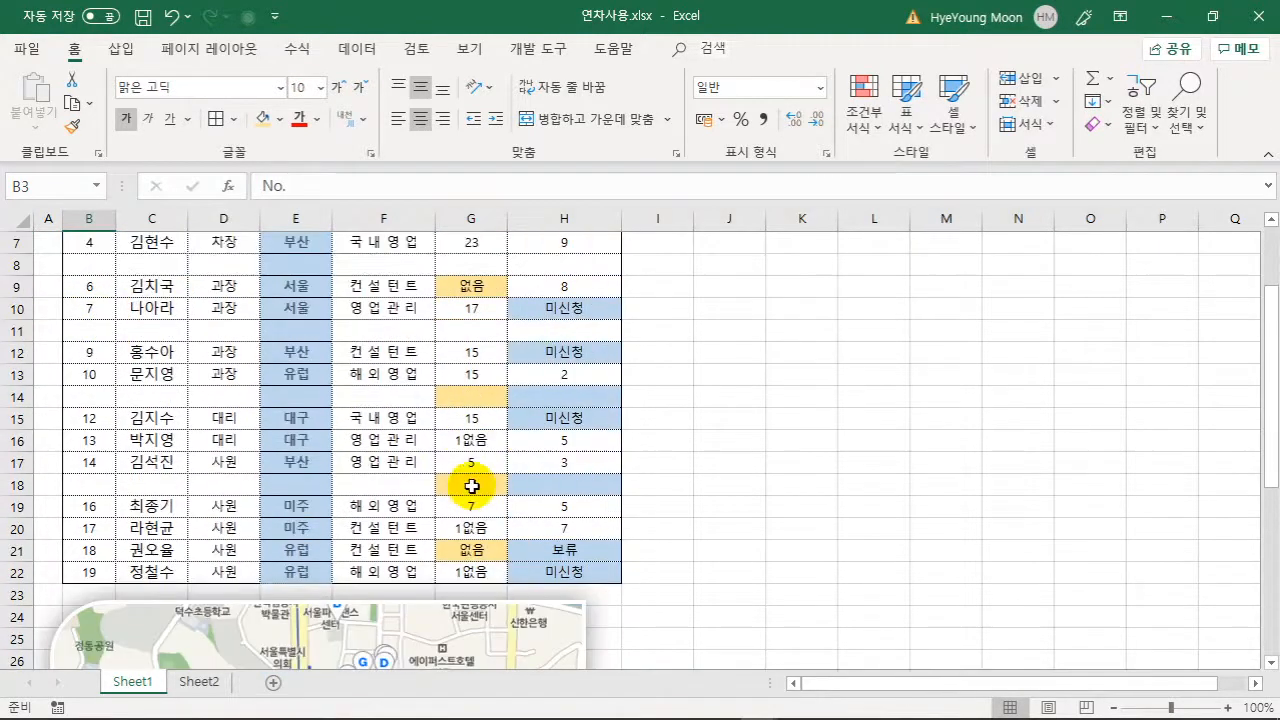
{"action": "left_click", "coordinate": [567, 572], "text": "shift"}
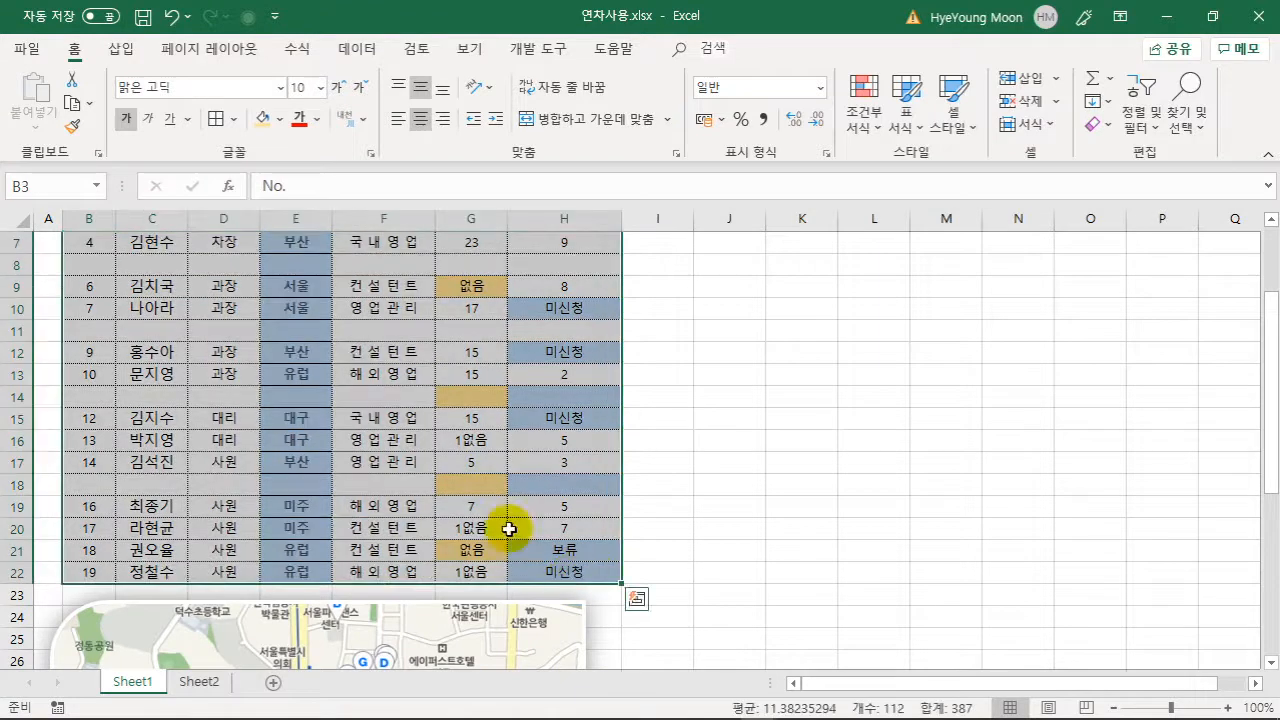
{"action": "scroll", "coordinate": [453, 461], "scroll_direction": "up", "scroll_amount": 2}
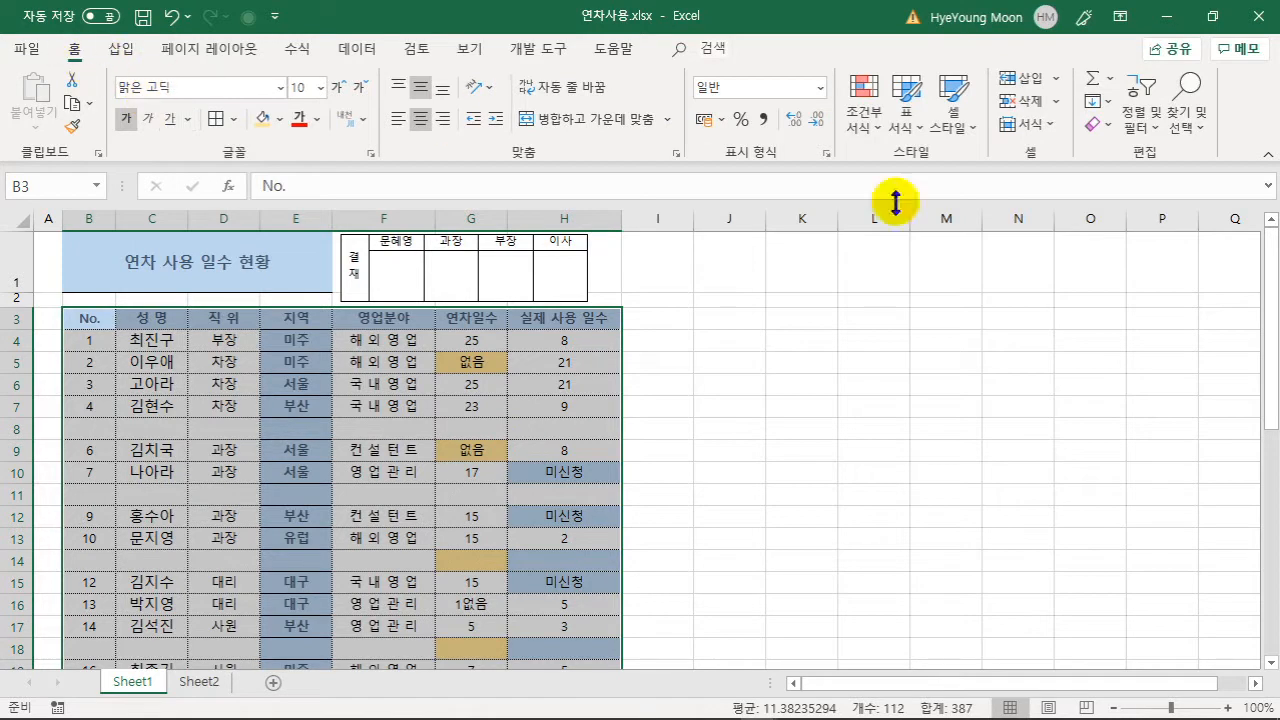
- Select the blank cells in B3:H22 with Go To Special > Blanks
{"action": "left_click", "coordinate": [1188, 122]}
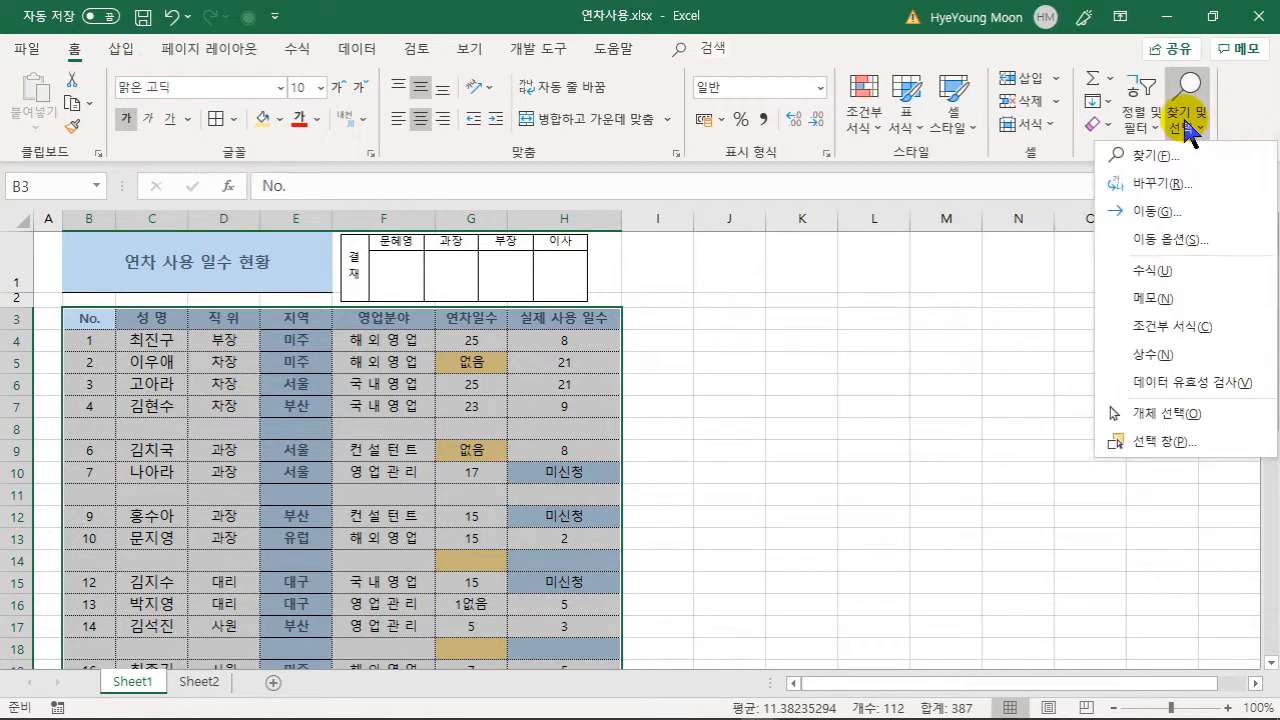
{"action": "left_click", "coordinate": [1183, 252]}
{"action": "left_click", "coordinate": [216, 360]}
{"action": "left_click", "coordinate": [458, 491]}
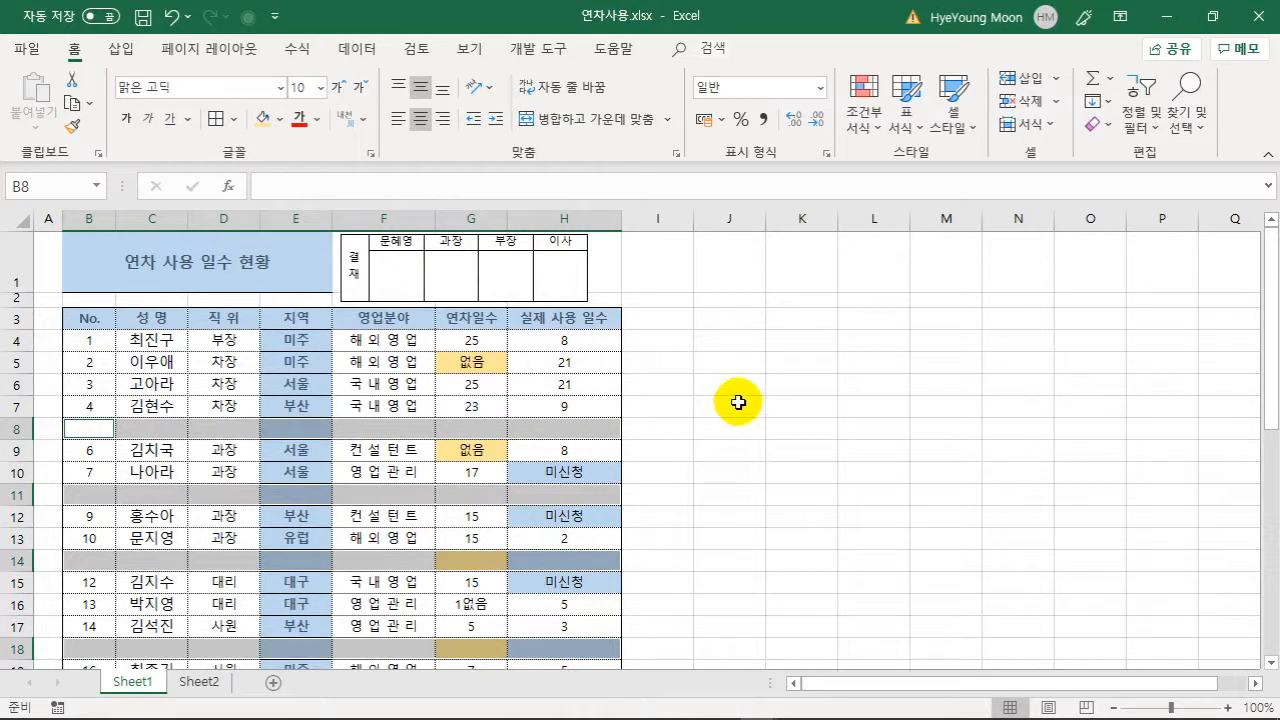
- Delete the entire rows containing those blanks so the records close up
{"action": "right_click", "coordinate": [310, 430]}
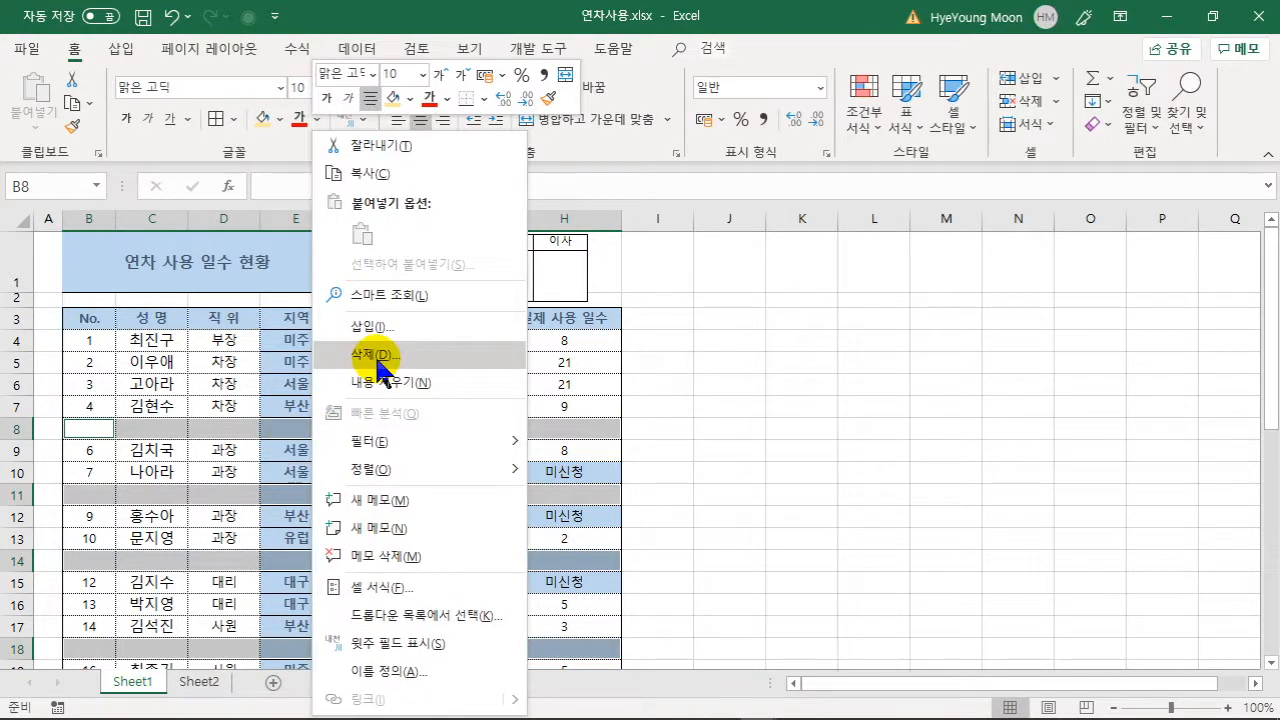
{"action": "left_click", "coordinate": [376, 357]}
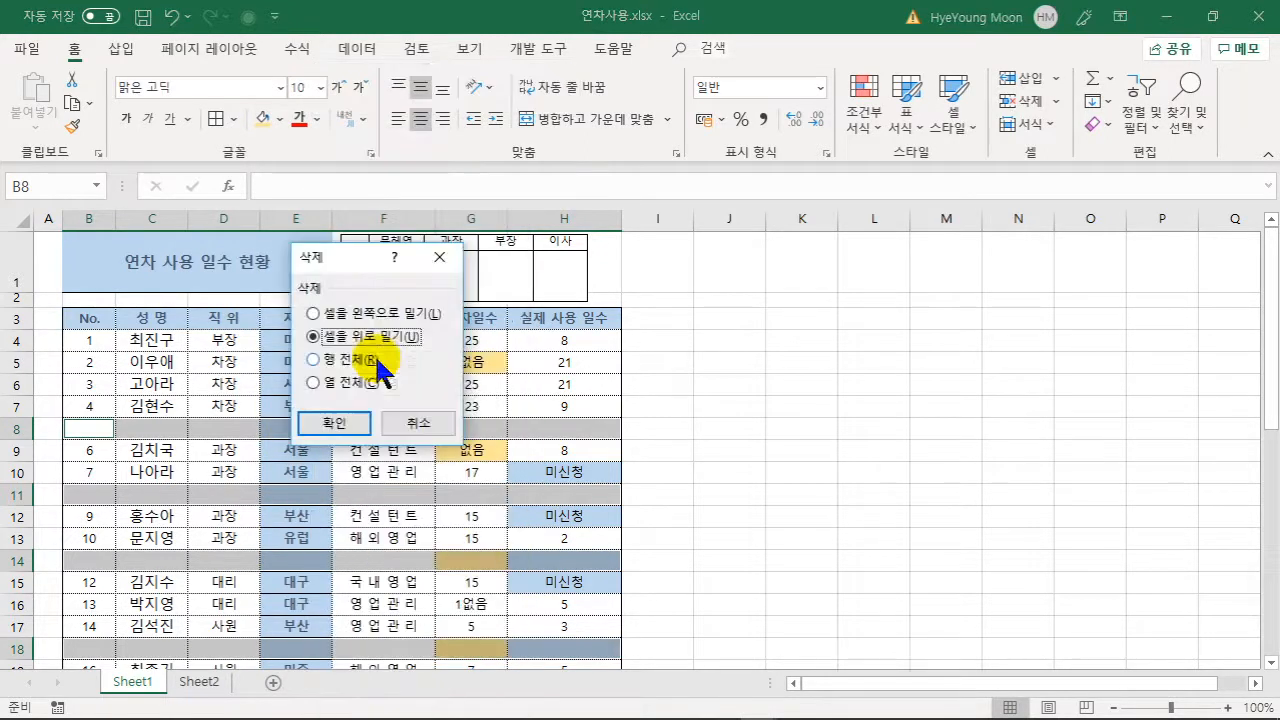
{"action": "left_click", "coordinate": [343, 358]}
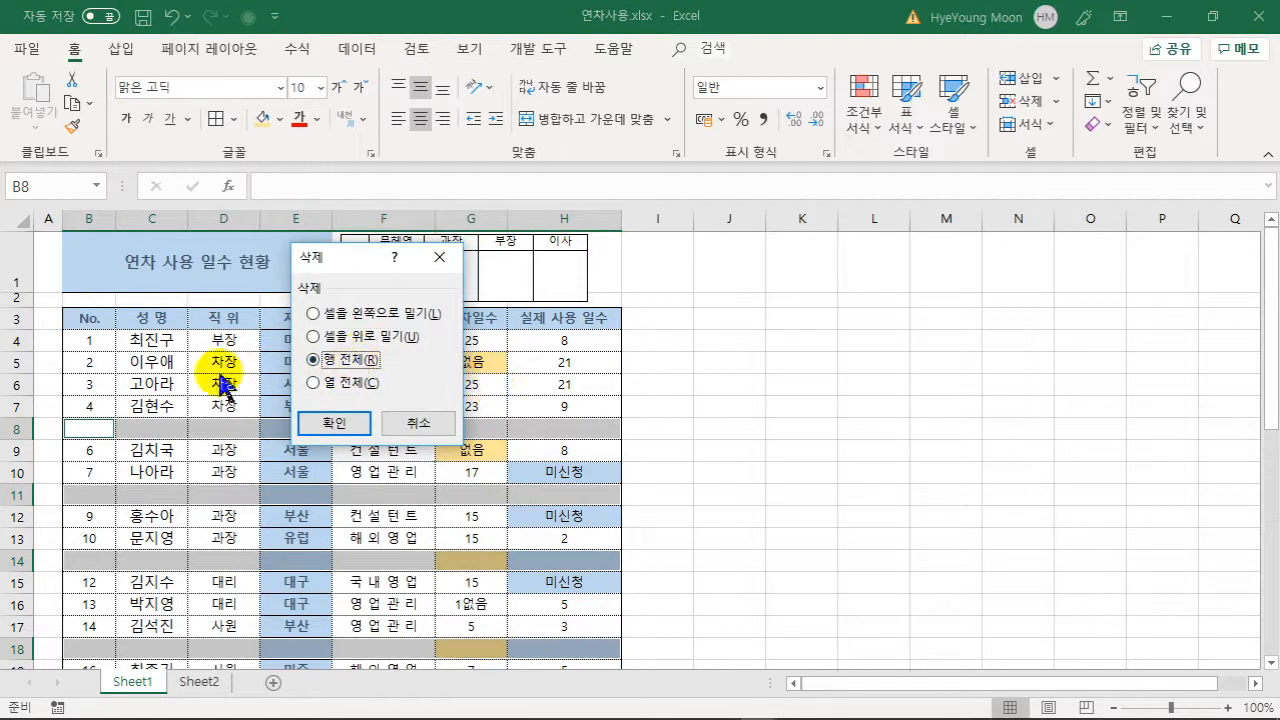
{"action": "left_click", "coordinate": [341, 424]}
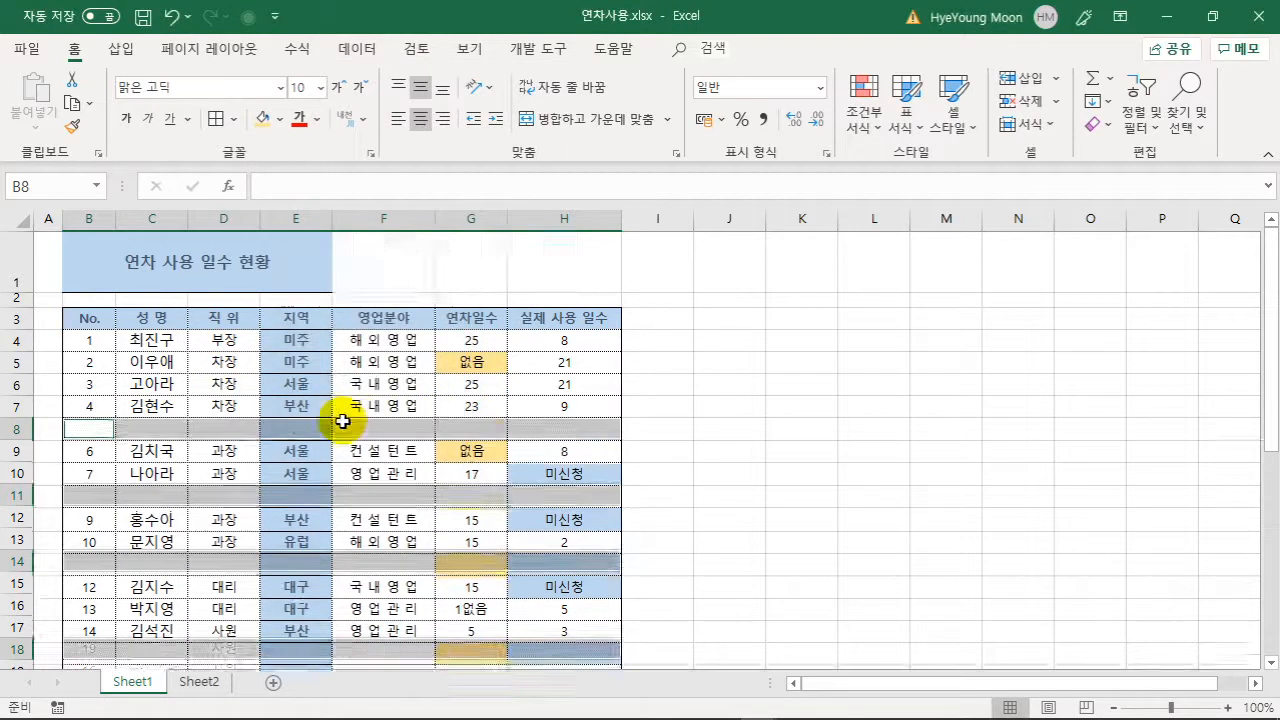
{"action": "left_click", "coordinate": [345, 493]}
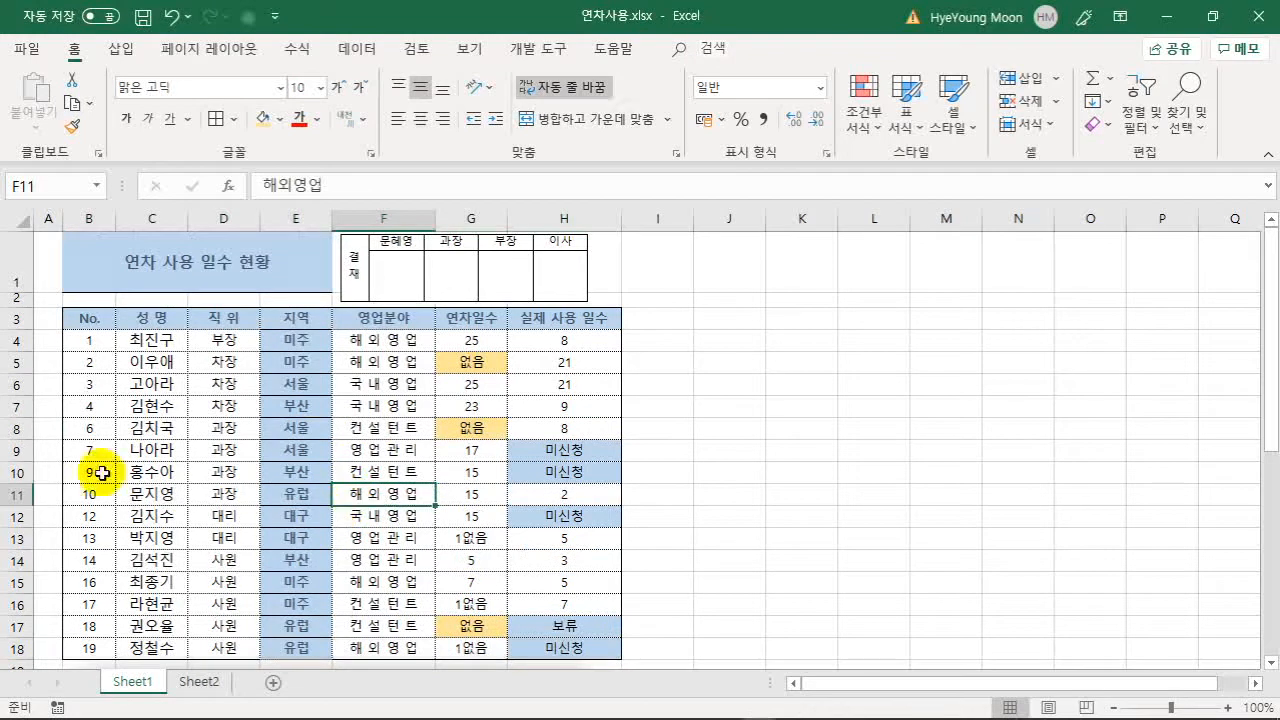